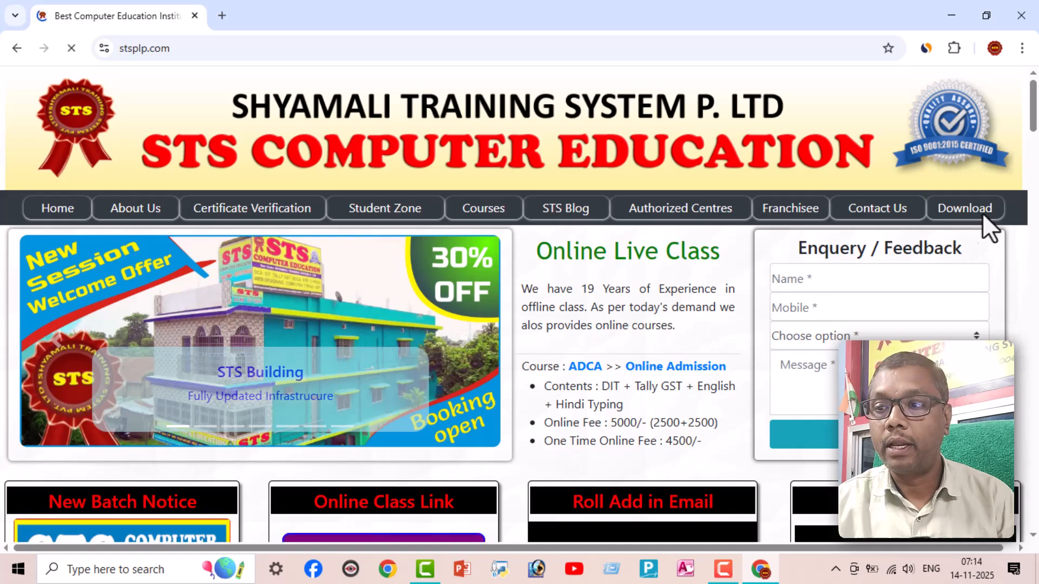
- Download the "3. Mixed Entries" Tally PDF from the site's Download Section and open the downloaded file
left_click(982, 216)
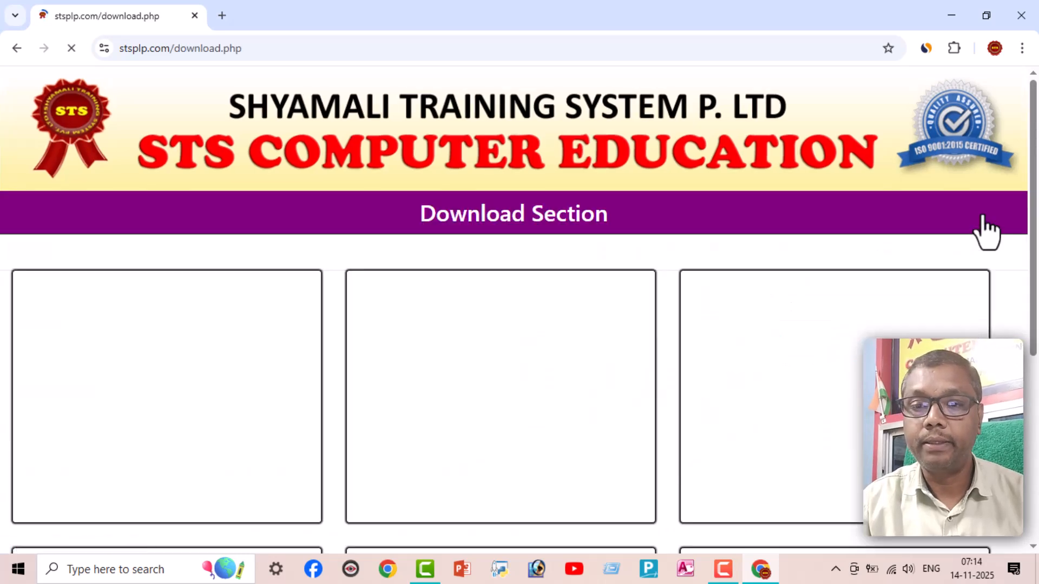
scroll(205, 368, "down", 5)
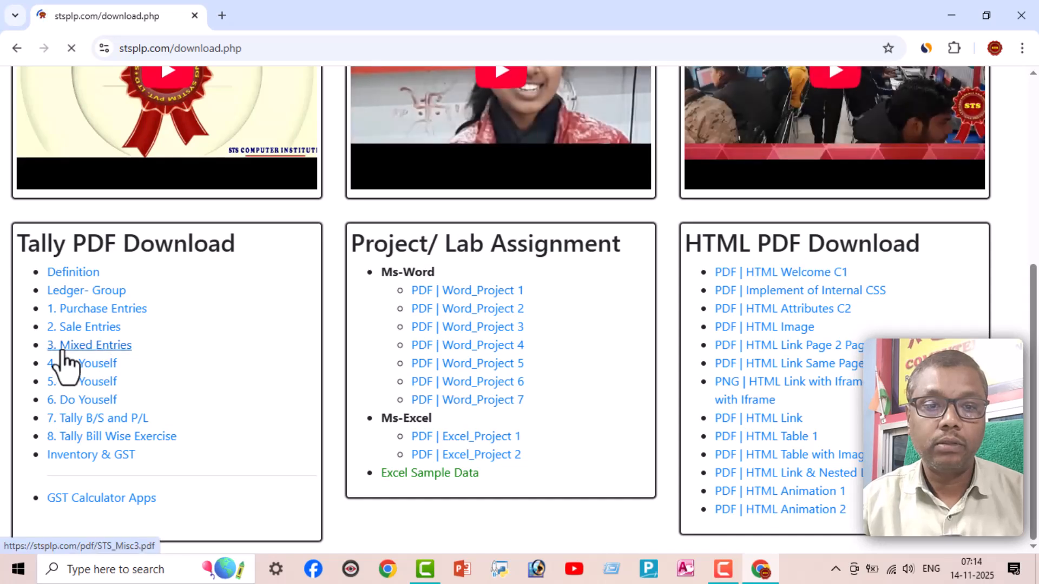
left_click(110, 351)
left_click(924, 85)
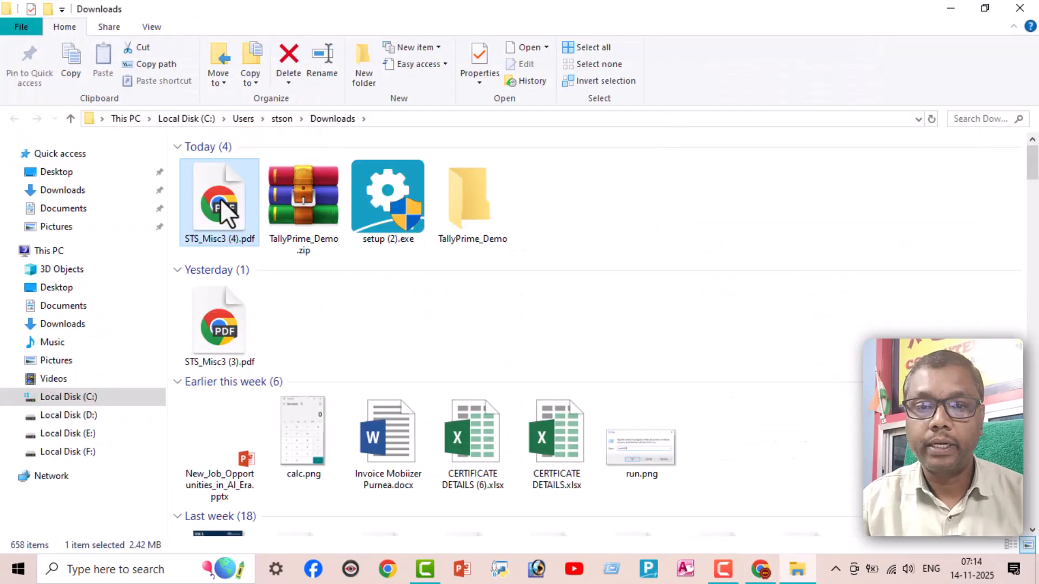
double_click(222, 203)
- Review the All Transaction list on the last page of the voucher entries PDF
left_click_drag(1033, 133, 1034, 176)
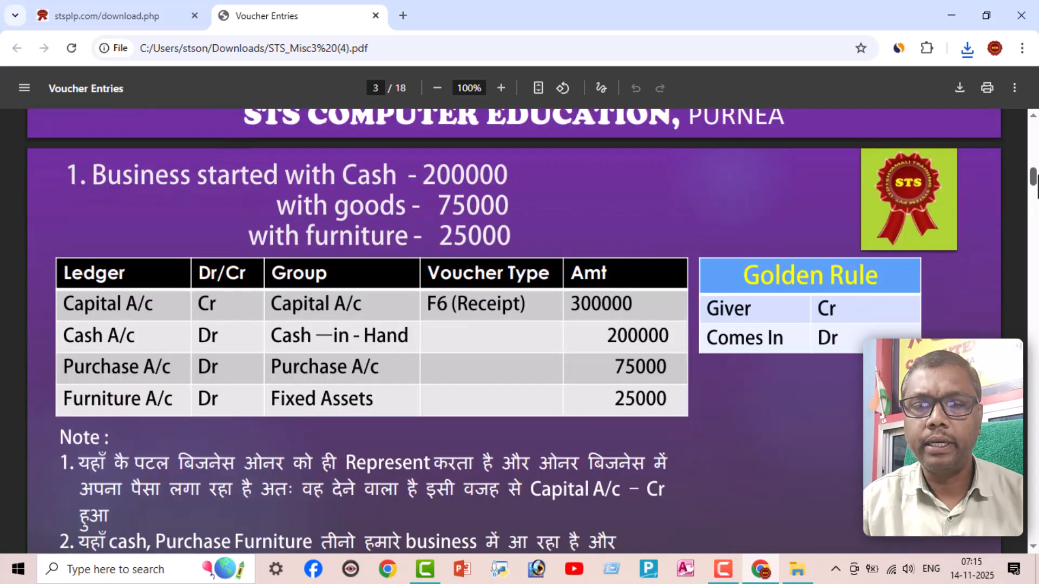
left_click_drag(1033, 175, 1033, 524)
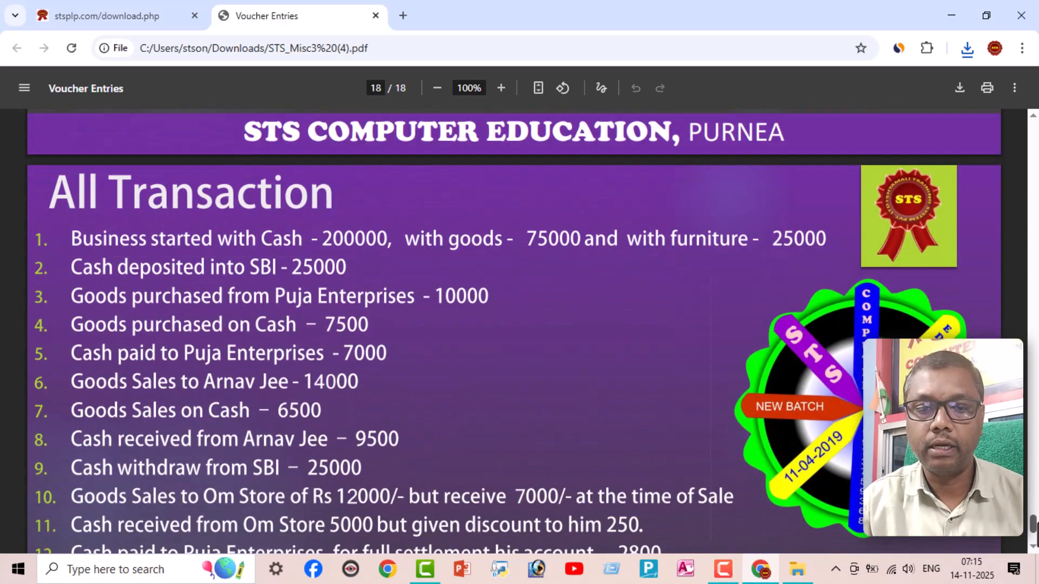
scroll(654, 230, "down", 1)
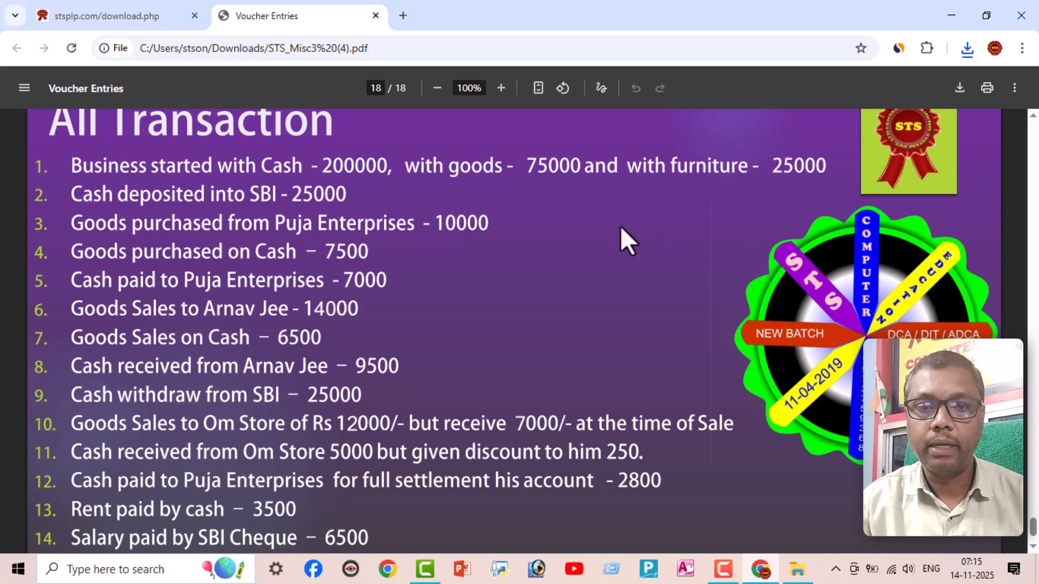
scroll(290, 195, "down", 1)
scroll(729, 408, "up", 1)
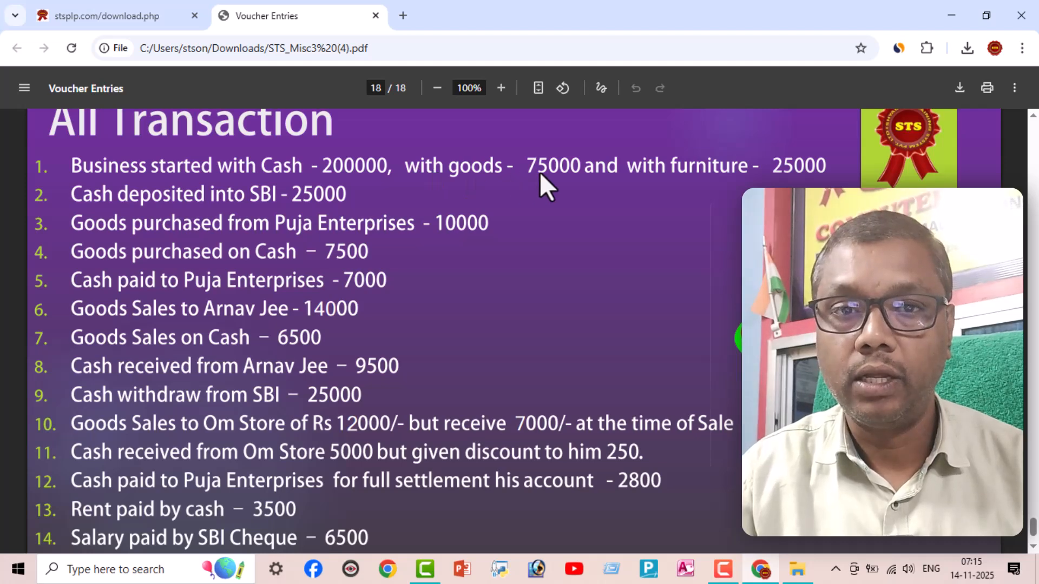
- Switch to TallyPrime, continue in Educational Mode and open the form for creating a new company
left_click(649, 578)
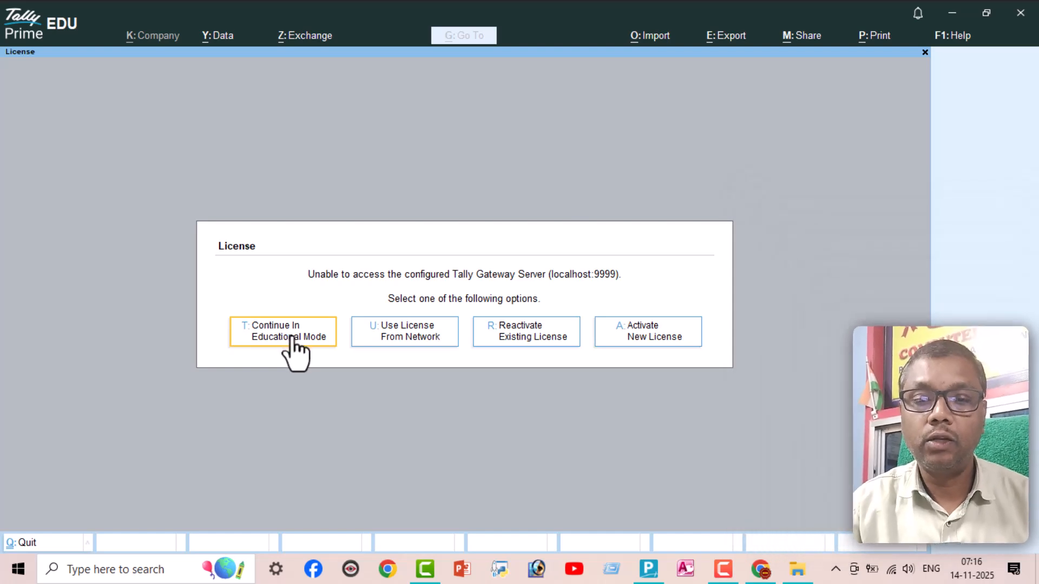
left_click(291, 338)
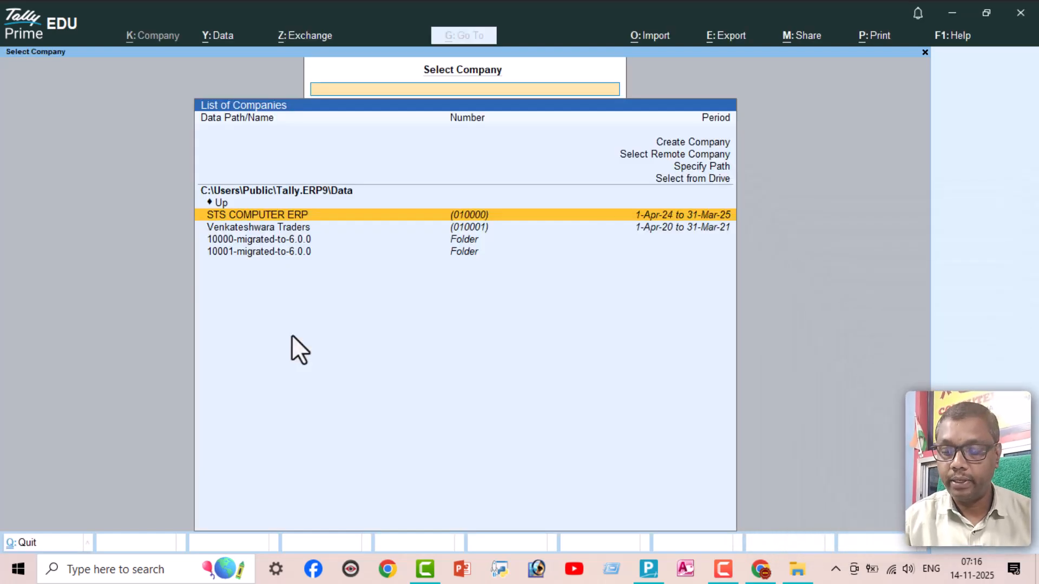
key("Up")
key("Up")
key("Up")
key("Up")
key("Up")
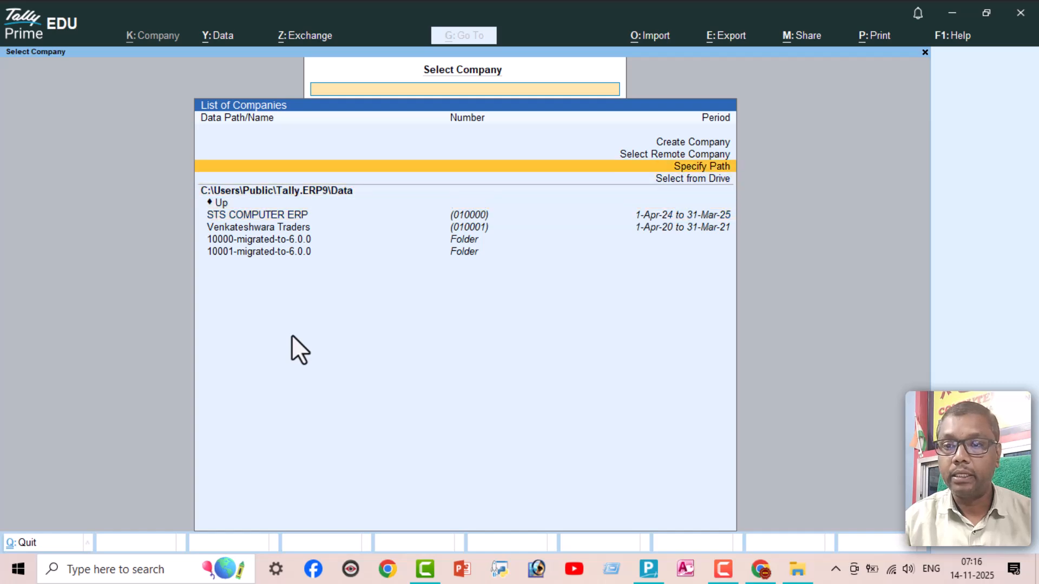
key("Up")
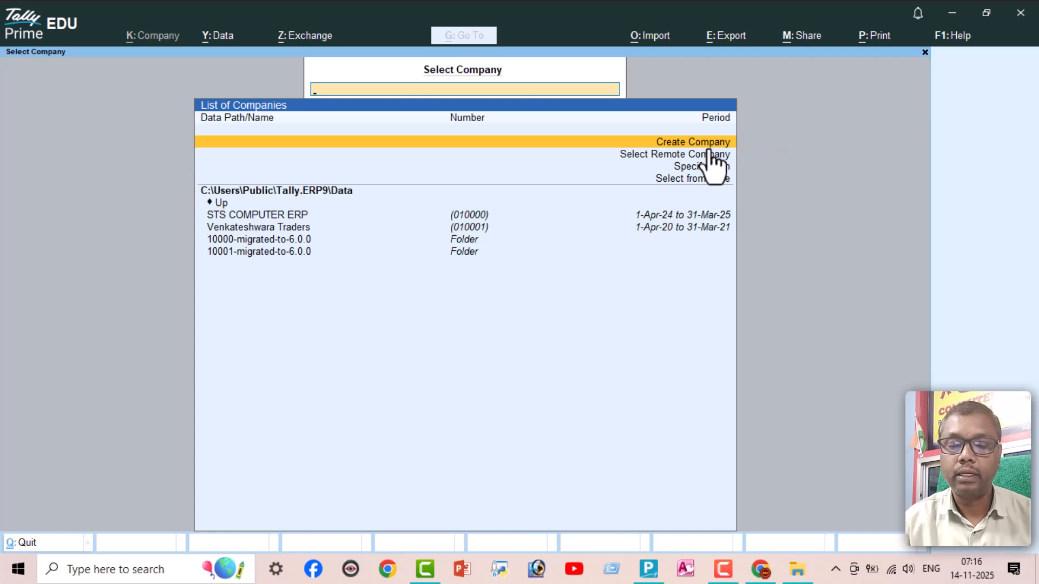
key("Return")
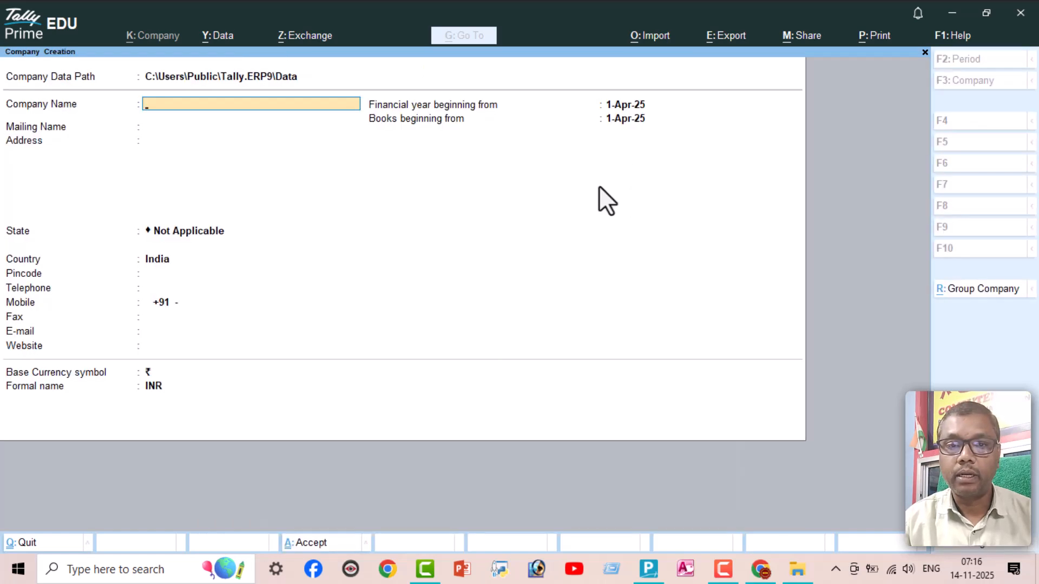
- Name the new company MIXED ENTRIES - STS 3, keep the same mailing name and leave the address blank
type("MIXED ENTRIES - STS 3")
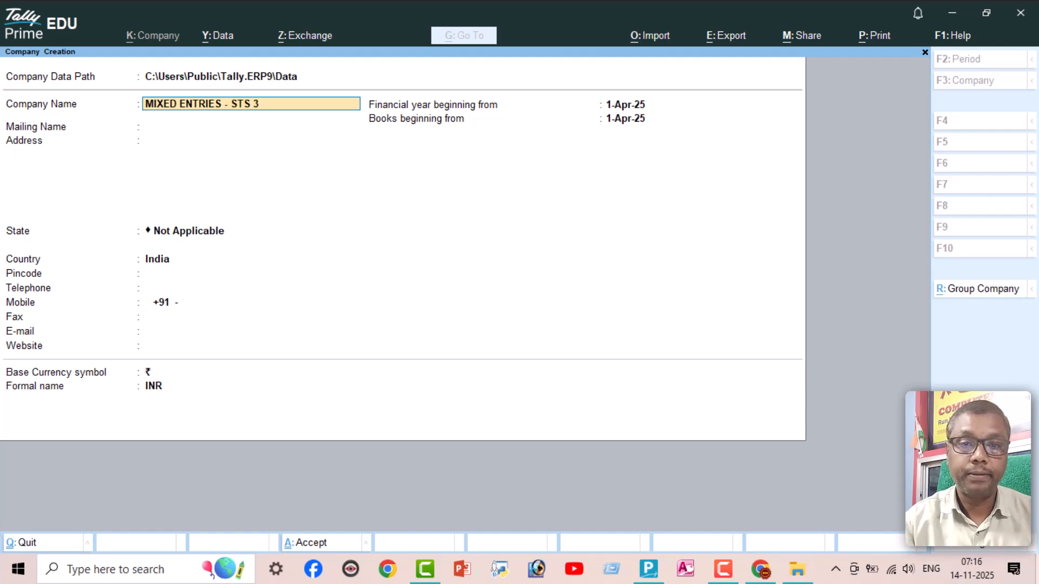
key("Return")
key("Return")
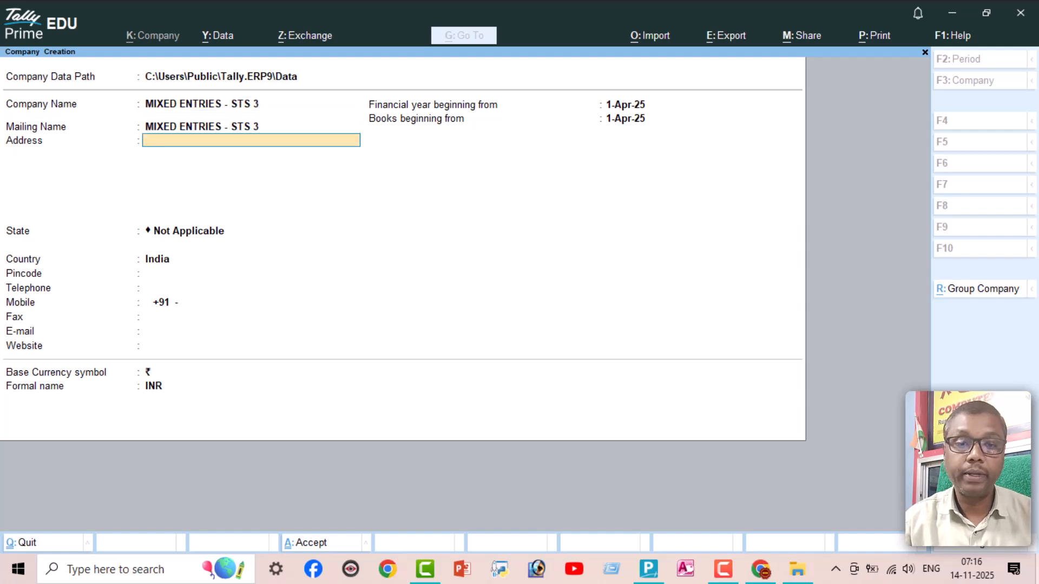
key("Return")
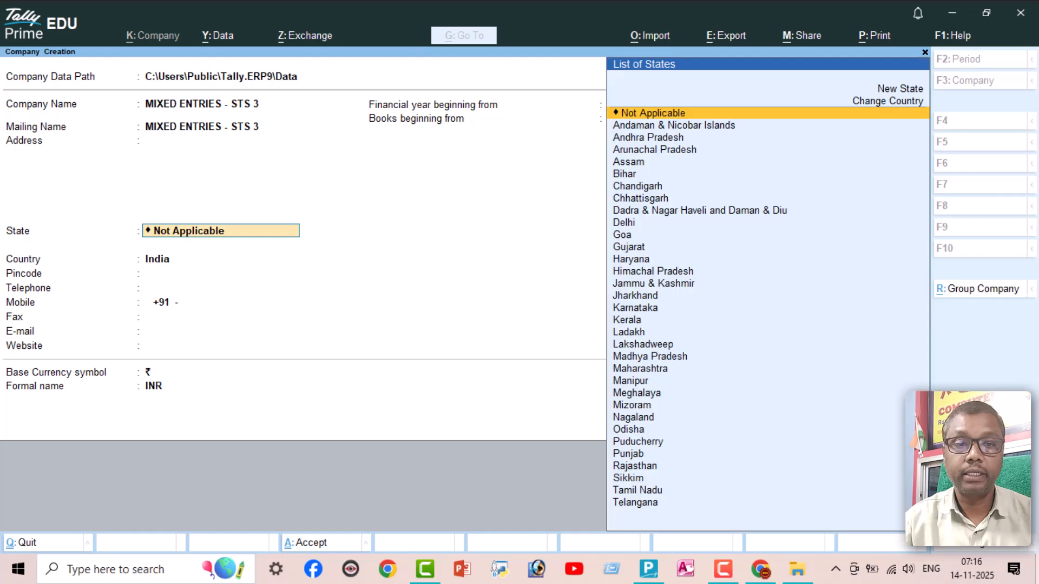
- Set the company's state to Bihar and enter its postal code, leaving the telephone, mobile, fax, e-mail and website blank
type("BI")
key("Return")
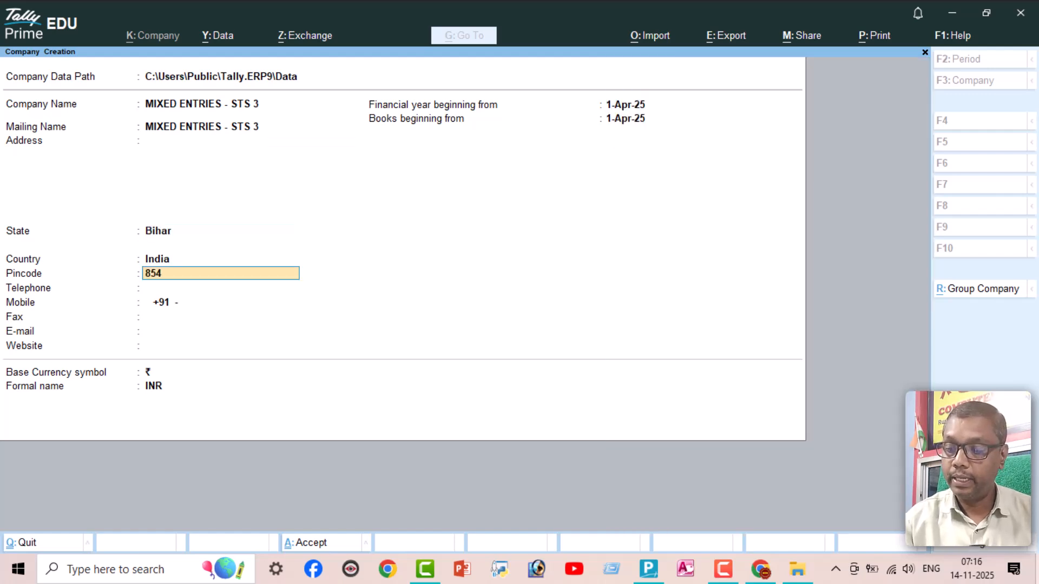
type("854301")
key("Return")
key("Return")
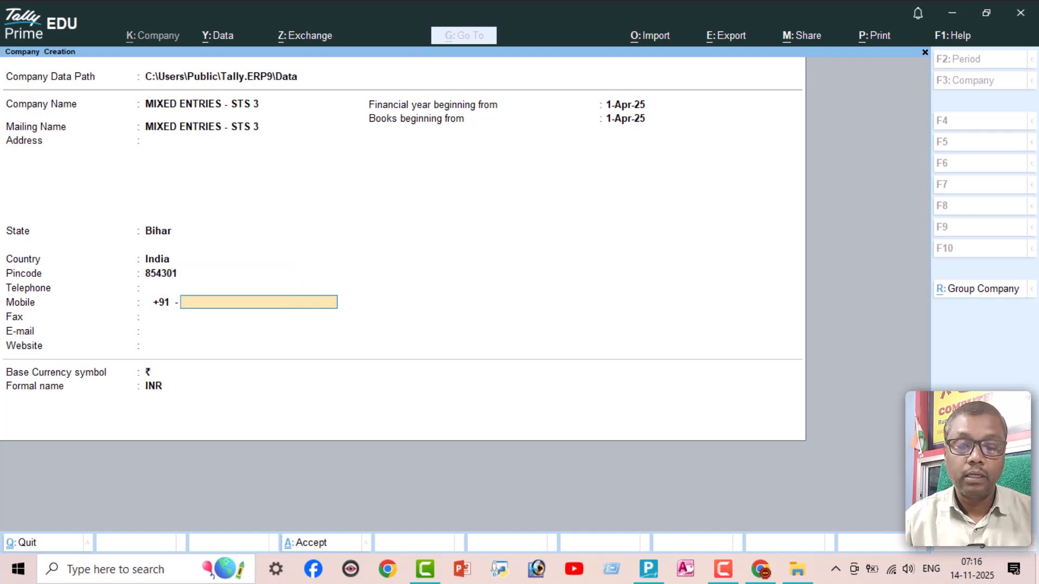
key("Return")
key("Return")
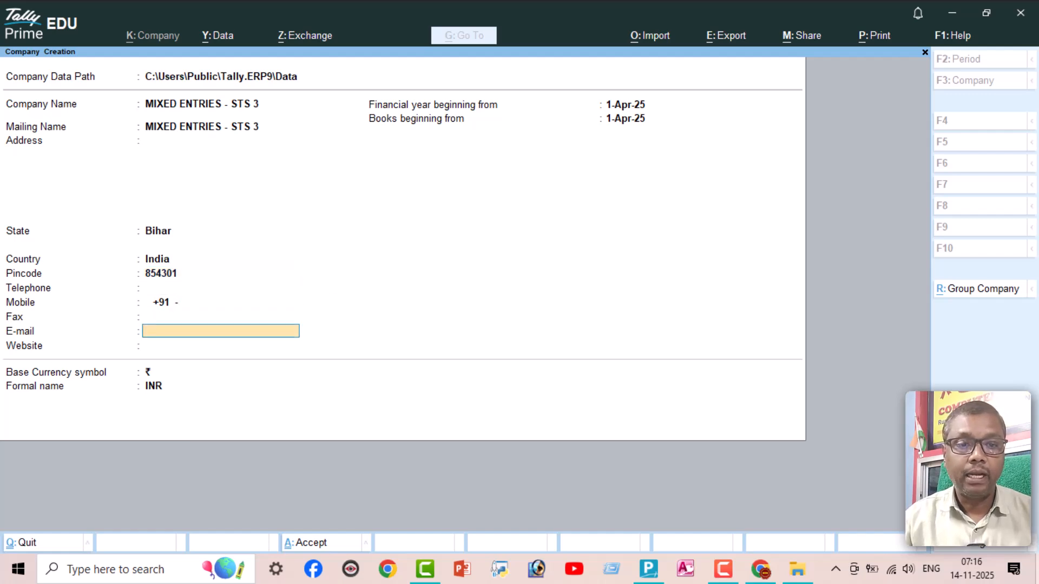
key("Return")
key("Return")
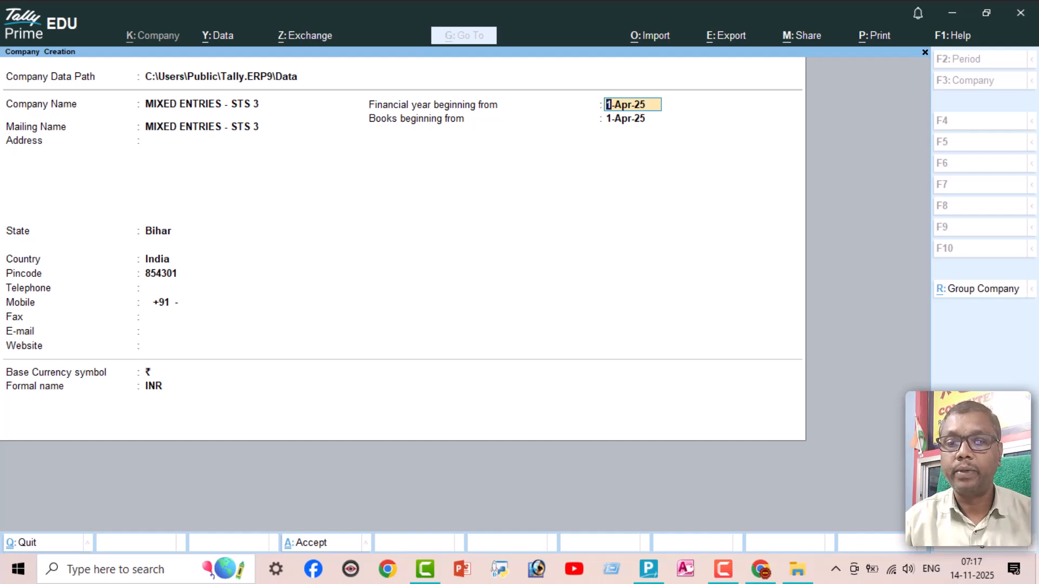
- Keep 1-Apr-25 as the start of the financial year and books, and save the new company with the INR currency
key("Return")
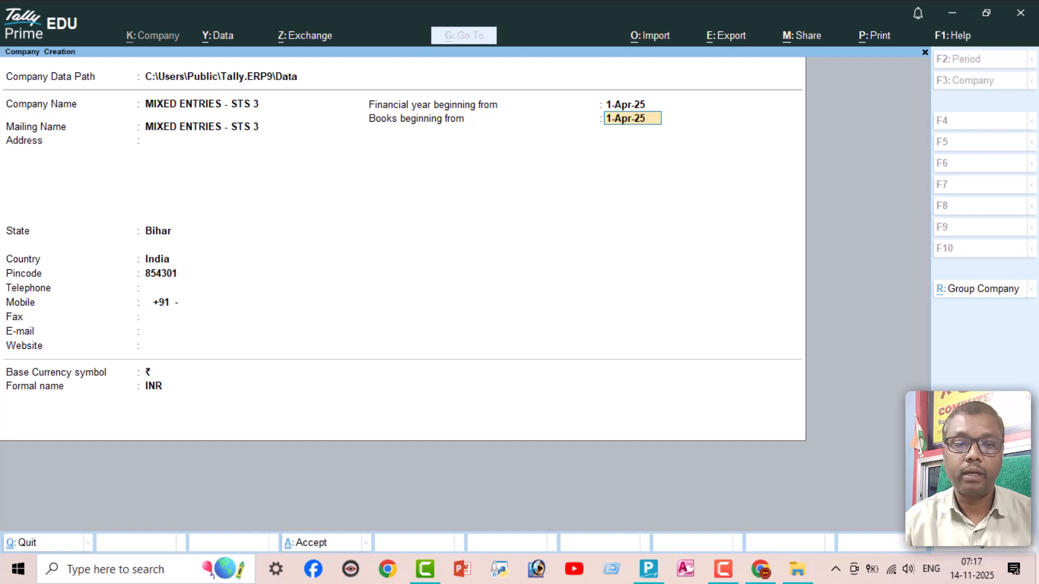
key("Return")
key("Return")
key("Return")
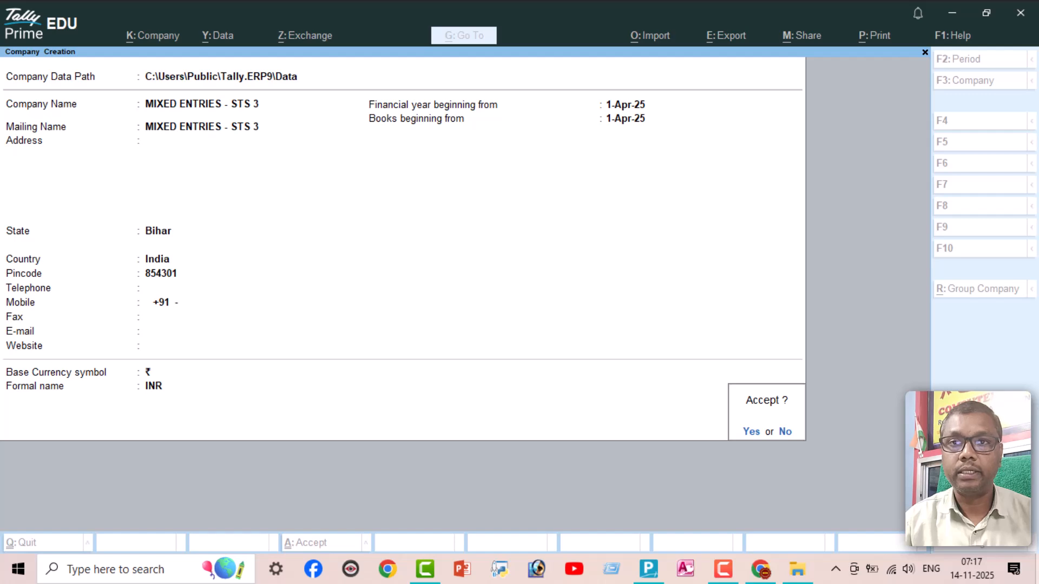
key("Return")
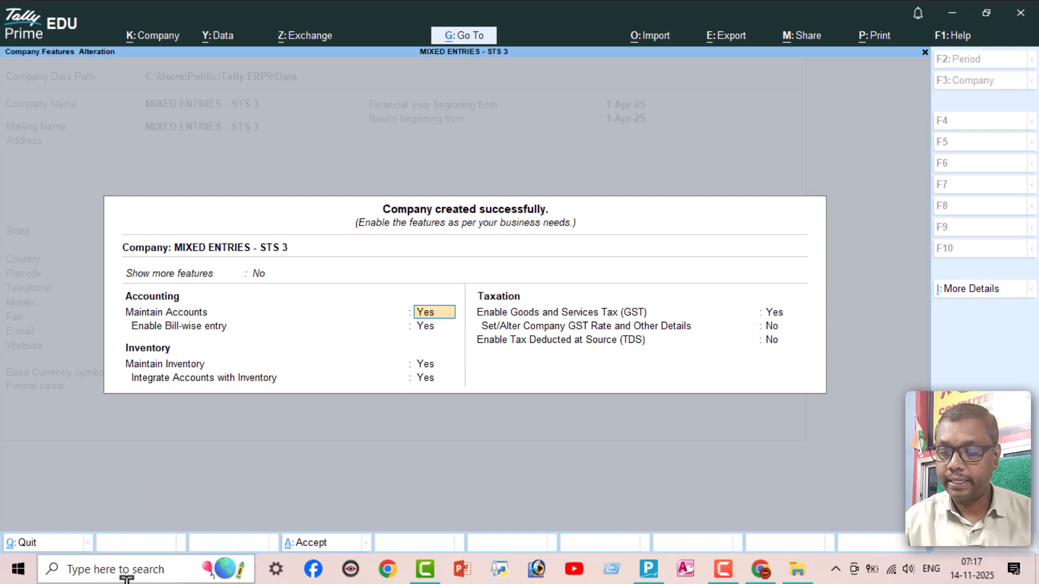
- Set bill-wise entry, Maintain Inventory and Goods and Services Tax (GST) to No, and save the company features
key("Return")
type("n")
key("Return")
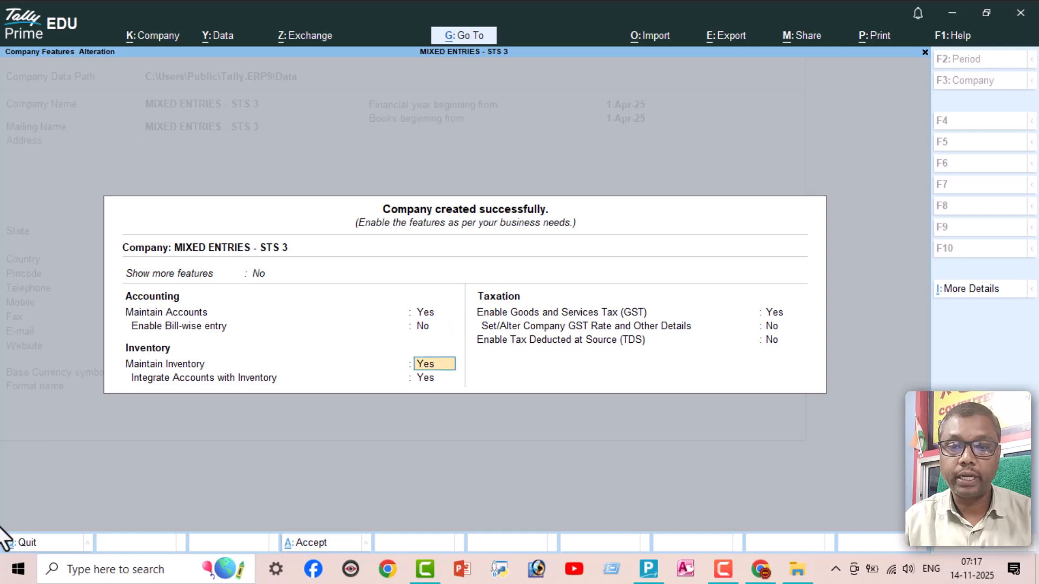
type("n")
key("Return")
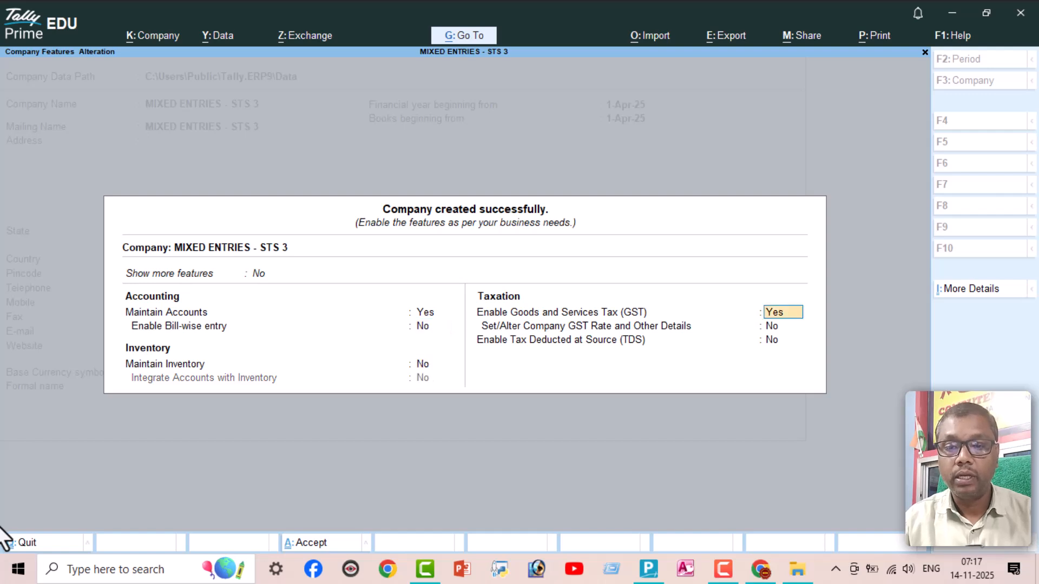
type("n")
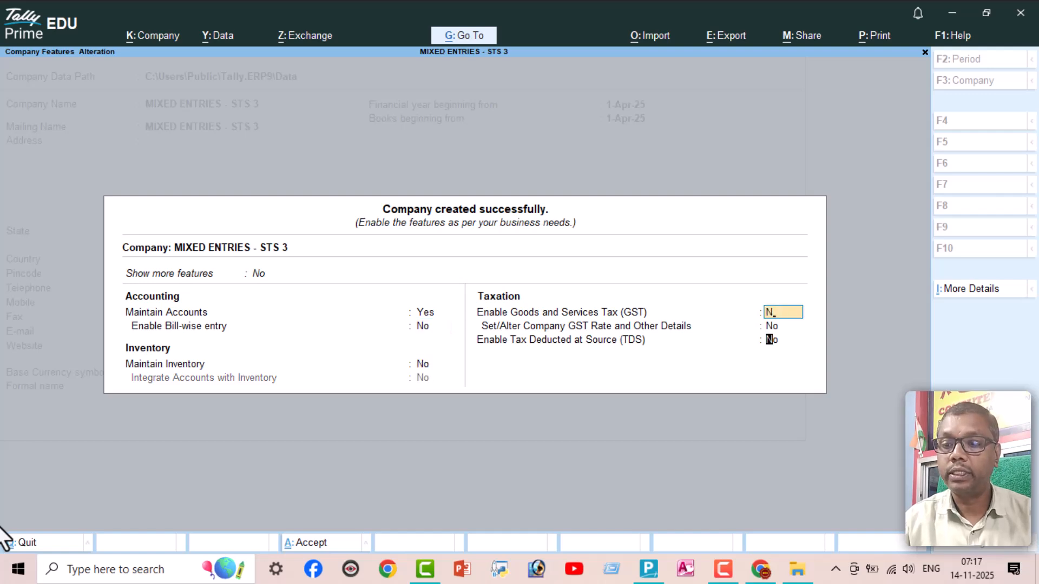
key("Return")
key("Return")
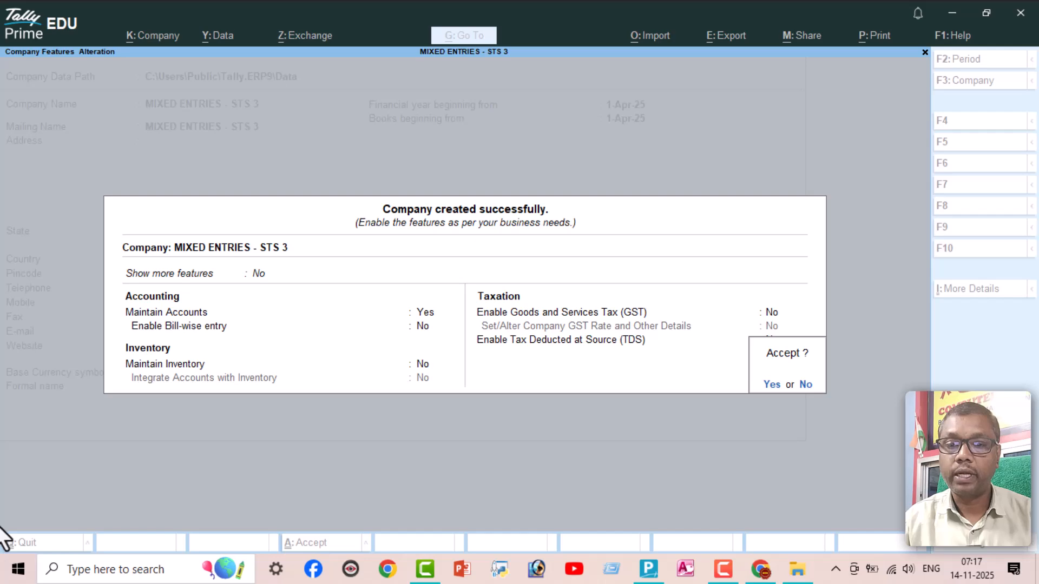
key("y")
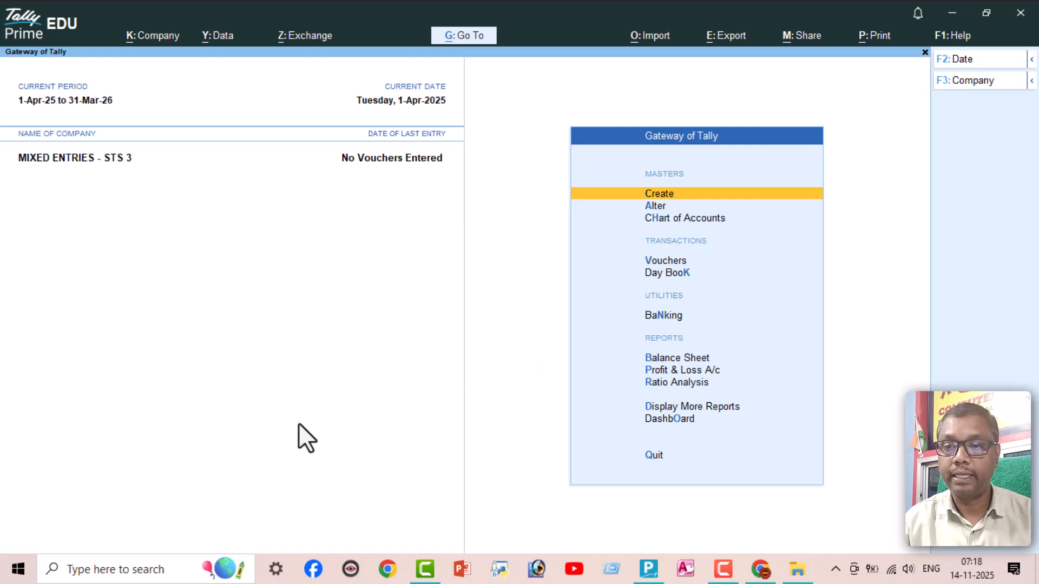
- Create a ledger named Capital A/c under the Capital Account group and save it
key("Return")
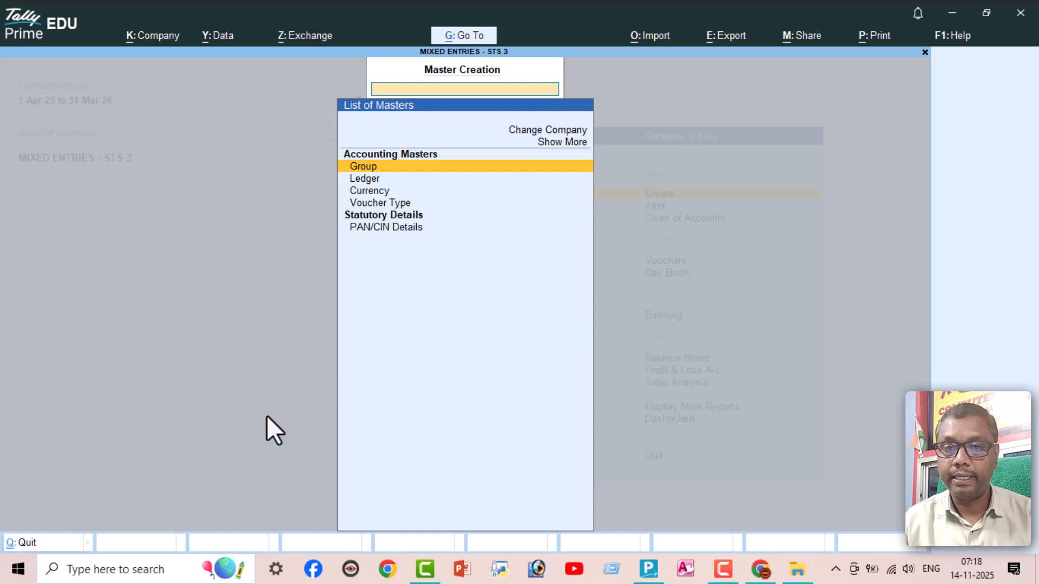
key("Down")
key("Return")
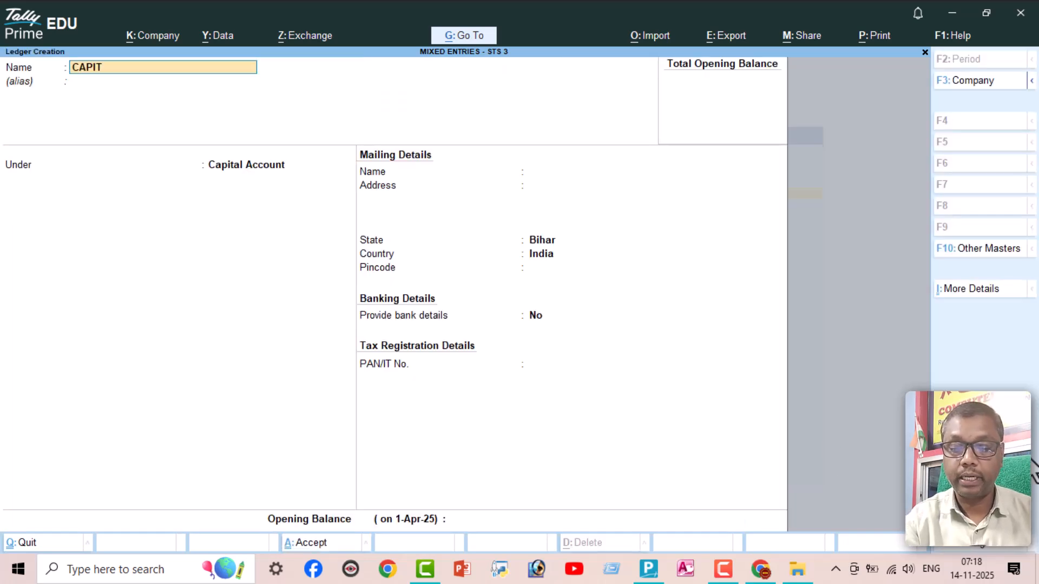
type("CAPITAL")
key("BackSpace")
key("BackSpace")
key("BackSpace")
key("BackSpace")
key("BackSpace")
key("BackSpace")
type("apital A/c")
key("Return")
key("Return")
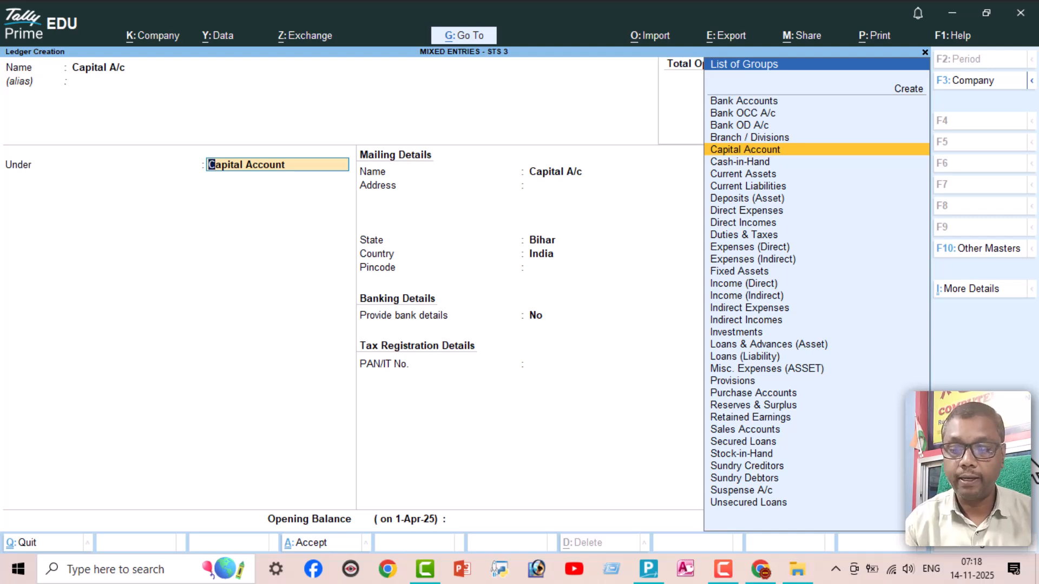
key("Return")
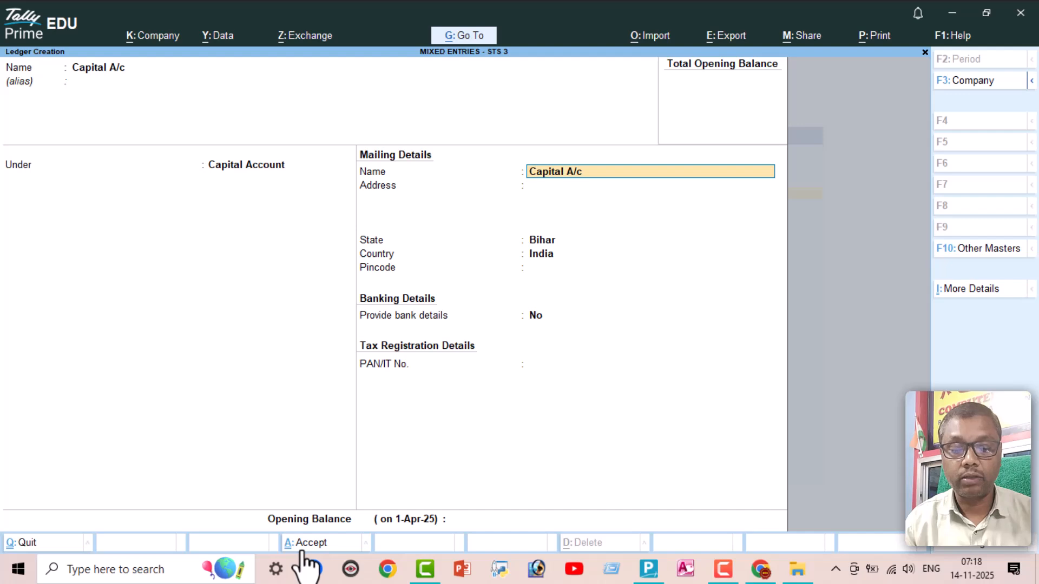
key("ctrl+a")
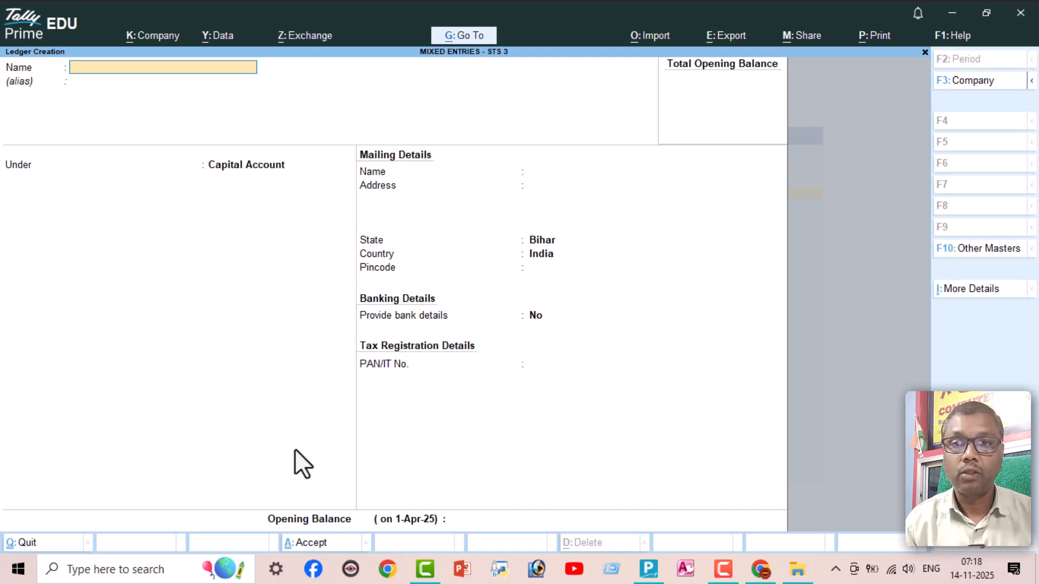
- Create a ledger named Purchase A/c under the Purchase Accounts group and save it
type("Purchase a/c")
key("Return")
key("Return")
type("Pur")
key("Return")
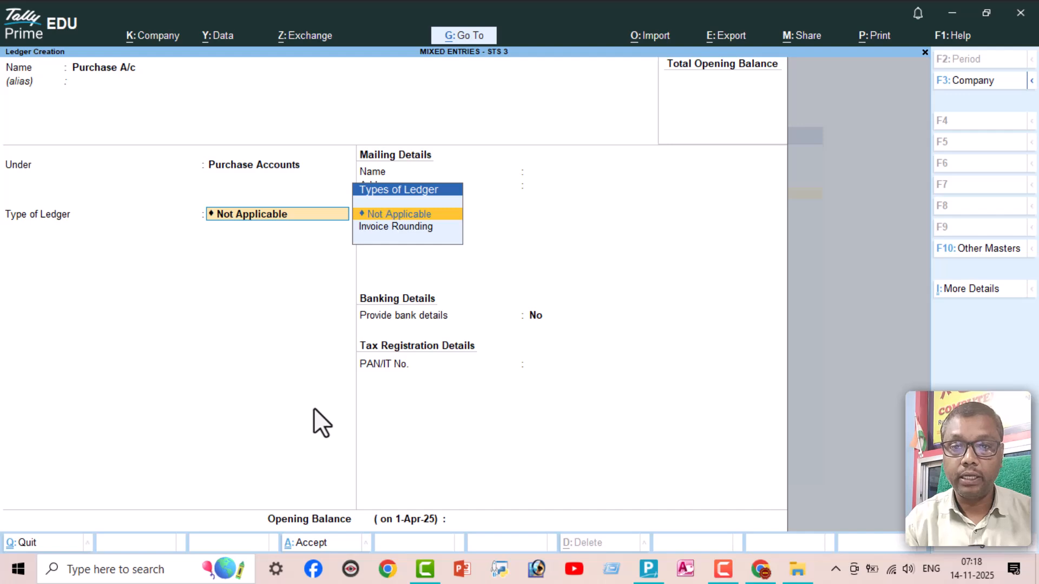
key("ctrl+a")
- Create a ledger named Furniture A/c under the Fixed Assets group, save it, and return to the Gateway of Tally
type("Furniture a/")
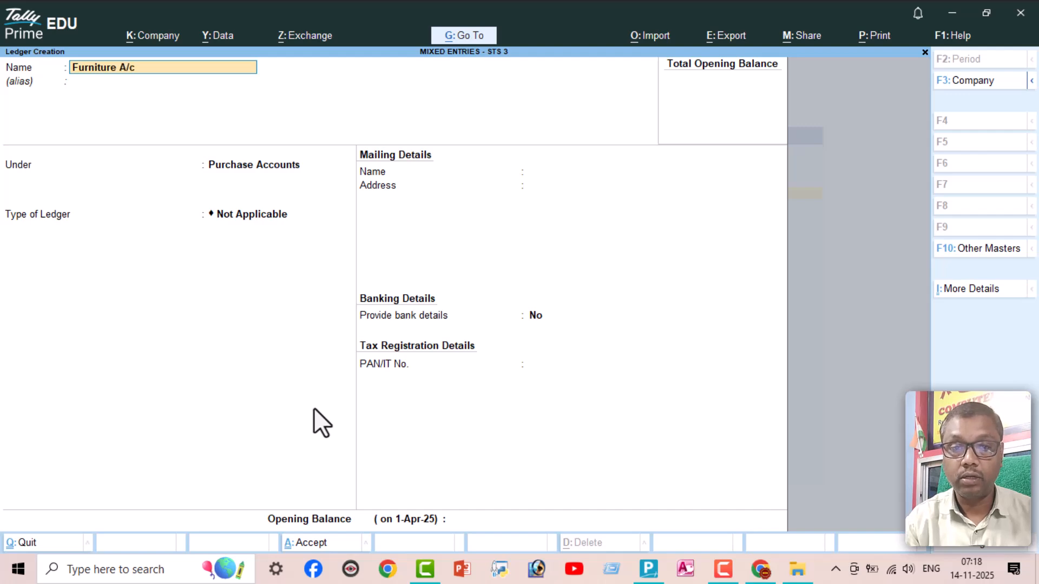
type("c")
key("Return")
key("Return")
type("Fixed Assets")
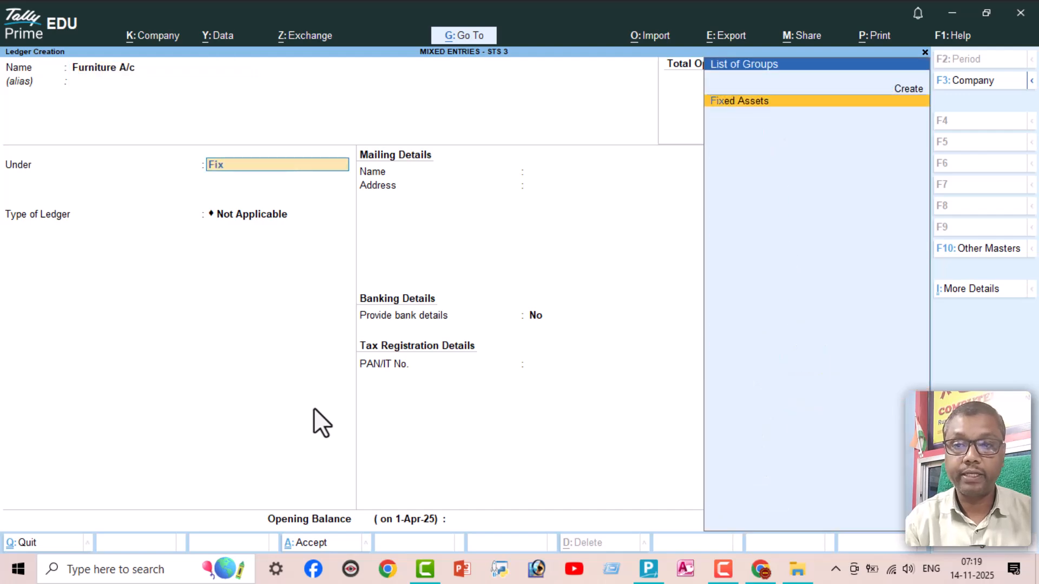
key("Return")
key("ctrl")
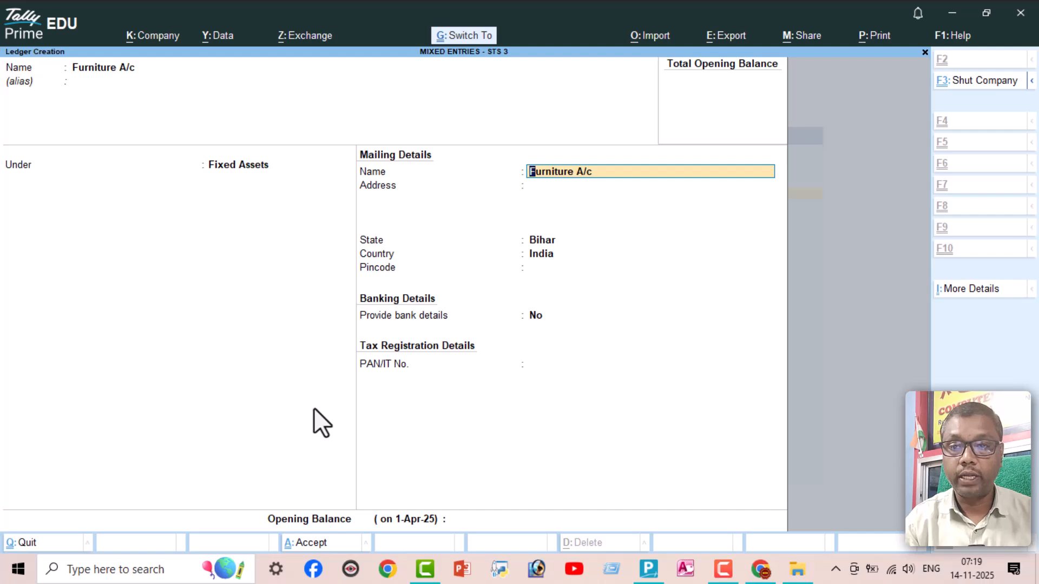
key("ctrl+a")
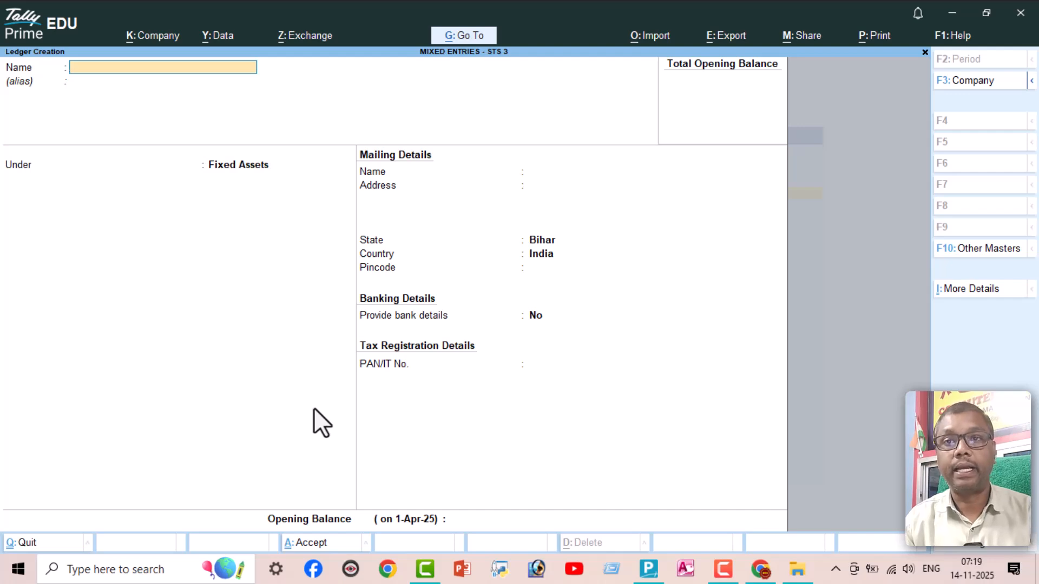
key("Escape")
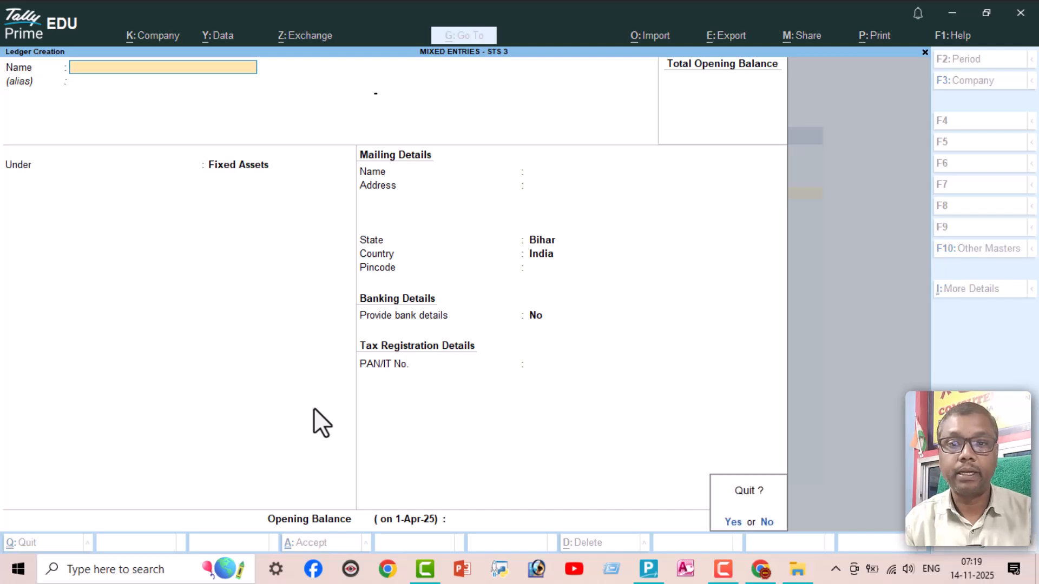
key("y")
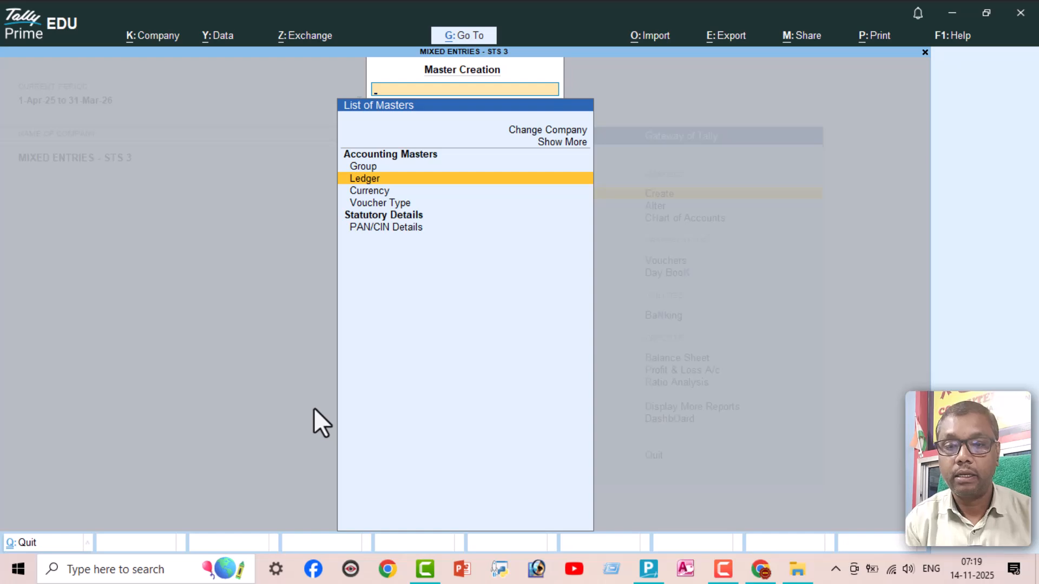
key("Escape")
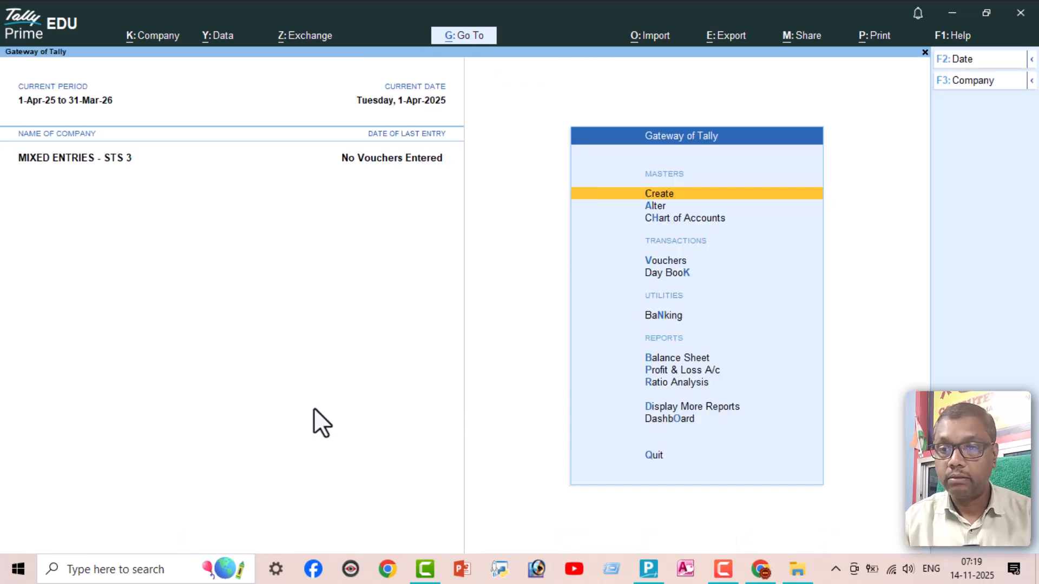
- Start a new accounting voucher and switch its voucher type to Receipt
key("Down")
key("Down")
key("Down")
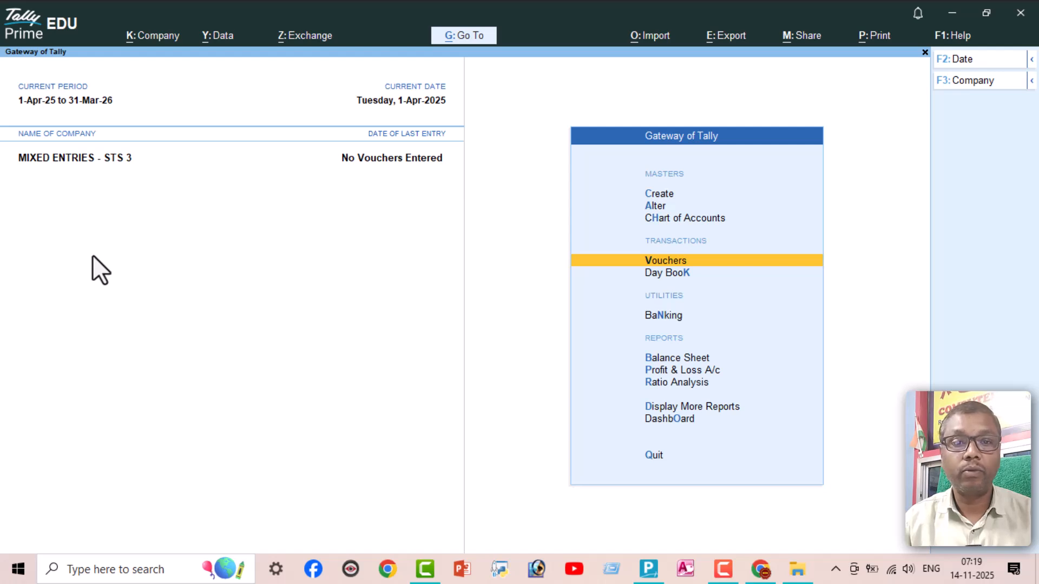
left_click(62, 106)
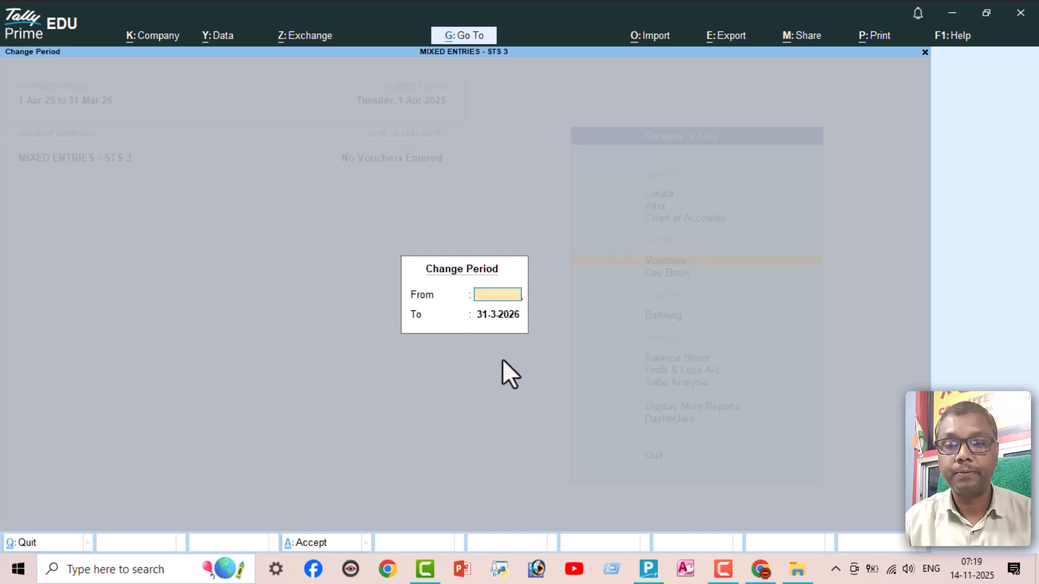
key("Escape")
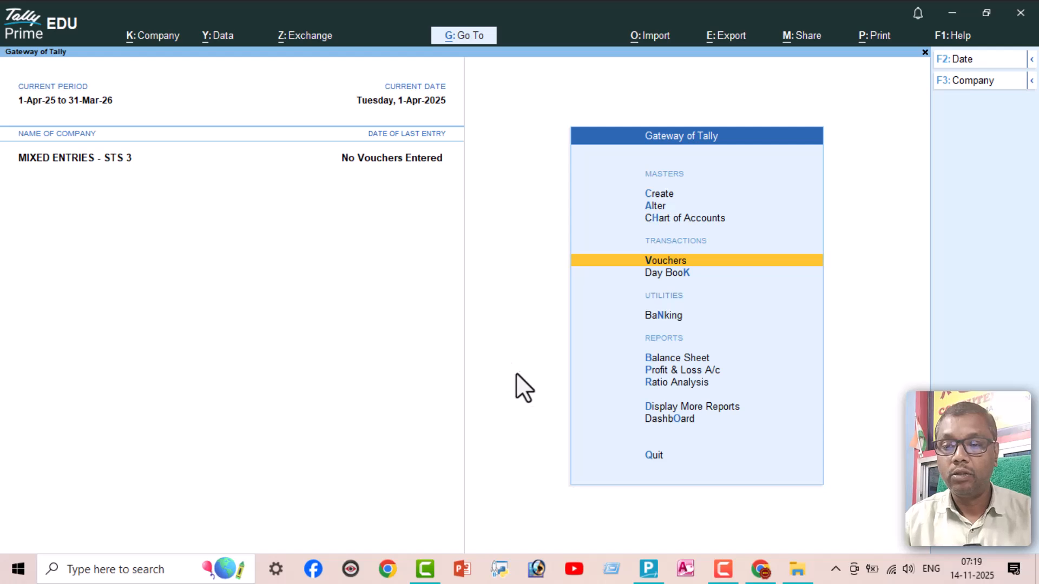
key("Return")
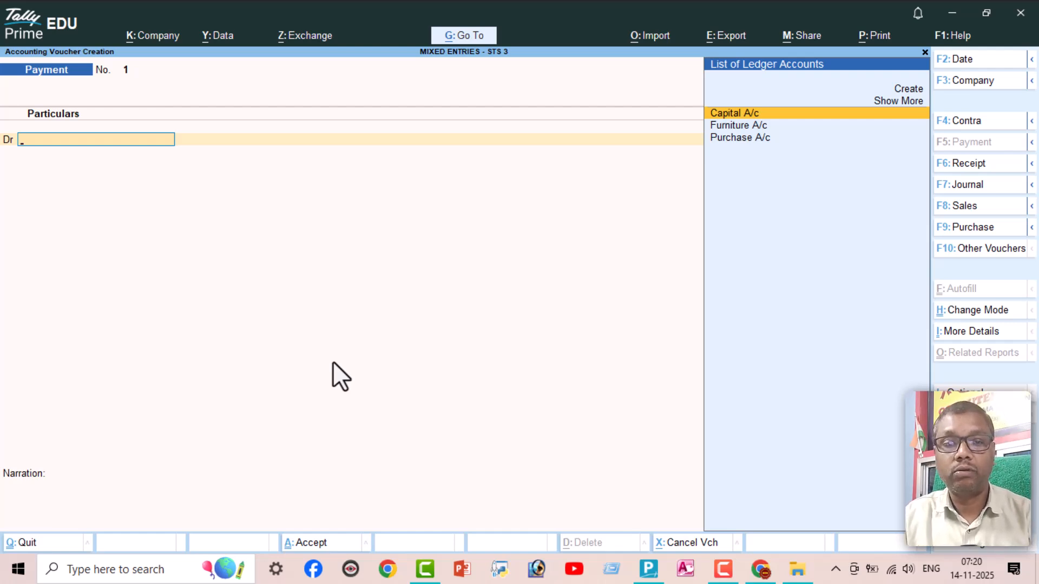
left_click(999, 167)
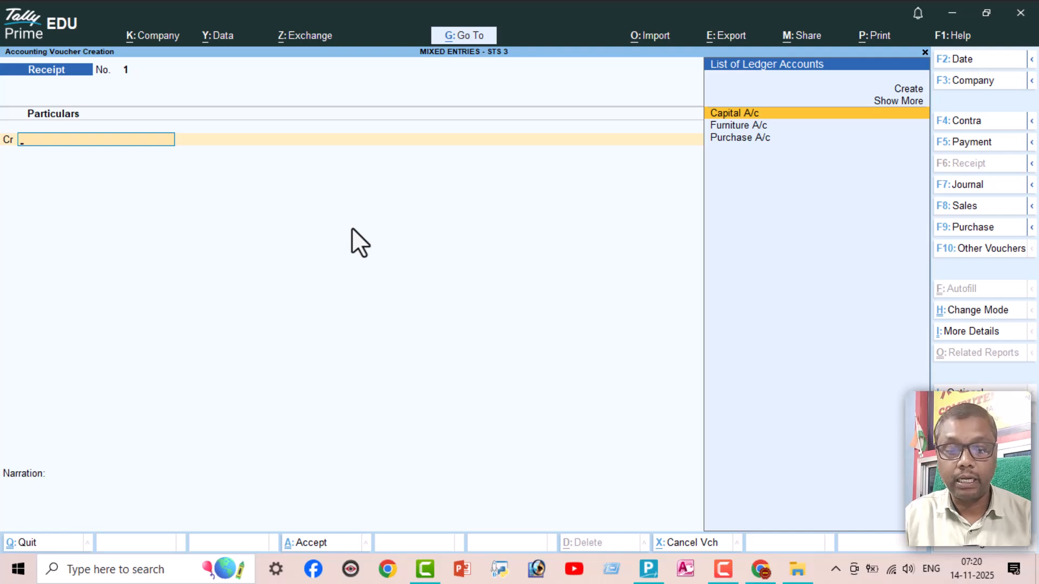
- Open Notepad and list Contra, Payment and Receipt on separate lines, followed by a dashed separator line
key("super+r")
type("notepad")
key("Return")
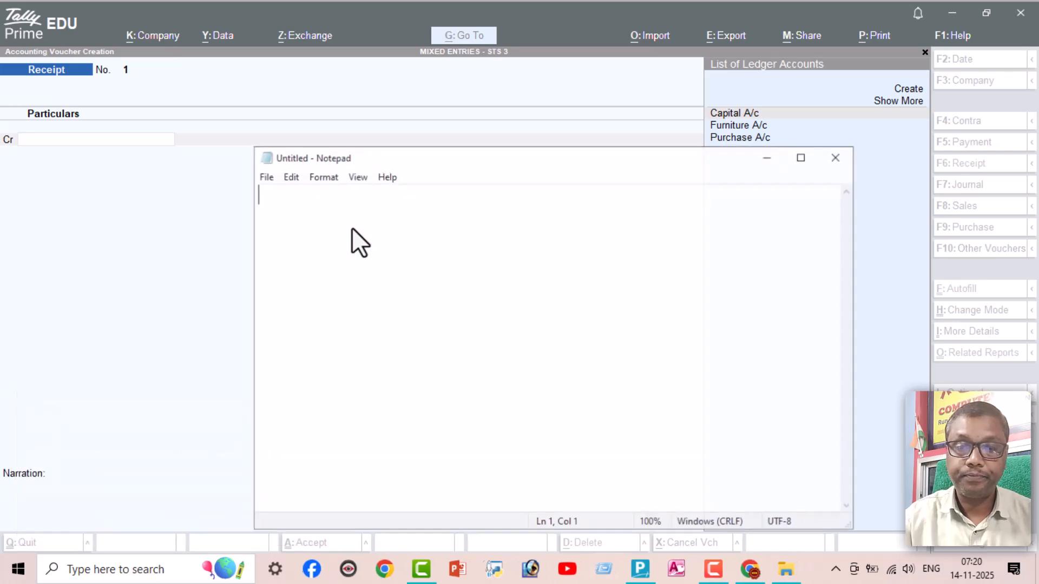
type("Contra")
key("Return")
type("Payment")
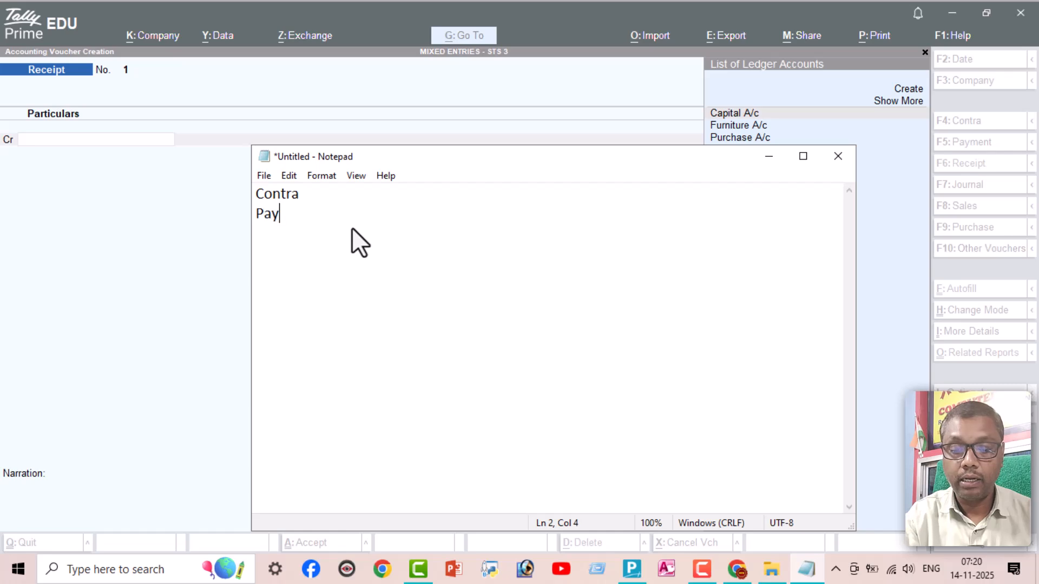
key("Return")
type("Receipt")
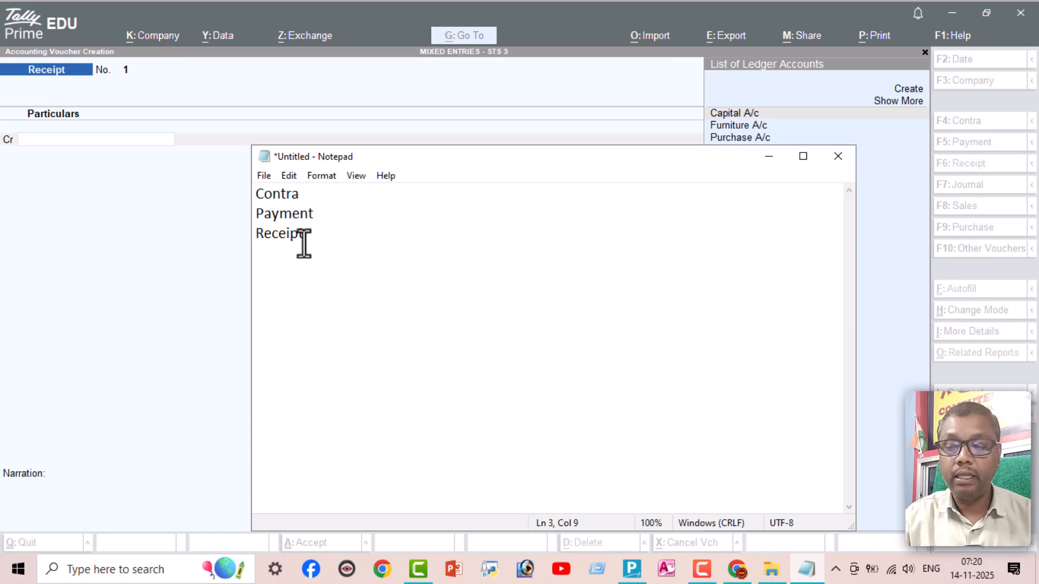
key("Return")
type("--------")
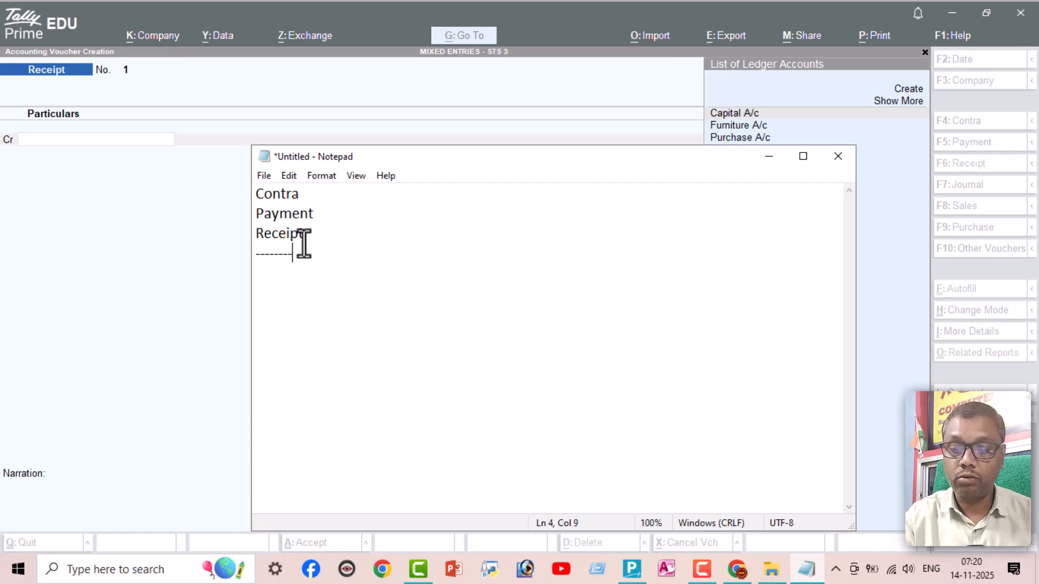
- Below the separator, write the heading "Entry Mode :" with "1) Single Entry Mode" indented on its own line
key("Return")
type("Ent")
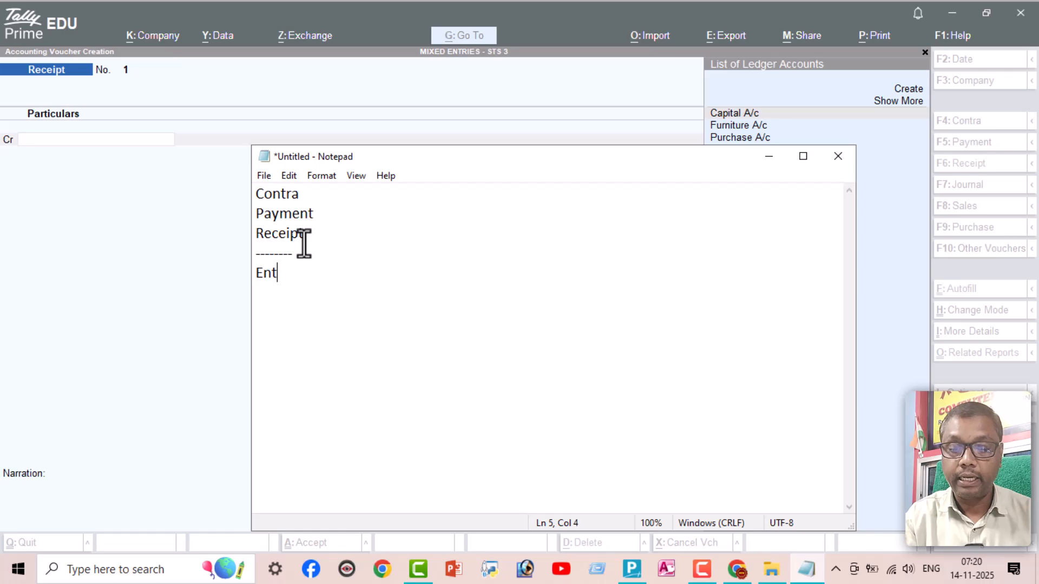
type("ry Mode")
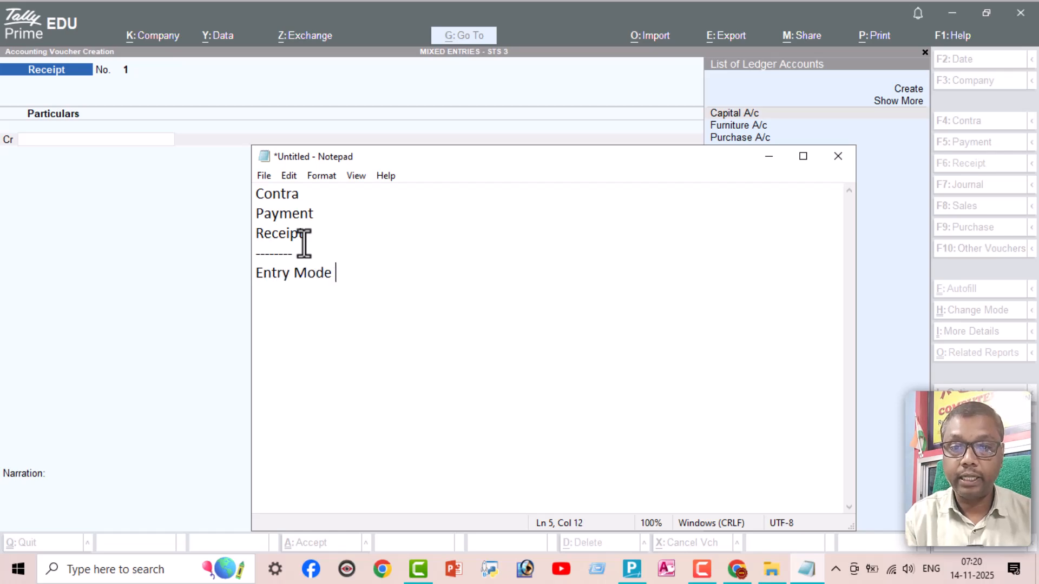
type(" : 1) Sin")
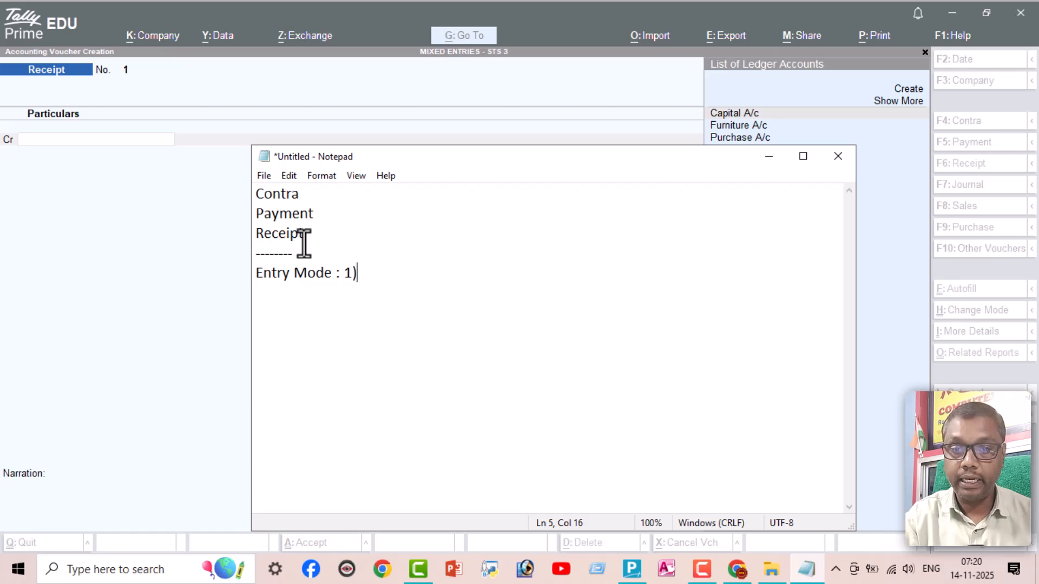
type("gle ")
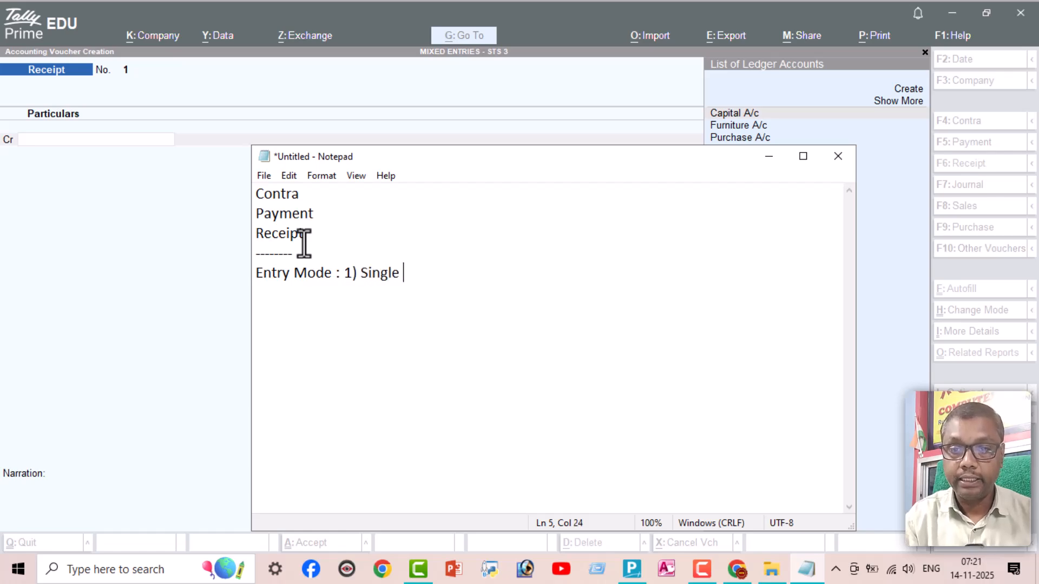
type("Entry Mode")
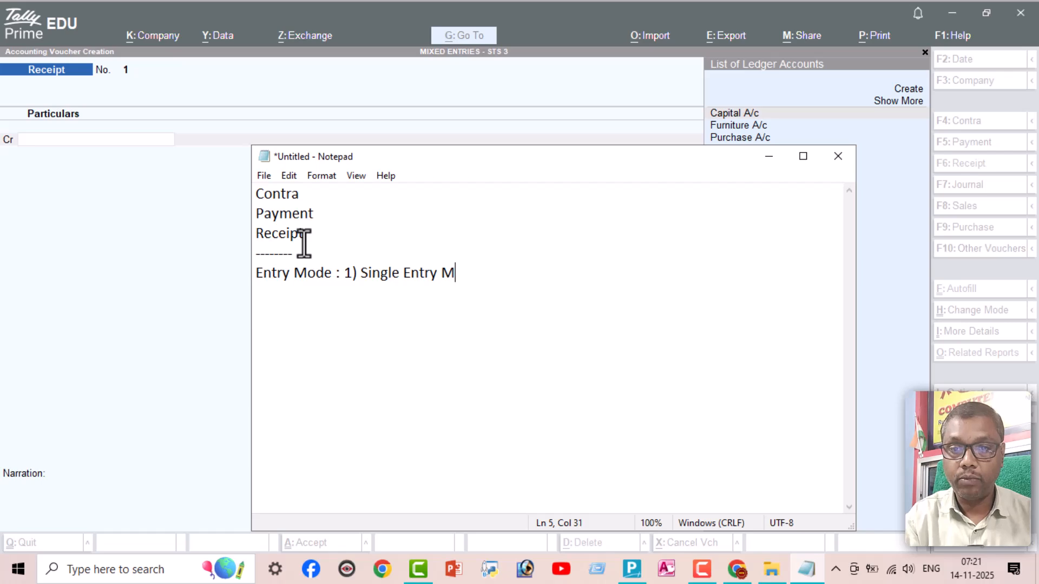
key("Return")
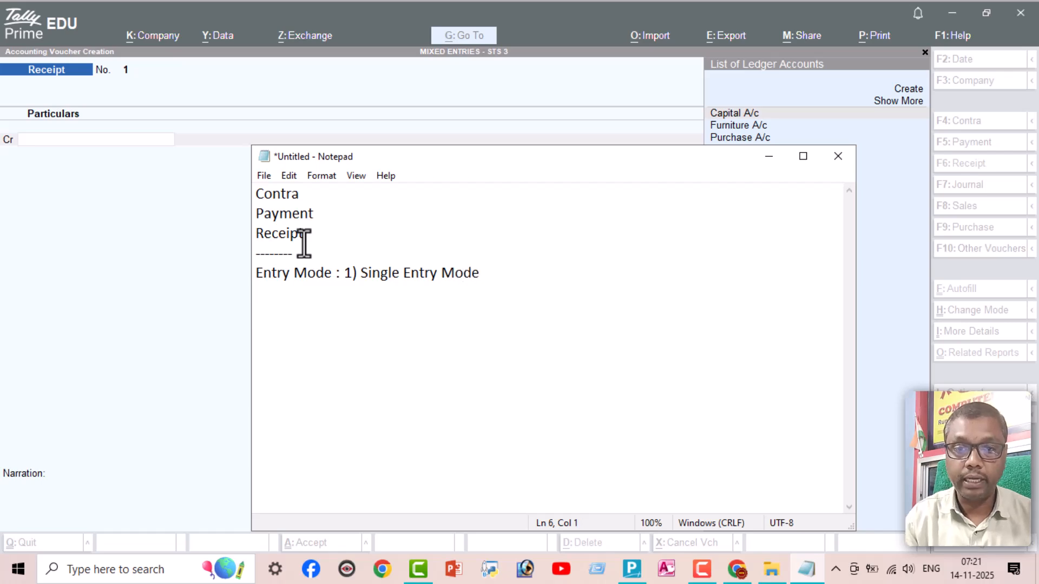
key("Return")
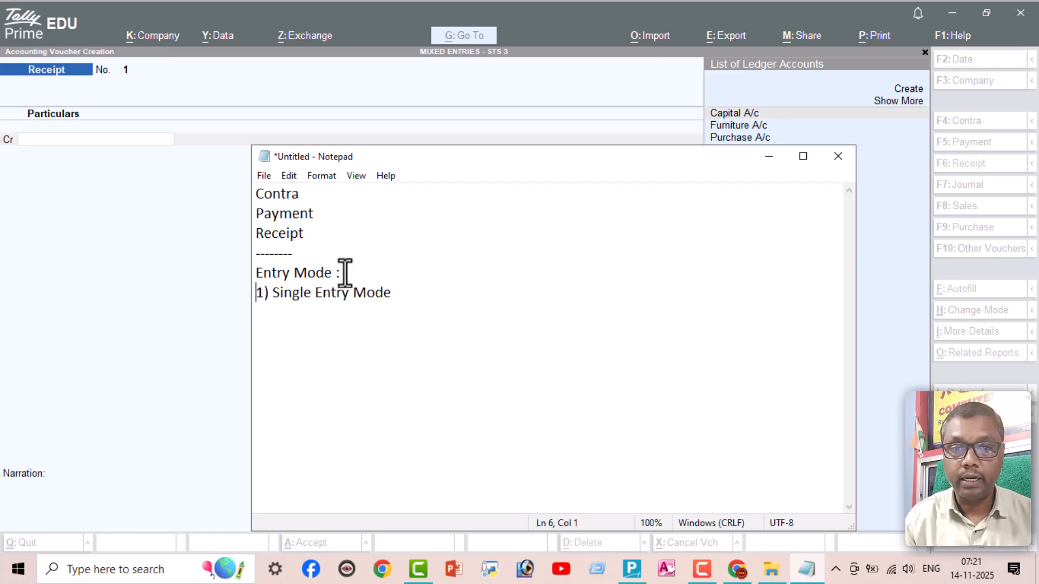
key("Tab")
- Add "2)Double Entry Mode" as a second indented item under the Single Entry Mode line
left_click(476, 301)
key("Return")
key("Tab")
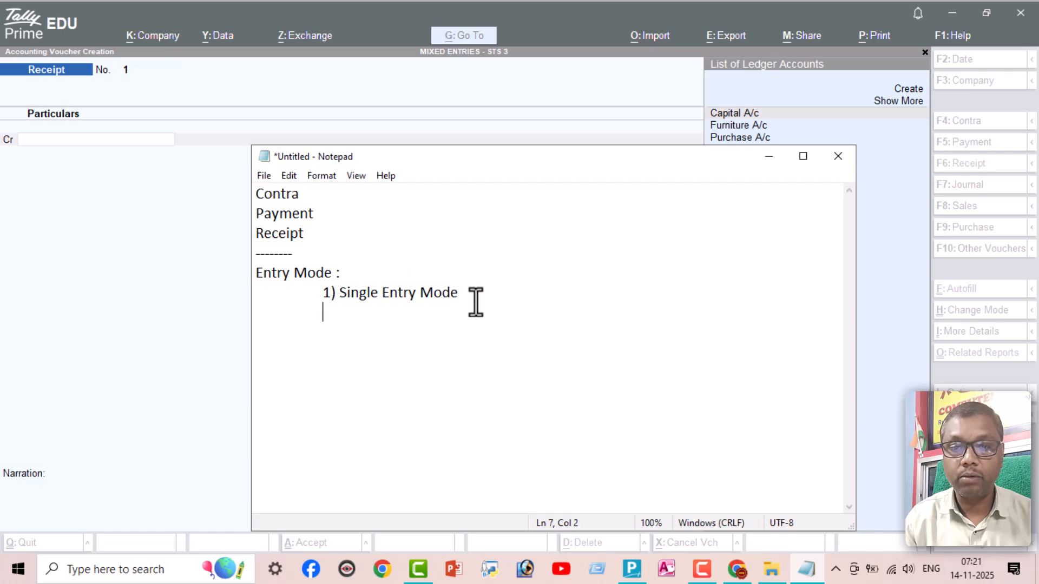
type("2)Double Entry Mode")
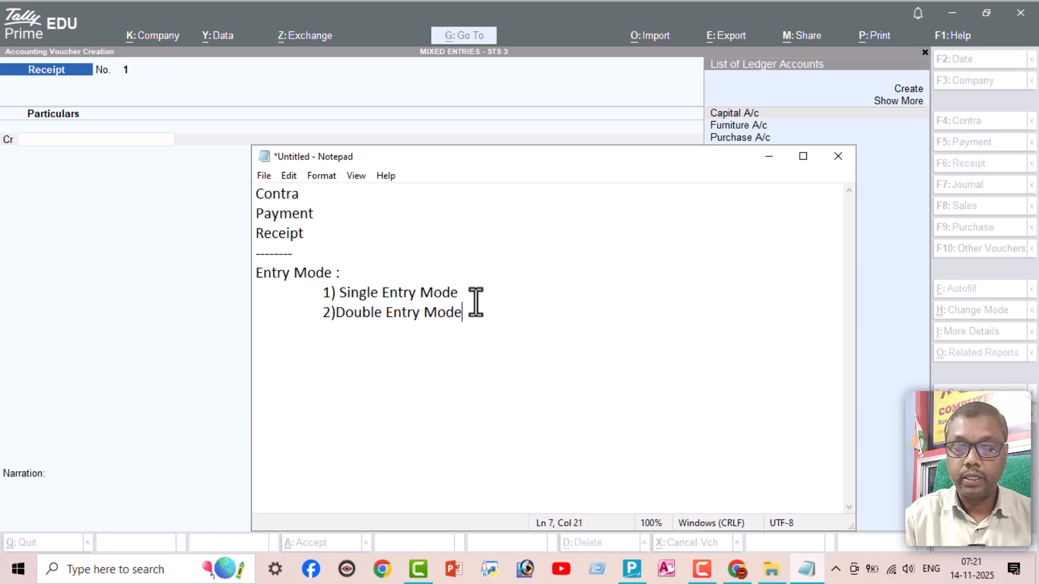
- Append "(Accounts)" to the Single Entry Mode line and "(Cr/Dr)" to the Double Entry Mode line
left_click(485, 292)
type("(Ac")
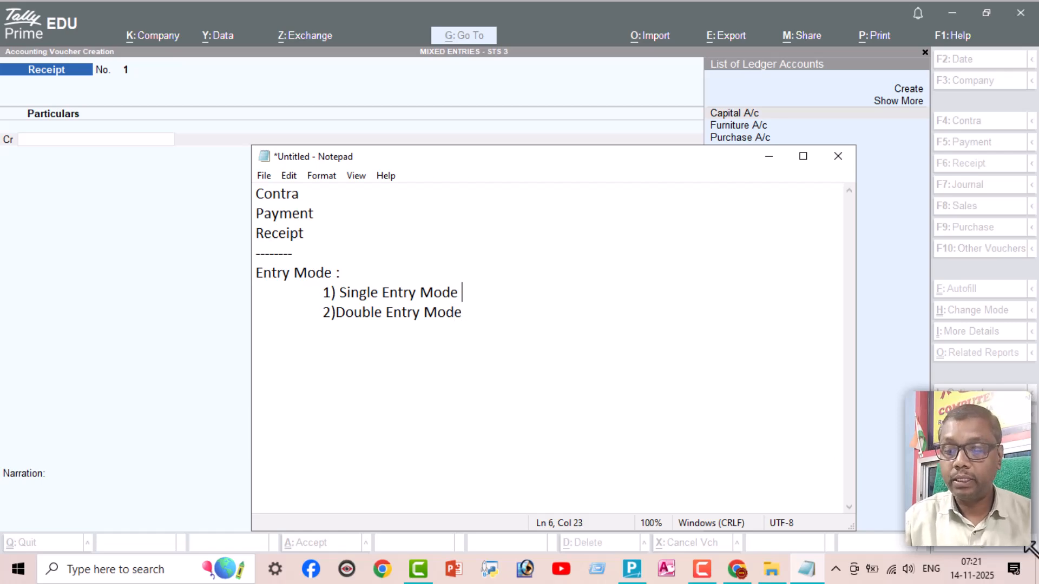
type("co")
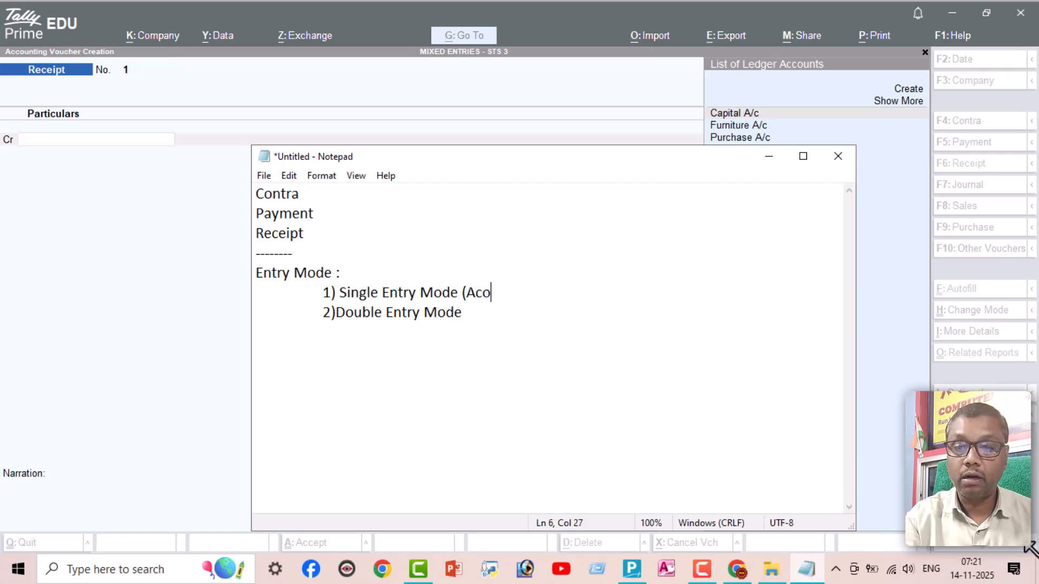
key("BackSpace")
type("coun")
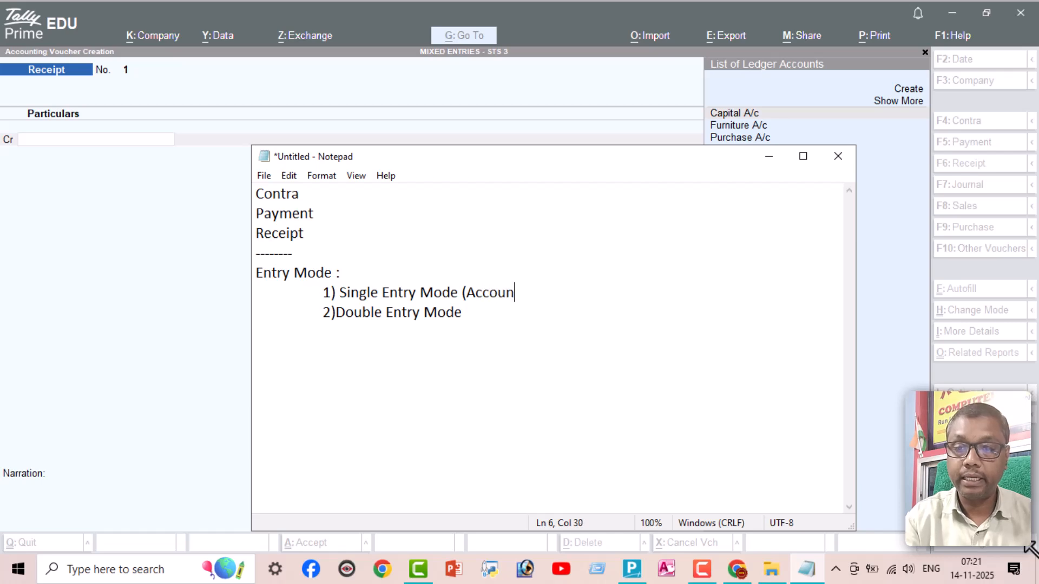
type("ts)")
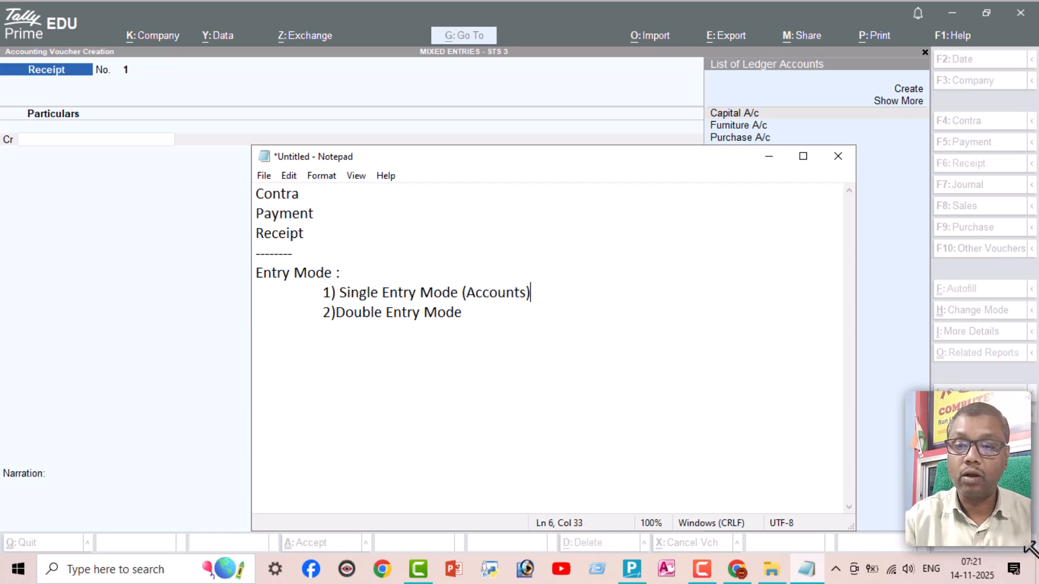
left_click(471, 312)
type("(Cd")
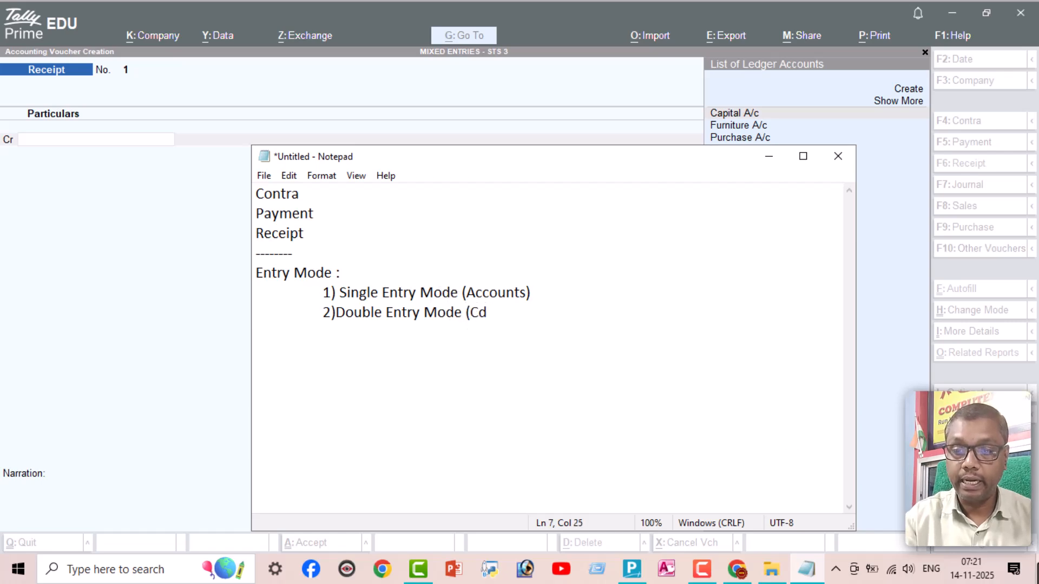
key("BackSpace")
type("r")
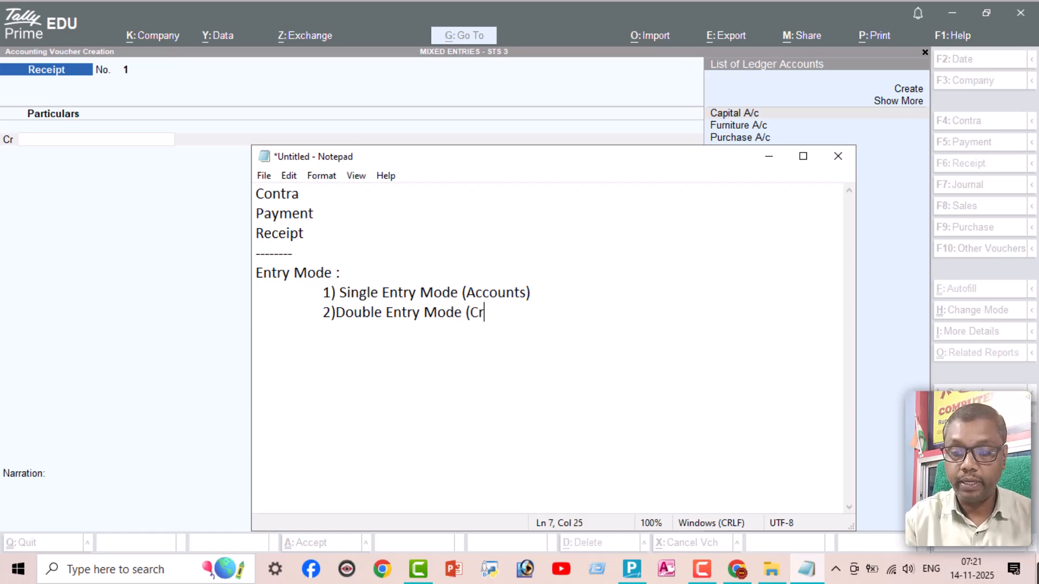
type("/Dr)")
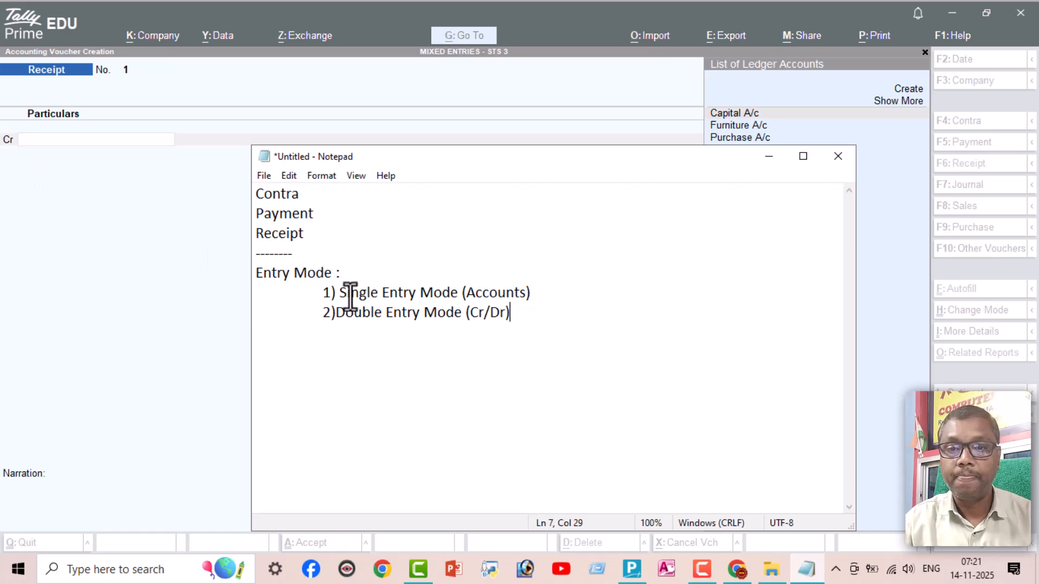
- Add the line "Mode Change : Ctrl + H" below the Double Entry Mode item in the notes
key("Return")
type("C")
key("BackSpace")
type("e ")
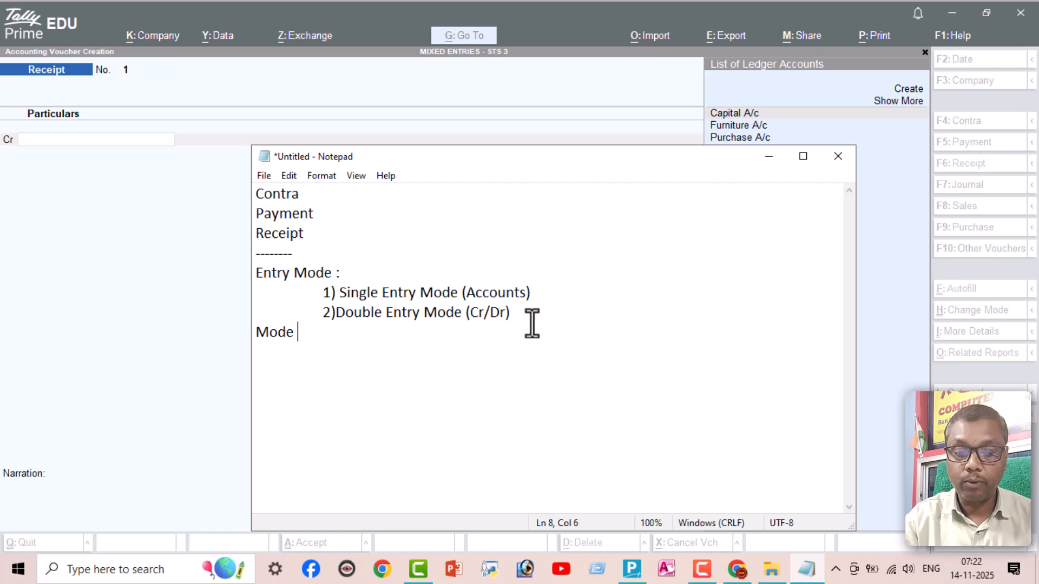
type("Change ")
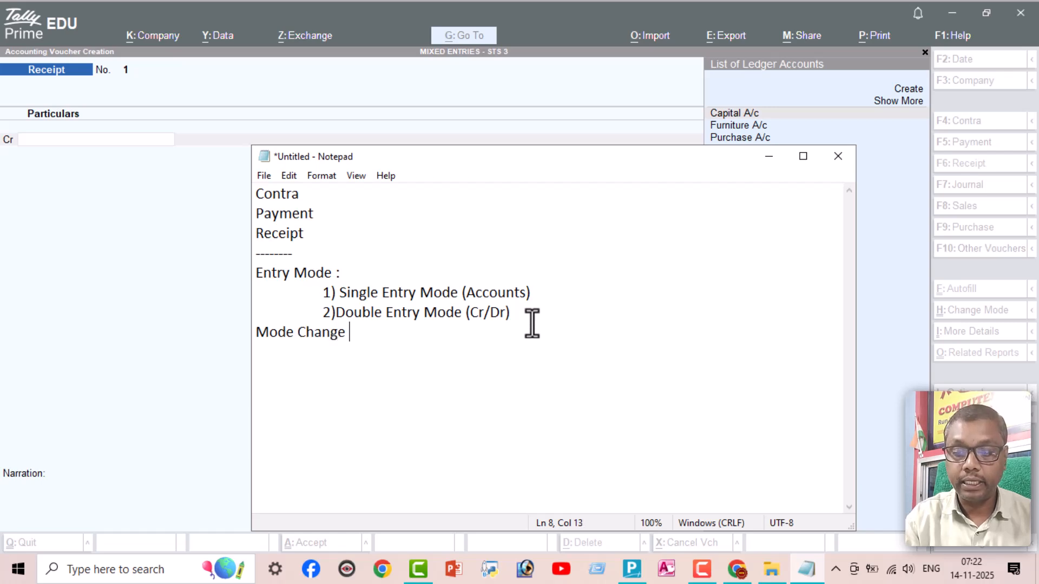
type(": Ctrl")
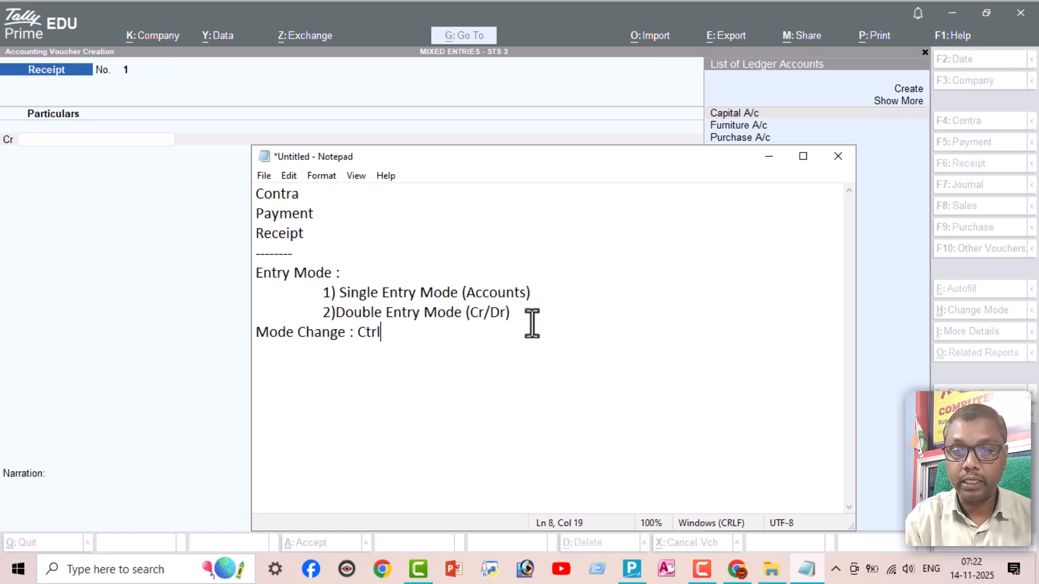
type(" + H")
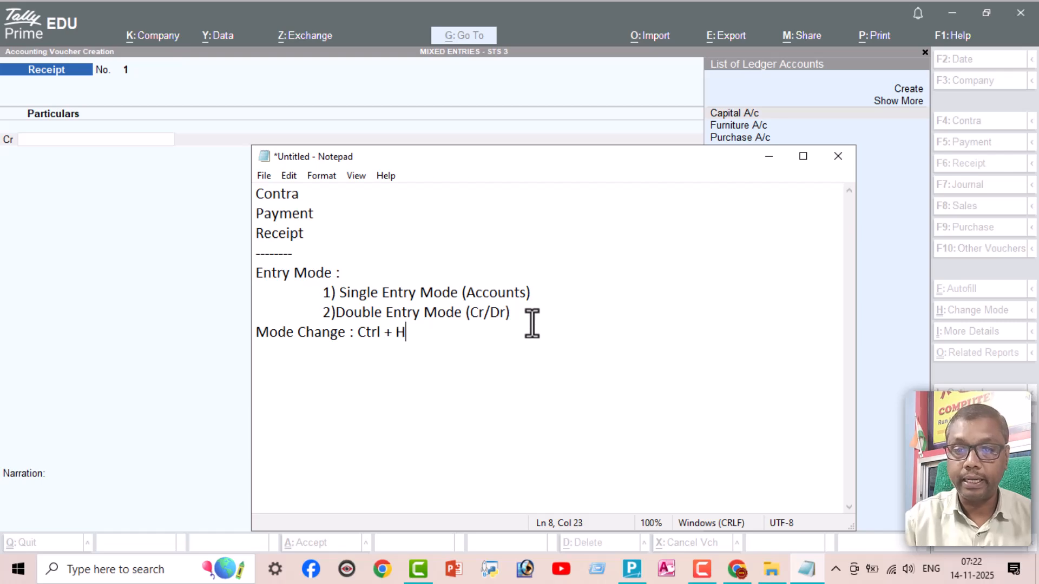
- Switch to TallyPrime and change the receipt voucher's mode to Single Entry
left_click(206, 280)
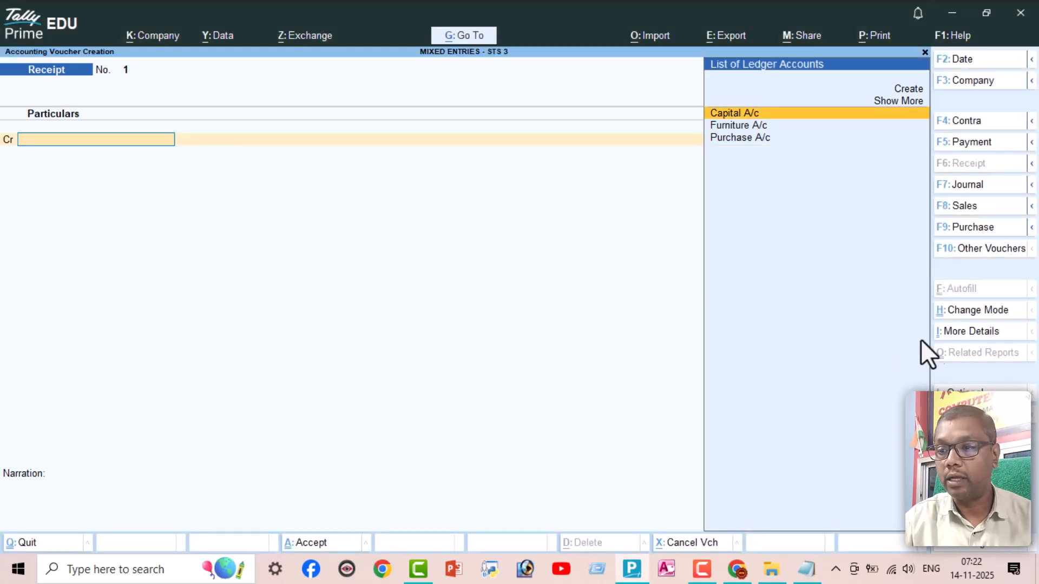
left_click(975, 312)
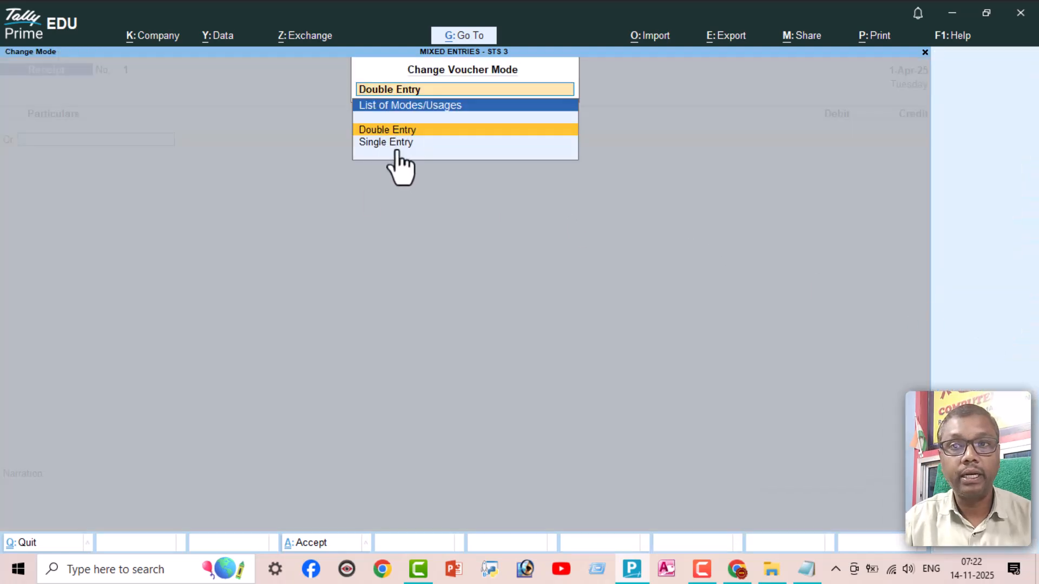
key("Down")
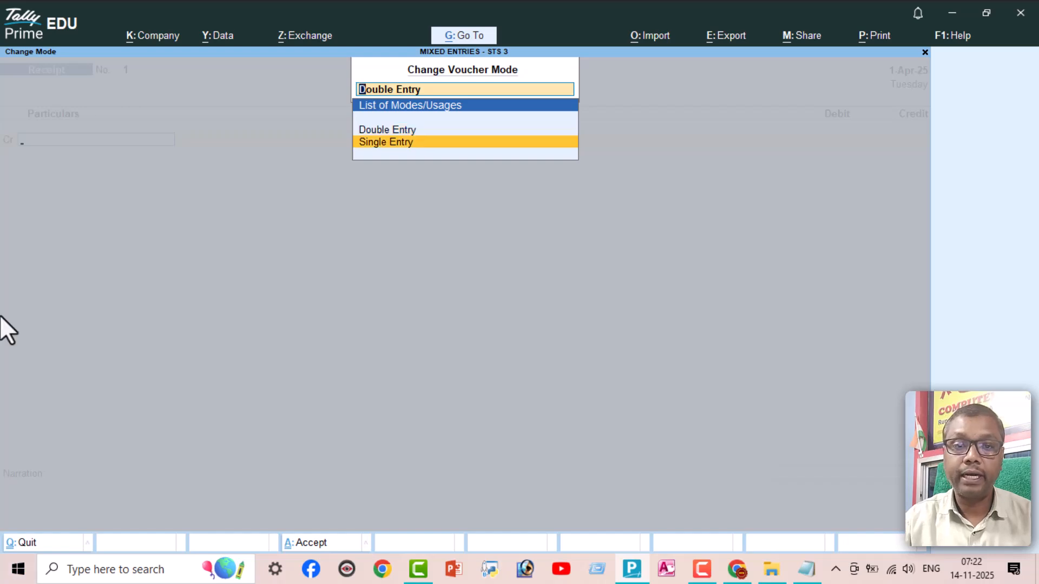
key("Return")
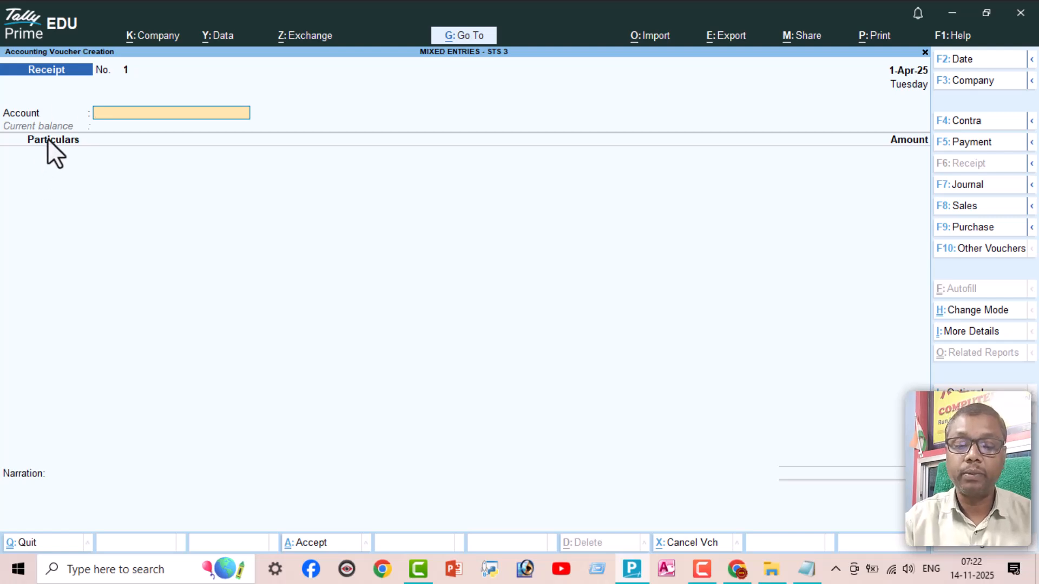
- Change the receipt voucher's mode back to Double Entry
key("ctrl+h")
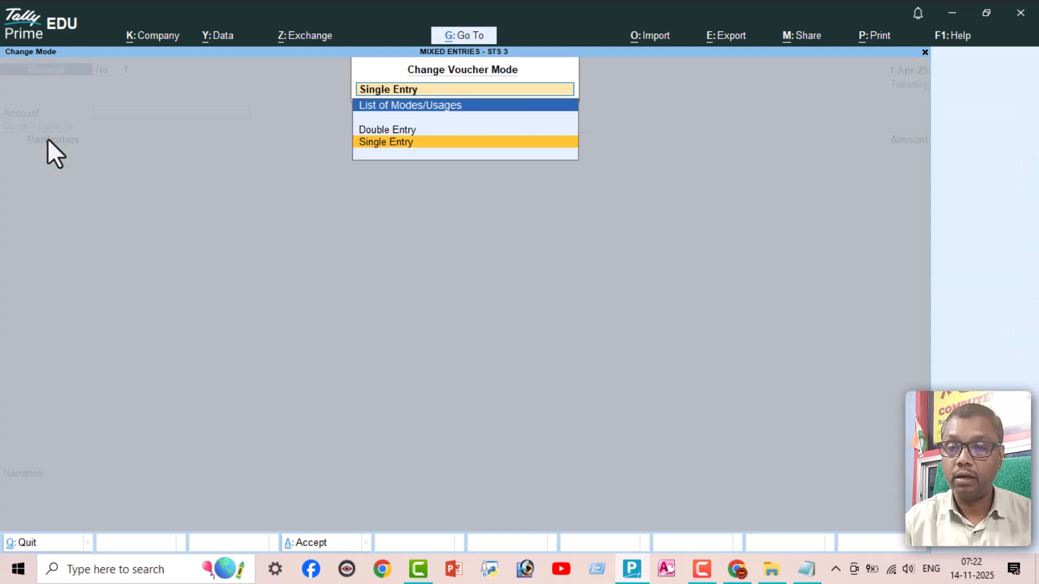
key("Up")
key("Return")
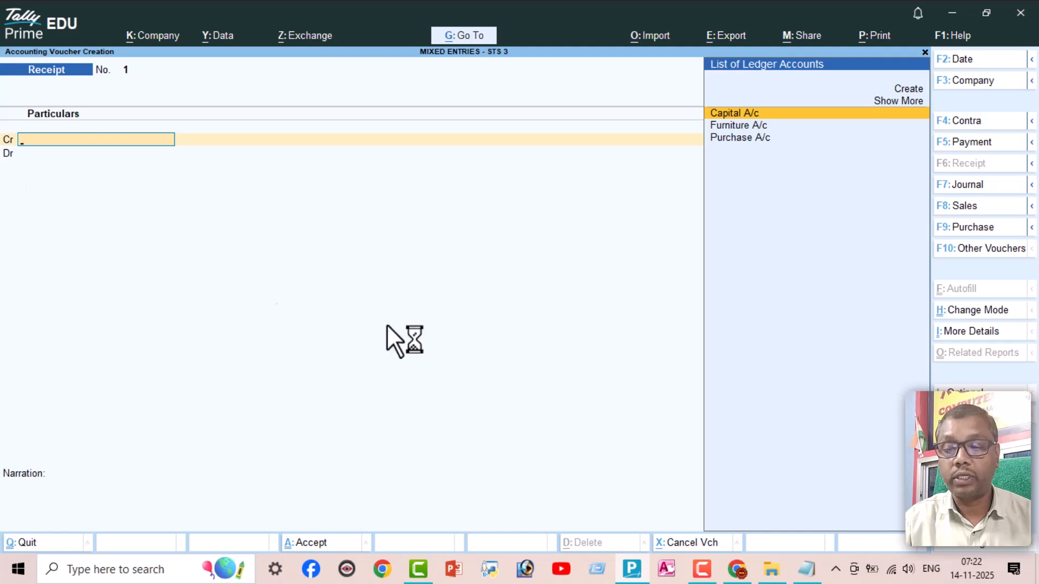
- Switch to the Notepad notes and remove the space after "1)" in the Single Entry Mode line
left_click(805, 570)
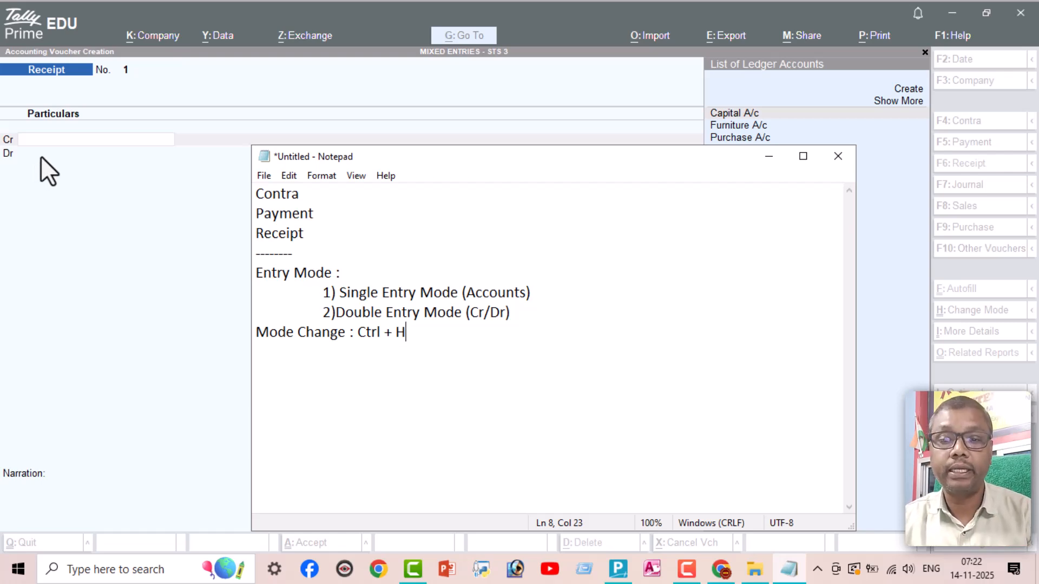
left_click(342, 297)
key("BackSpace")
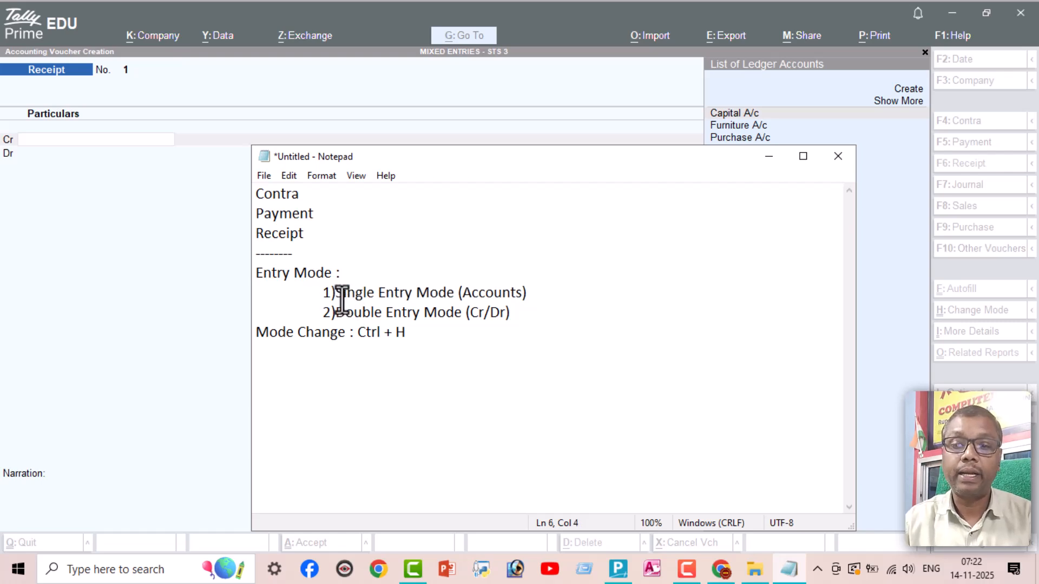
left_click(416, 332)
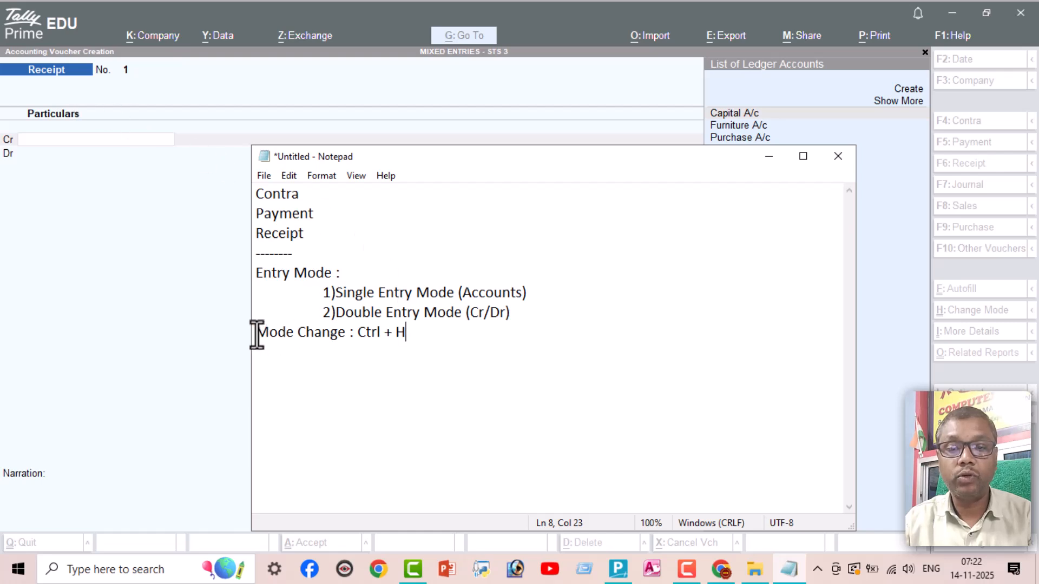
left_click_drag(257, 332, 454, 350)
left_click(440, 335)
left_click(439, 312)
left_click(441, 335)
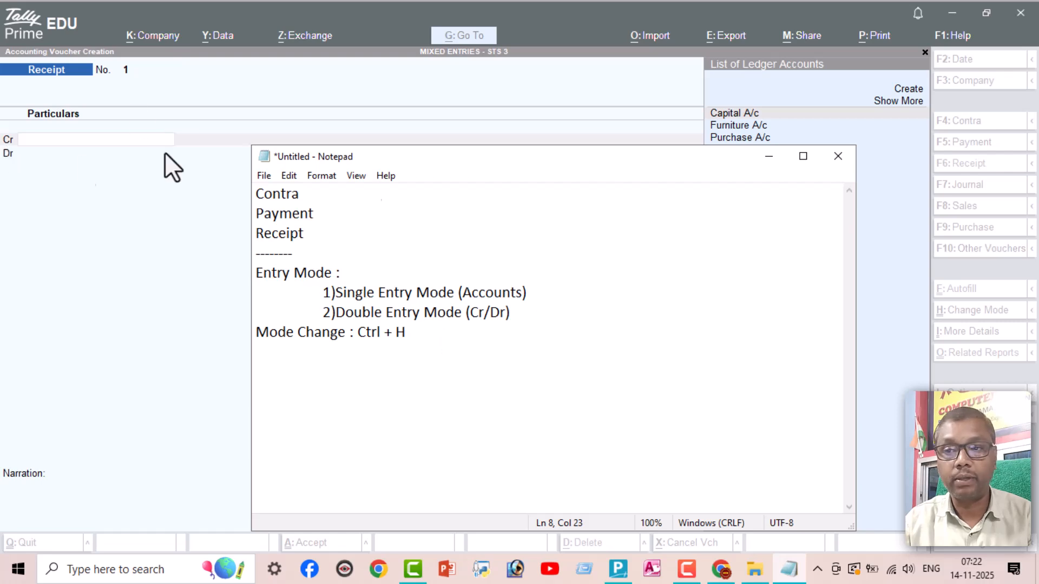
- Return to TallyPrime and credit Capital A/c with 3,00,000 in the receipt voucher
left_click(768, 156)
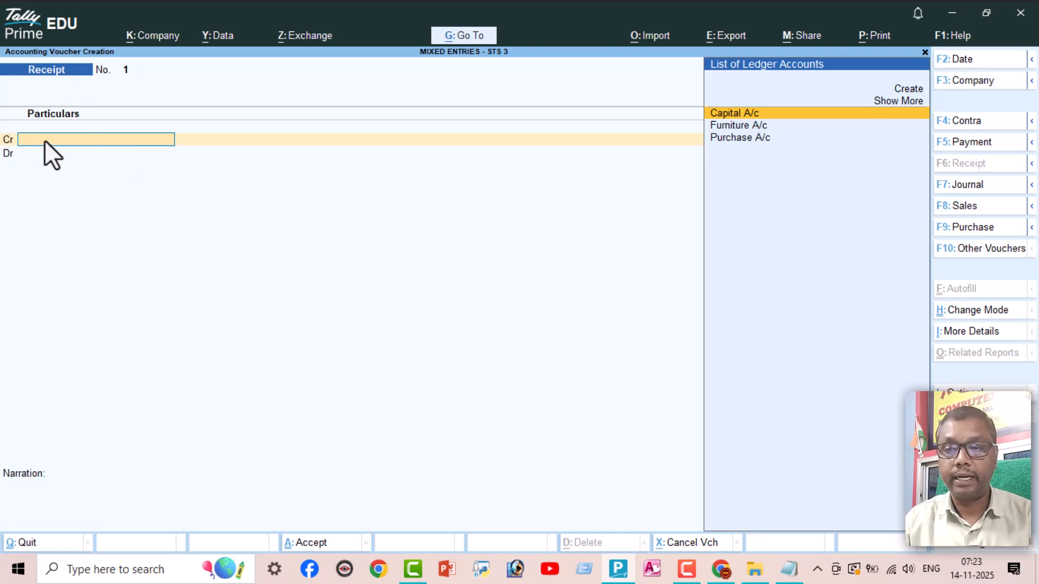
key("Return")
type("3,00,000")
key("Return")
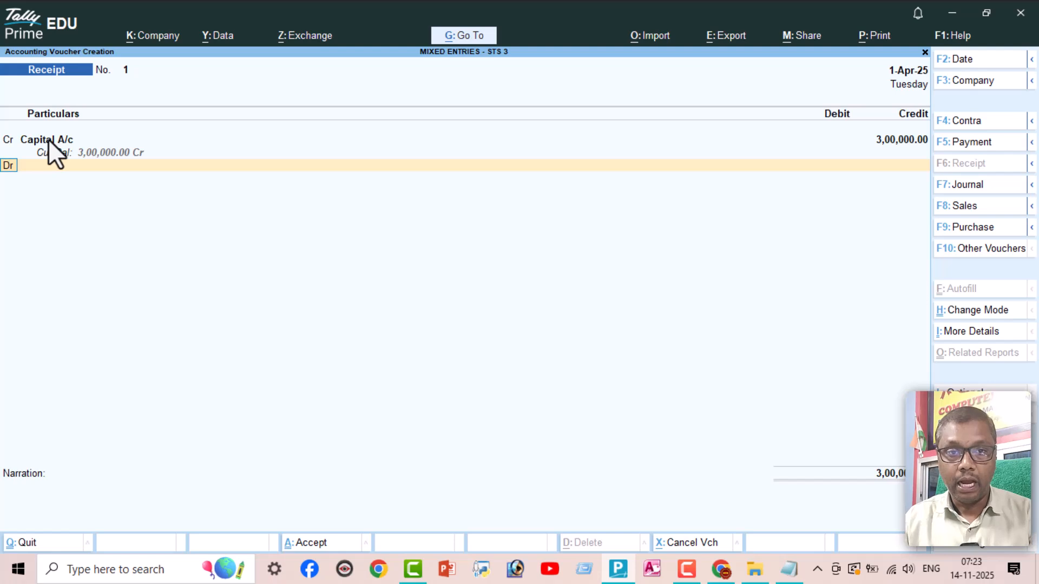
- Add a debit line for Cash with 2,00,000 to the receipt voucher
key("Return")
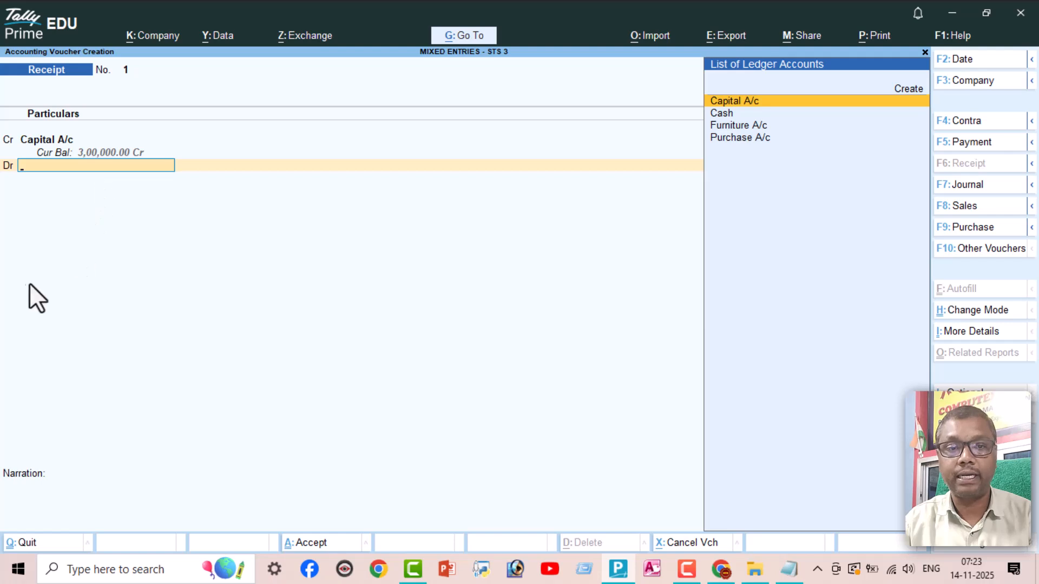
key("Down")
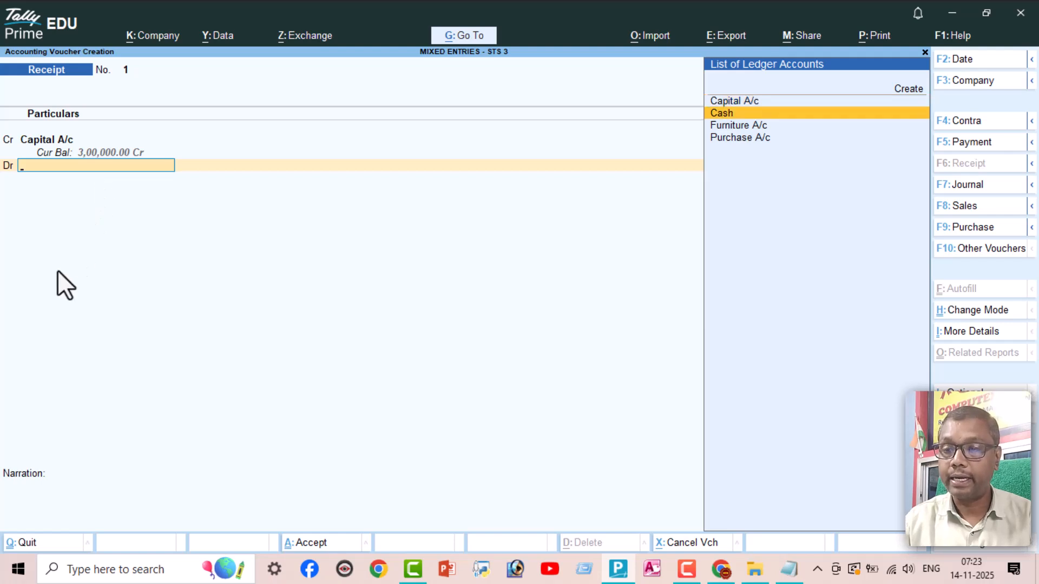
key("Return")
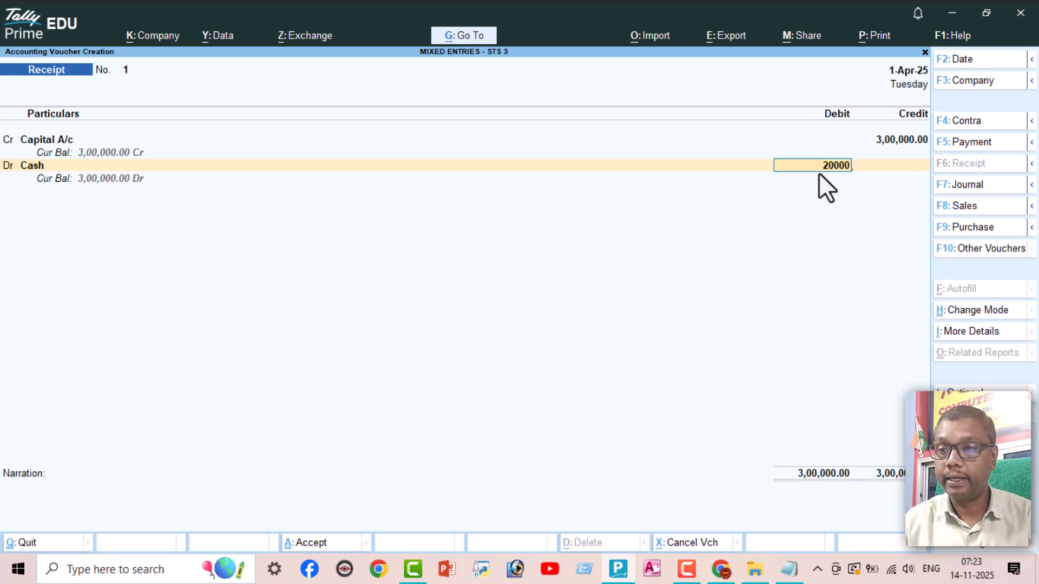
key("Return")
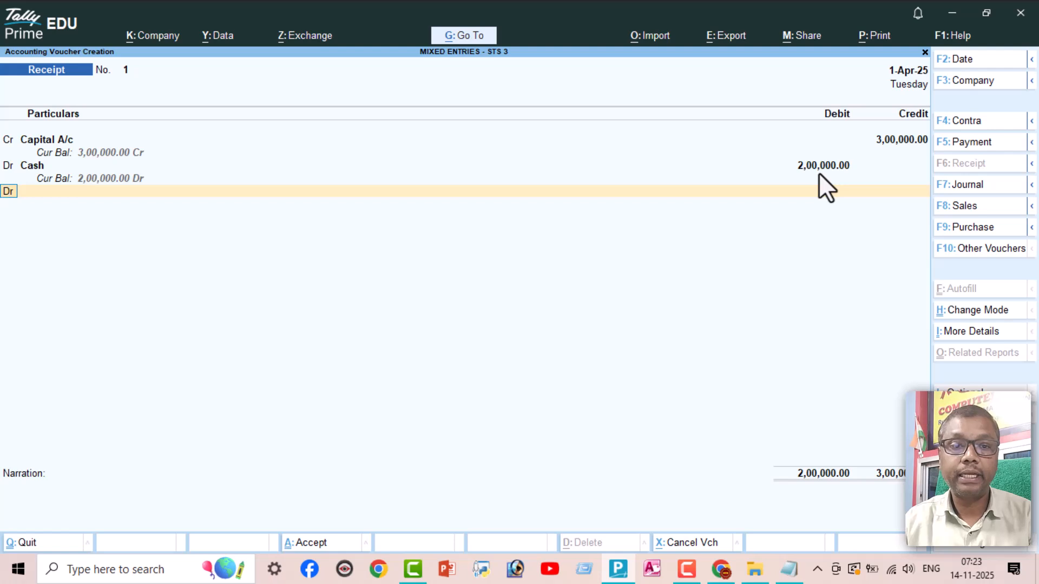
- Add a debit line for Purchase A/c with 75,000 below the Cash line
key("Return")
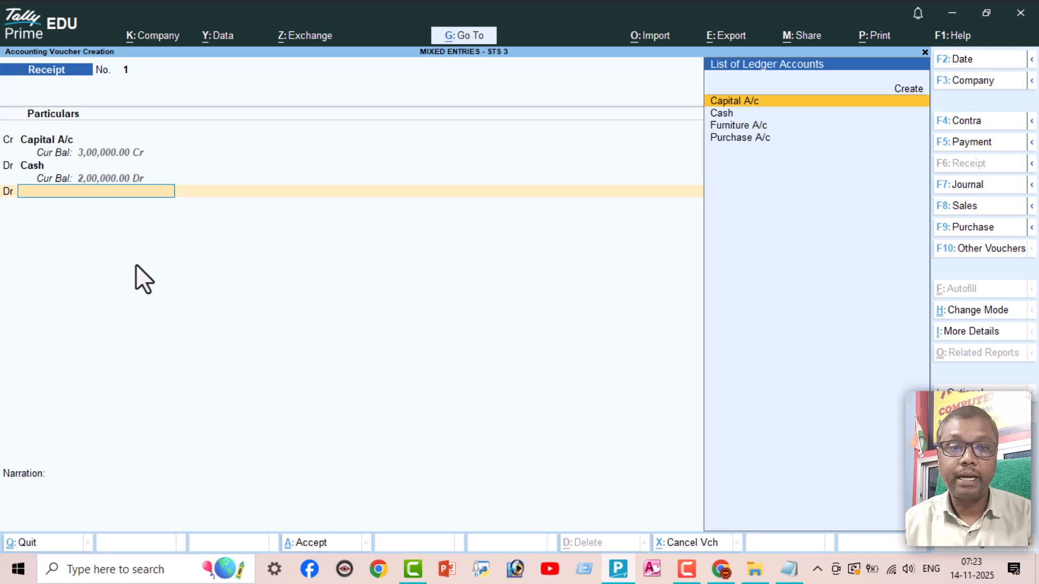
key("Down")
key("Down")
key("Down")
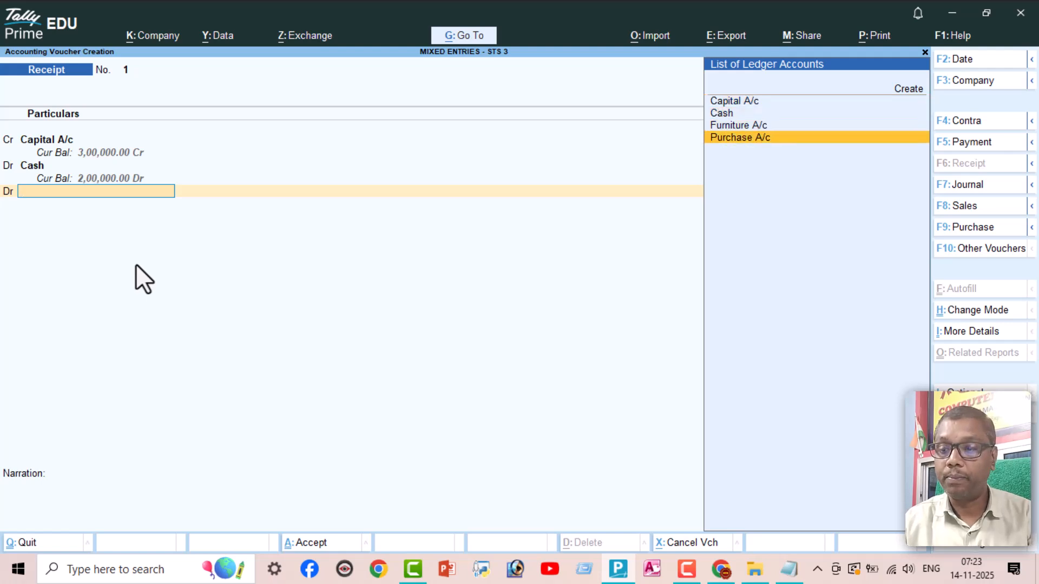
key("Return")
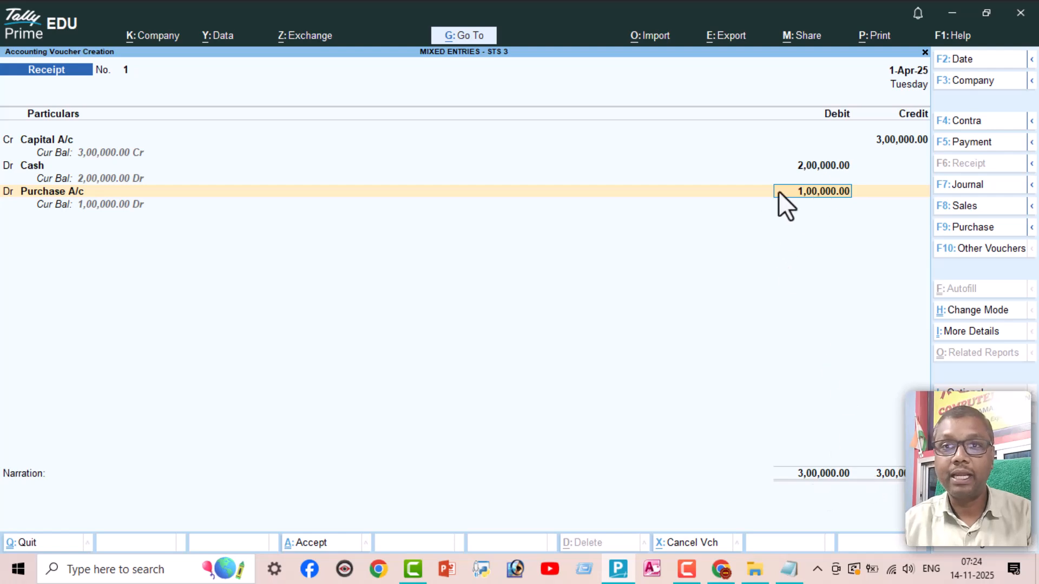
type("75")
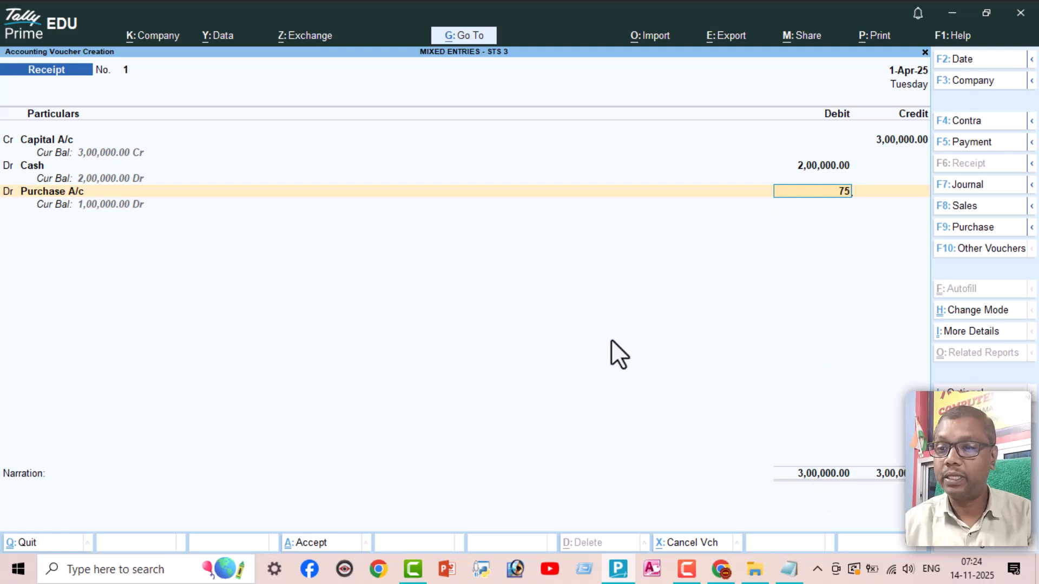
type(",00000")
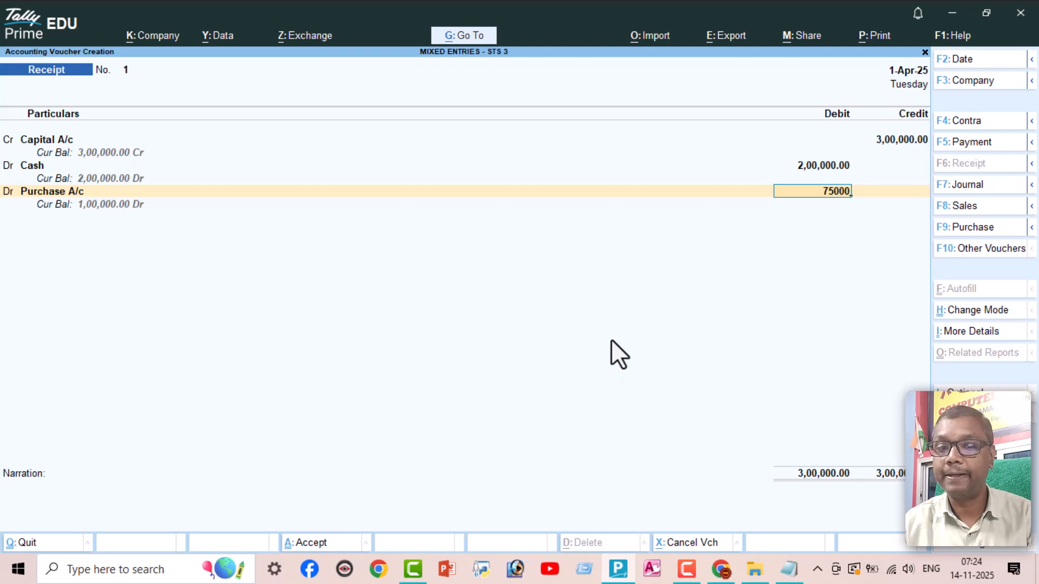
key("Return")
- Add a debit line for Furniture A/c with 25,000 and proceed to the narration
key("Return")
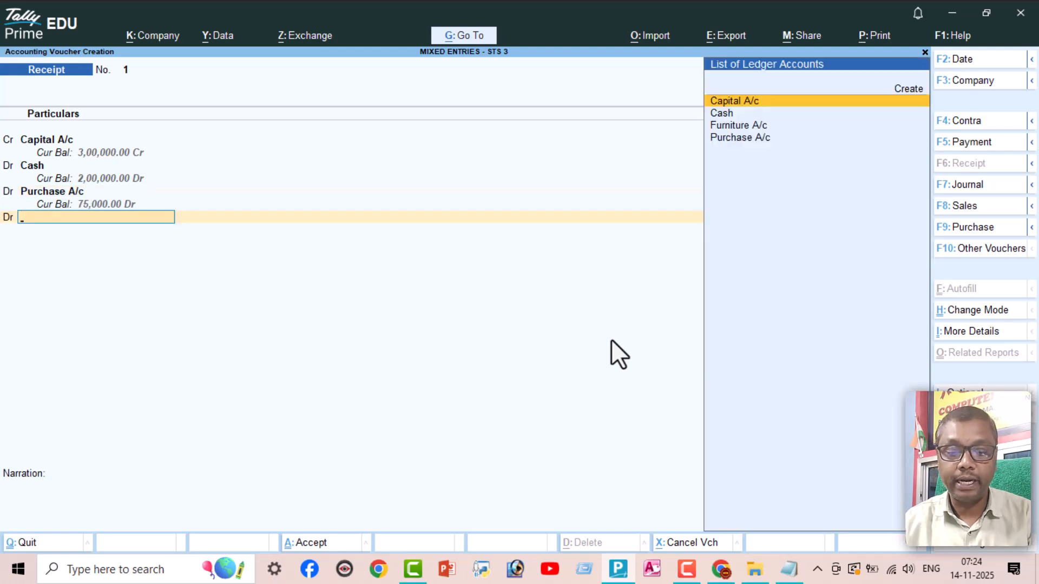
type("Fu")
key("Return")
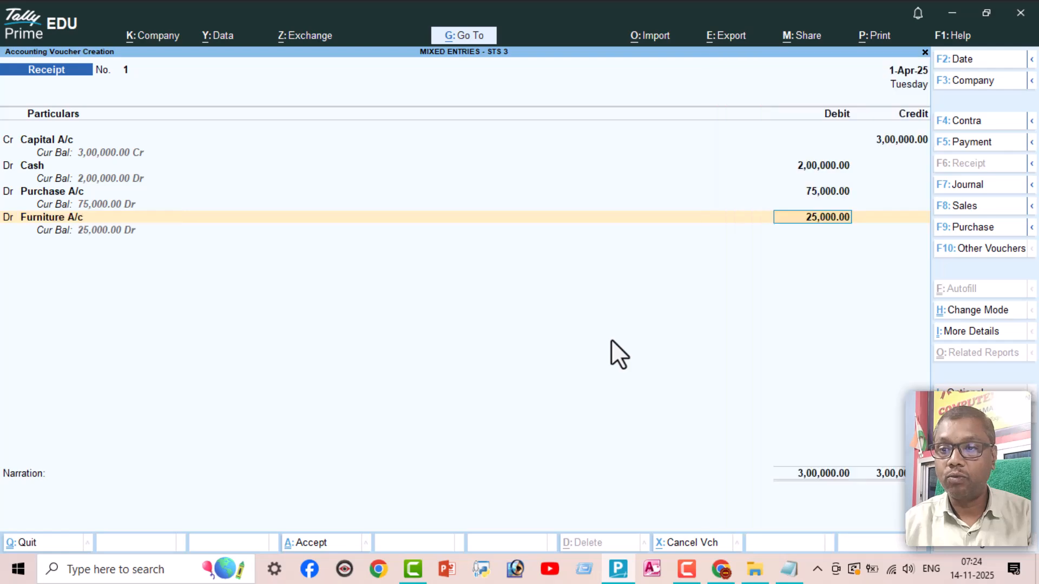
key("Return")
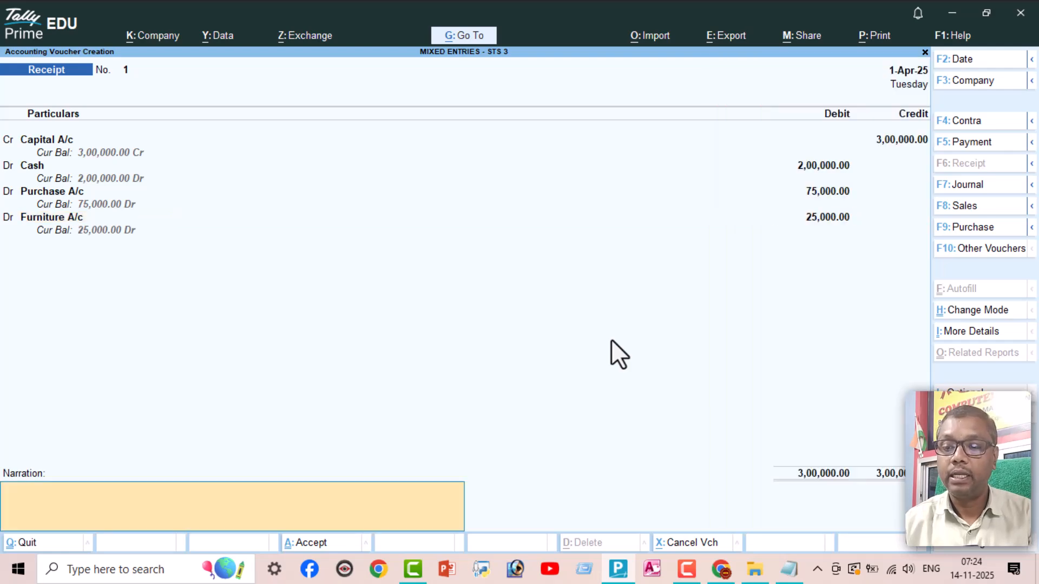
- Enter the narration "Being business started with cash, goods and furniture" and save the receipt voucher
left_click(721, 571)
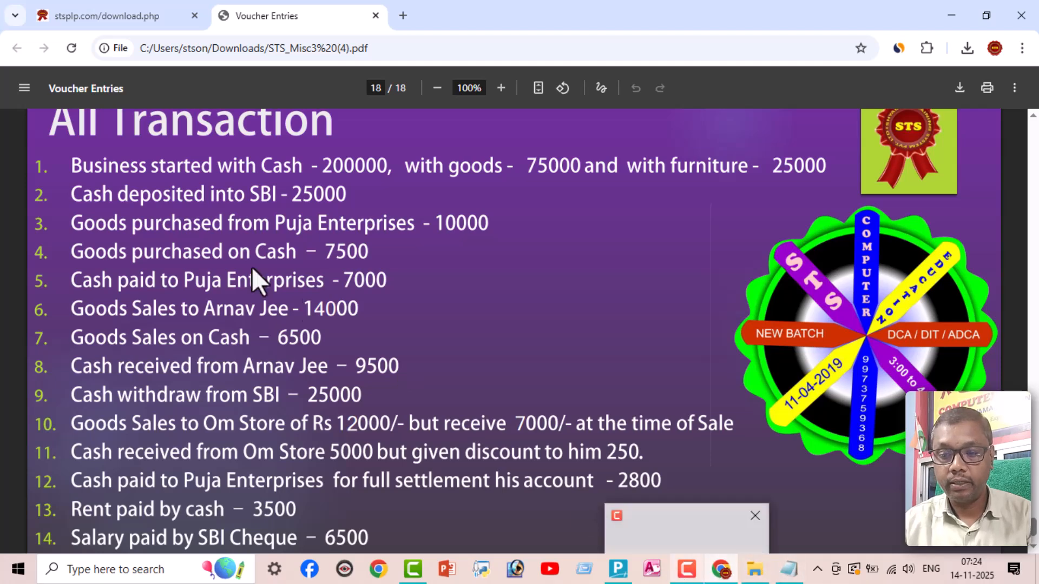
left_click(679, 572)
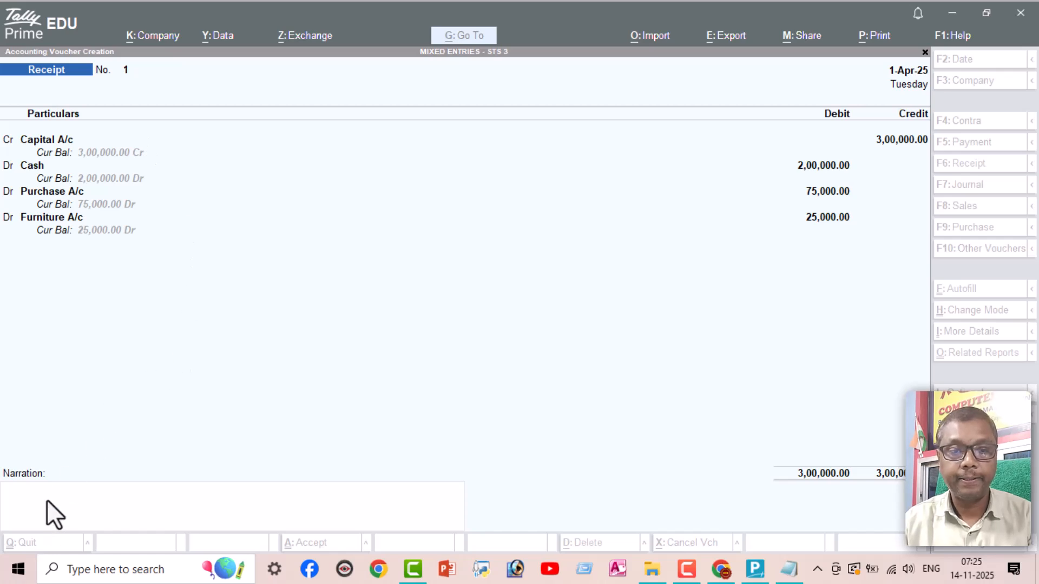
left_click(74, 492)
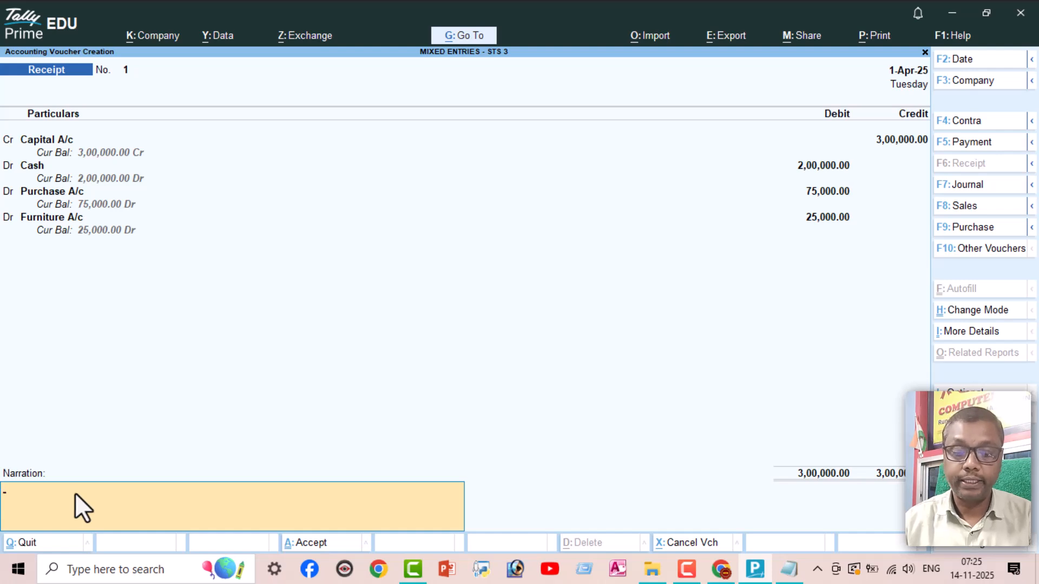
type("Bei")
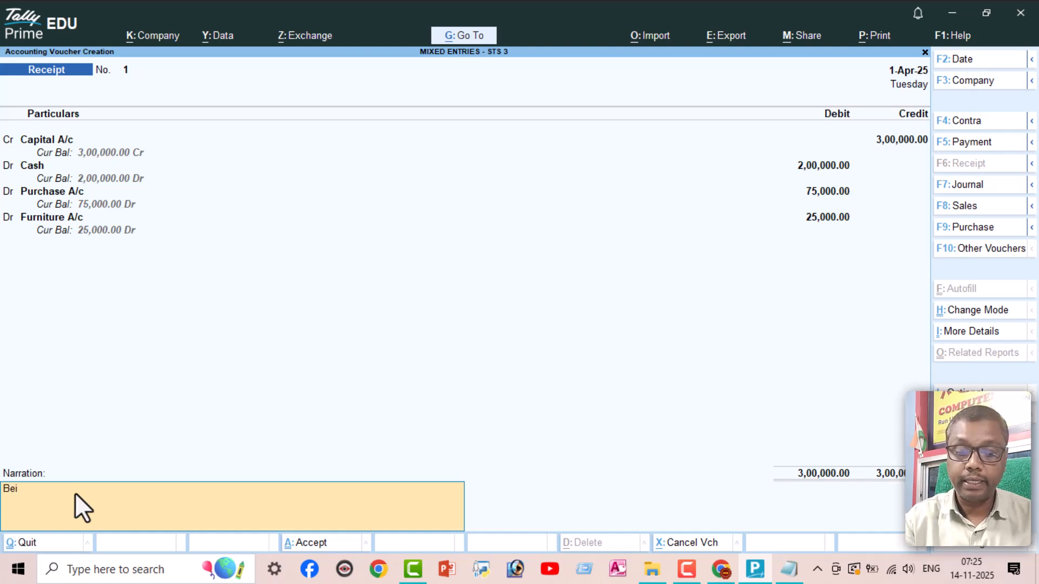
type("ng business s")
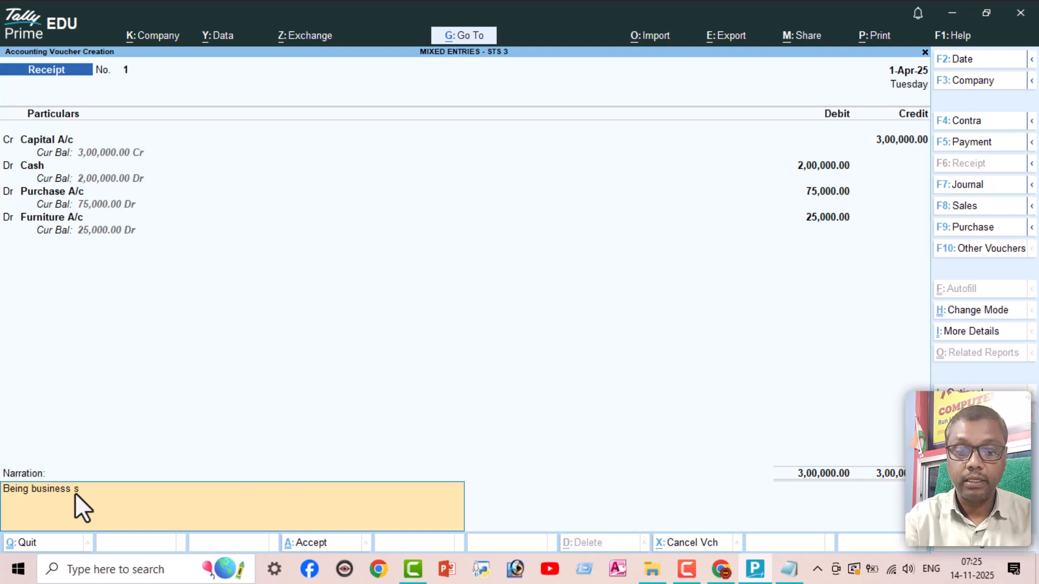
type("tarted wit")
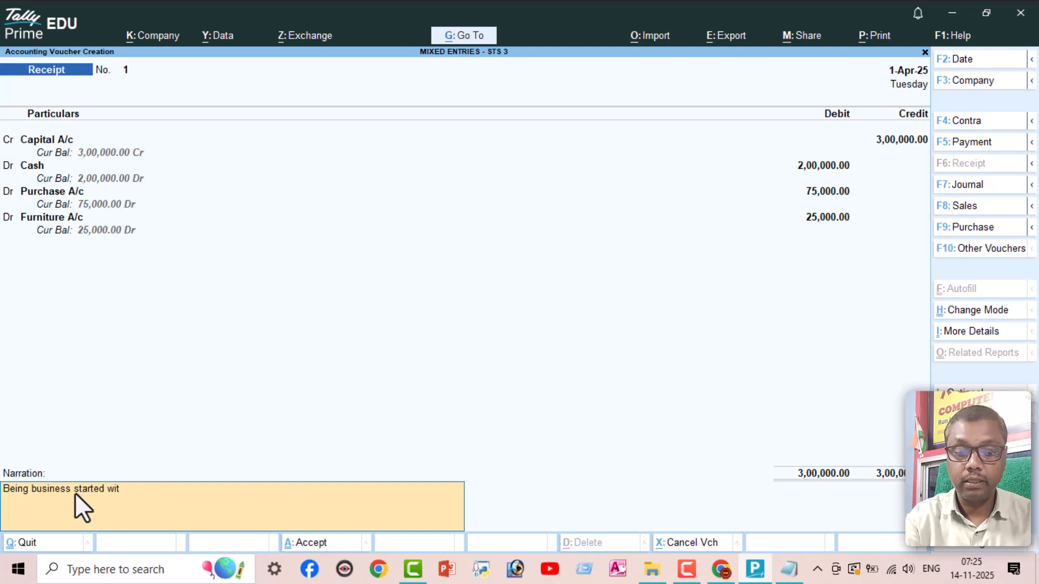
type("h cash,")
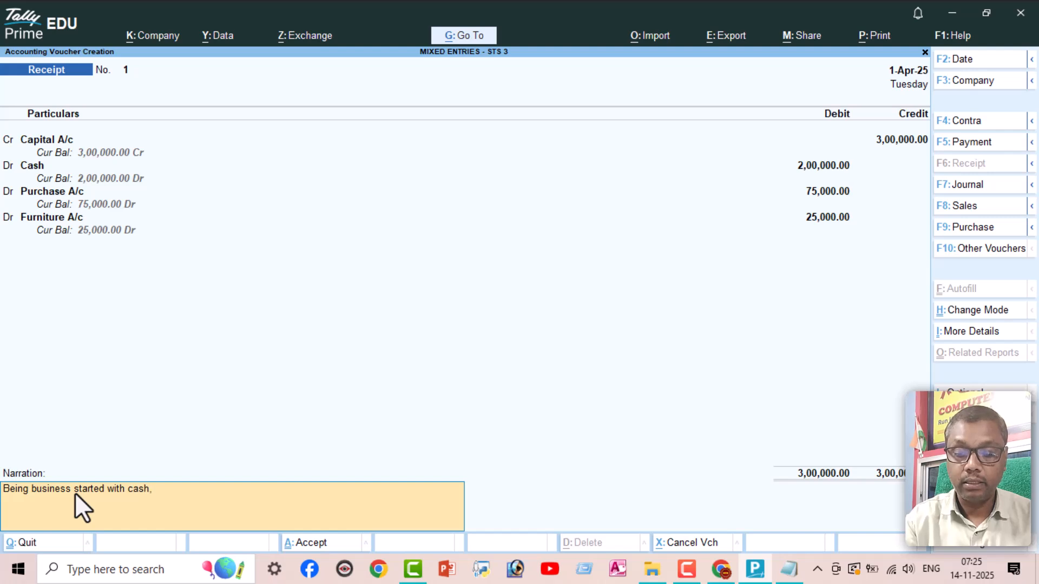
type(" goods and")
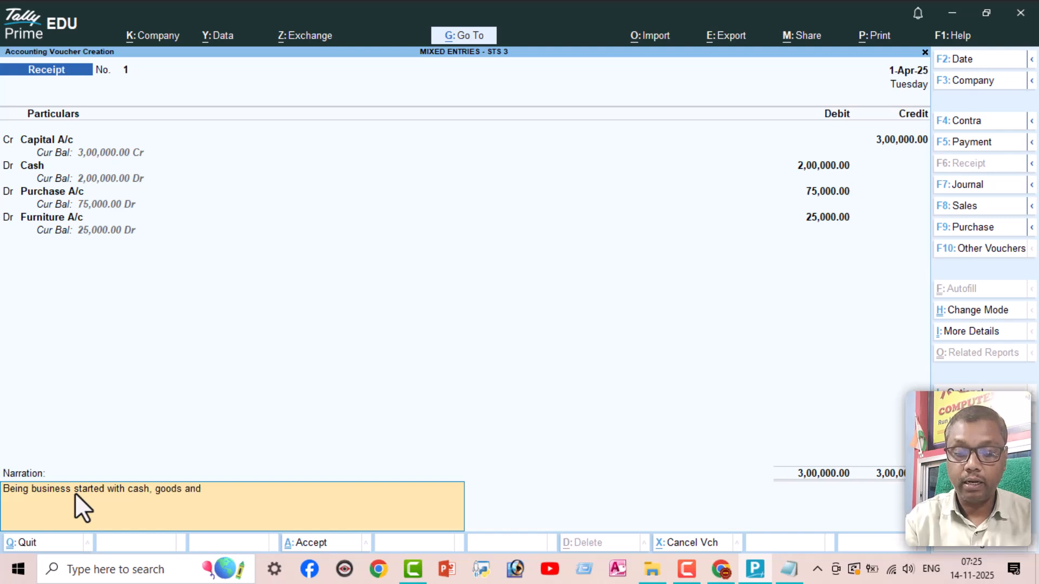
type(" furniture")
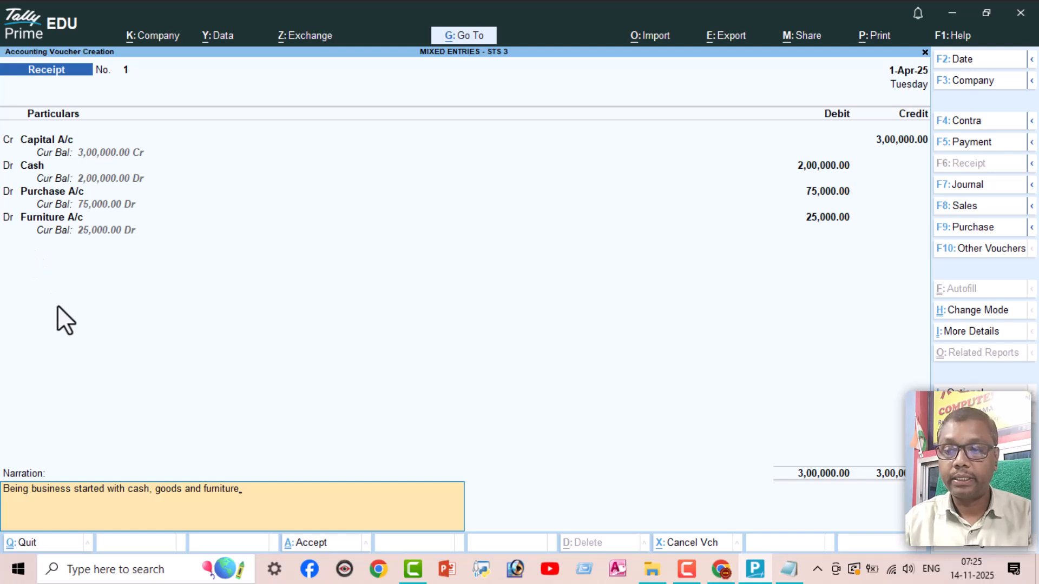
key("Return")
key("y")
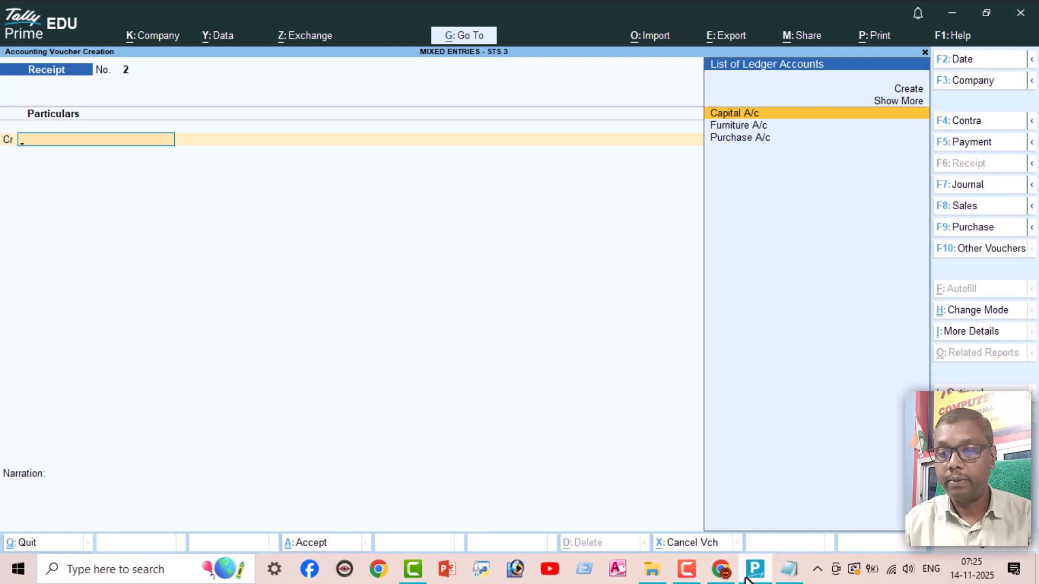
- Check the second transaction in the PDF and start a contra voucher in TallyPrime, crediting Cash with 25,000
left_click(720, 569)
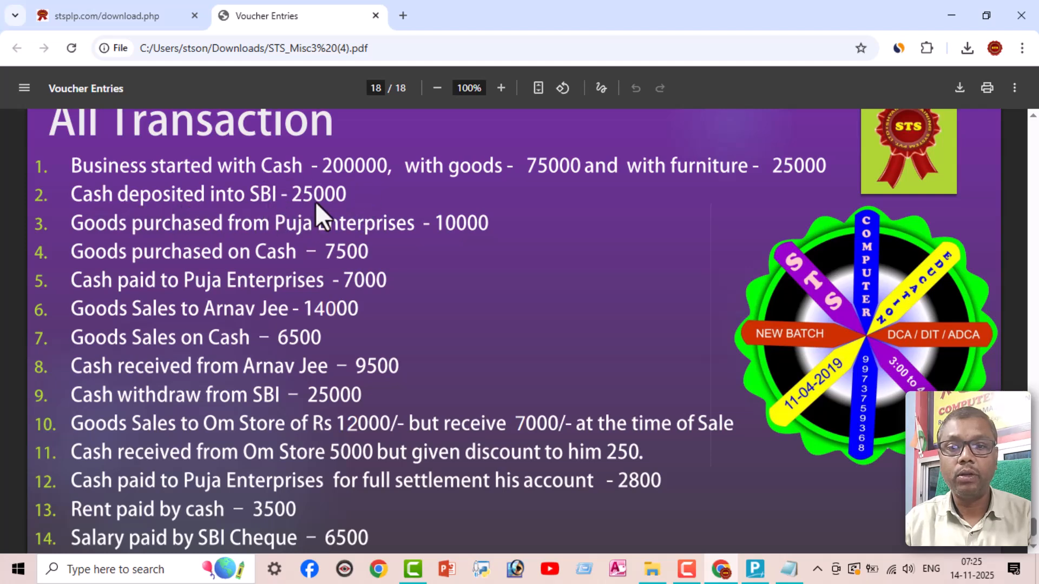
left_click(755, 569)
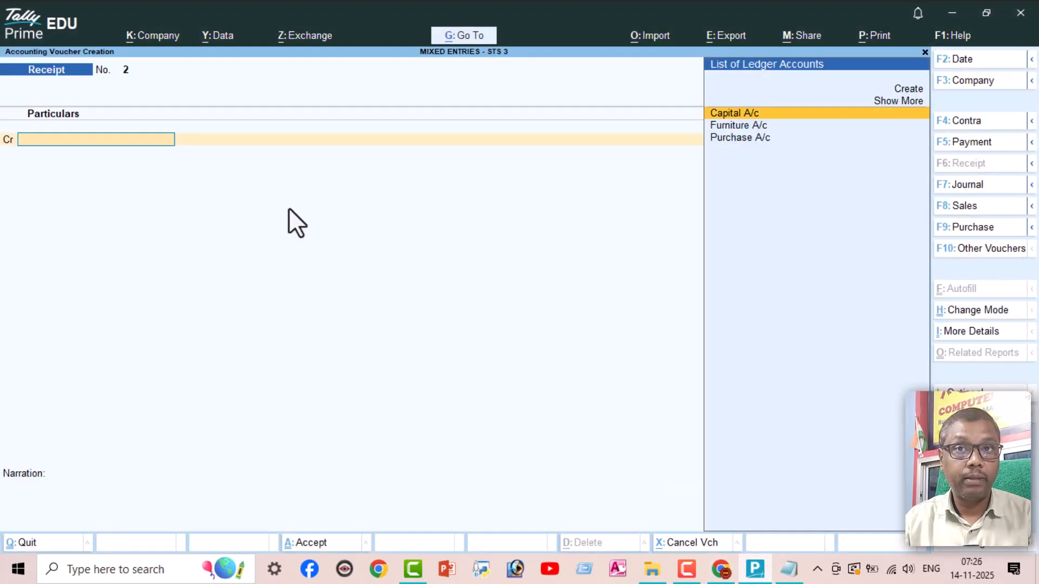
key("F4")
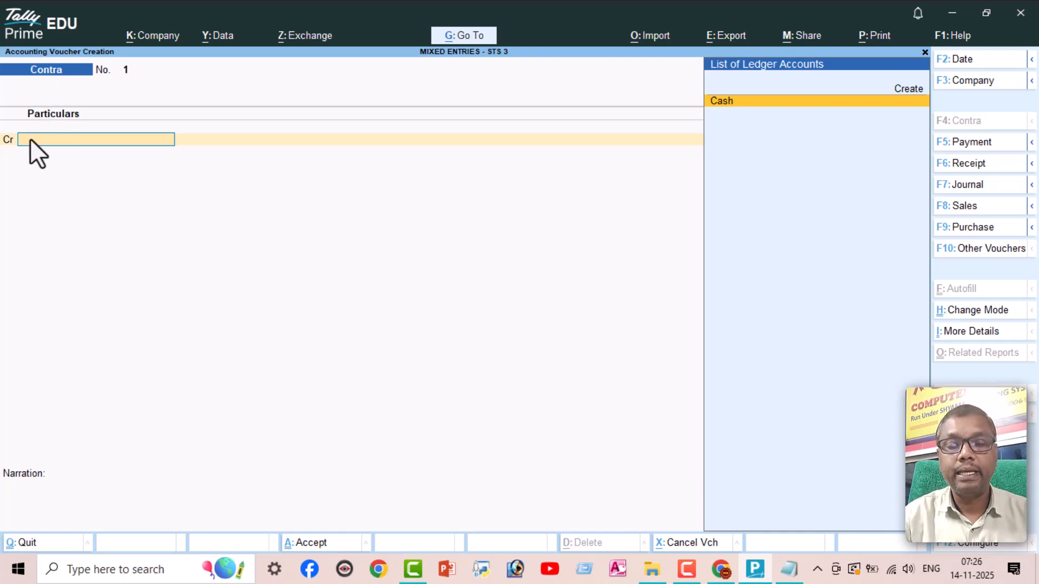
type("Cas")
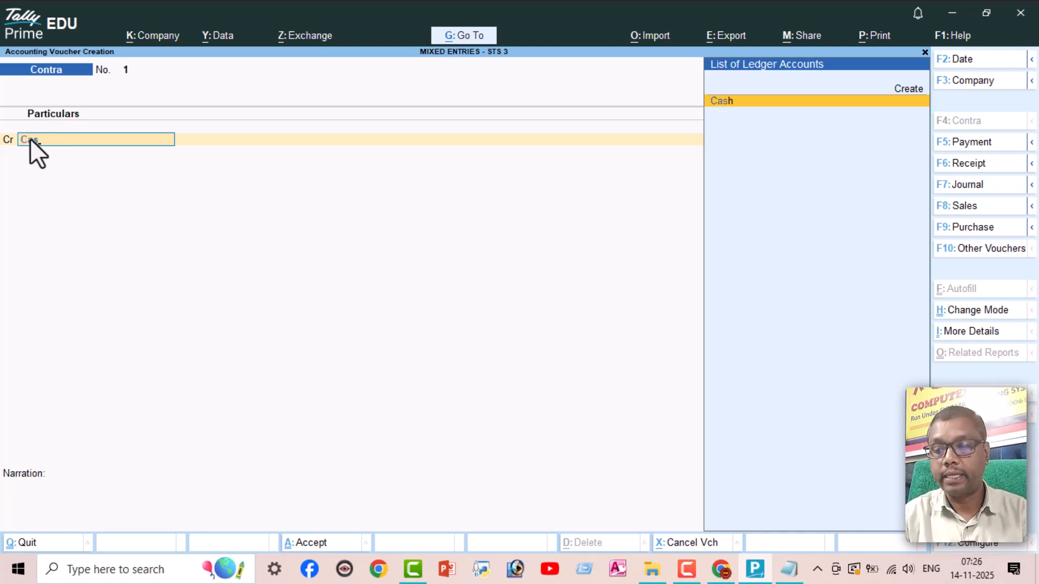
key("Return")
type("250000.00")
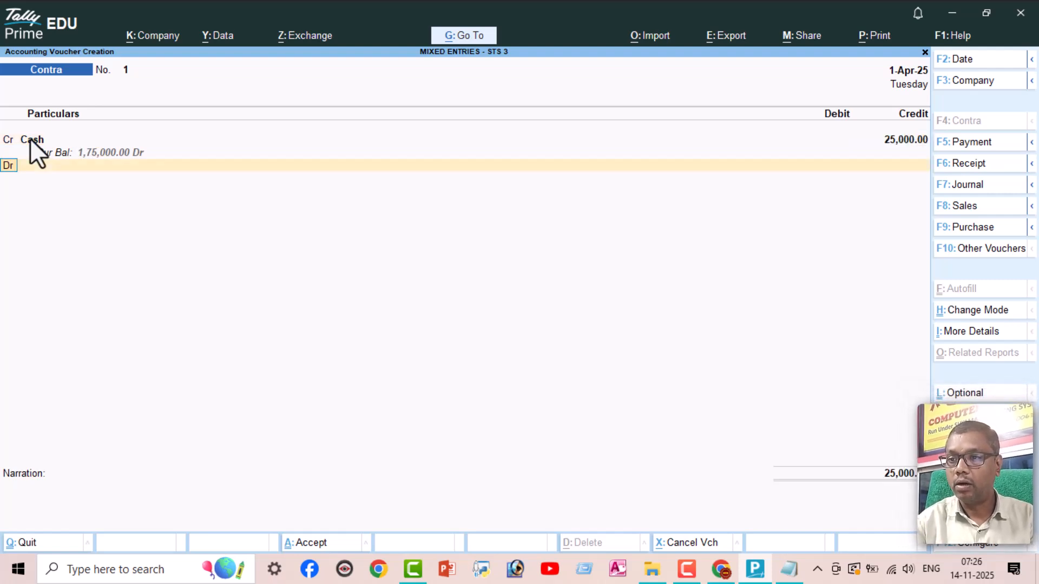
key("Return")
- Start a new ledger named SBI A/c under the Bank Accounts group for the contra voucher's debit line
key("Return")
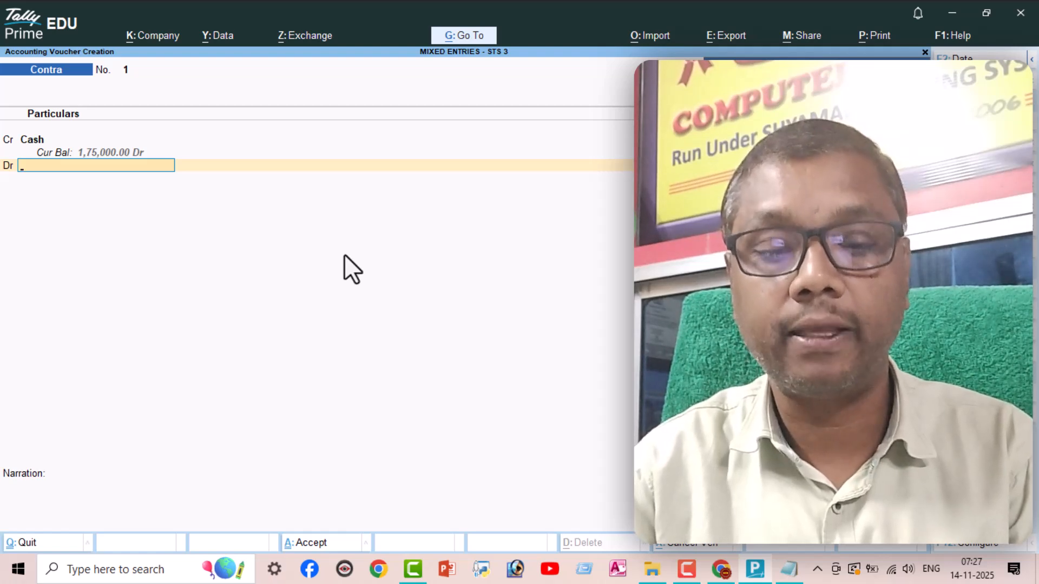
key("alt+c")
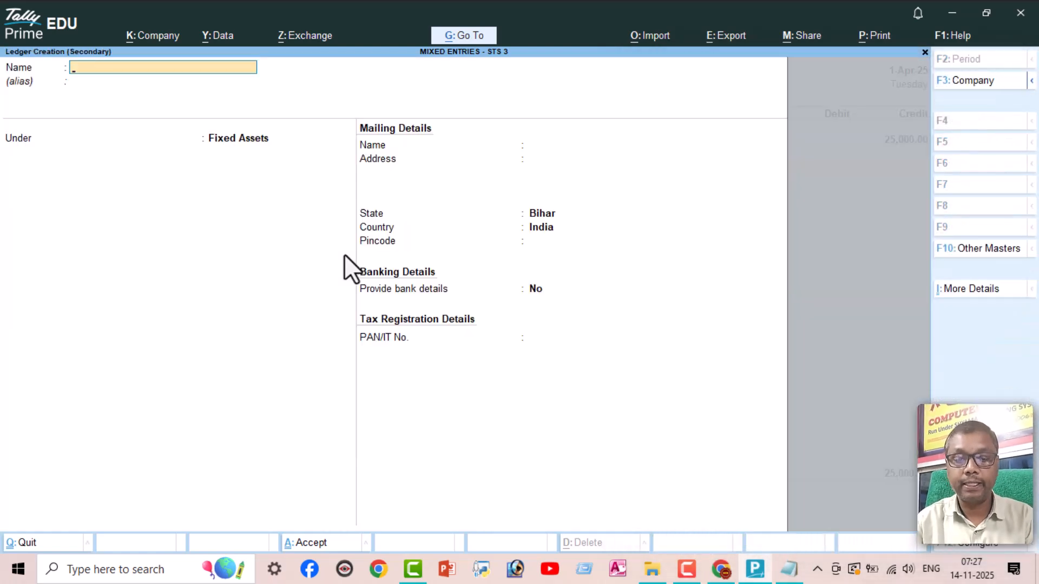
type("SBI")
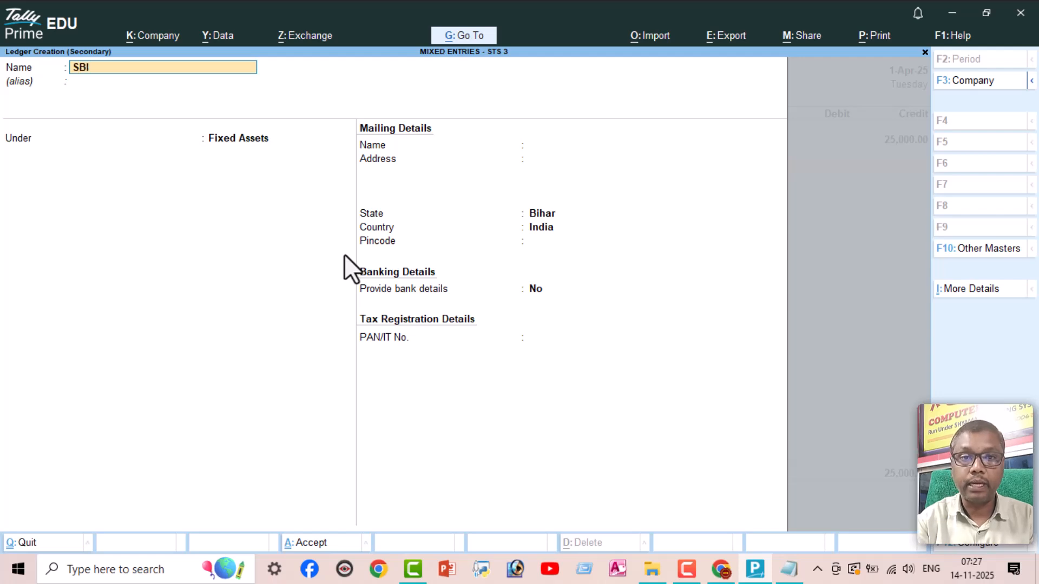
type(" a")
key("BackSpace")
type("A/c")
key("Return")
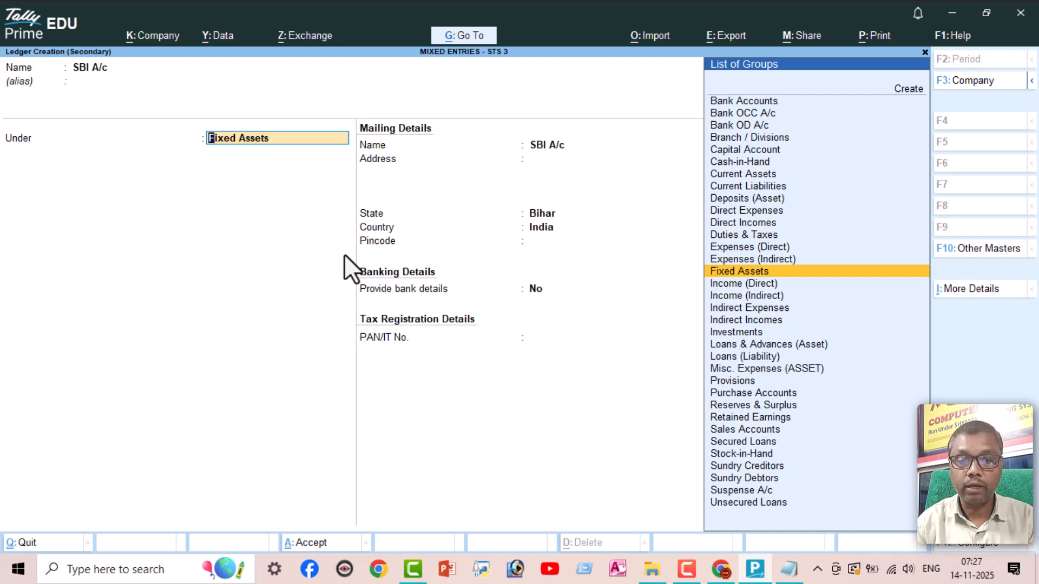
type("Ban")
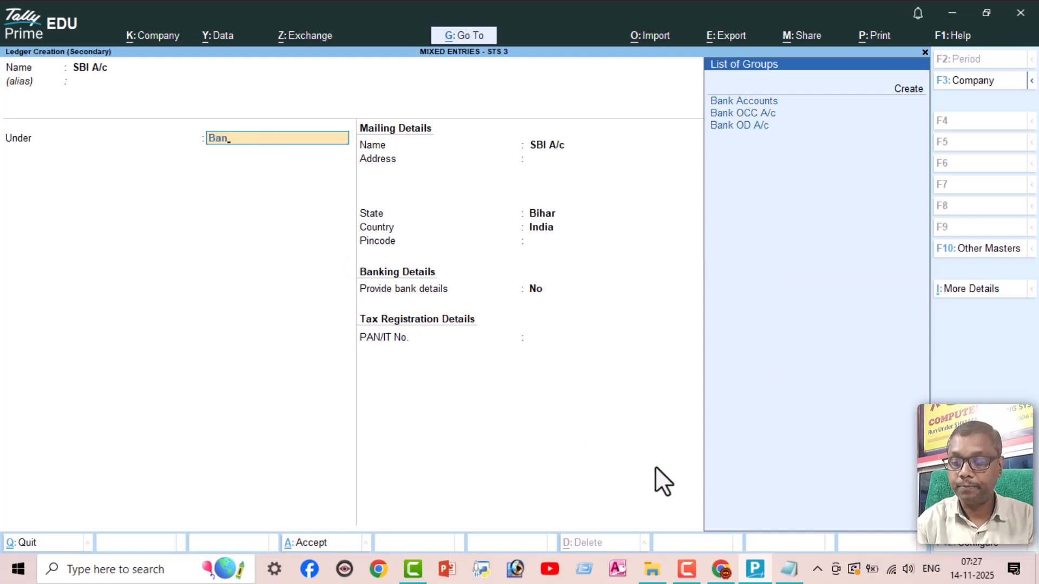
key("Return")
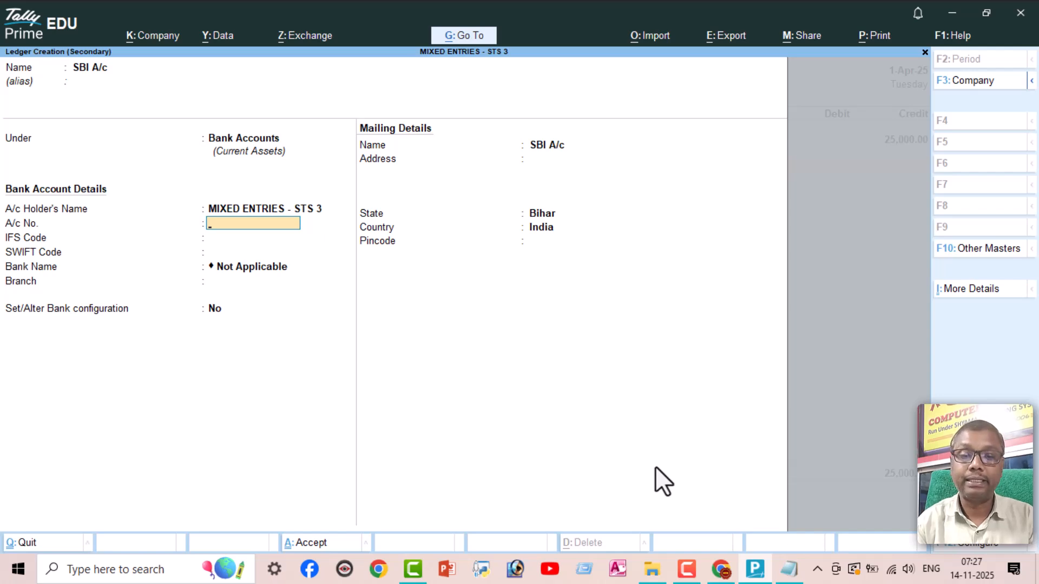
- Leave the SBI A/c bank details blank, keep Set/Alter Bank configuration at No, and save the ledger
key("Return")
key("Return")
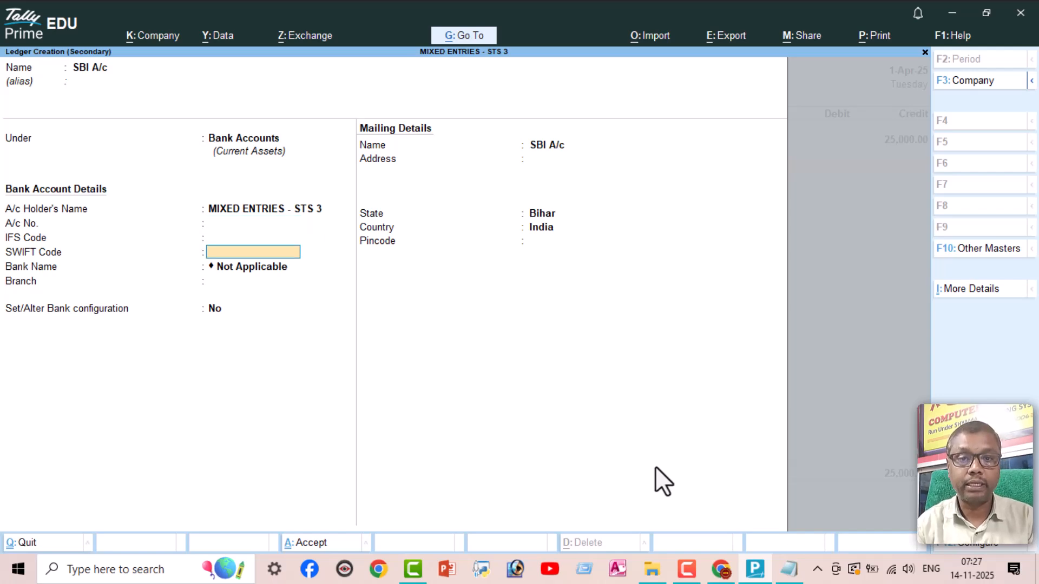
key("Return")
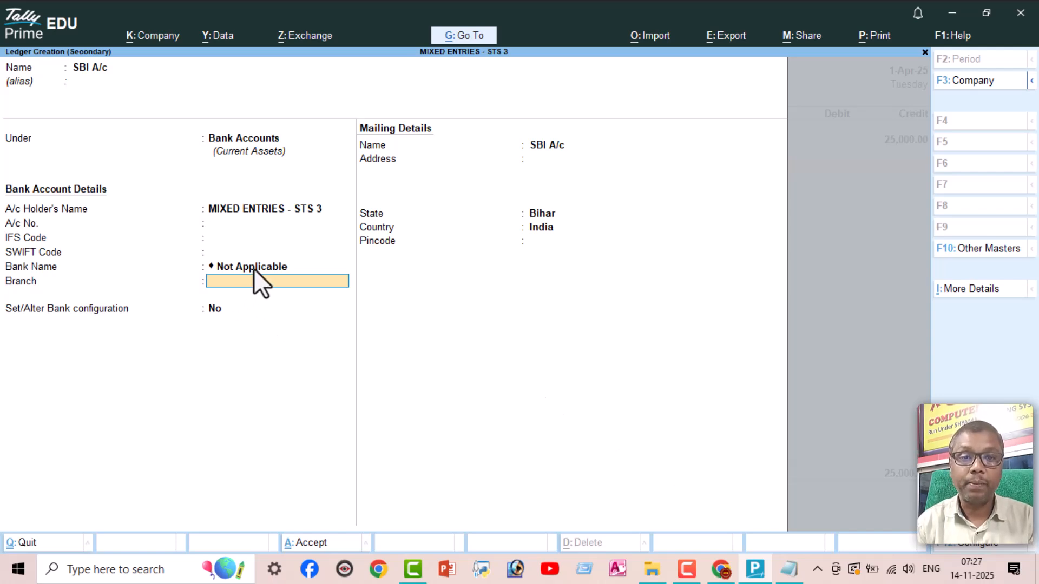
key("Return")
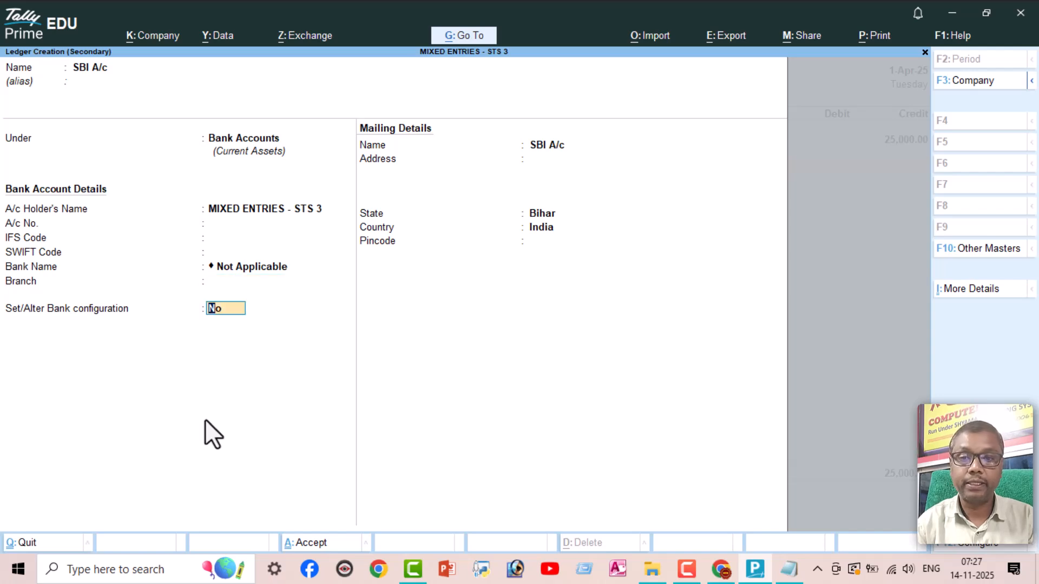
key("Return")
key("Return")
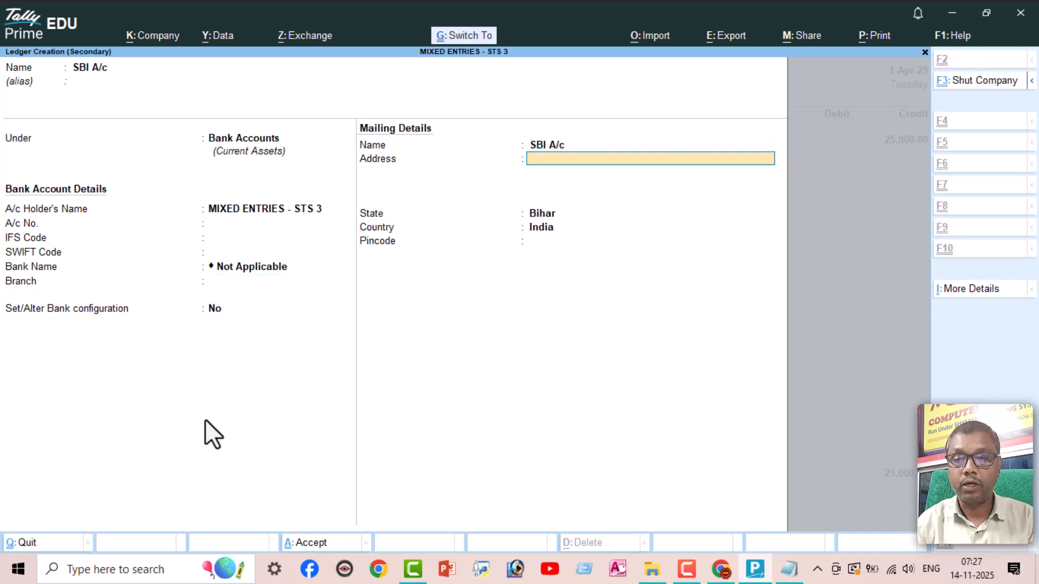
key("ctrl+a")
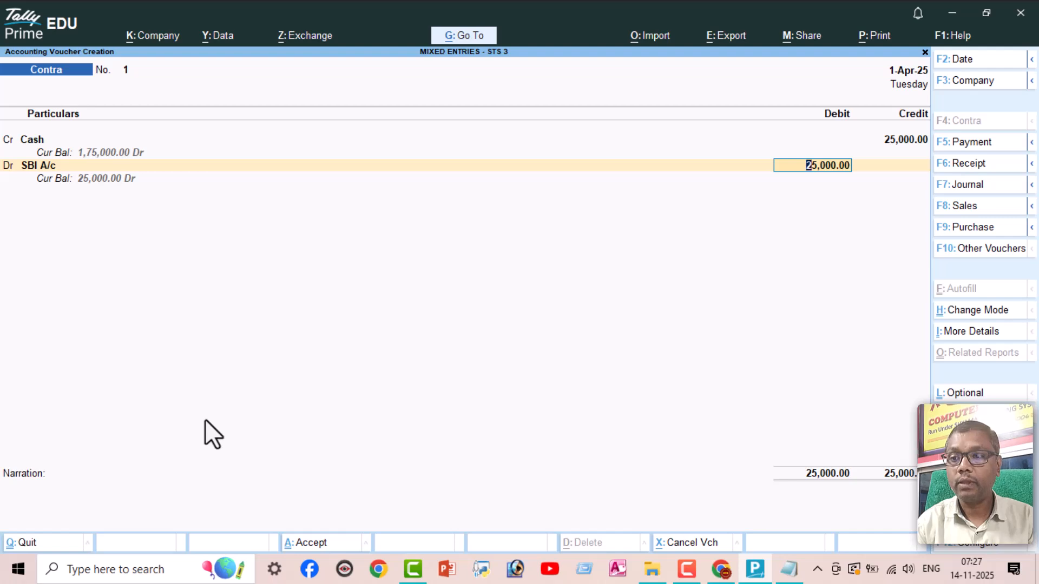
- Accept the 25,000 debit to SBI A/c with its Cash bank allocation and open the denominations, leaving 2000 and 1000 blank
key("Return")
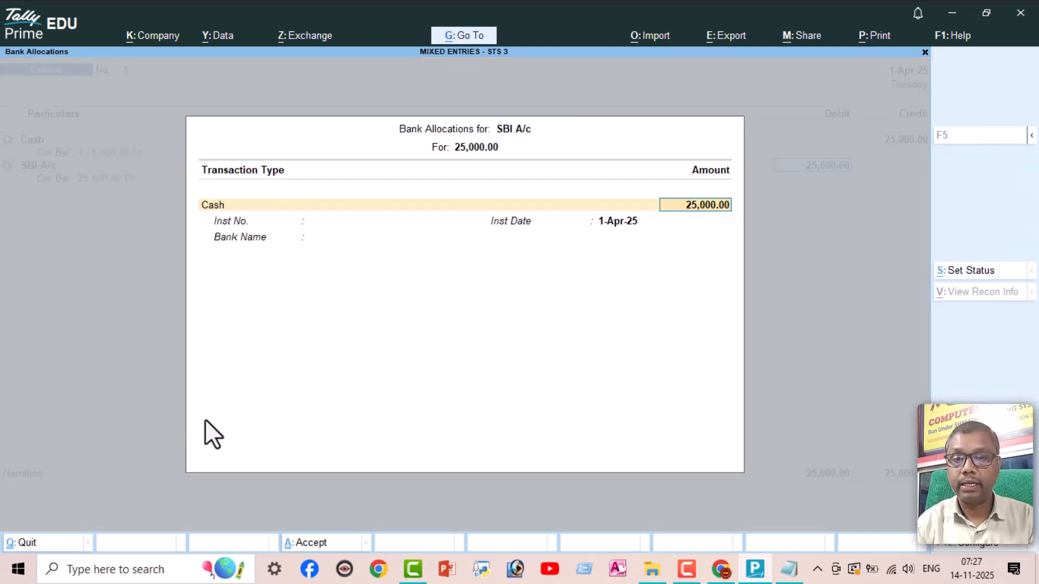
key("Return")
key("Return")
key("Return")
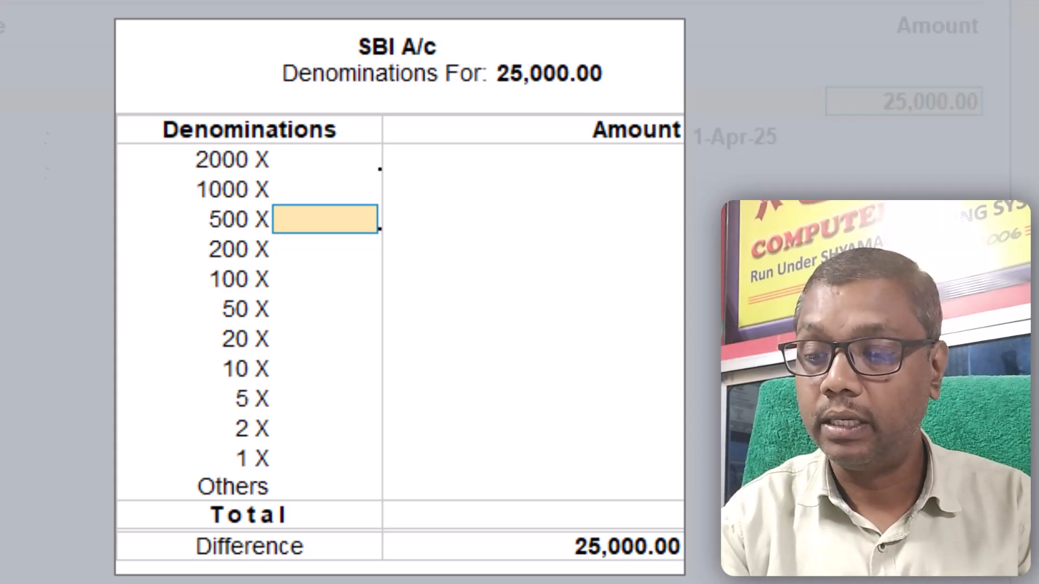
- Enter the cash denominations as 40 x 500, 10 x 200, 25 x 100, 8 x 50, 4 x 20, 1 x 10 and 2 x 5
type("40")
key("Return")
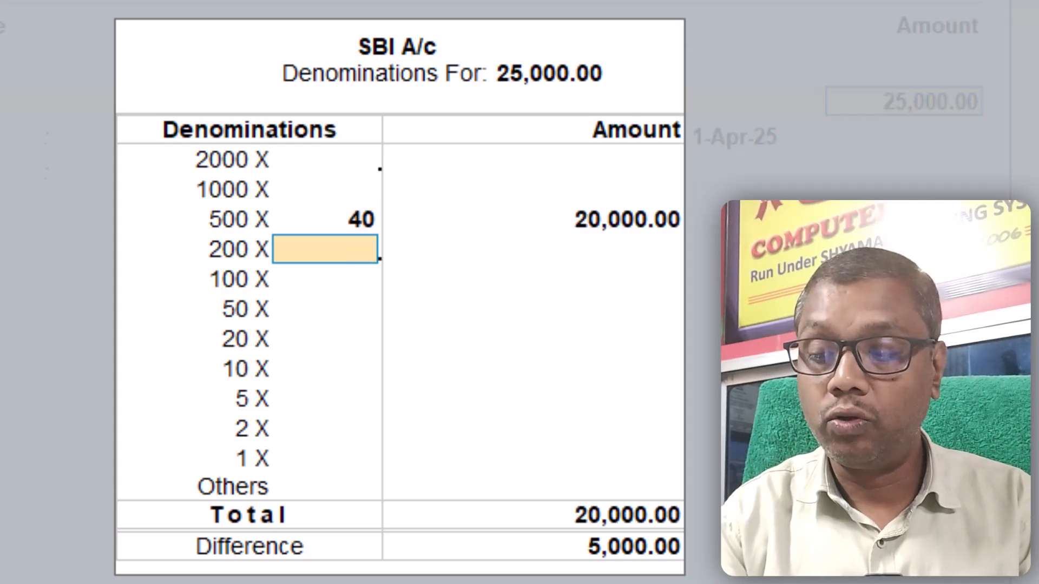
type("10")
key("Return")
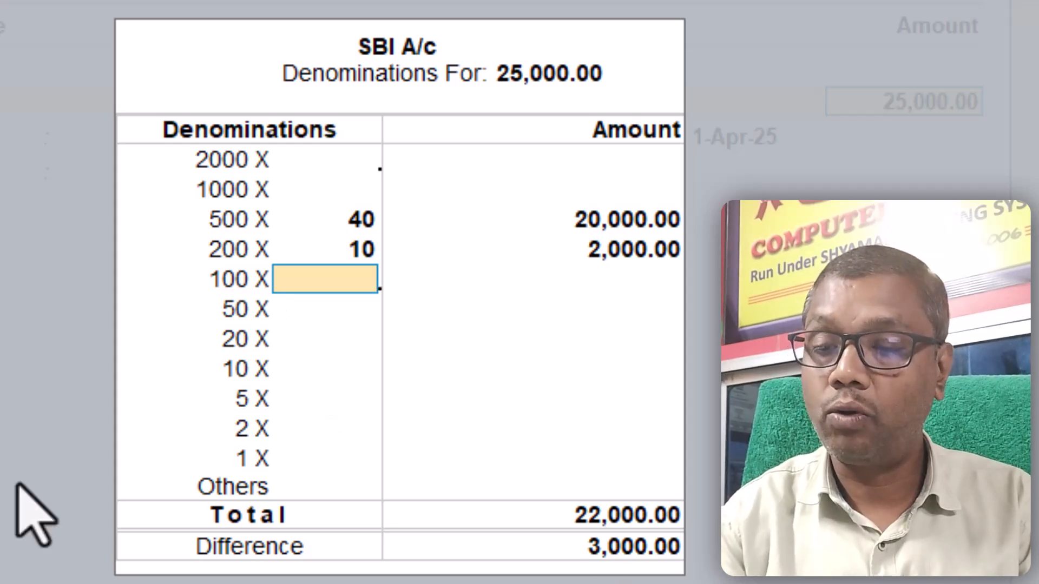
type("25")
key("Return")
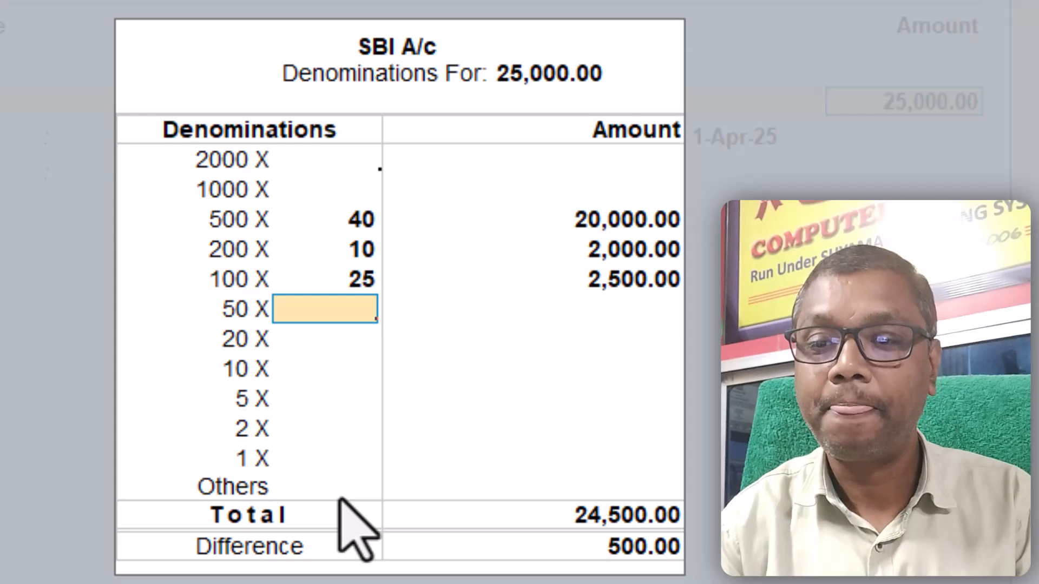
type("8")
key("Return")
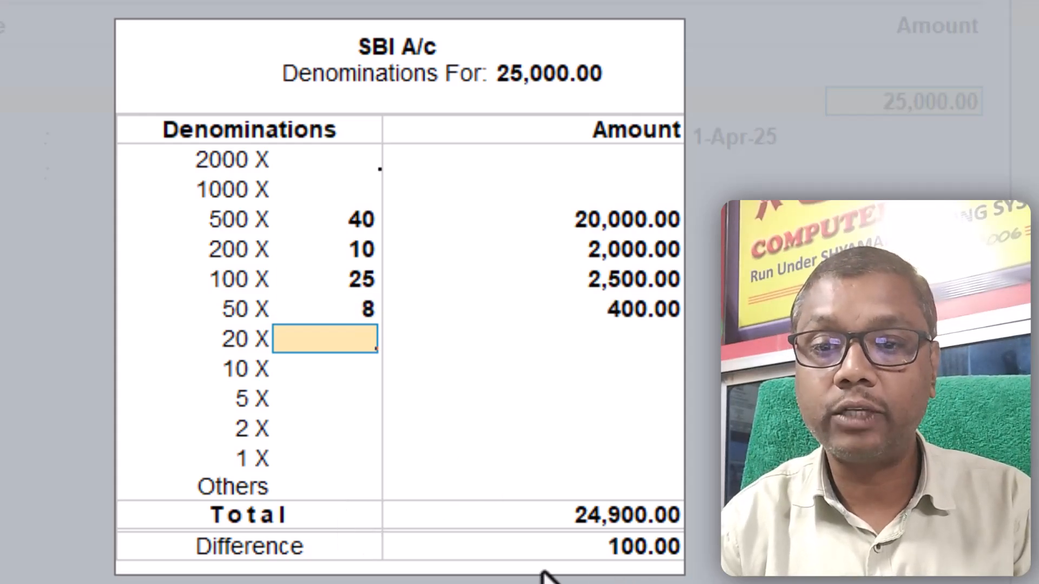
type("4")
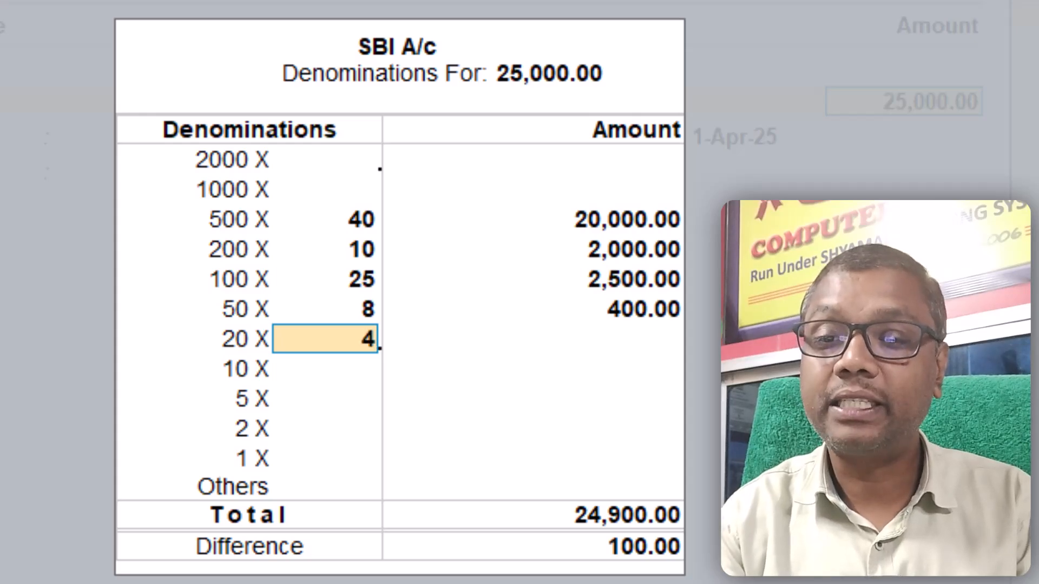
key("Return")
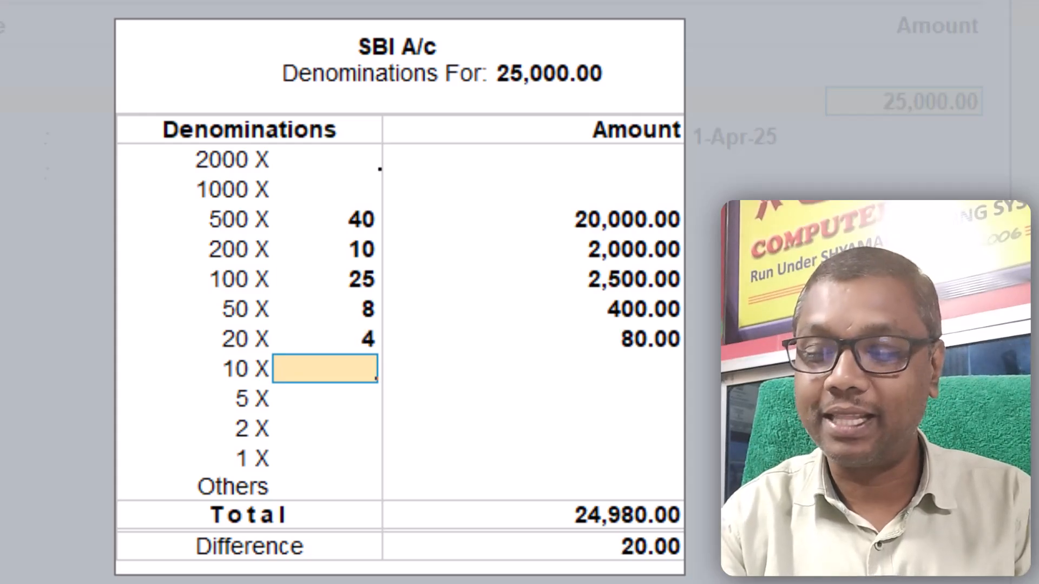
type("1")
key("Return")
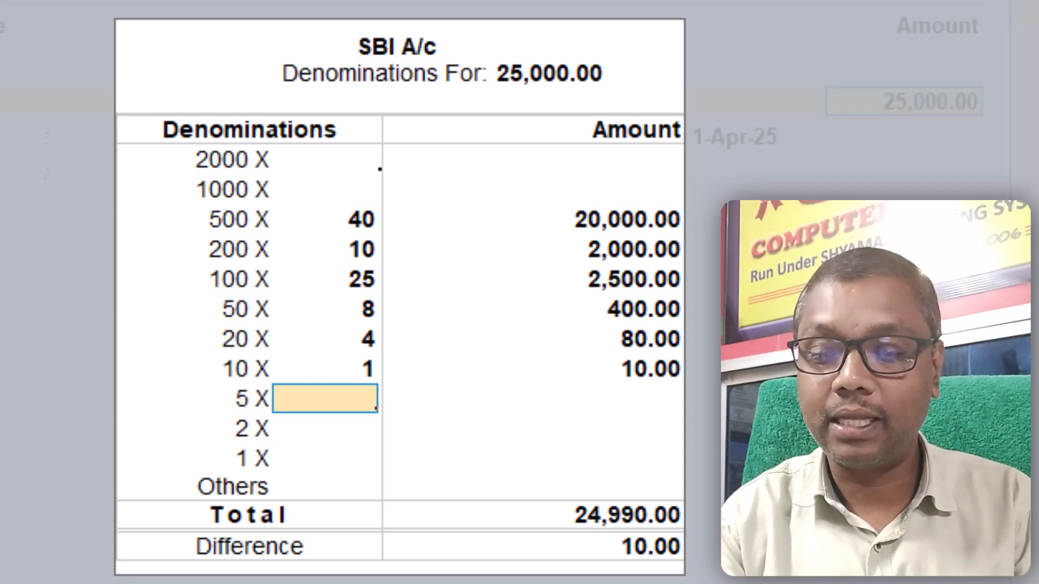
type("2")
key("Return")
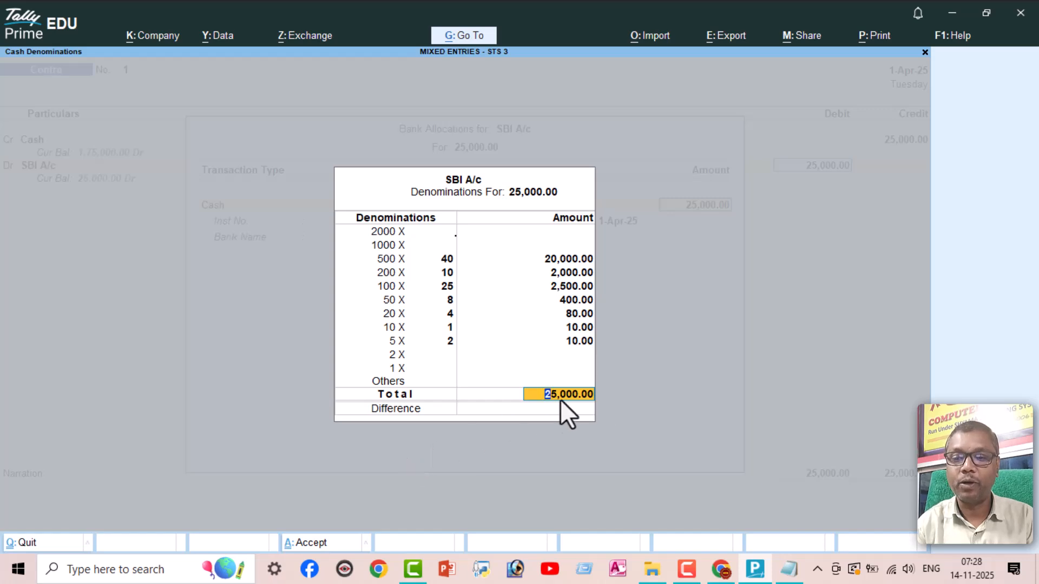
- Accept the denominations, leave the allocation's bank name blank, and save the contra voucher without a narration
key("Return")
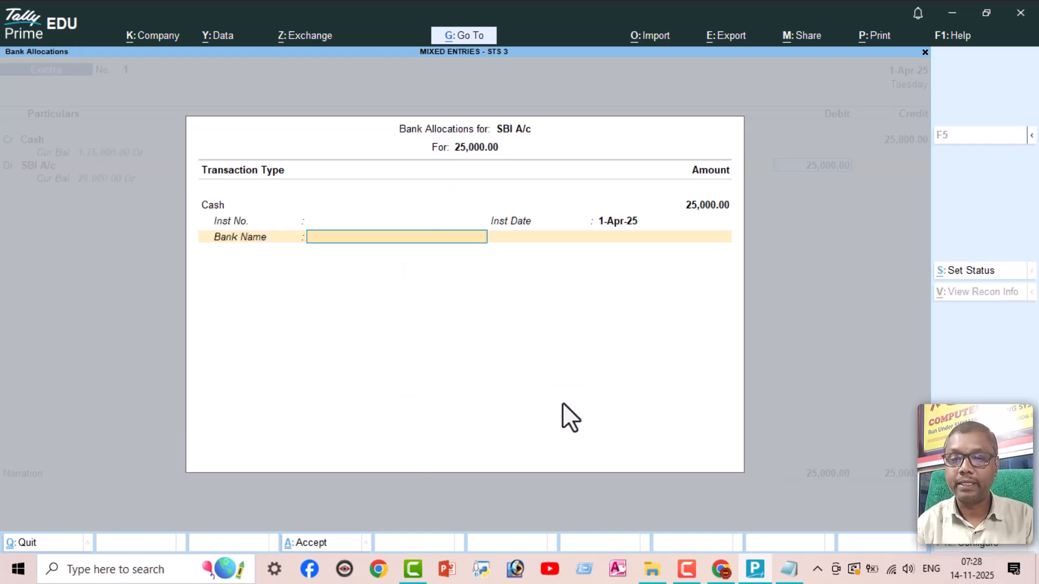
key("Return")
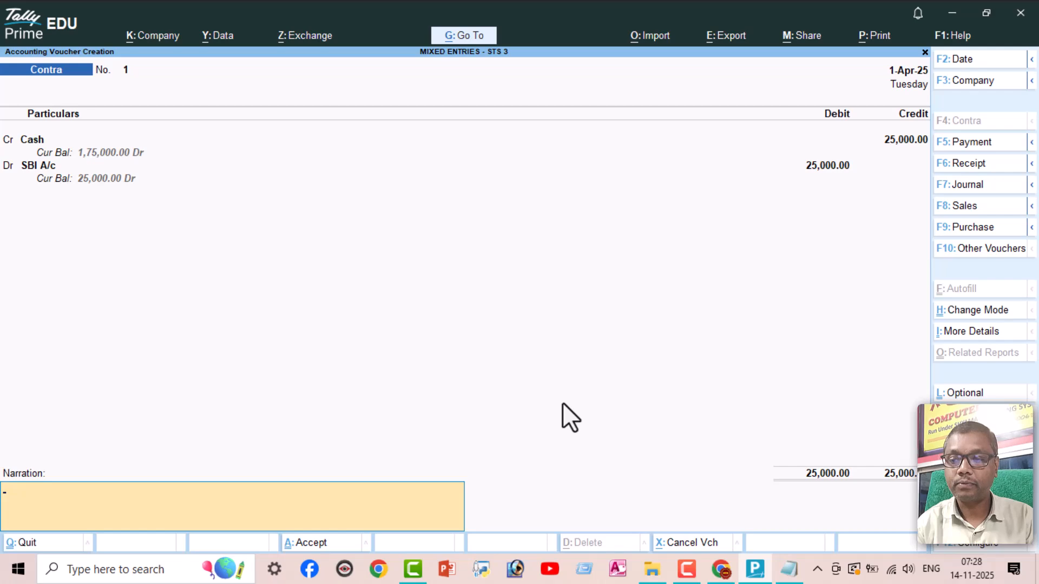
key("Return")
key("Return")
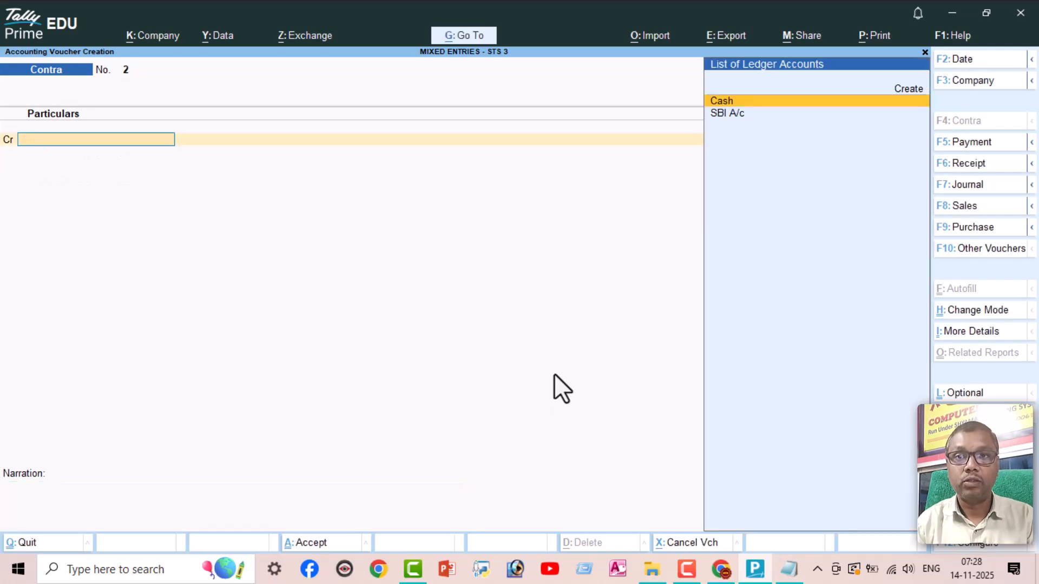
- Check the third transaction in the PDF and start a purchase voucher in TallyPrime
left_click(721, 563)
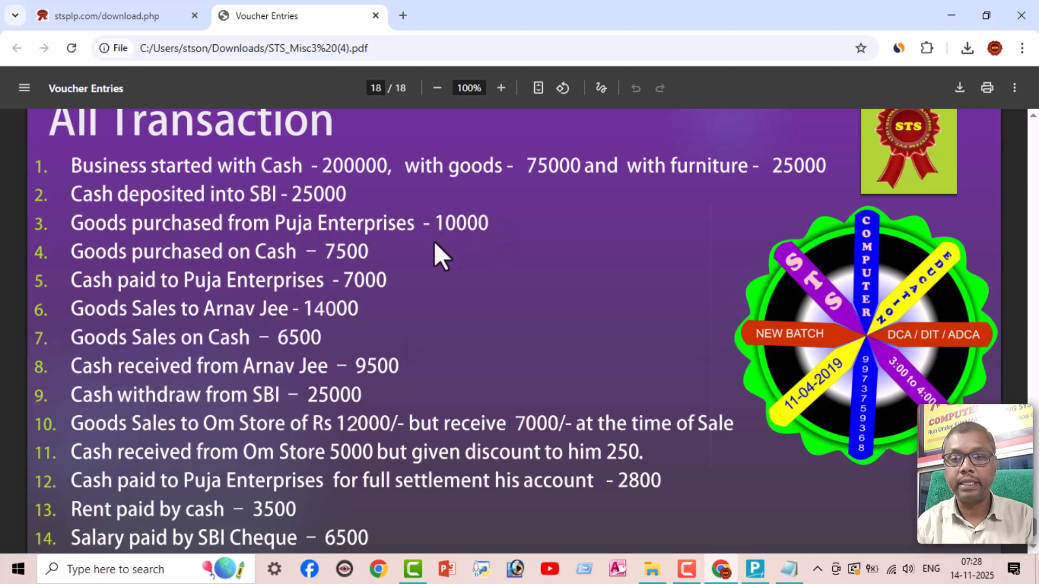
left_click(761, 572)
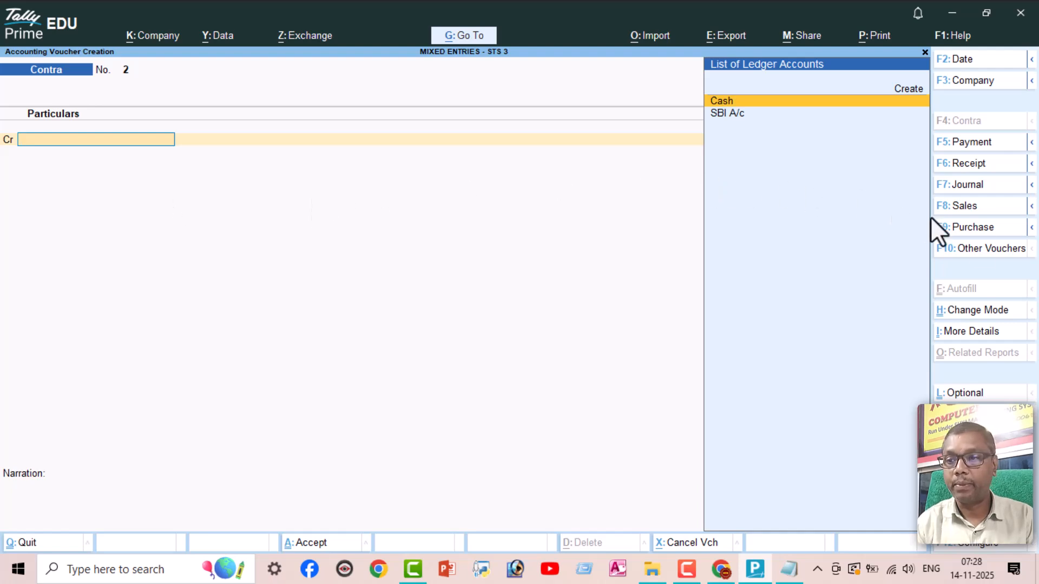
left_click(987, 229)
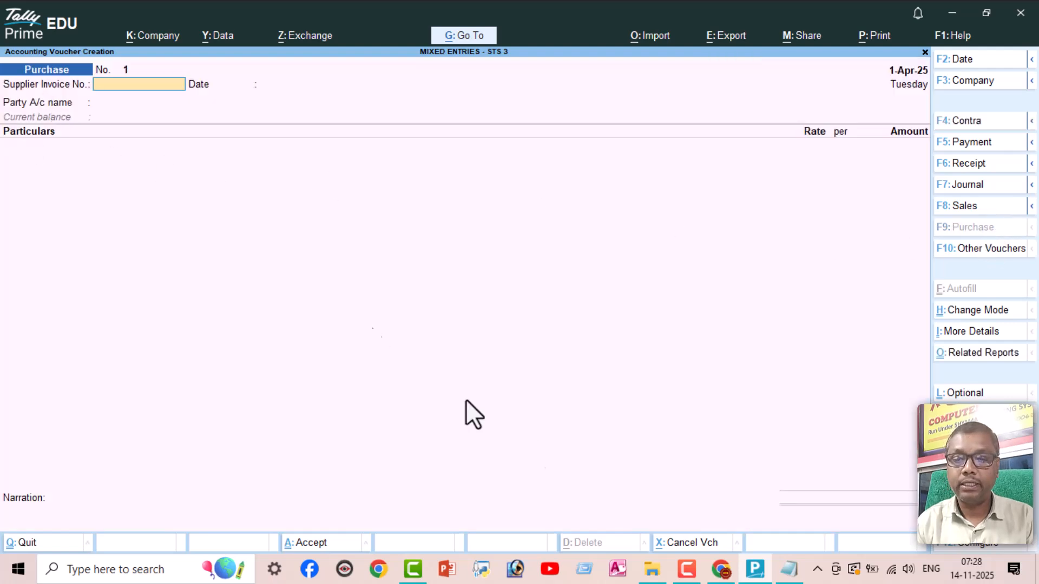
- Switch to the Notepad notes and add a dashed separator line below Mode Change, followed by the lines Purchase and Sale
left_click(789, 569)
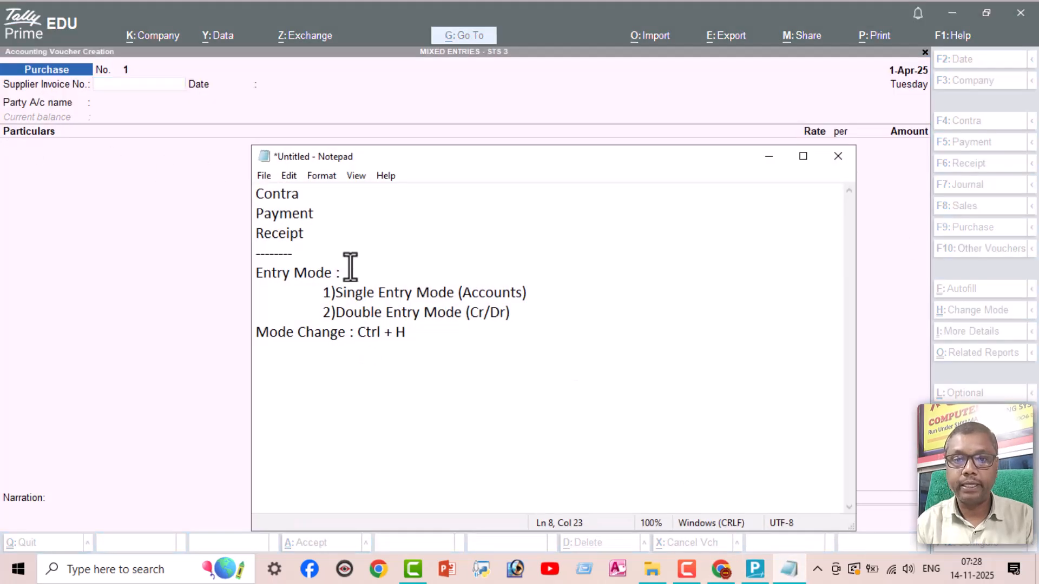
left_click_drag(311, 234, 249, 196)
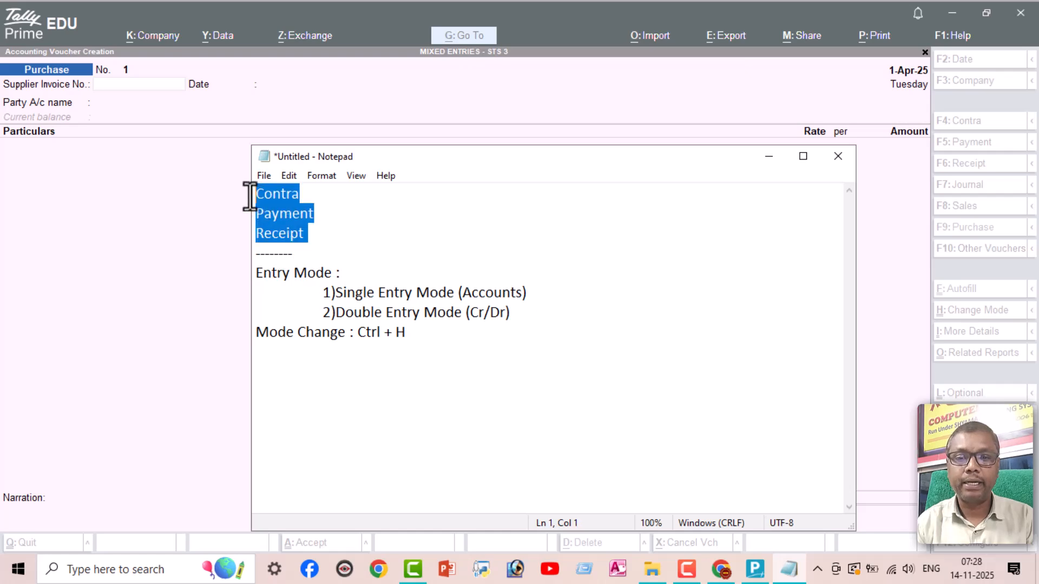
left_click(467, 355)
type("--------------------------------")
key("Return")
type("Purchase")
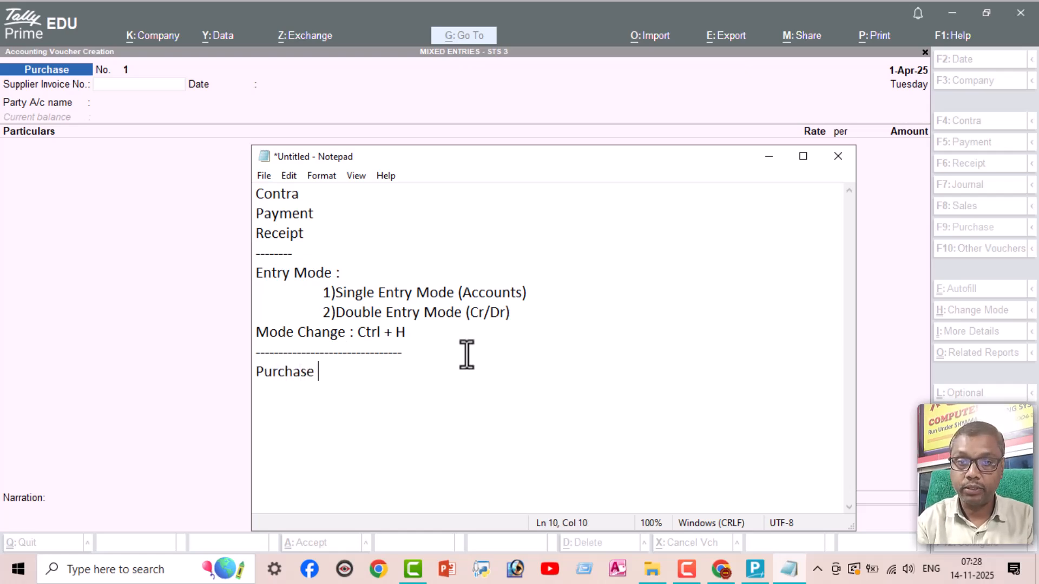
key("Return")
type("Sale")
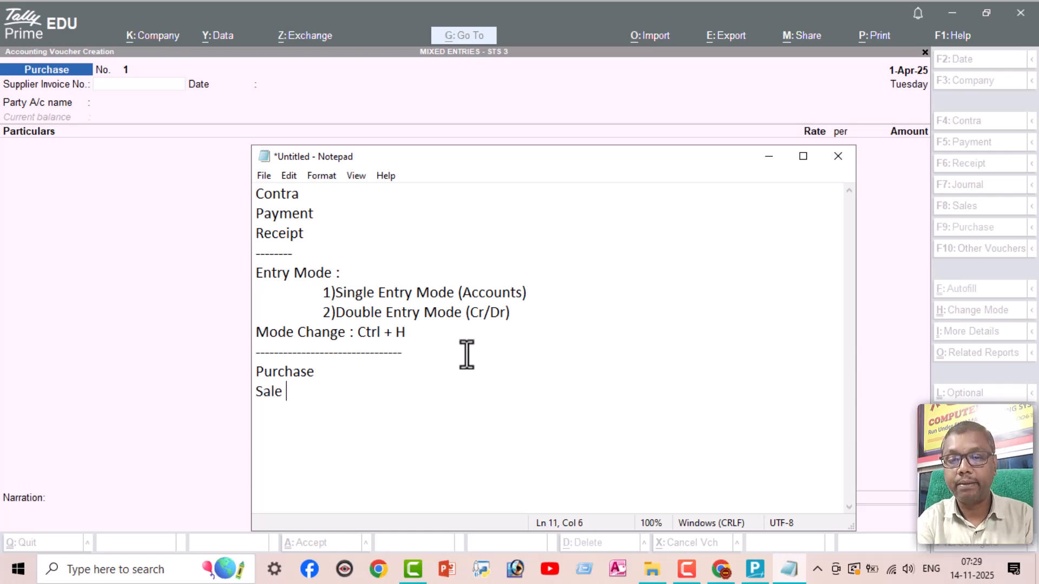
- Add the indented items "1) As Voucher" and "2) As Invoice" on separate lines under Sale
key("Return")
key("Tab")
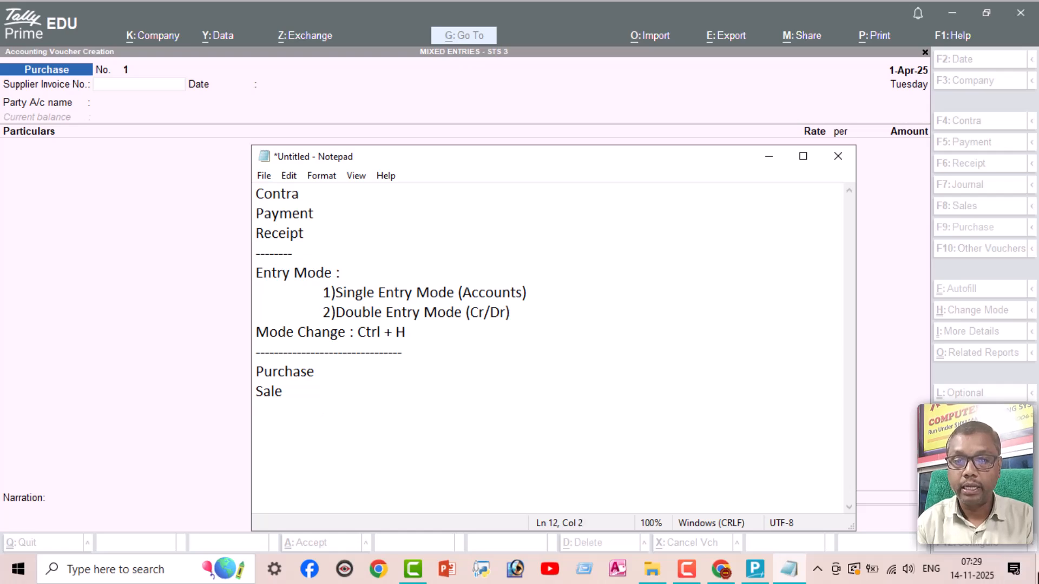
type("1")
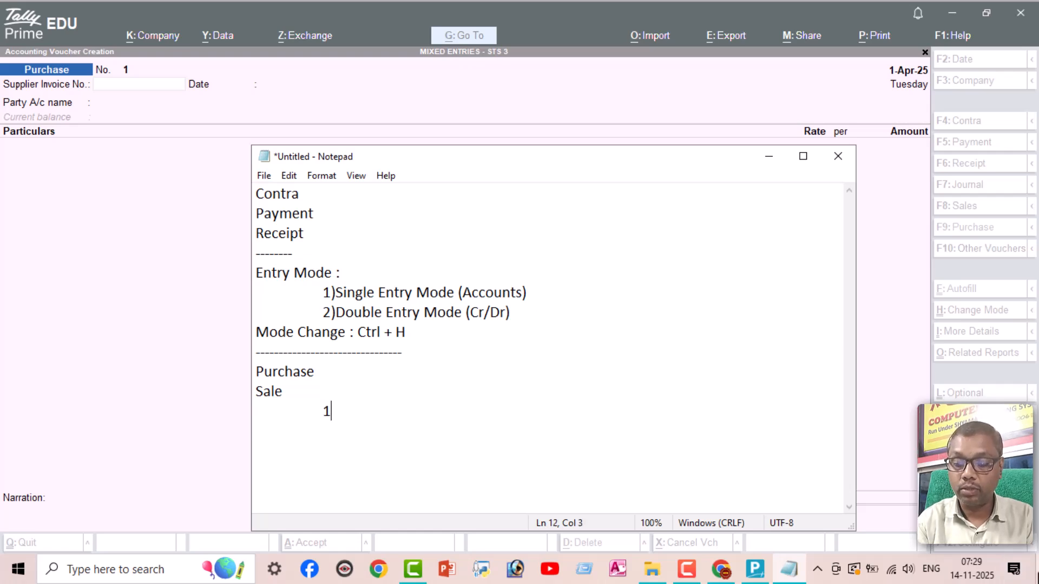
type(") As Vouch")
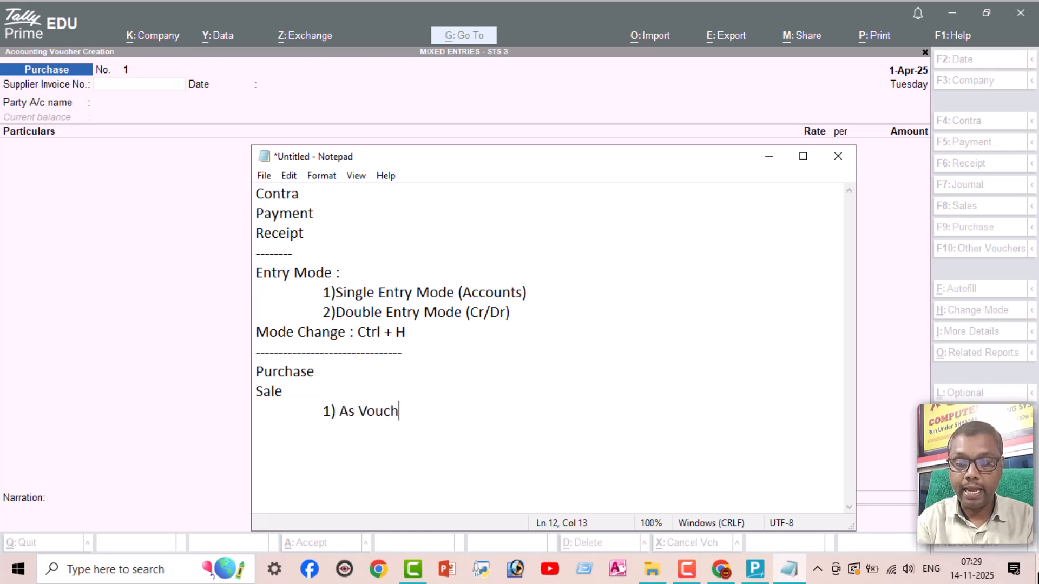
type("er")
key("Return")
key("Tab")
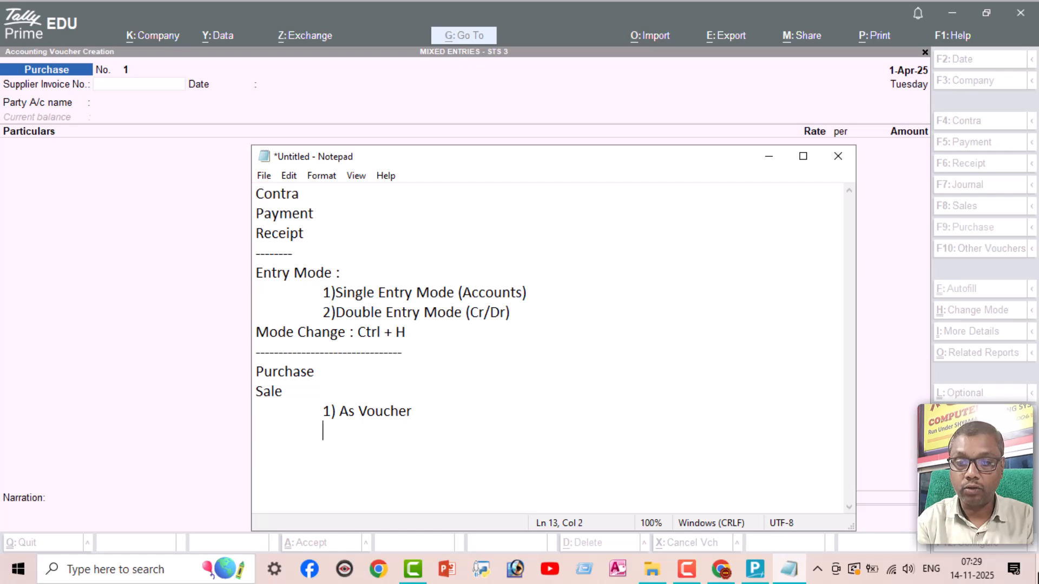
type("2) ")
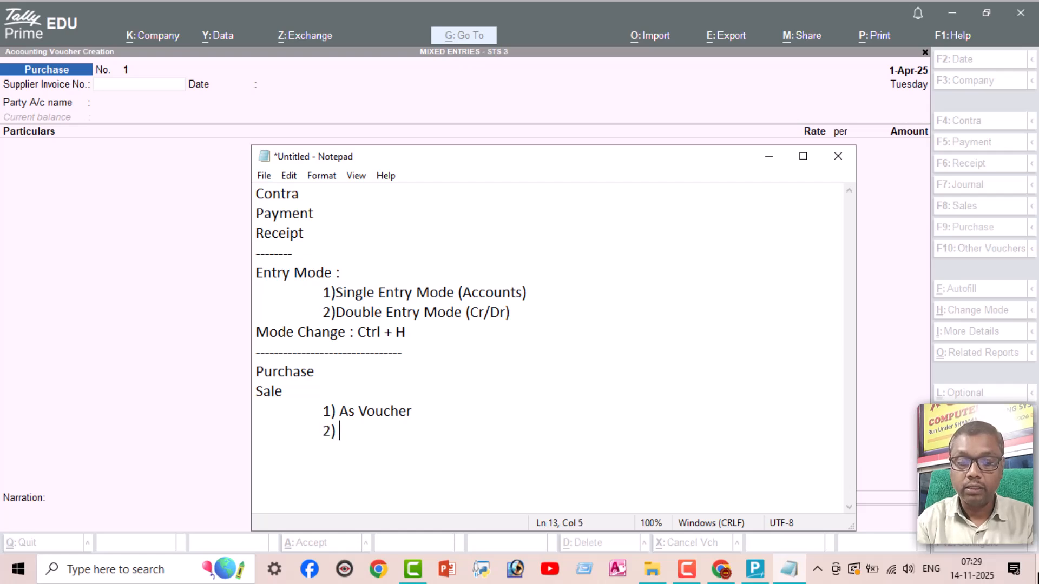
type("As Invoice")
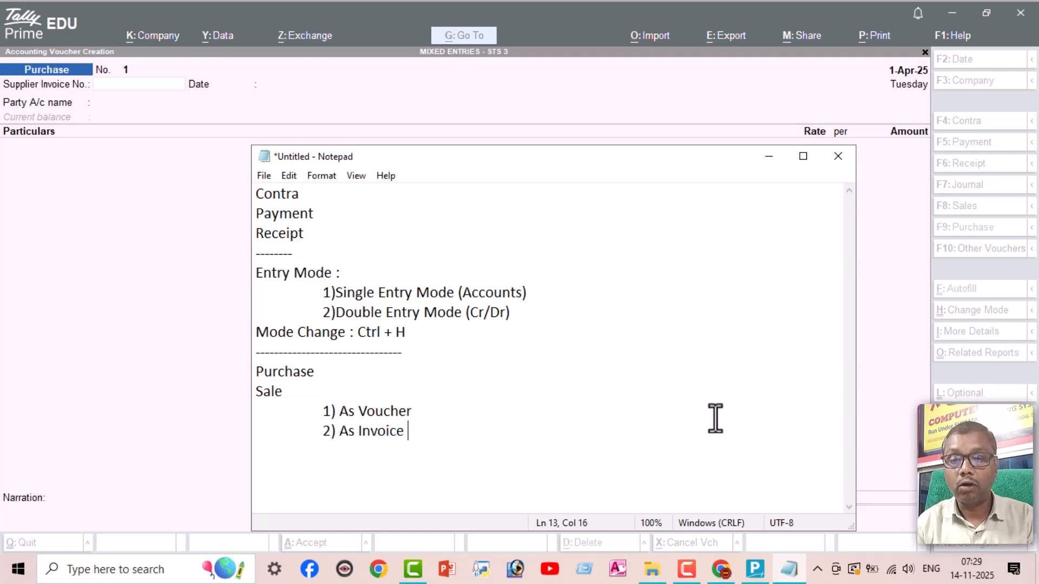
- Append "(A/c Only)" to the As Voucher item and "(Inventory / Stock)" to the As Invoice item
left_click(431, 411)
type("(A/c ")
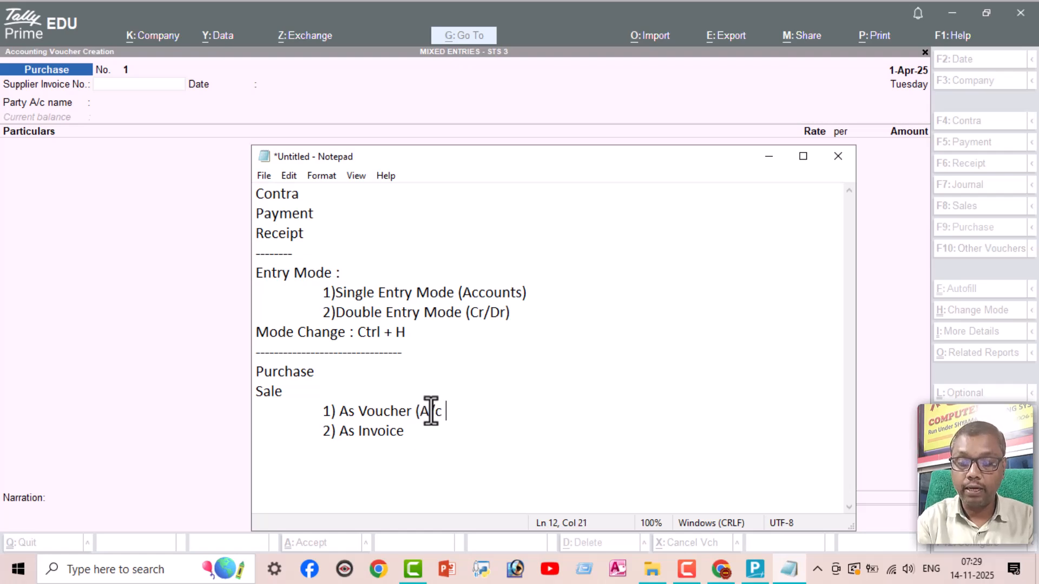
type("Only)")
left_click(420, 431)
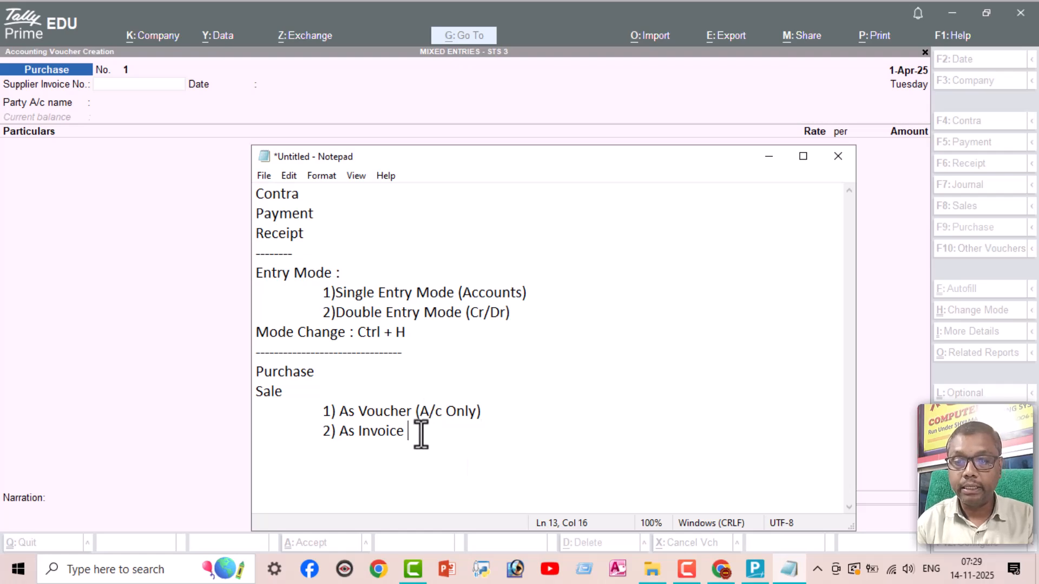
type("(Inv")
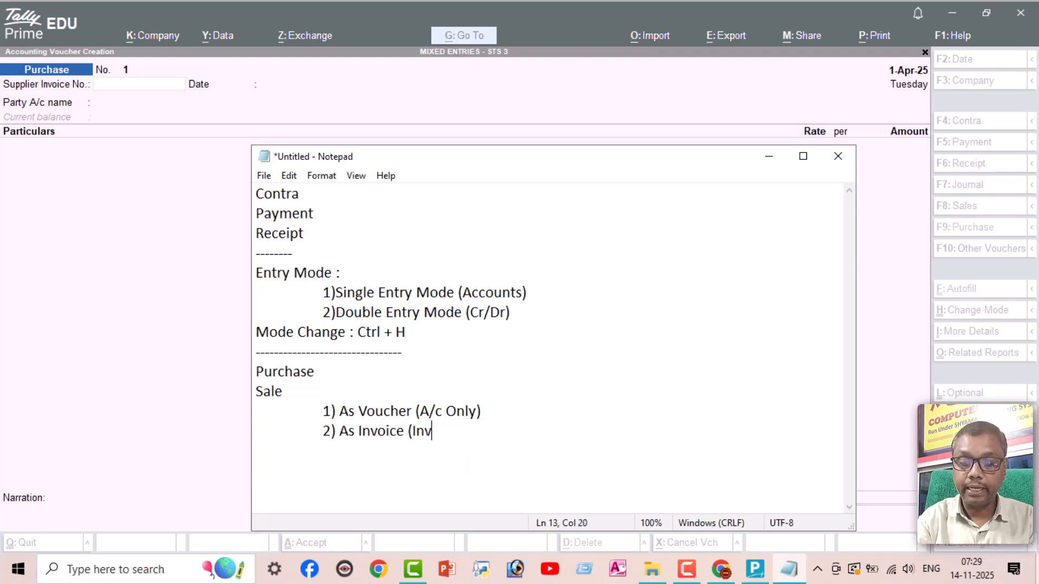
type("entory ")
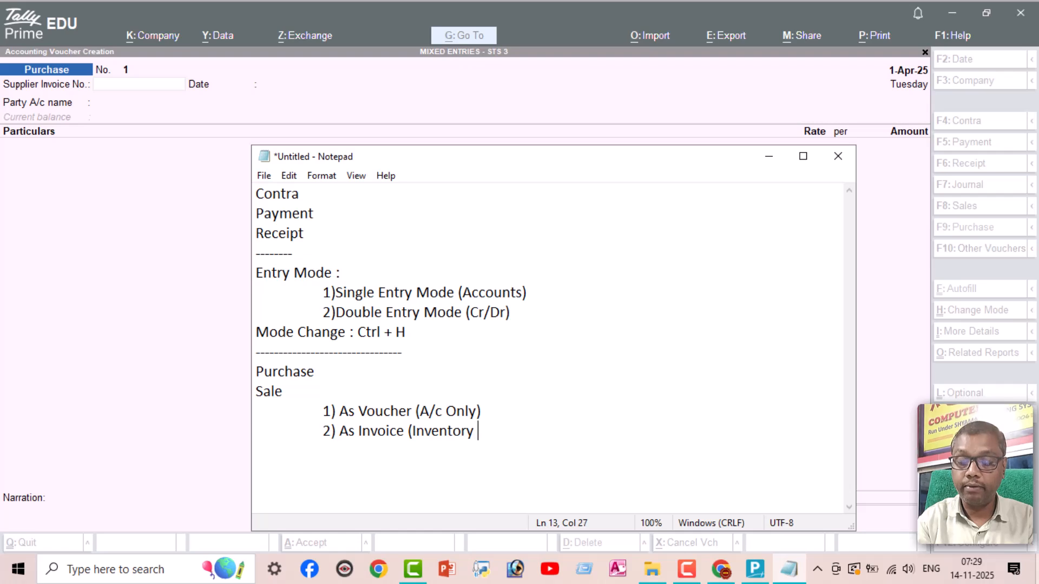
type("/")
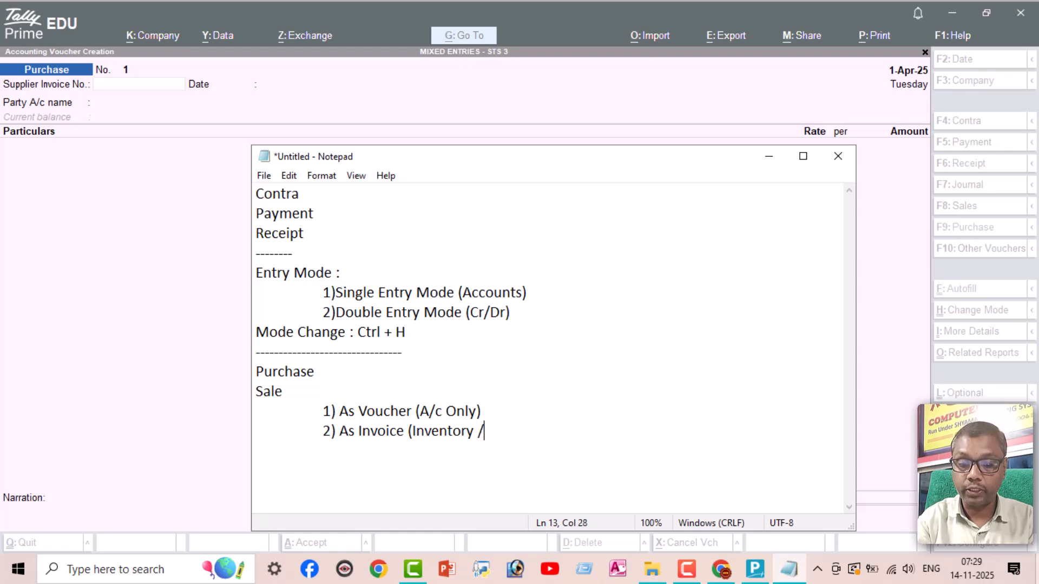
type(" Stock")
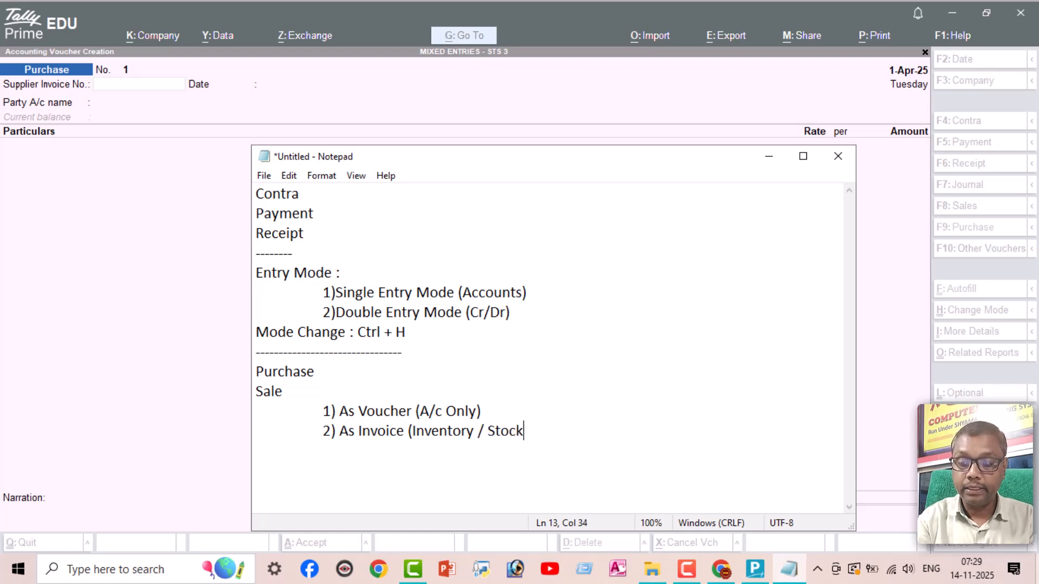
type(")")
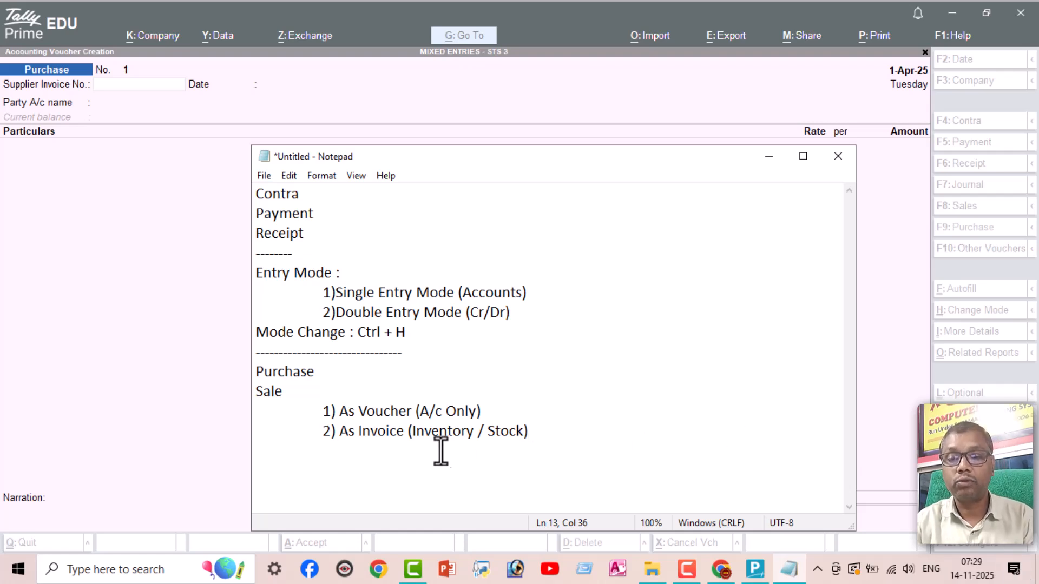
left_click_drag(415, 433, 533, 431)
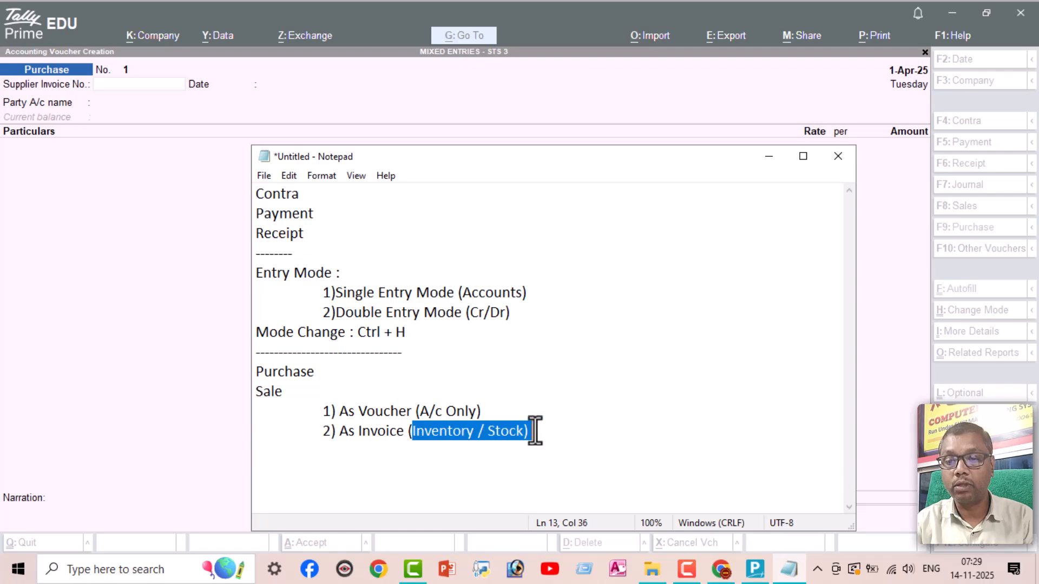
left_click(542, 435)
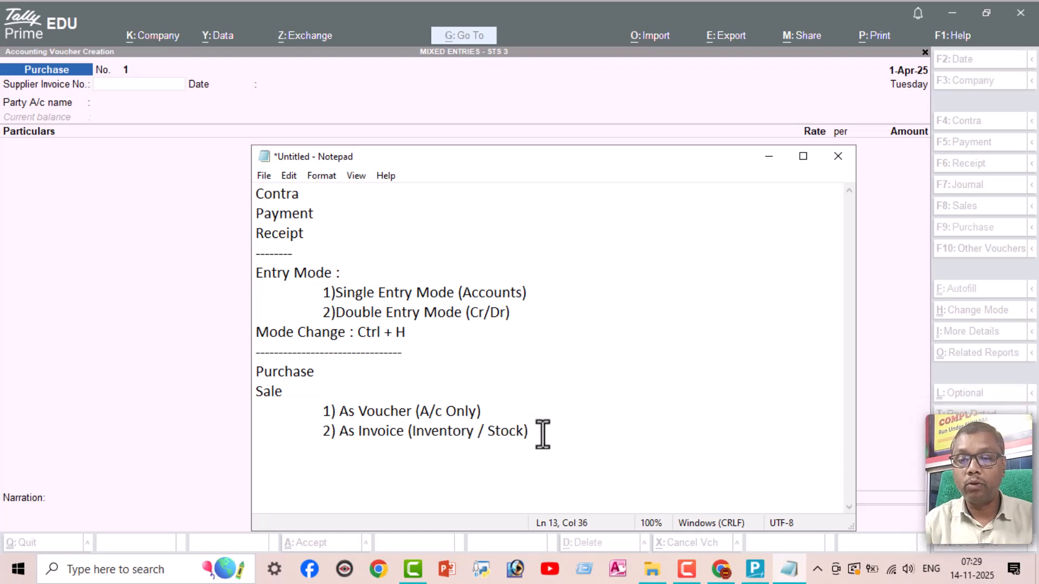
left_click_drag(341, 433, 405, 436)
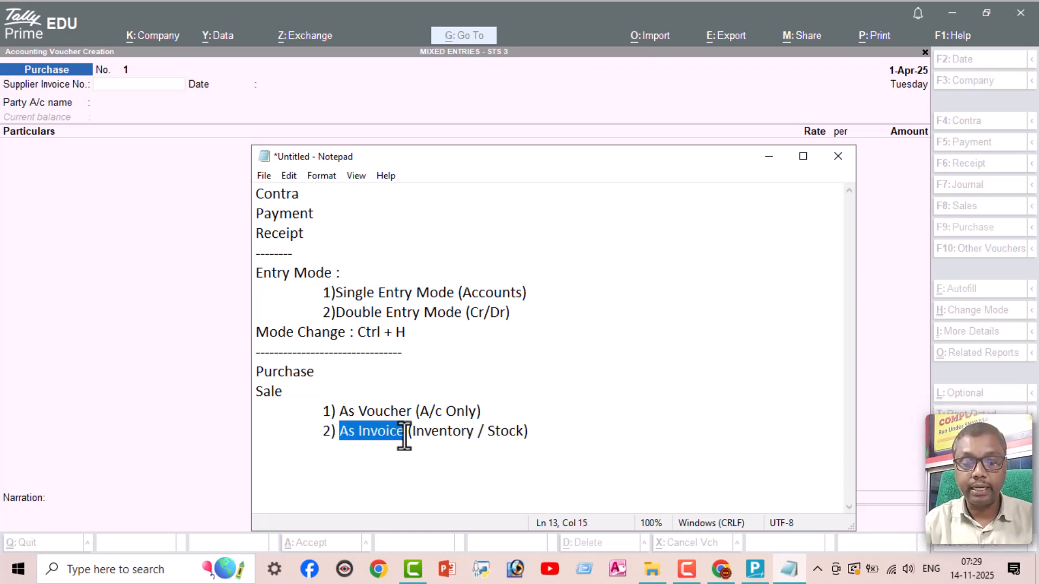
left_click_drag(342, 410, 418, 417)
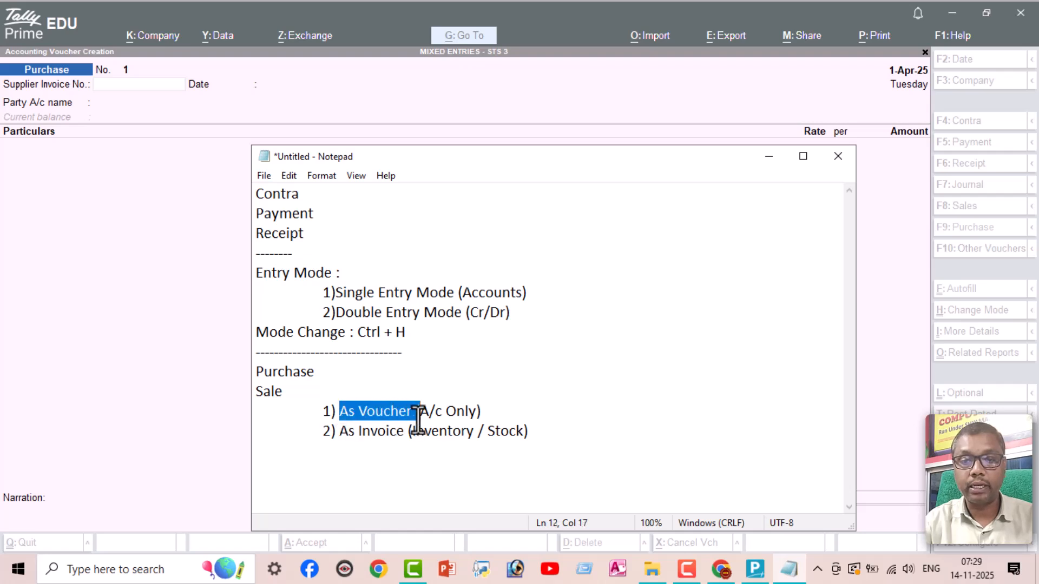
- Insert a blank line above Purchase and copy the "Mode Change : Ctrl + H" line below the As Invoice item
left_click(256, 373)
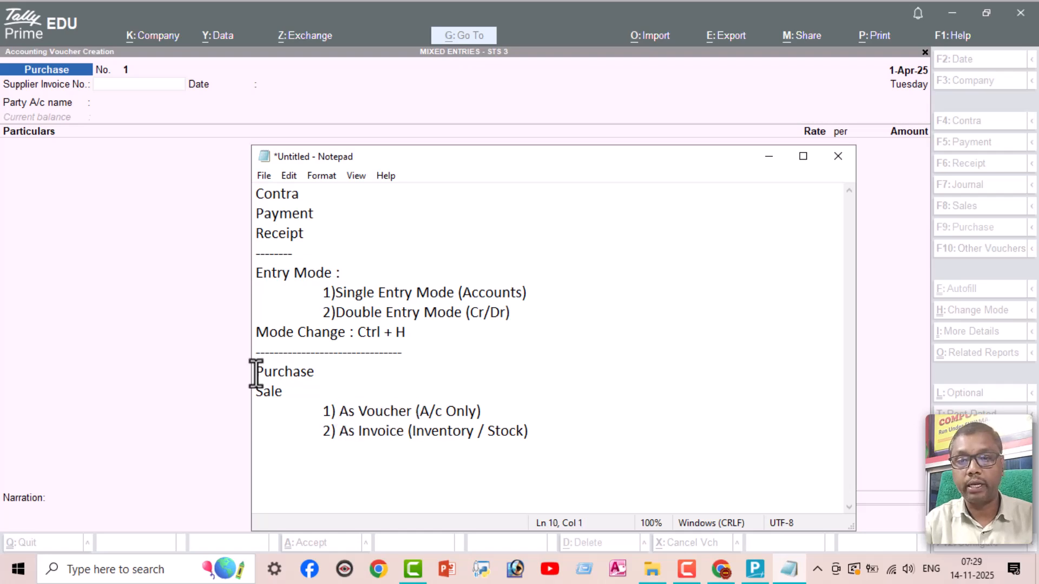
key("Return")
left_click_drag(260, 330, 424, 326)
key("ctrl+c")
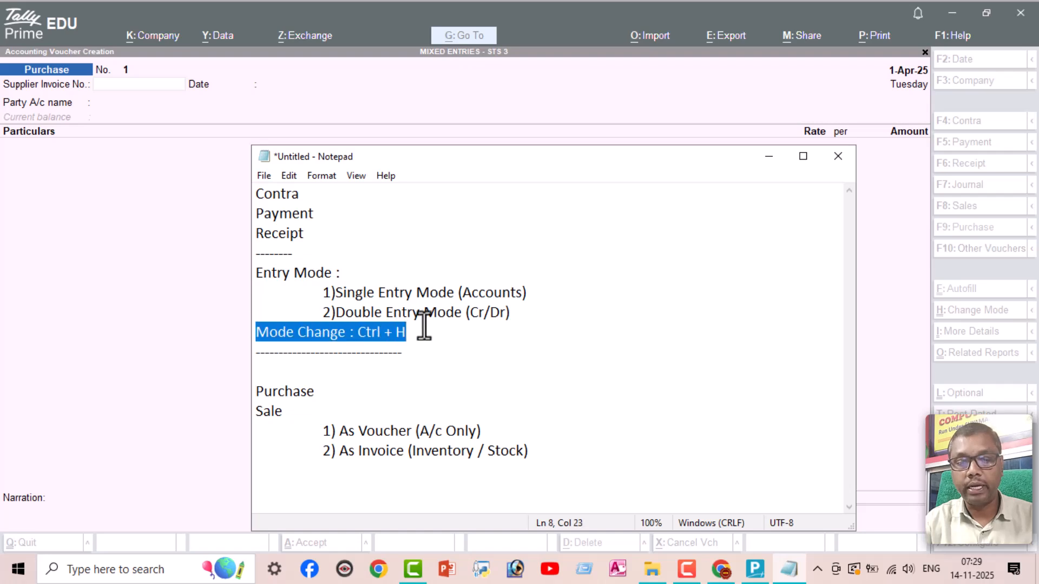
left_click(253, 480)
left_click(559, 446)
key("Return")
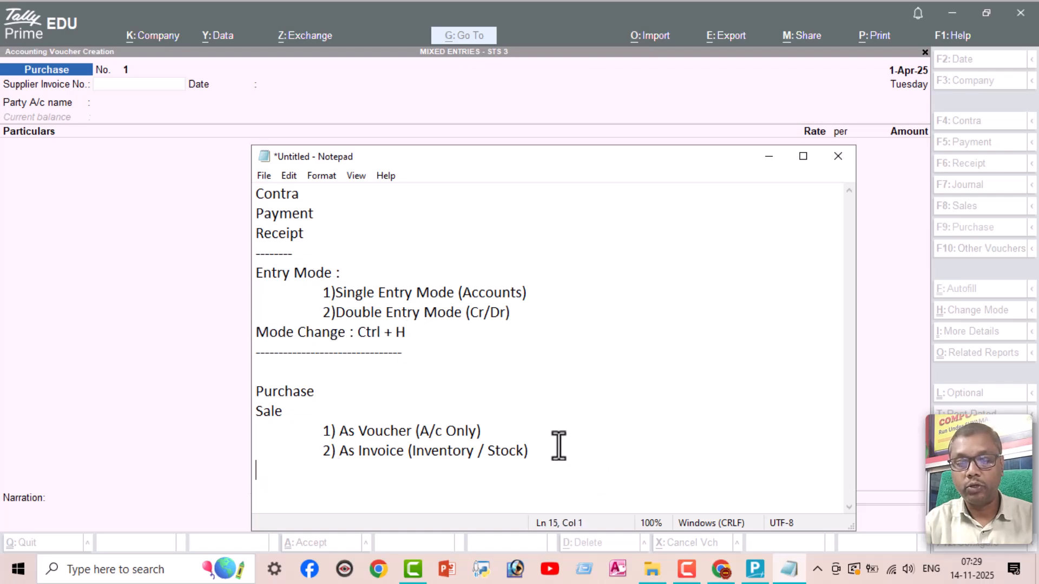
key("ctrl+v")
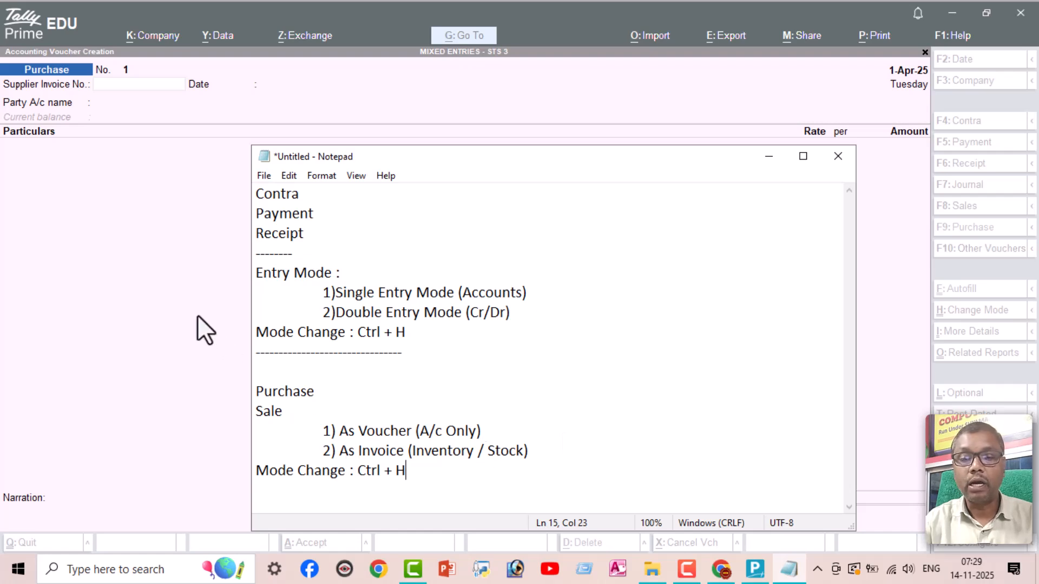
- Append "- Cr/Dr" to the As Voucher (A/c Only) item in the notes
left_click(421, 431)
left_click_drag(421, 431, 464, 430)
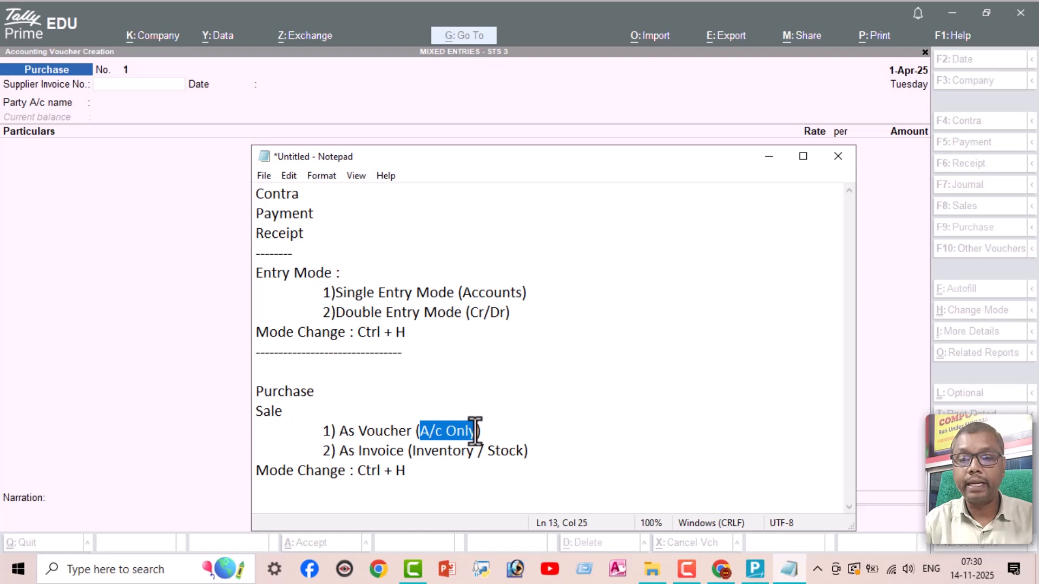
left_click_drag(340, 431, 404, 433)
left_click(528, 433)
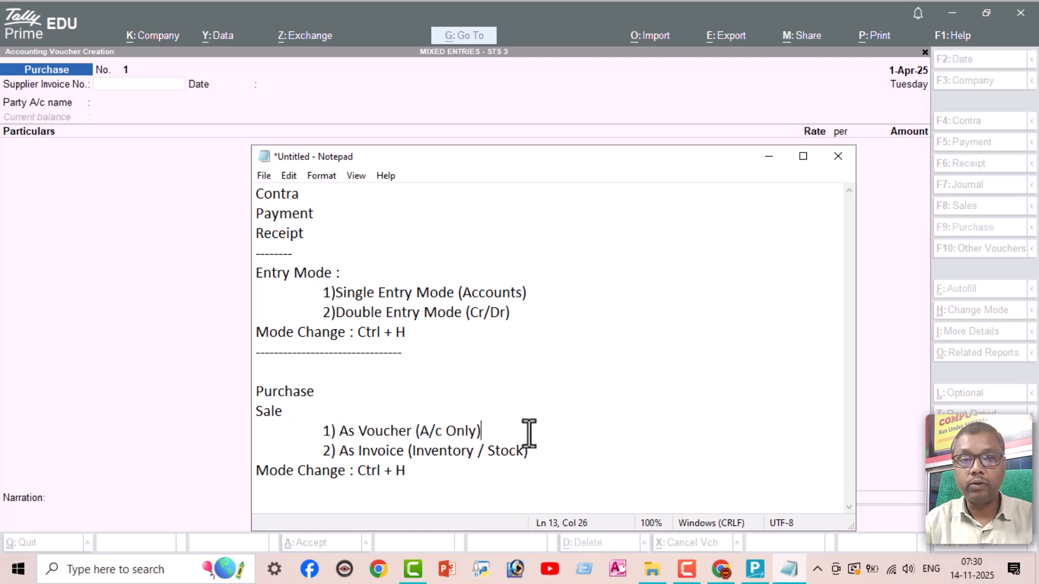
type("- Cr/Dr")
- Append "- Party A/c Name" to the As Invoice (Inventory / Stock) item in the notes
left_click(540, 460)
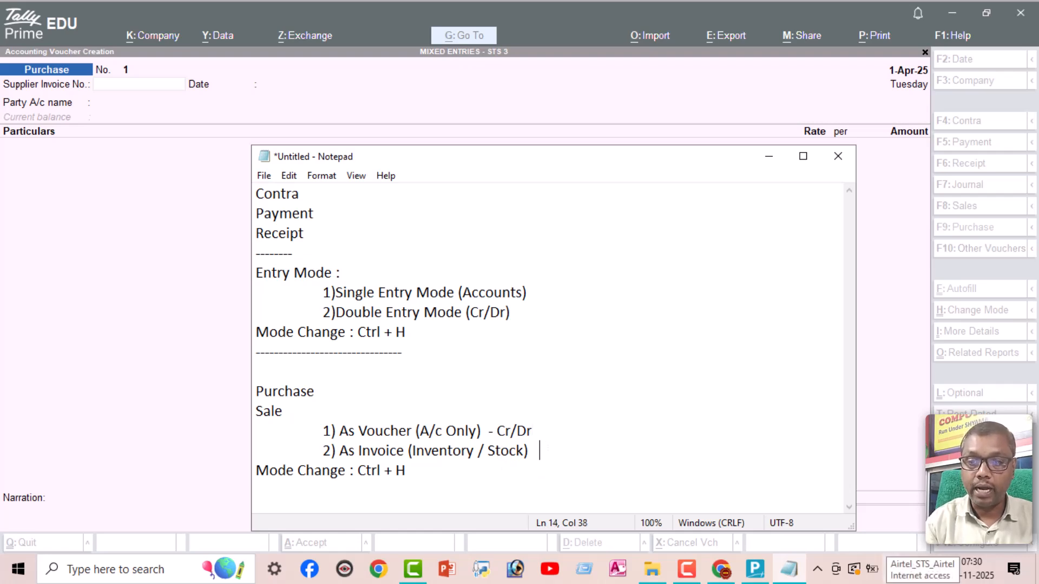
type("-")
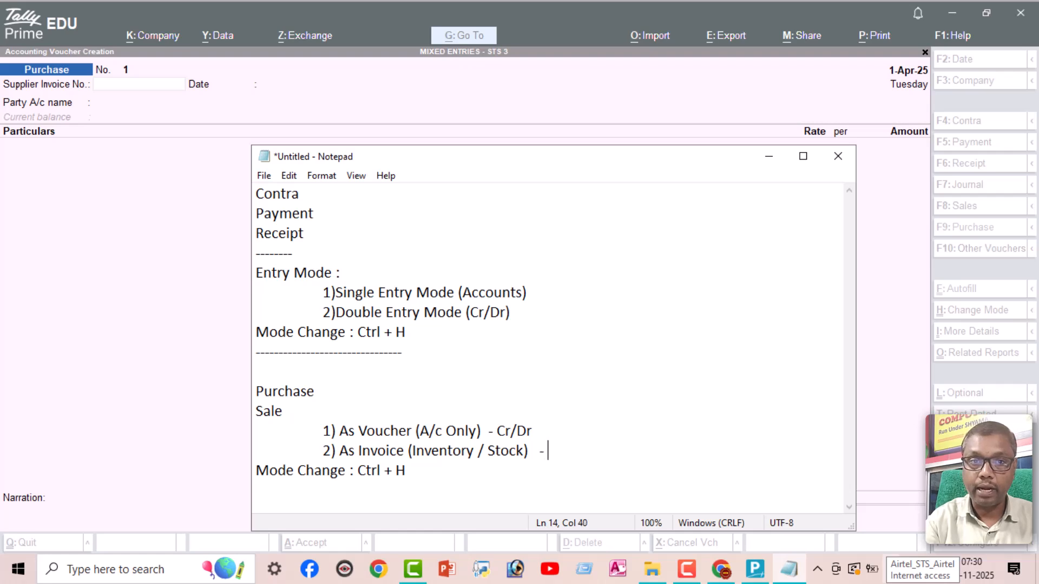
type(" Party")
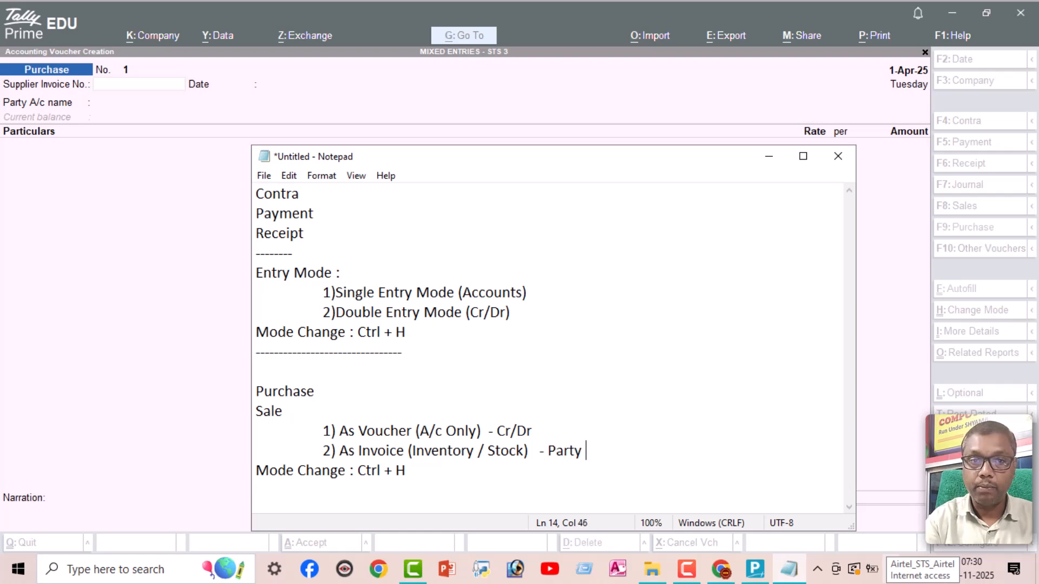
type(" A/c ")
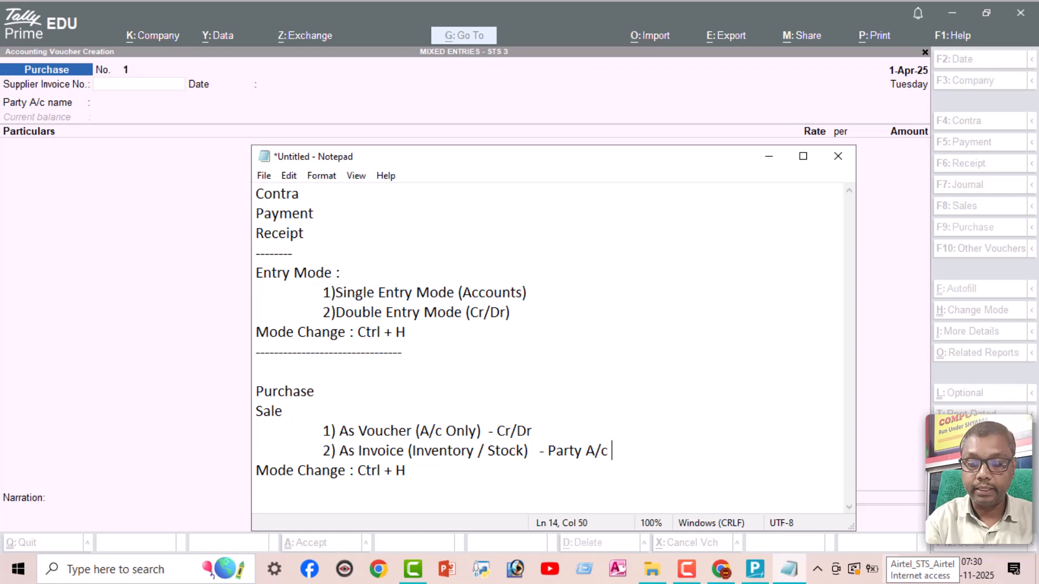
type("Name")
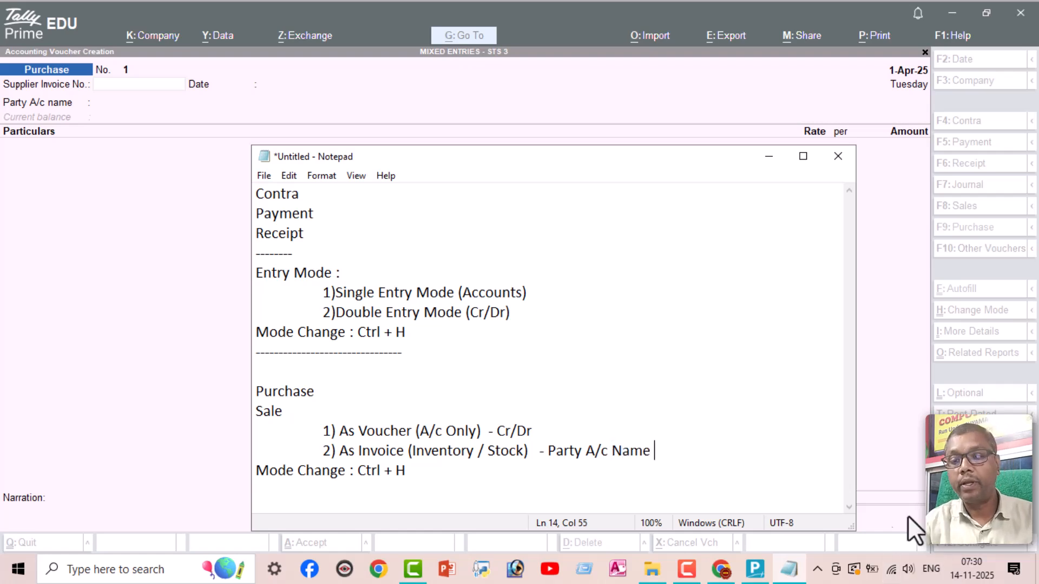
left_click_drag(541, 430, 330, 423)
left_click(420, 472)
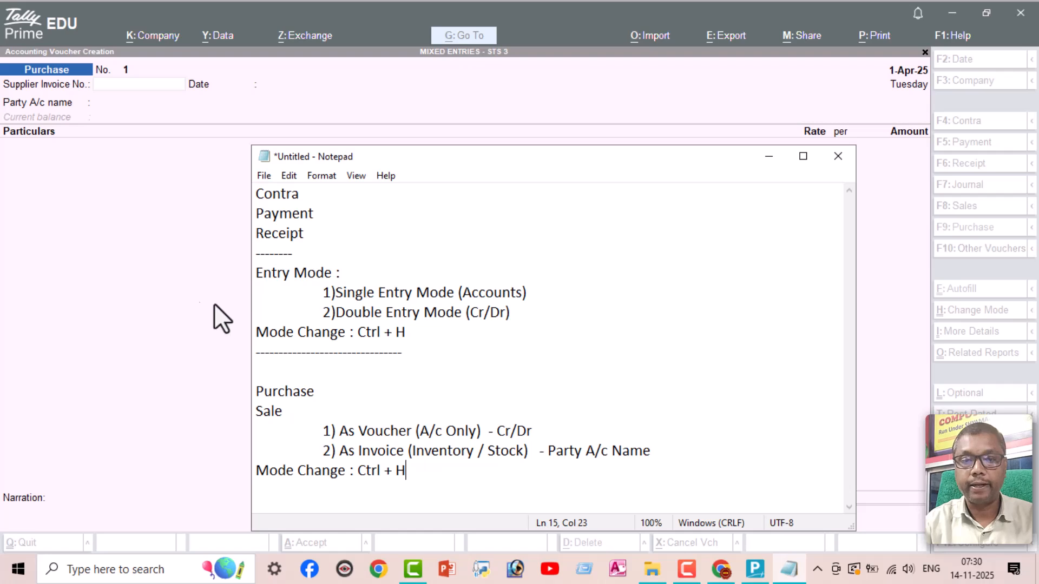
- Switch to TallyPrime and change the purchase voucher to As Voucher mode, leaving the supplier invoice number and date blank
left_click(188, 300)
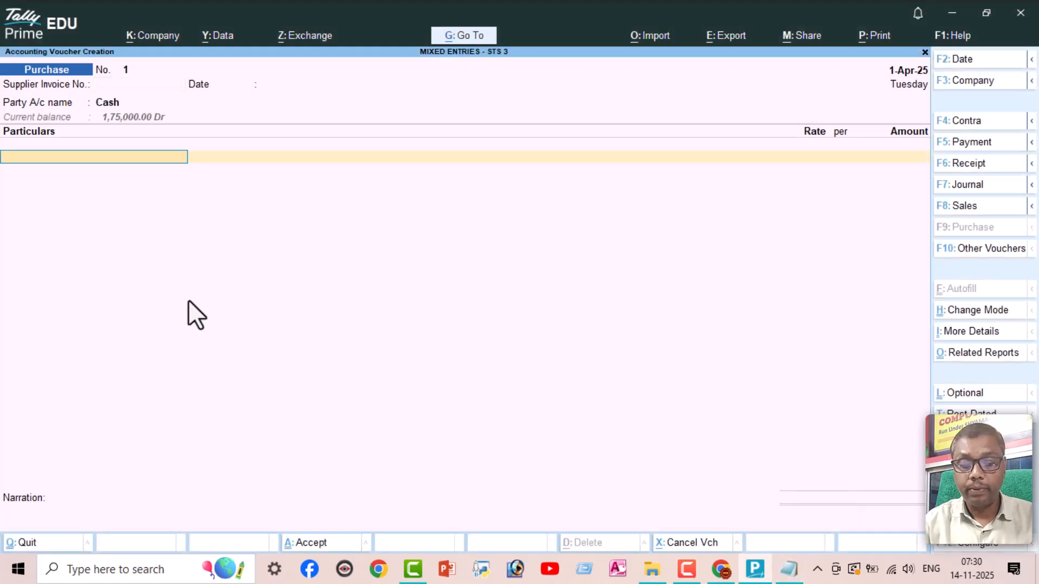
key("ctrl+h")
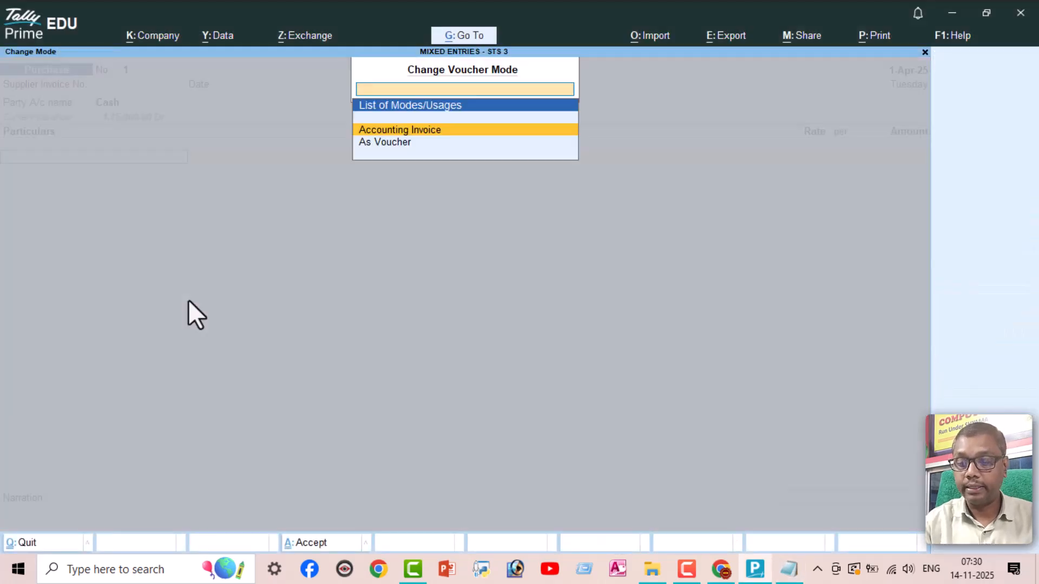
key("Down")
key("Return")
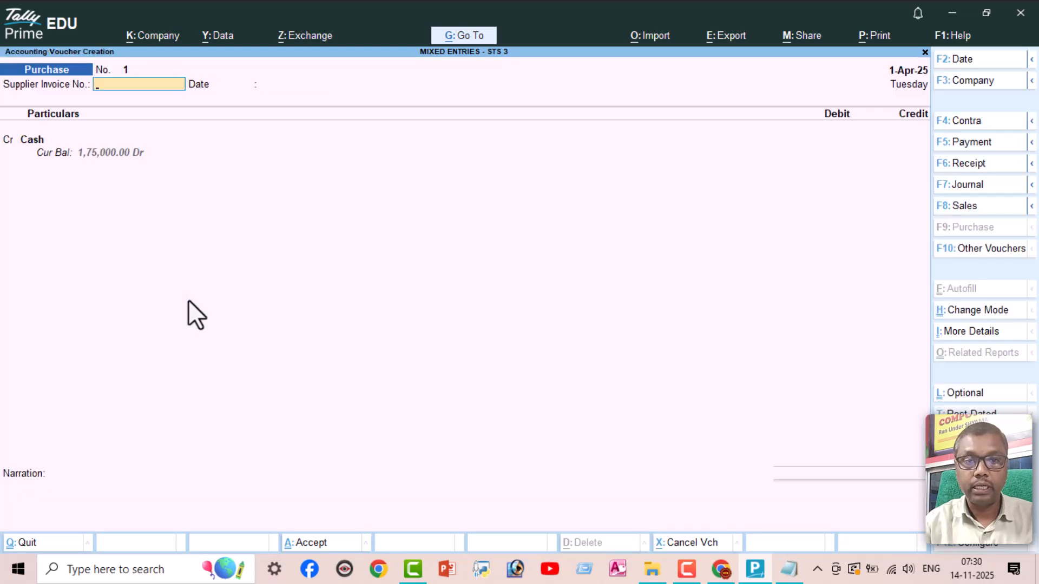
key("Return")
key("Return")
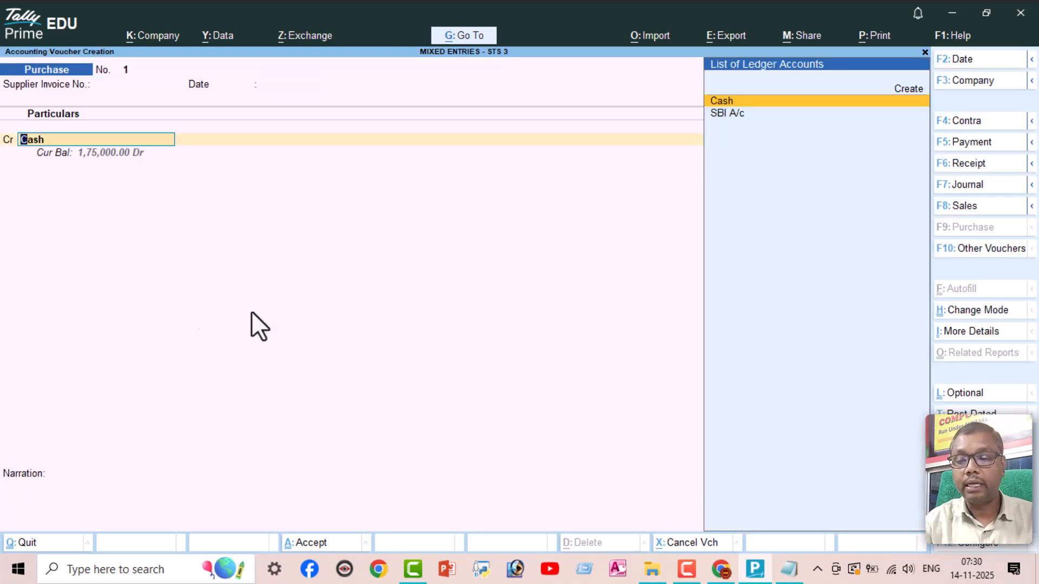
- Check the third transaction in the PDF, then begin a ledger in TallyPrime named Puja Enterprises under Sundry Creditors
left_click(721, 568)
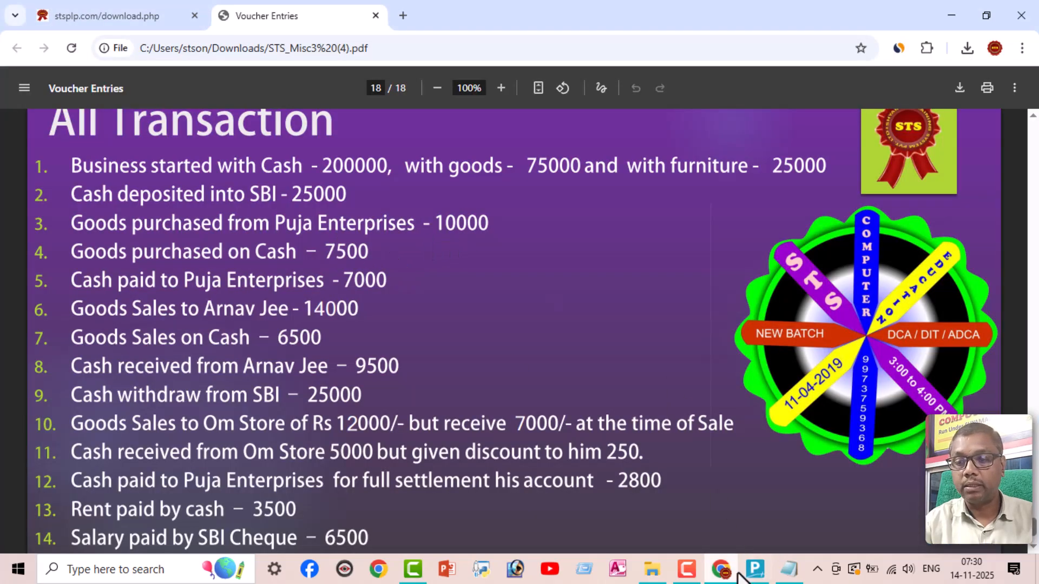
left_click(756, 572)
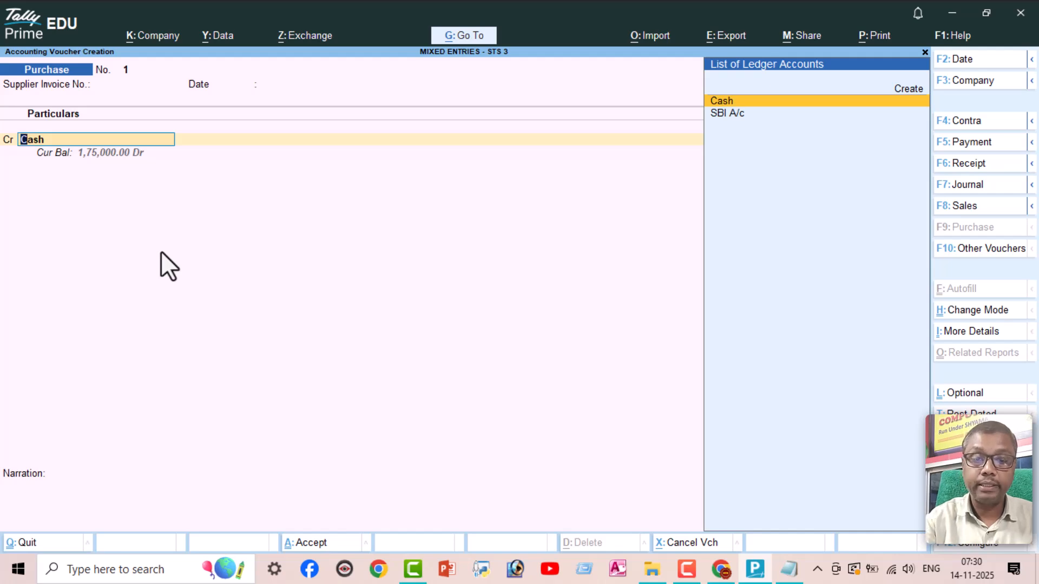
key("alt+c")
type("Puja Enter")
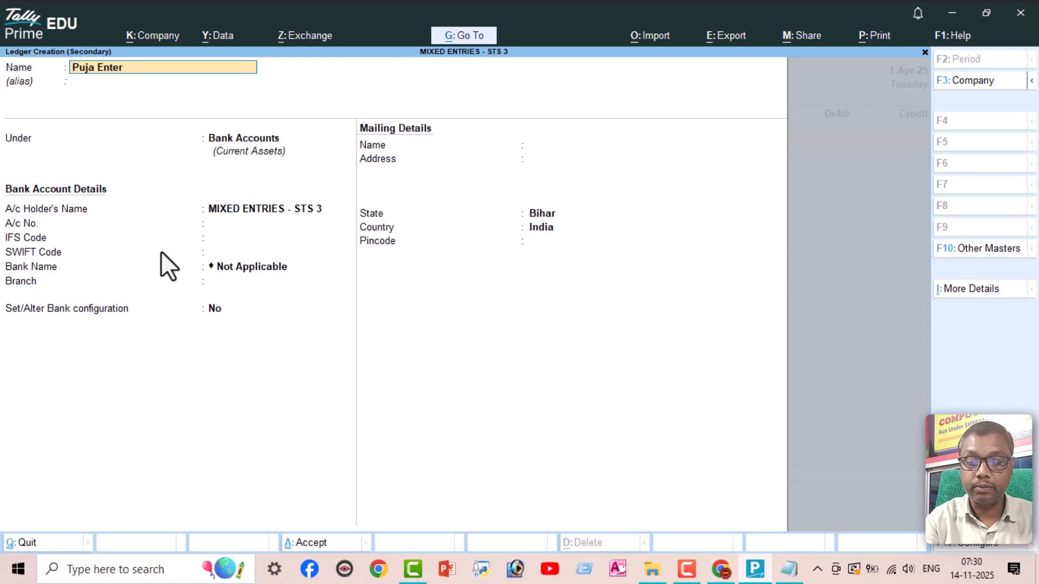
type("prises")
key("Return")
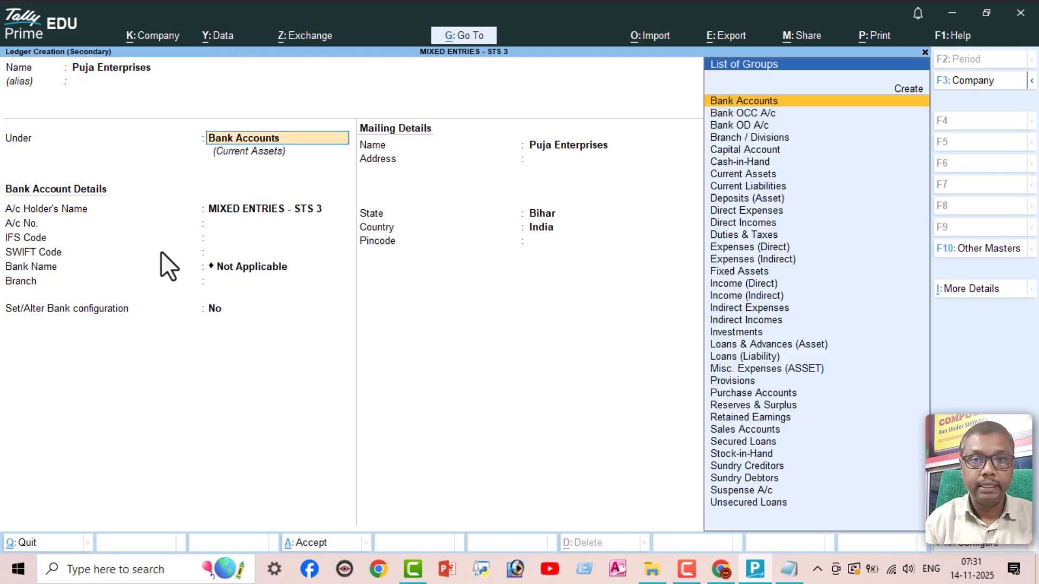
type("Sun")
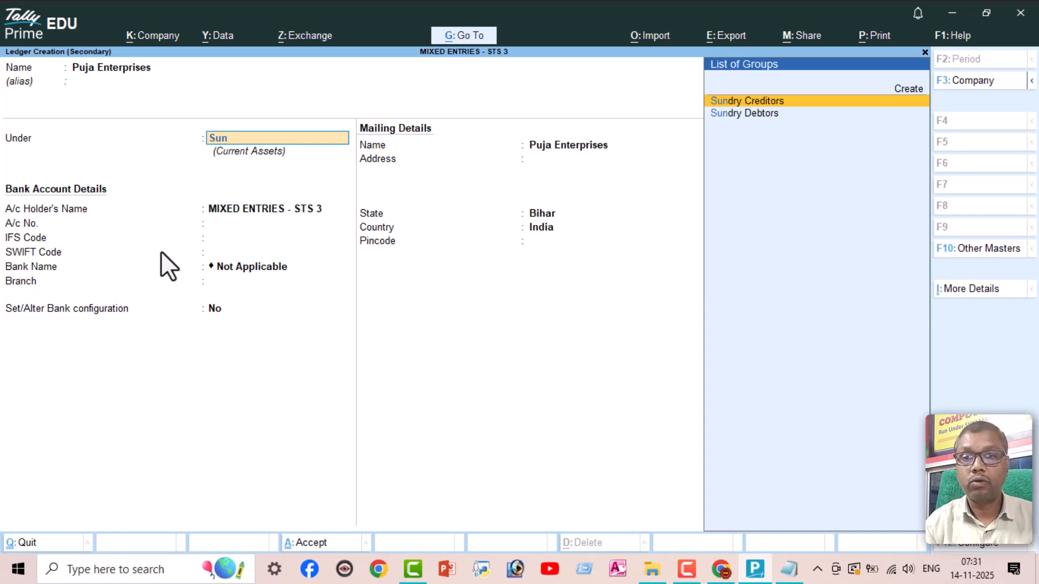
key("Return")
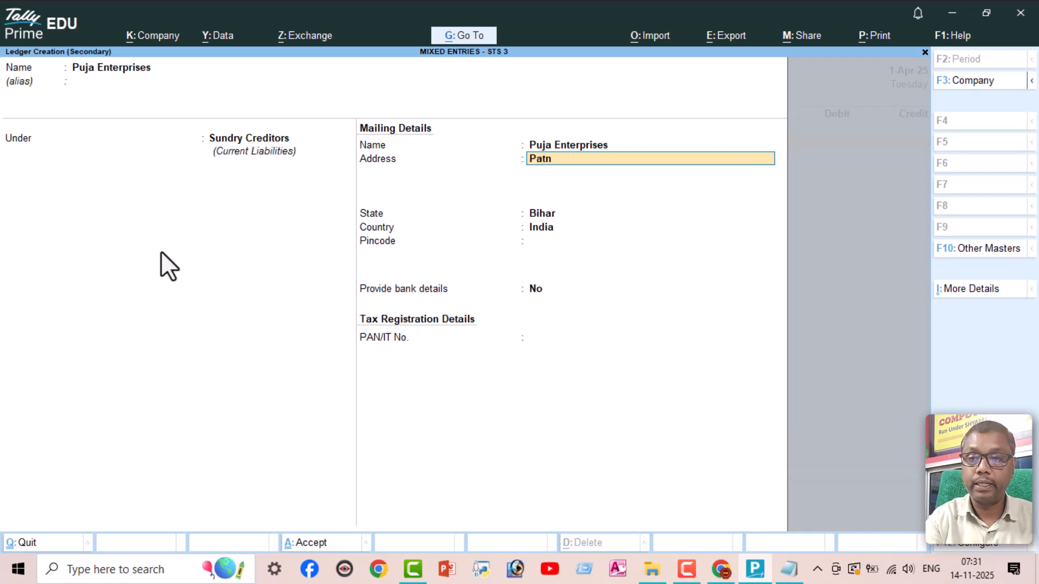
- Enter the supplier's mailing address with state Bihar, leave pincode and PAN blank without bank details, and save the ledger
type("Patna Bihar")
key("Return")
key("Return")
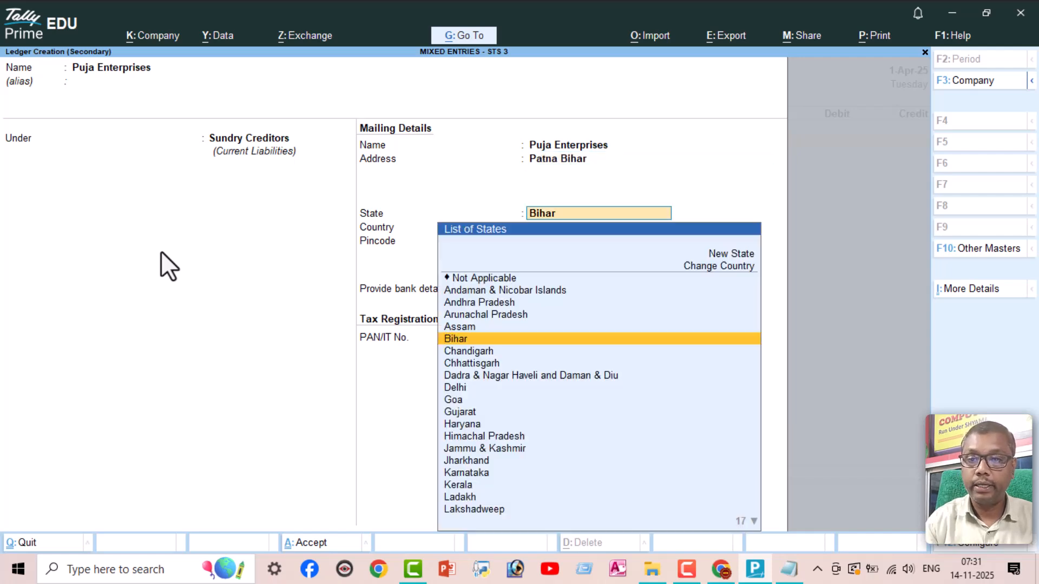
key("Return")
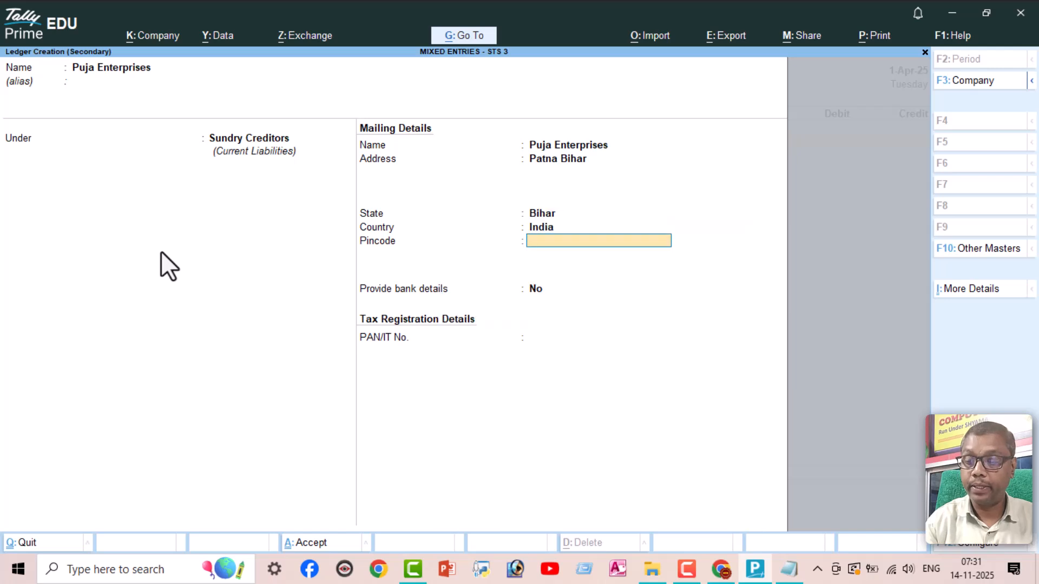
key("Return")
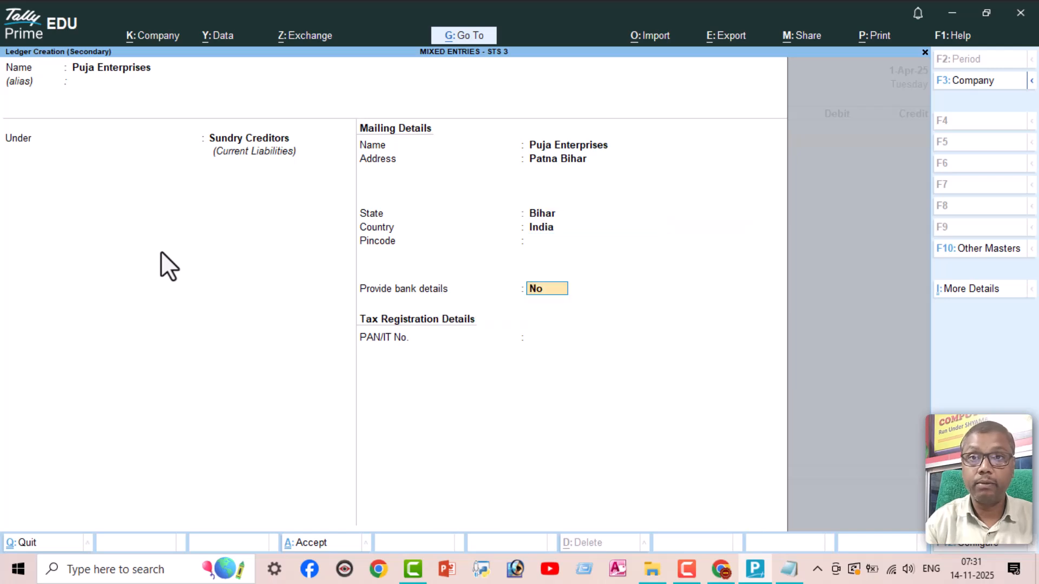
key("Return")
key("Return")
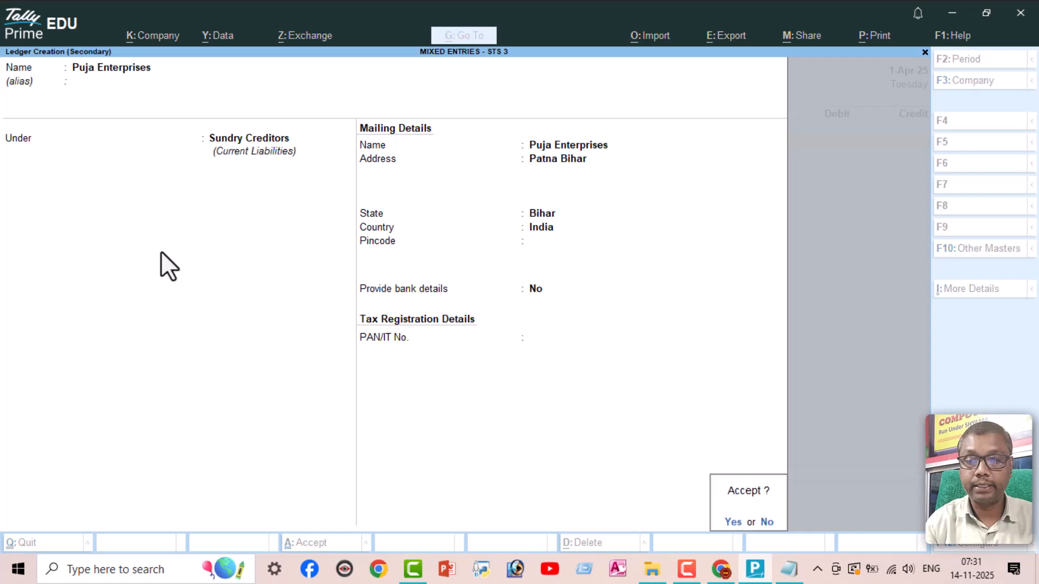
key("Return")
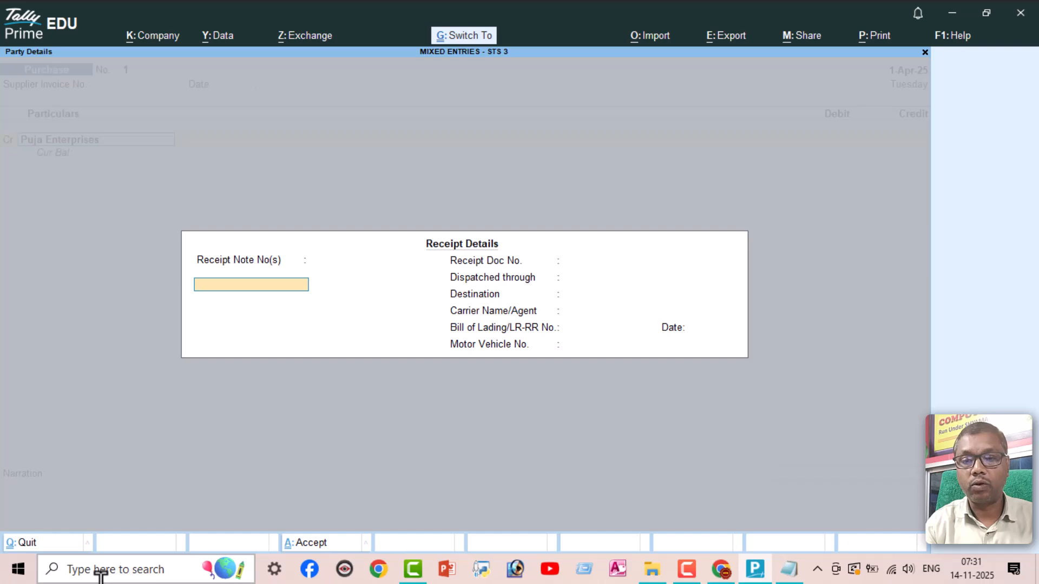
- Accept the party details with Puja Enterprises as the supplier
key("BackSpace")
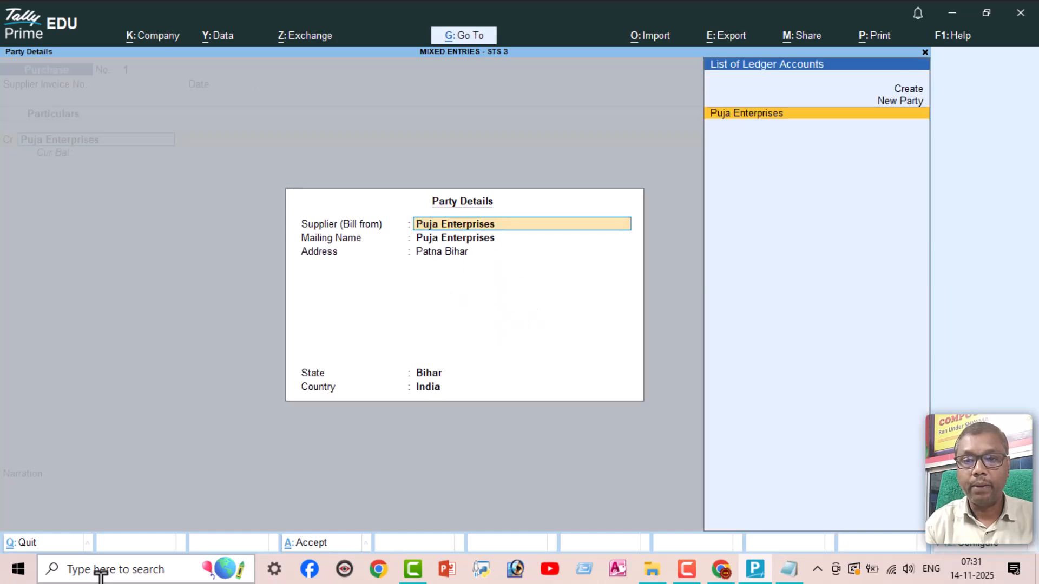
key("Return")
key("Return")
key("Return")
key("Return")
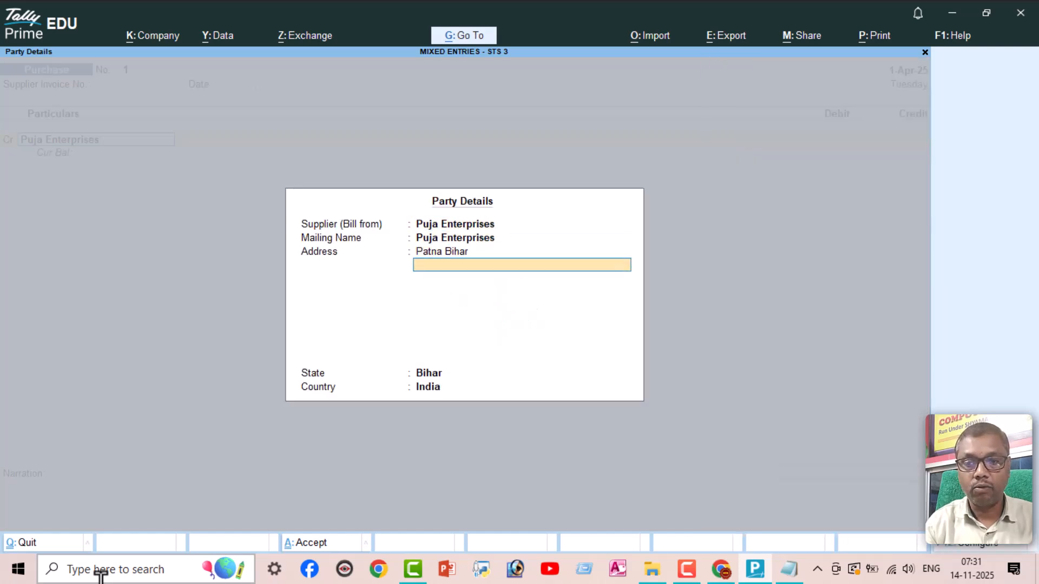
key("Return")
key("Return")
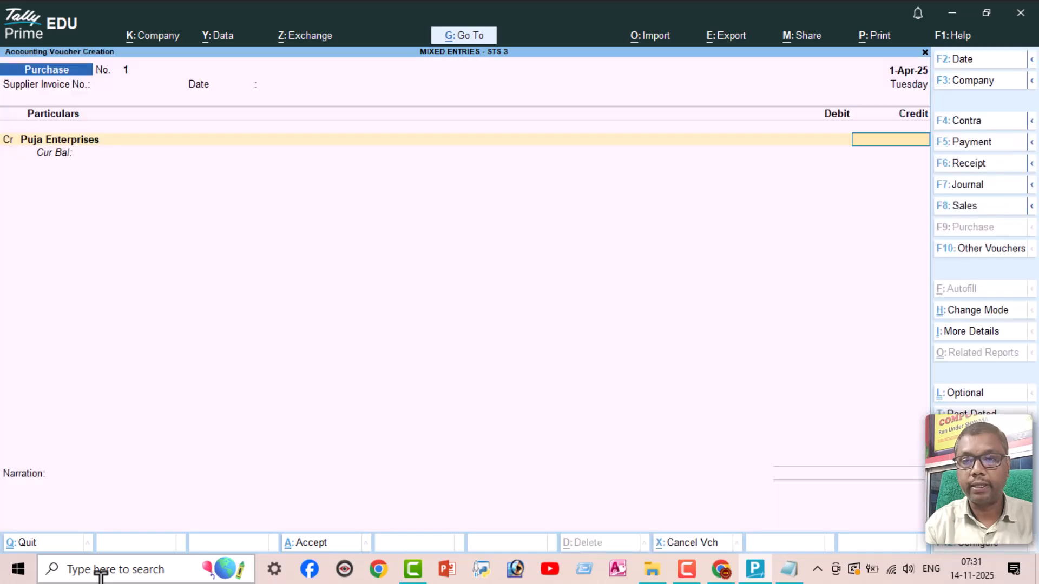
- Credit Puja Enterprises with 10000 and debit Purchase A/c with the same amount
type("10000")
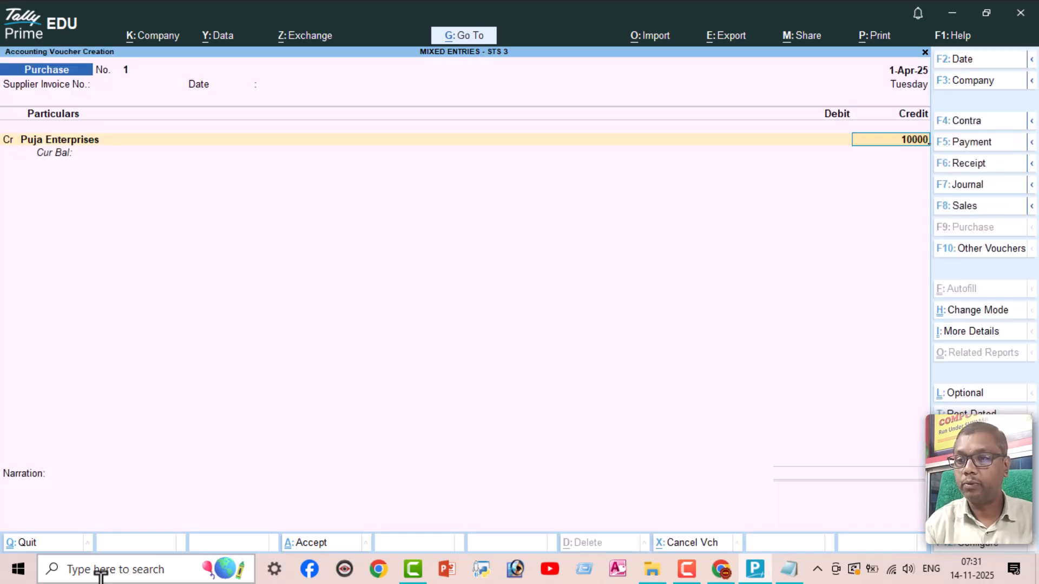
key("Return")
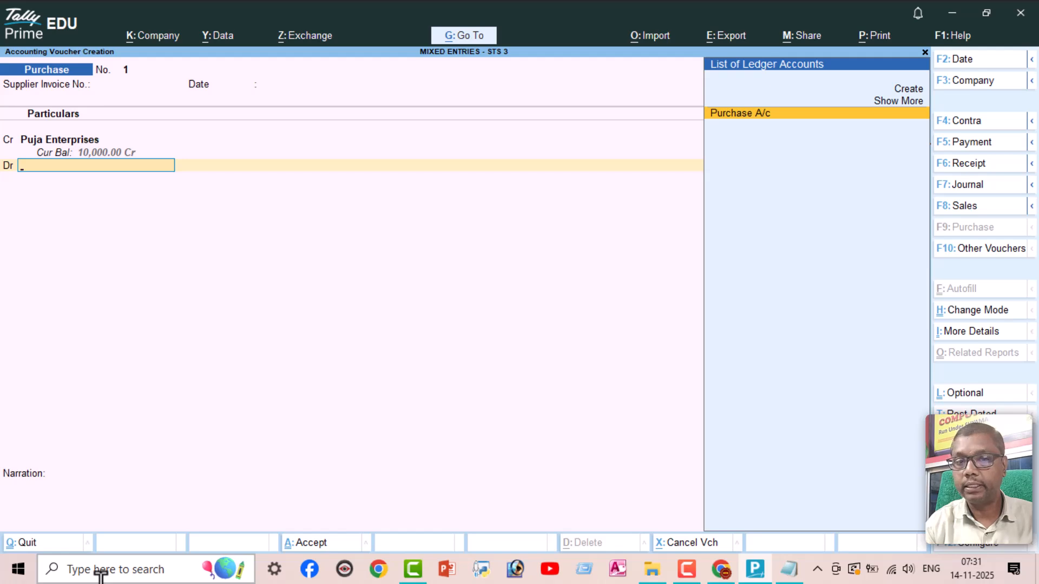
key("Return")
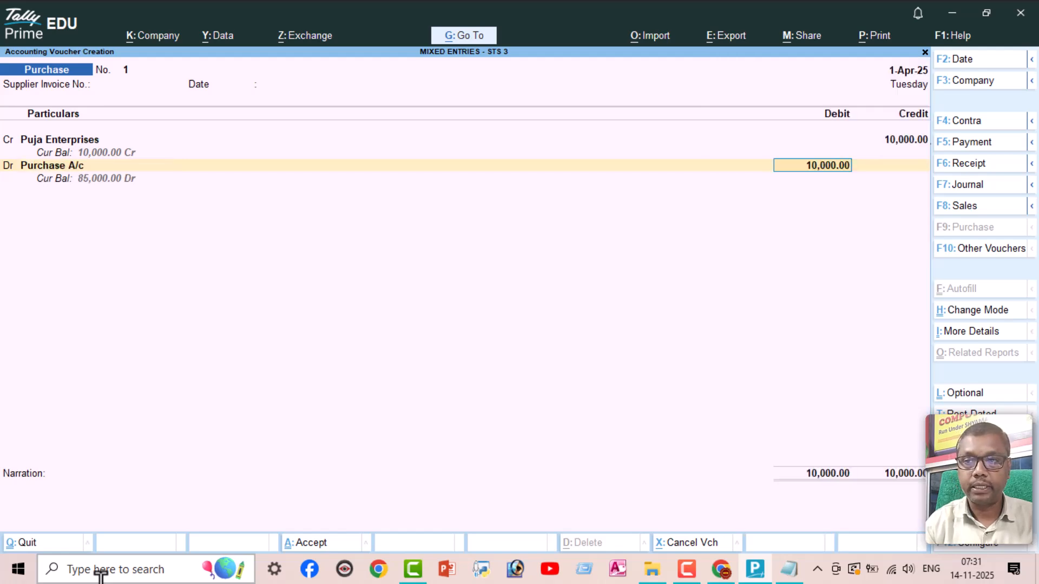
key("Return")
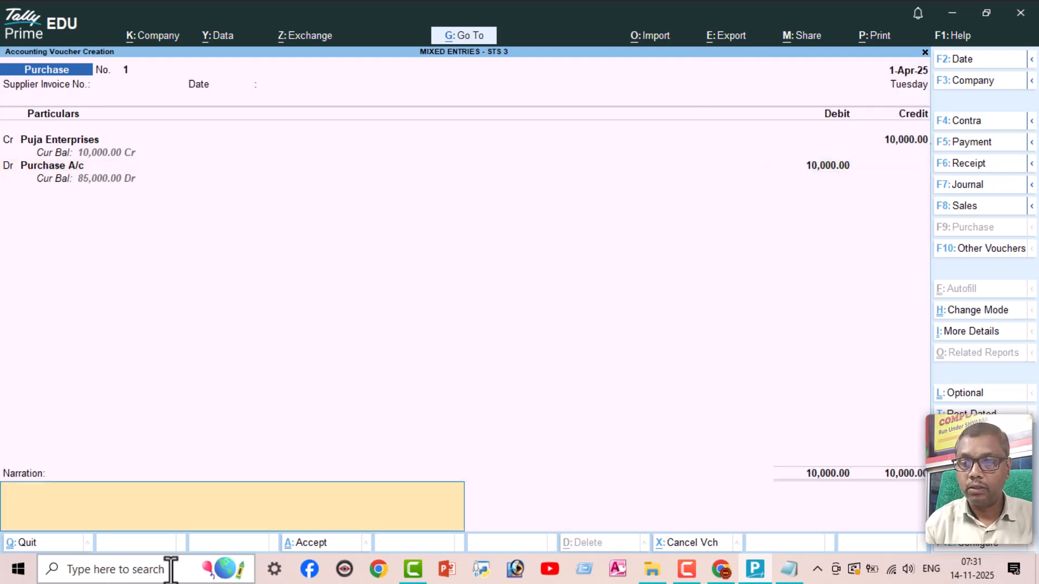
- Recheck the third transaction in the PDF, then save the purchase voucher in TallyPrime with a blank narration
left_click(720, 573)
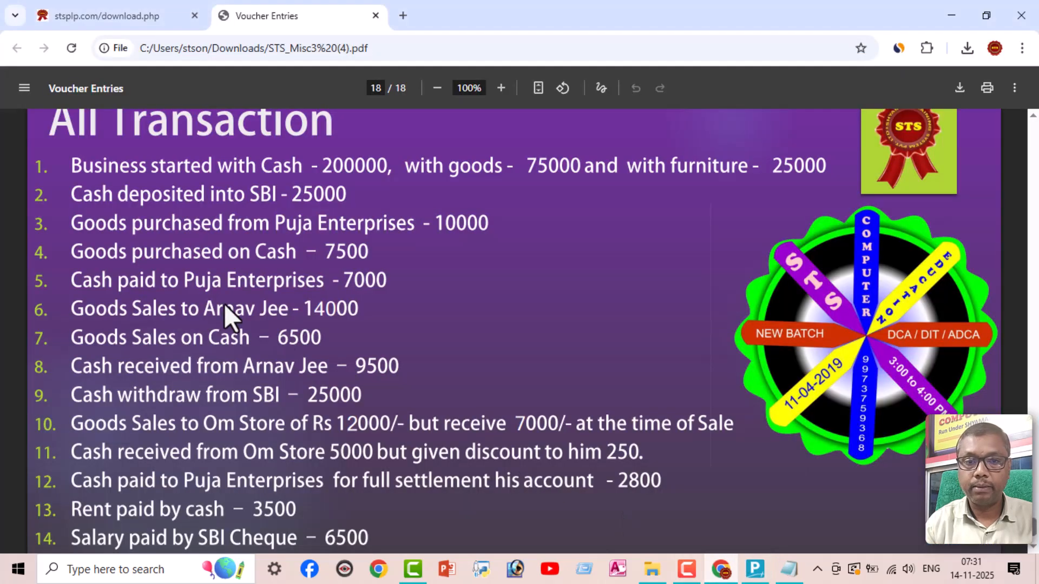
left_click(754, 569)
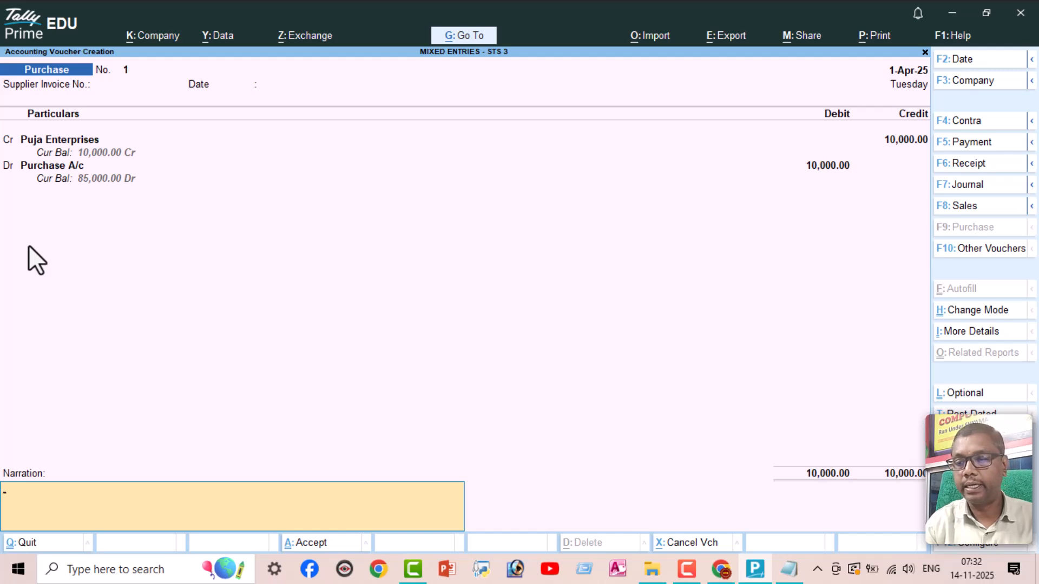
key("Return")
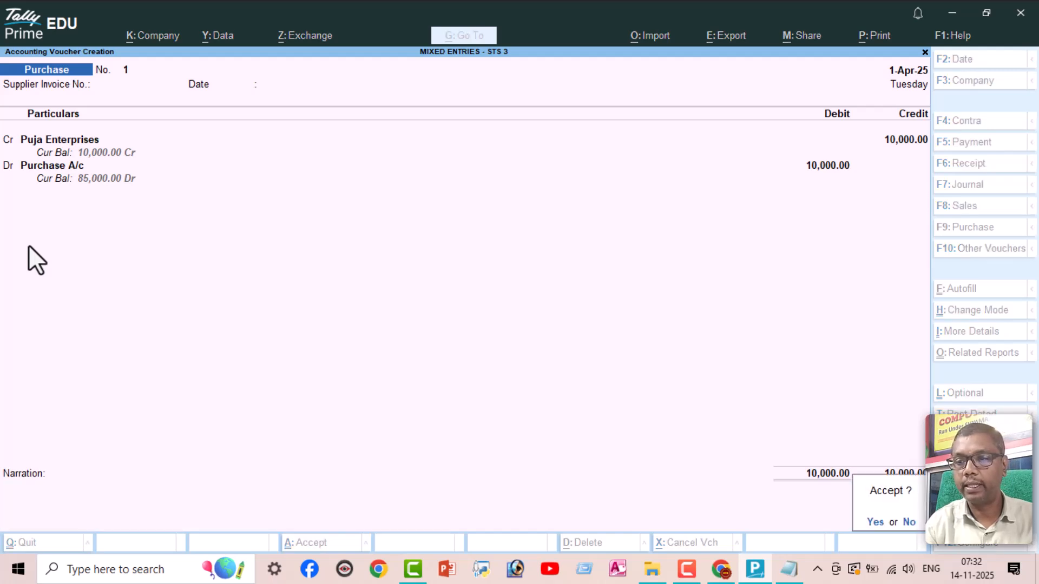
key("Return")
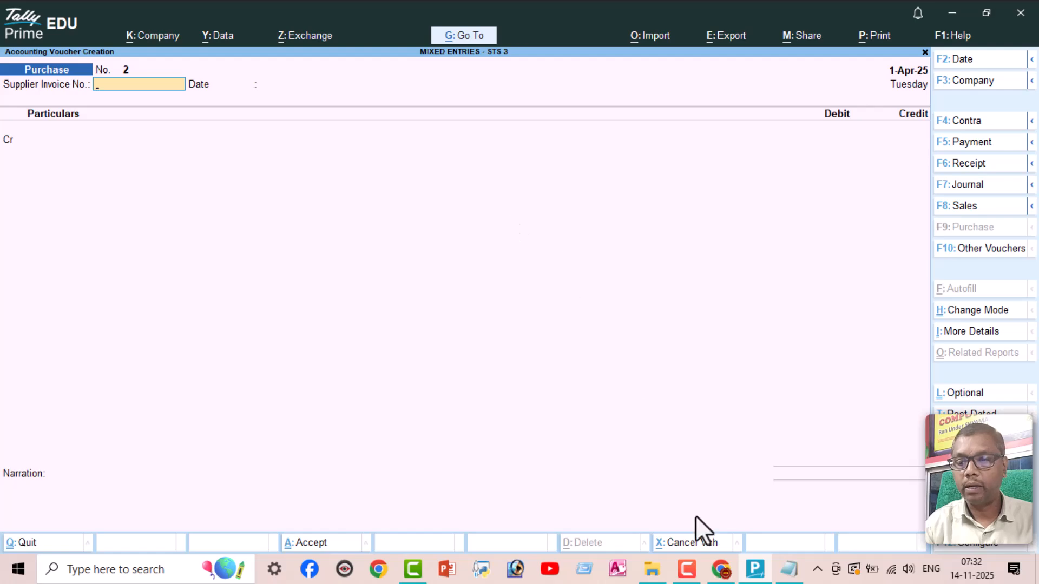
- Check the fourth transaction in the PDF, then start a payment voucher in TallyPrime debiting Purchase A/c with 7500
left_click(721, 568)
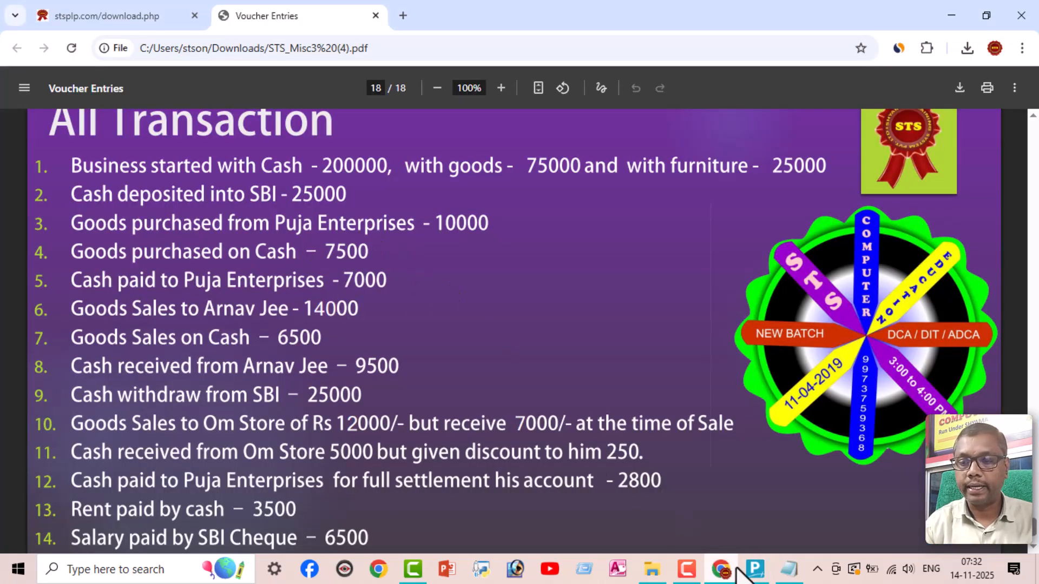
left_click(755, 568)
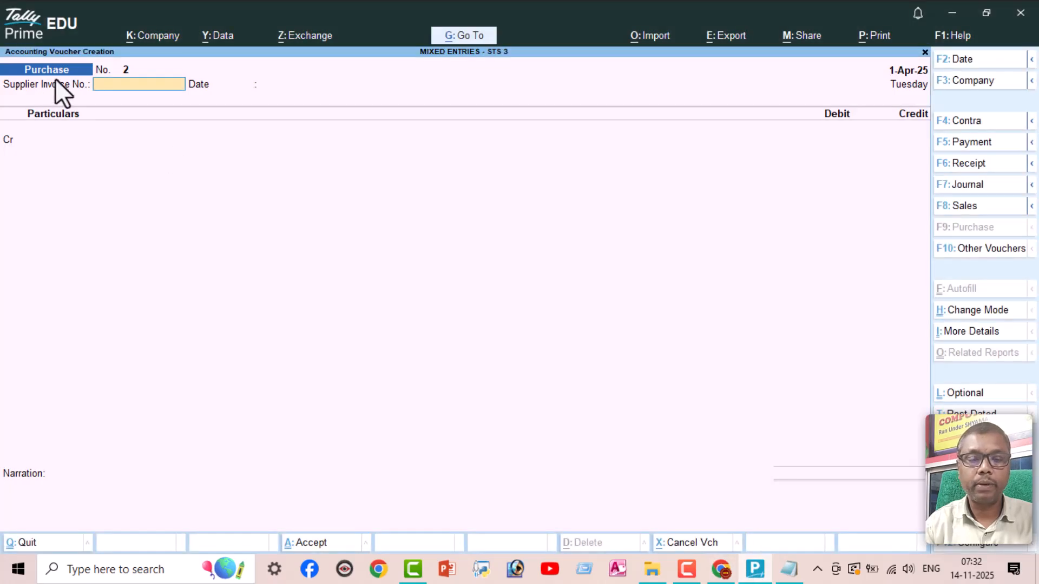
left_click(985, 144)
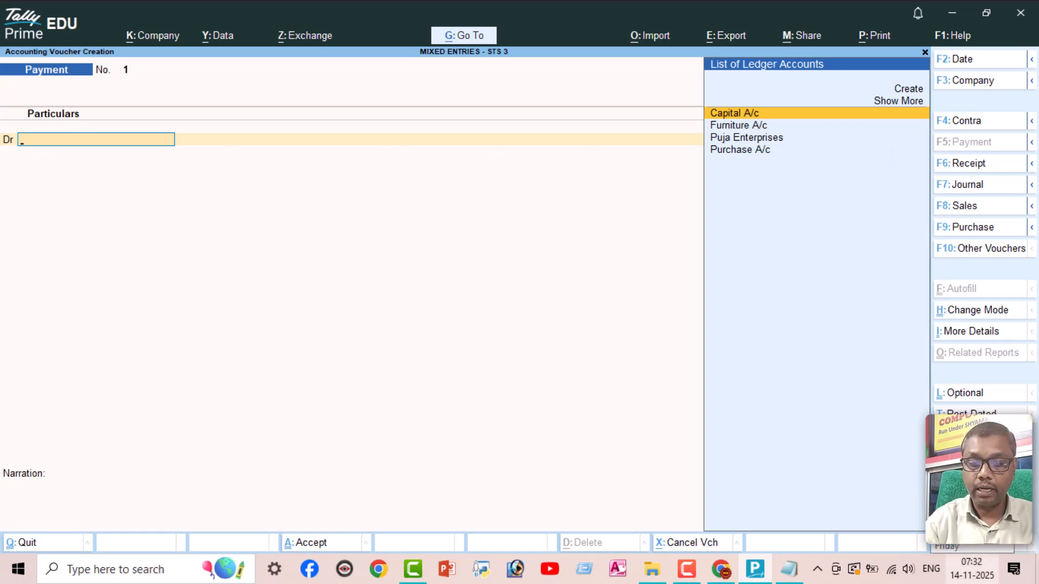
type("Pu")
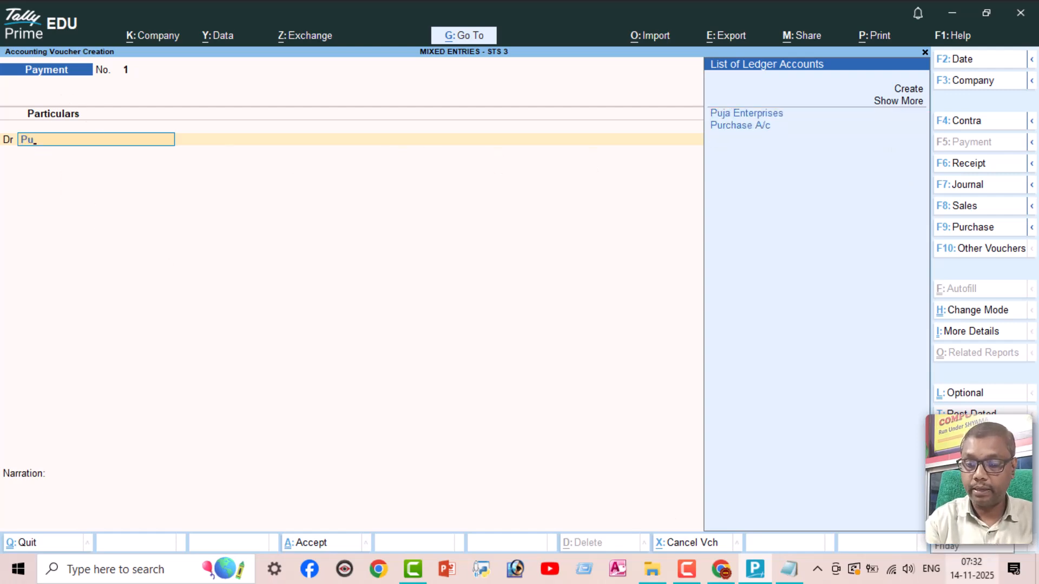
type("r")
key("Return")
type("7500")
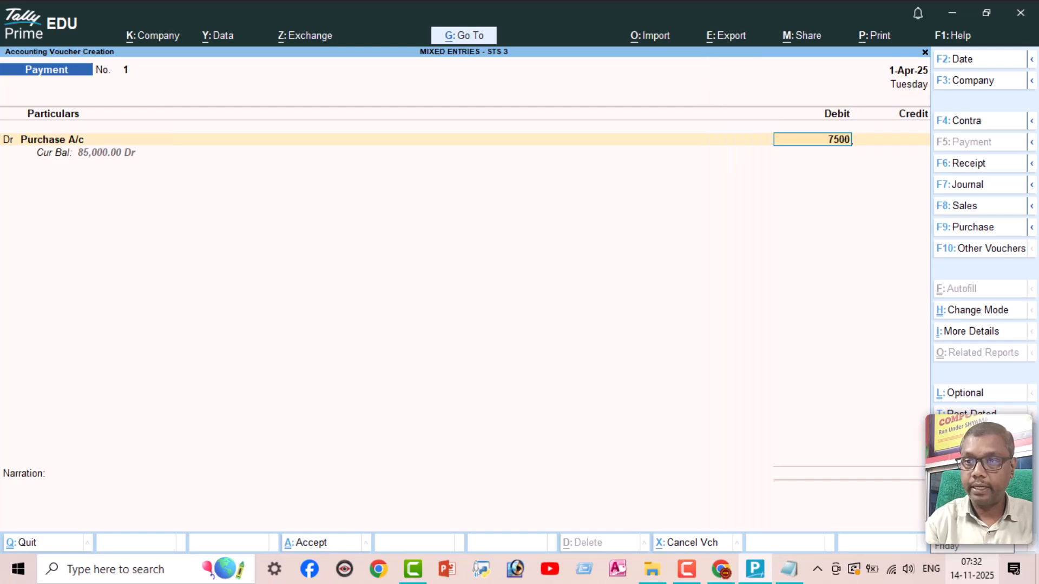
- Credit Cash with 7500 and save the cash purchase payment voucher without a narration
key("Return")
type("Cas")
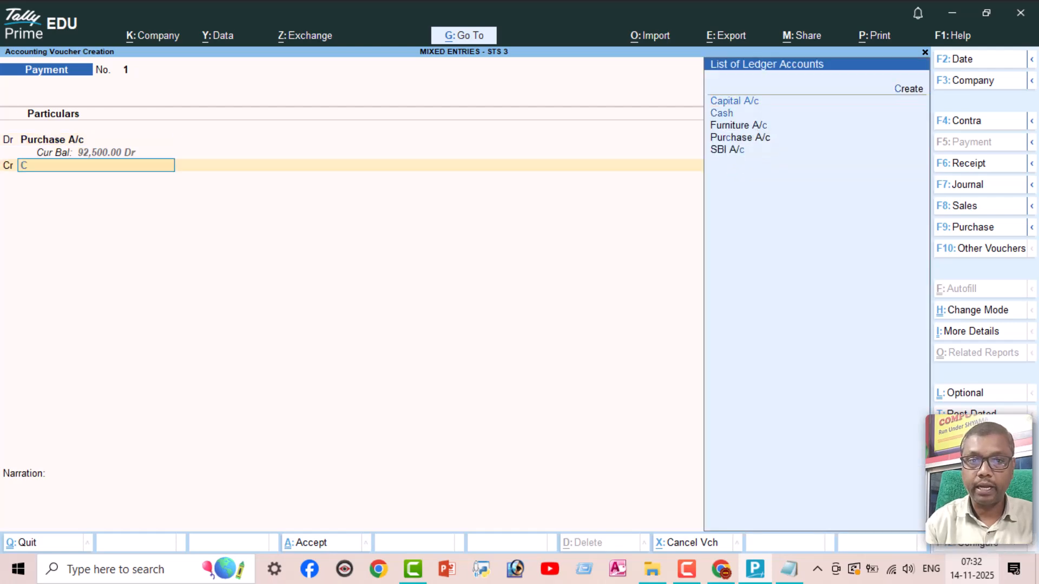
key("Return")
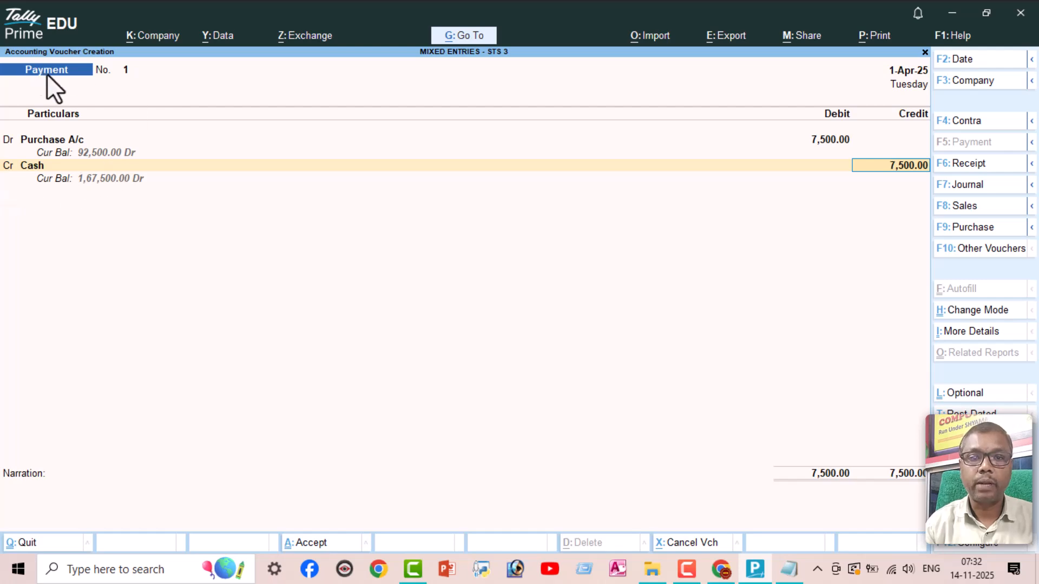
key("Return")
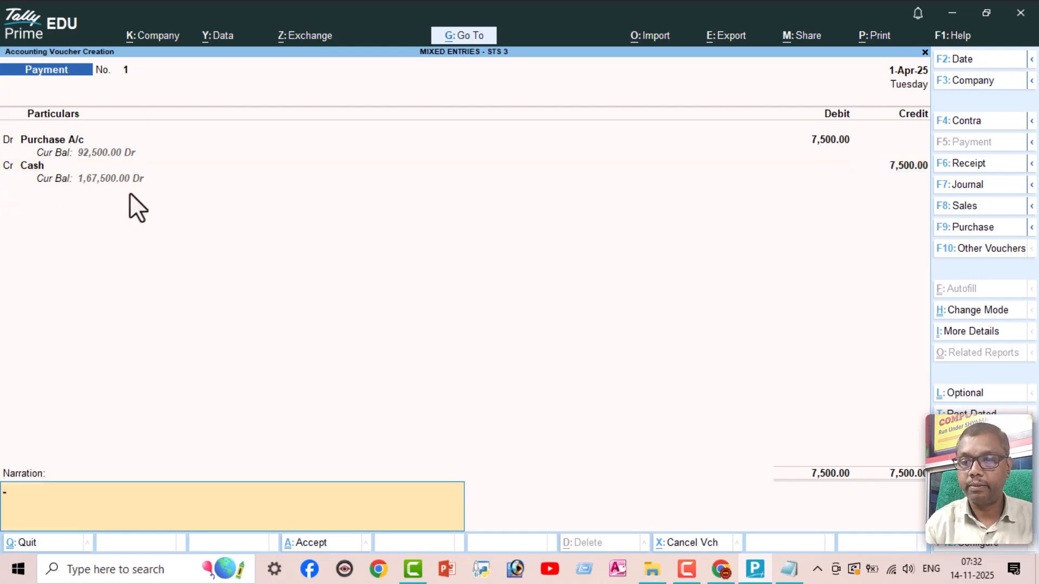
key("Return")
key("Return")
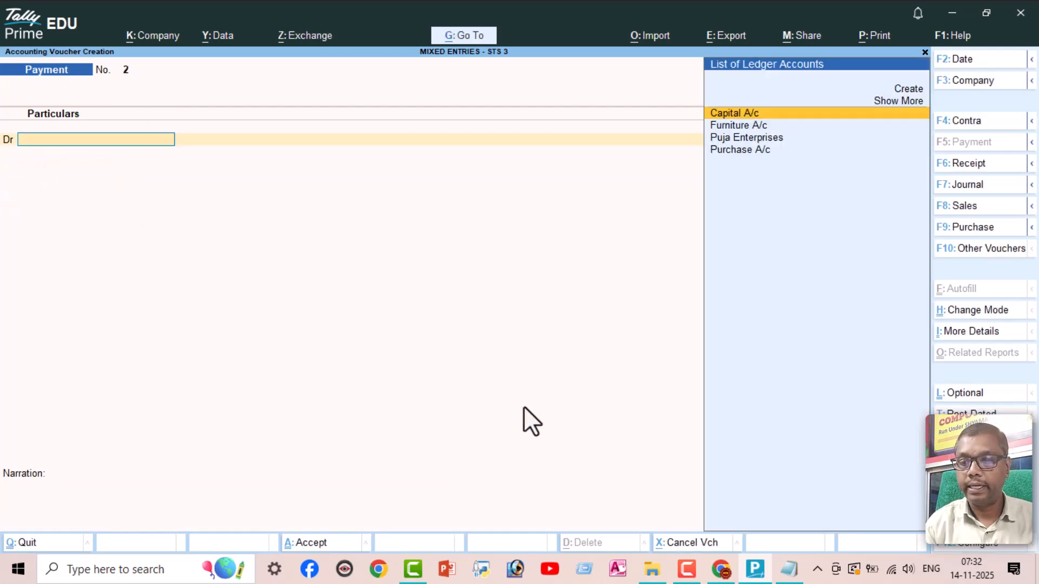
- Check the fifth transaction in the PDF, then debit Puja Enterprises with 7000 in the new TallyPrime payment voucher
left_click(722, 568)
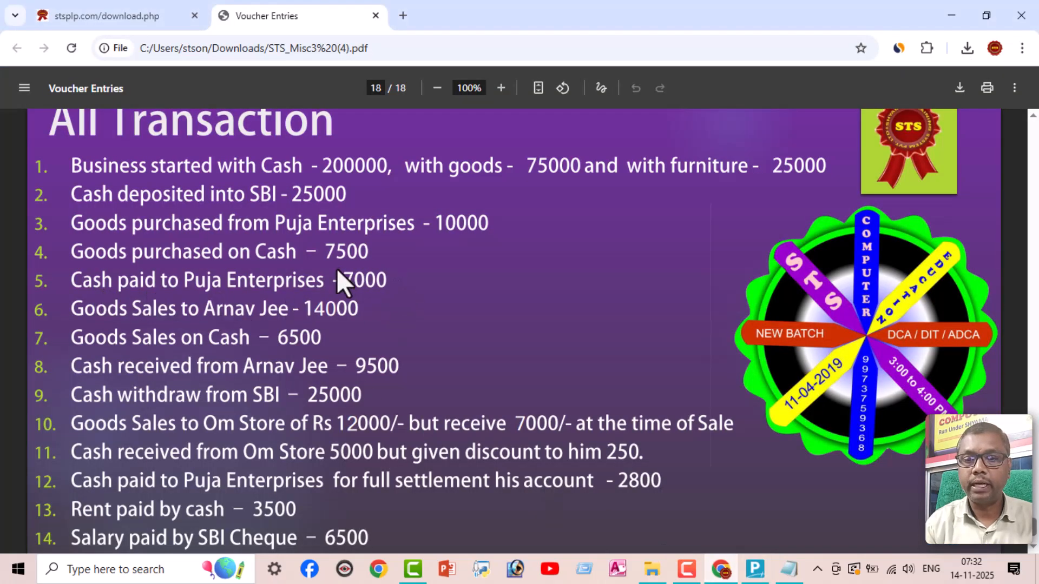
left_click(758, 577)
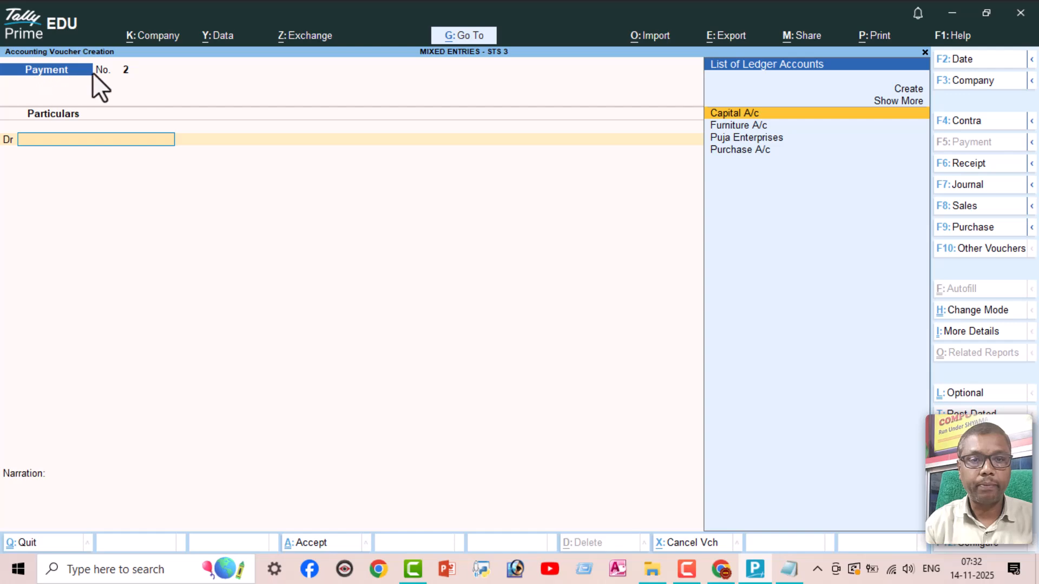
type("Pu")
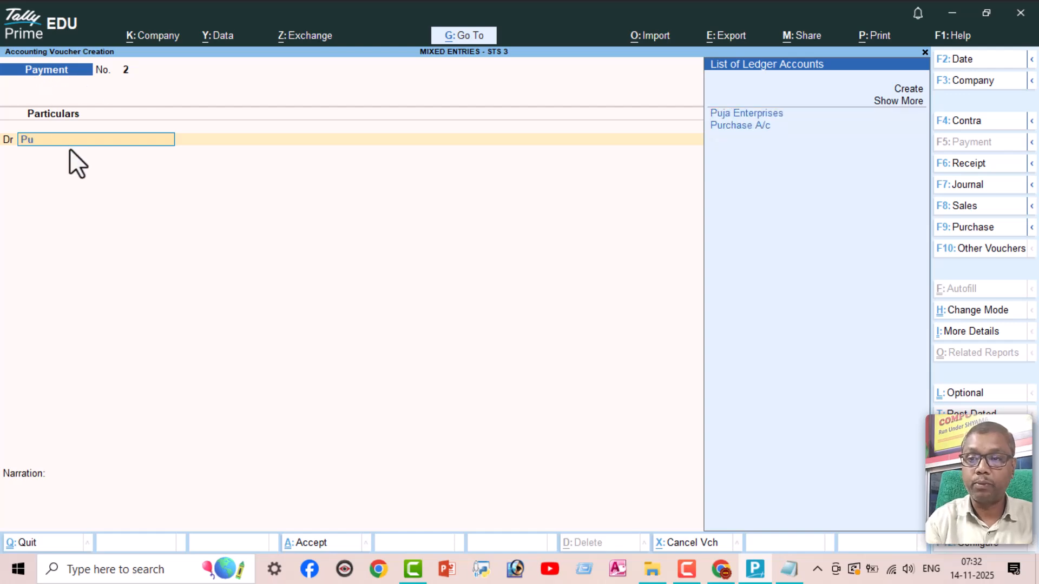
key("Return")
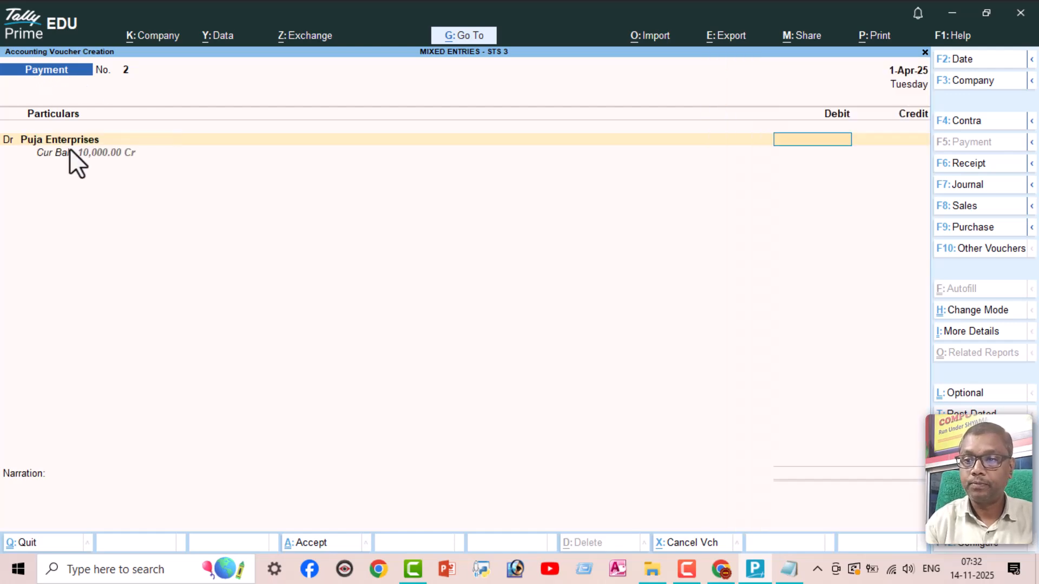
type("7000")
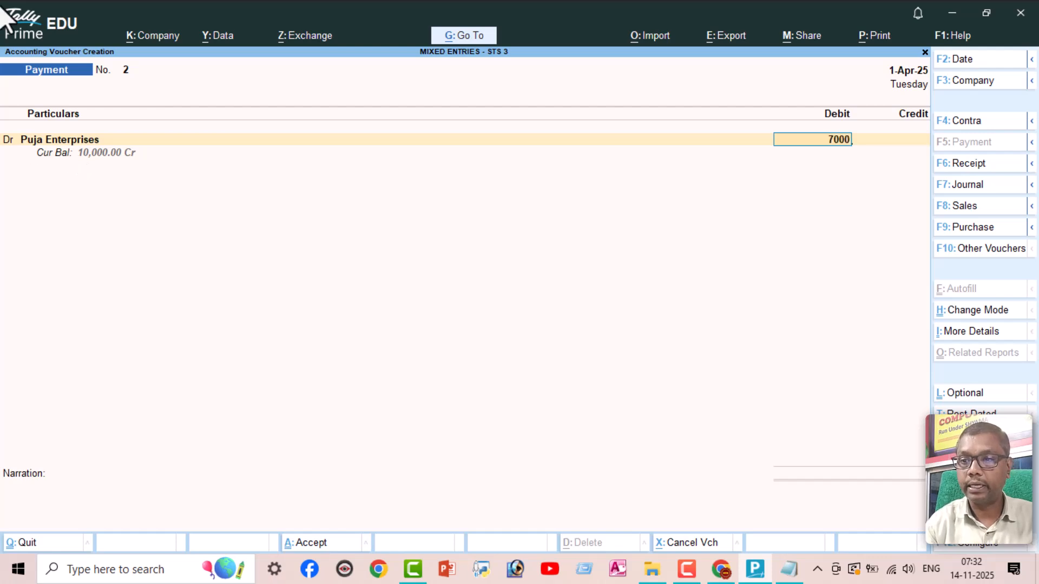
- Credit Cash with 7000 and save the Puja Enterprises payment voucher without a narration
key("Return")
key("Return")
type("Cash")
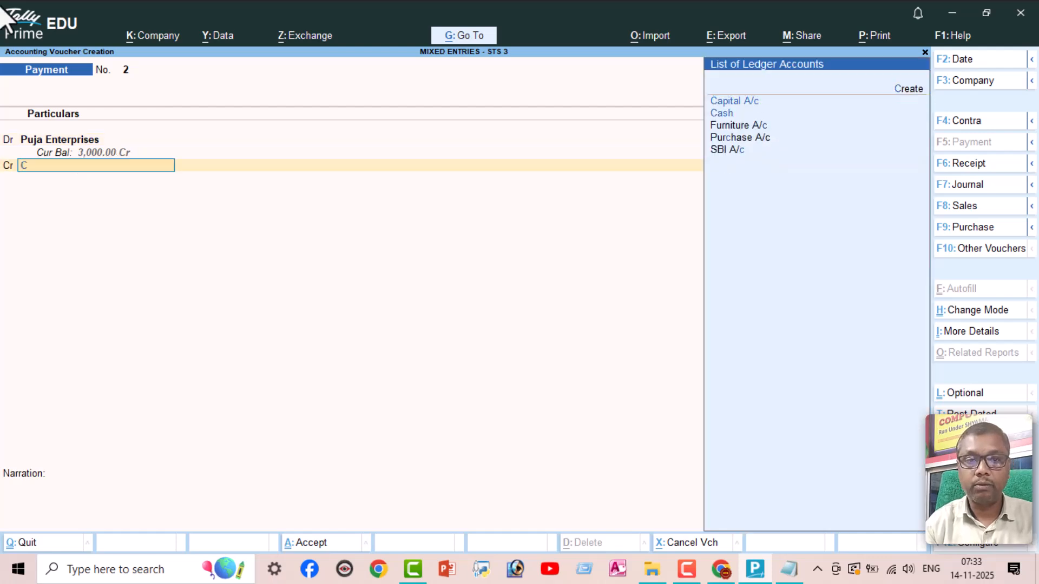
key("Return")
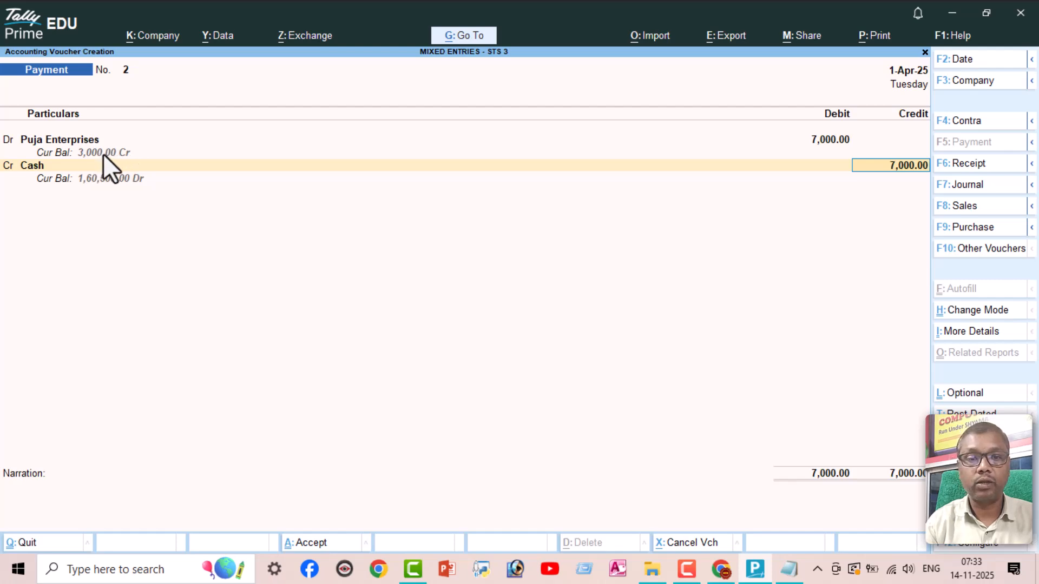
key("Return")
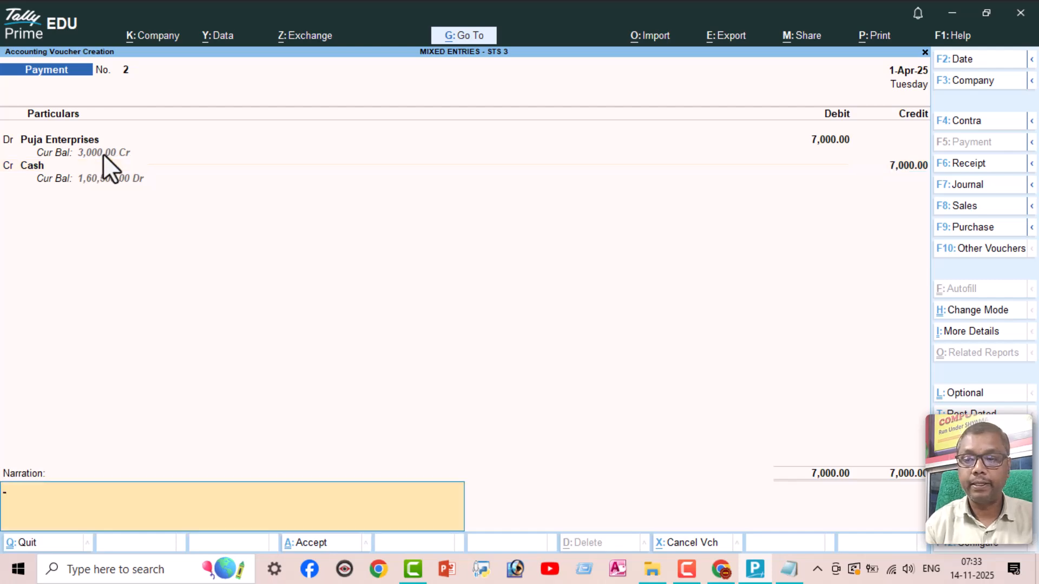
key("Return")
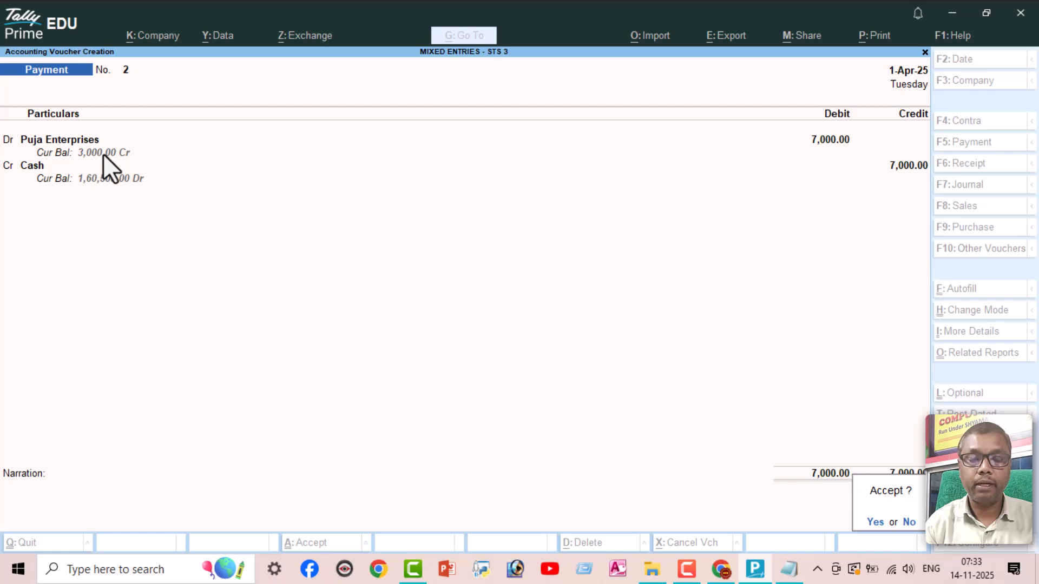
key("Return")
- Check the sixth transaction in the PDF, then open a sales voucher in TallyPrime and set it to As Voucher mode
left_click(722, 568)
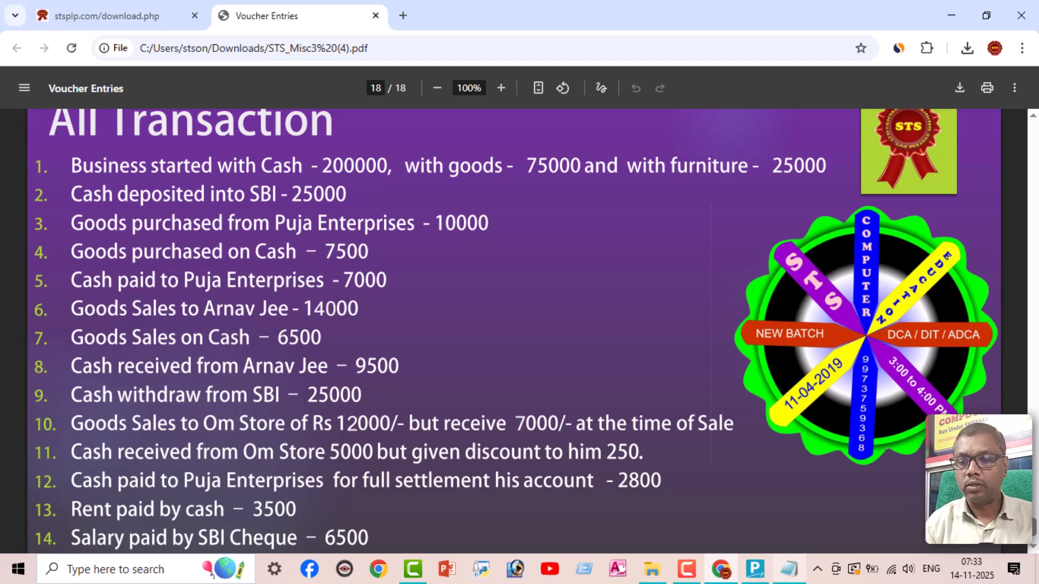
left_click(755, 577)
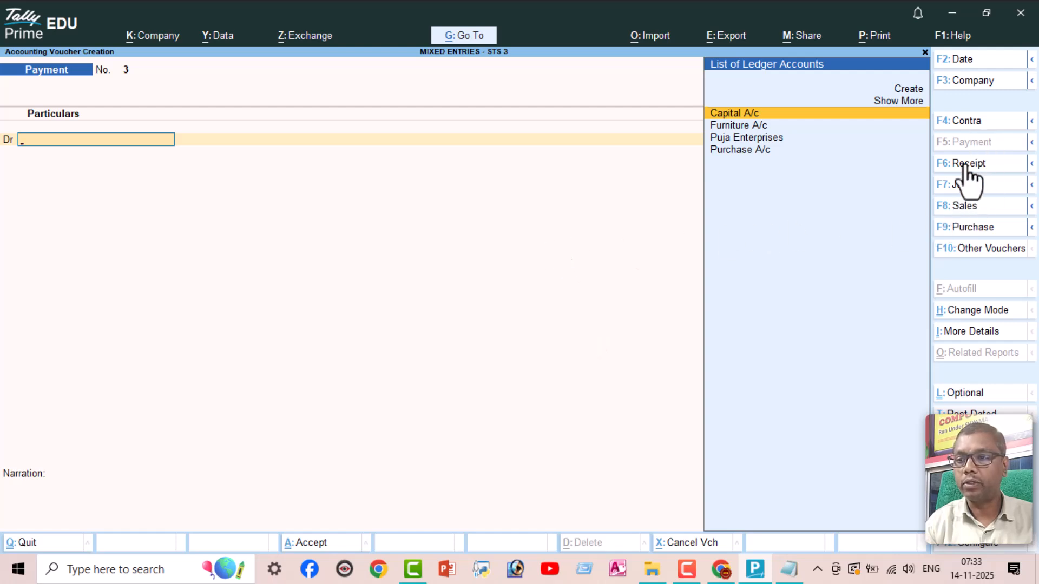
left_click(978, 205)
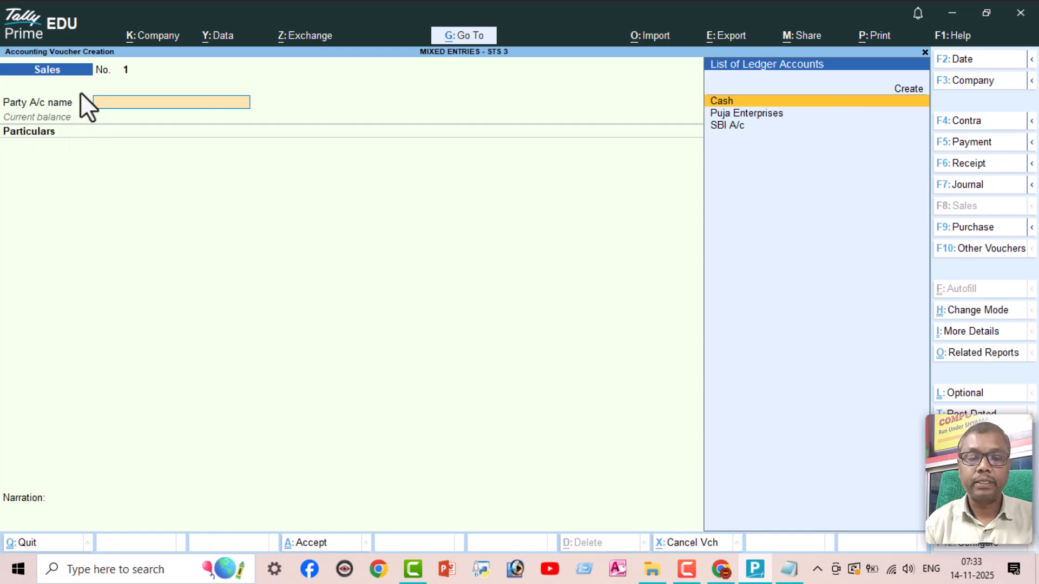
key("ctrl+h")
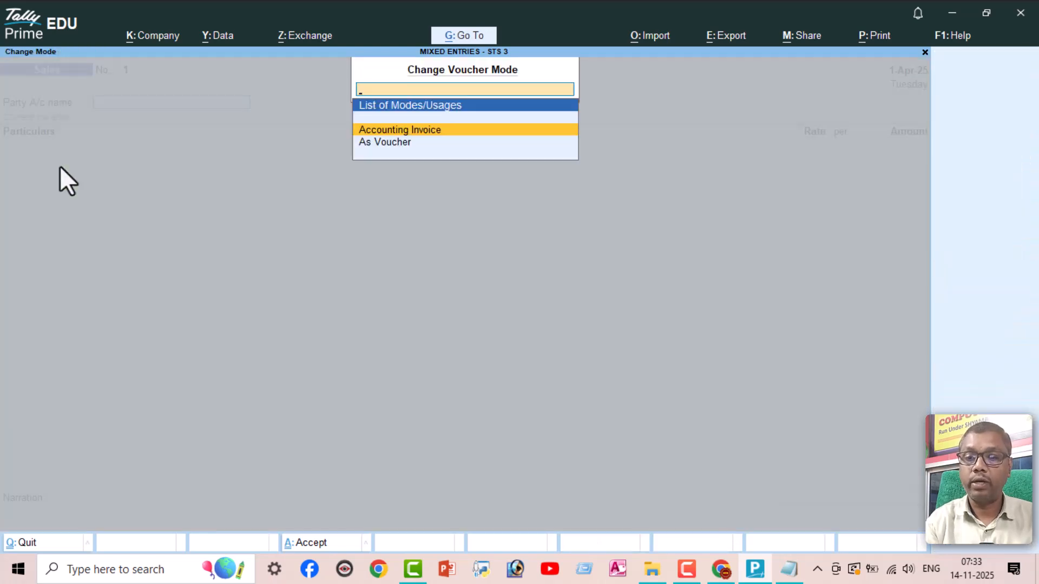
key("Down")
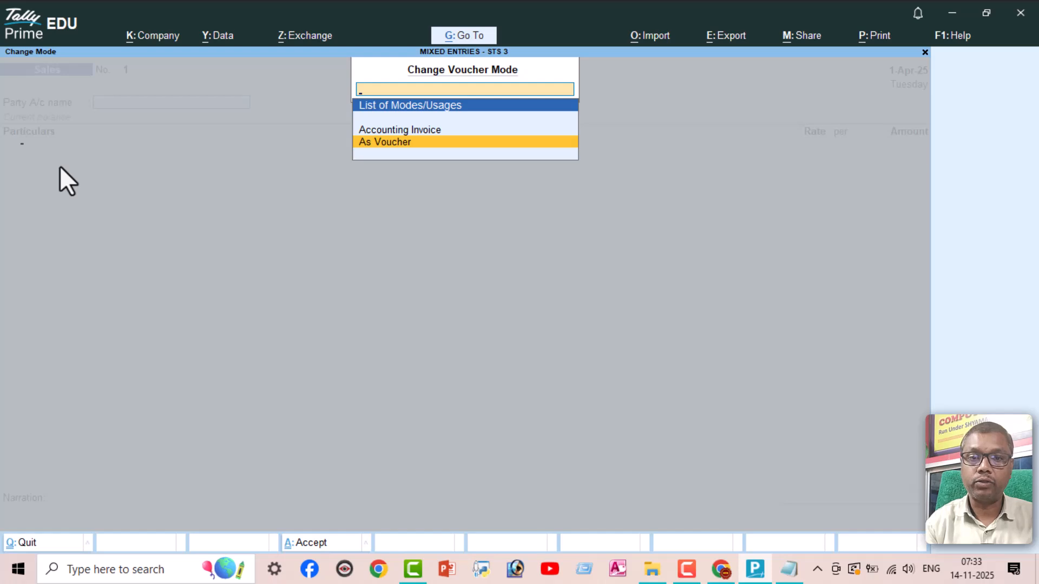
key("Return")
- Create a ledger with the customer's name from the sixth transaction under Sundry Debtors, leaving the address blank, and save it
key("alt+c")
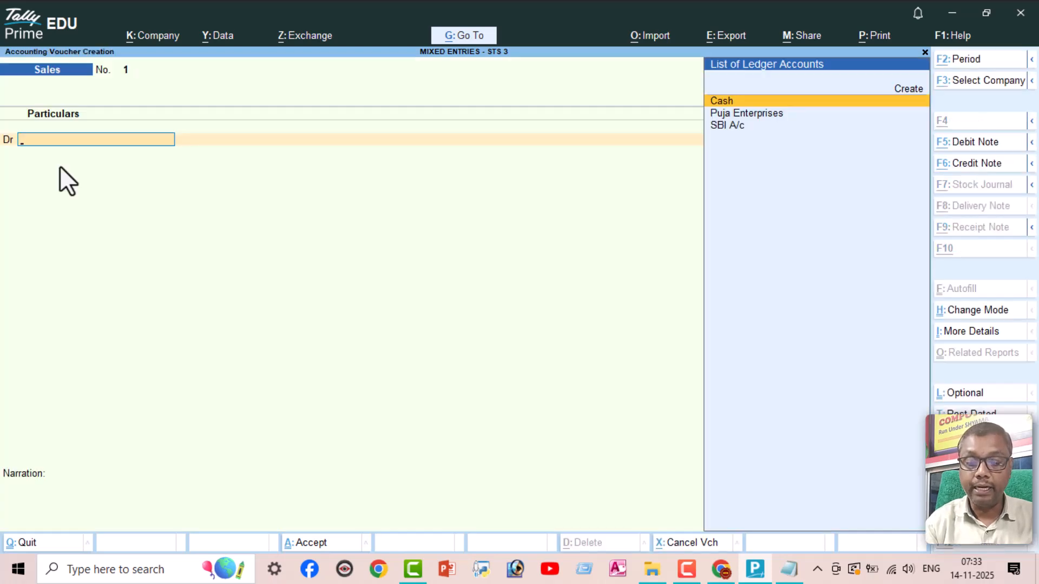
type("Arnav Jee")
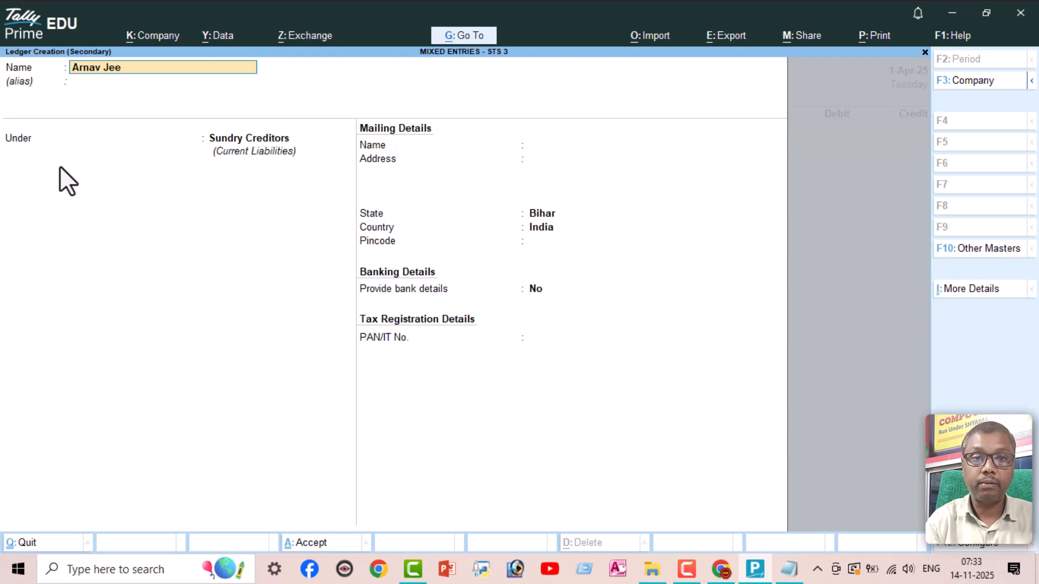
key("Return")
key("Return")
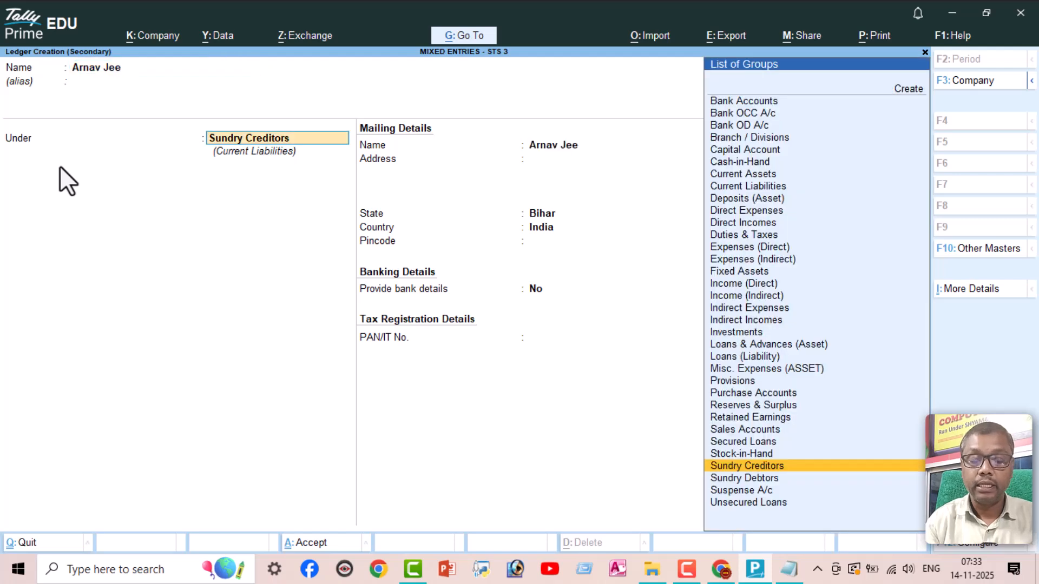
key("Down")
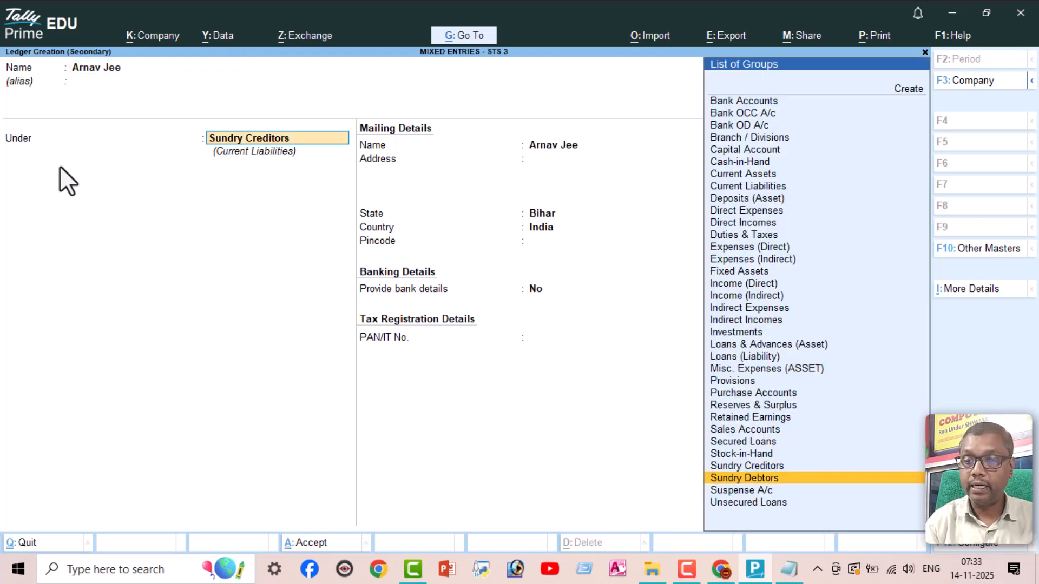
key("Return")
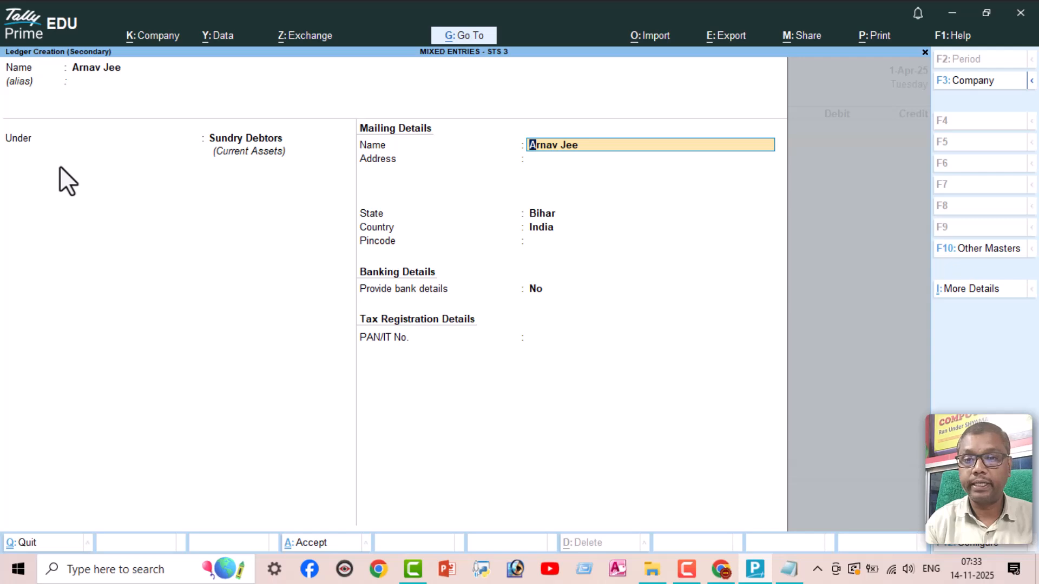
key("Return")
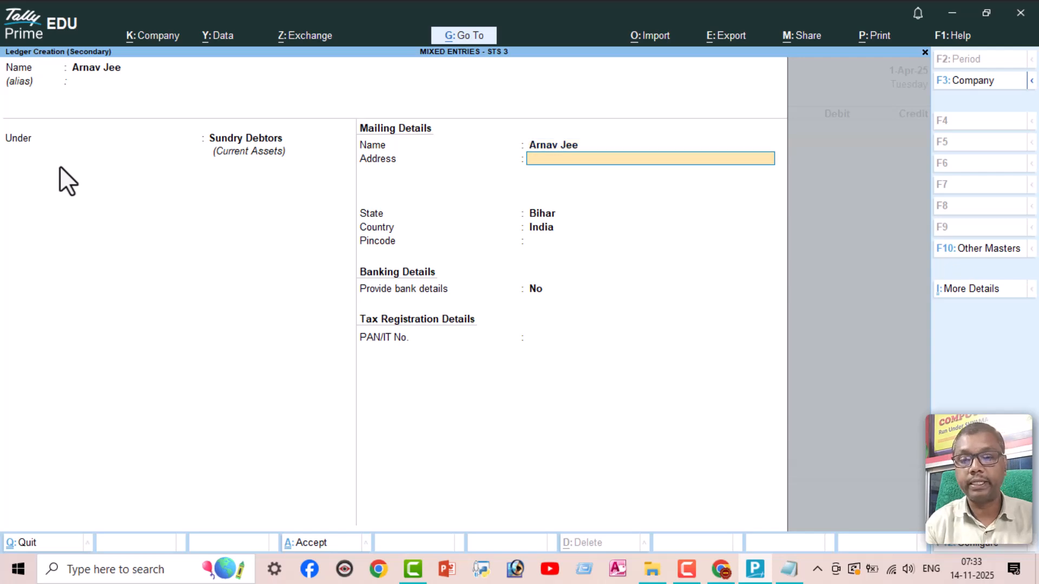
key("ctrl")
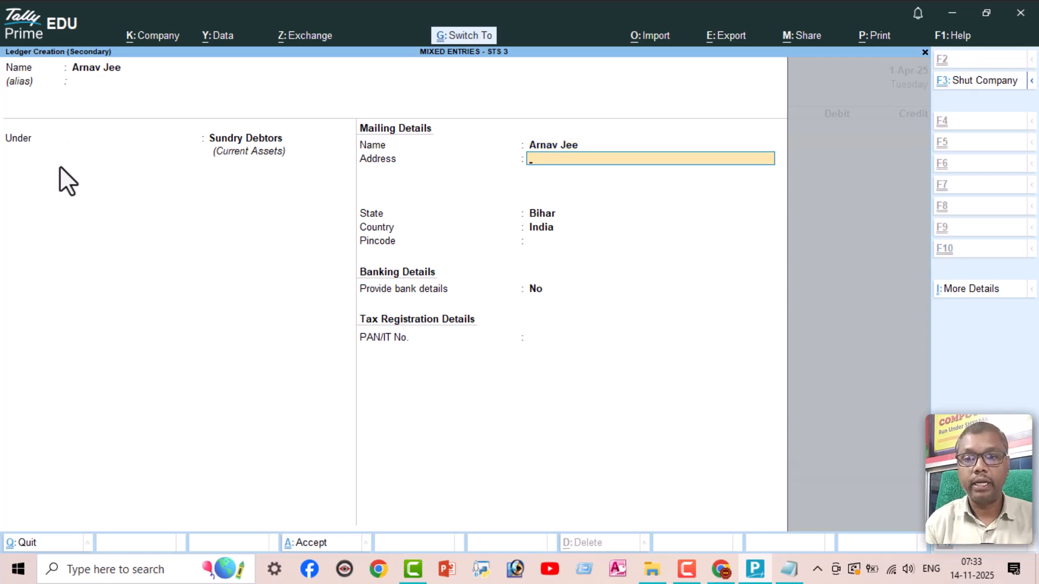
key("ctrl+a")
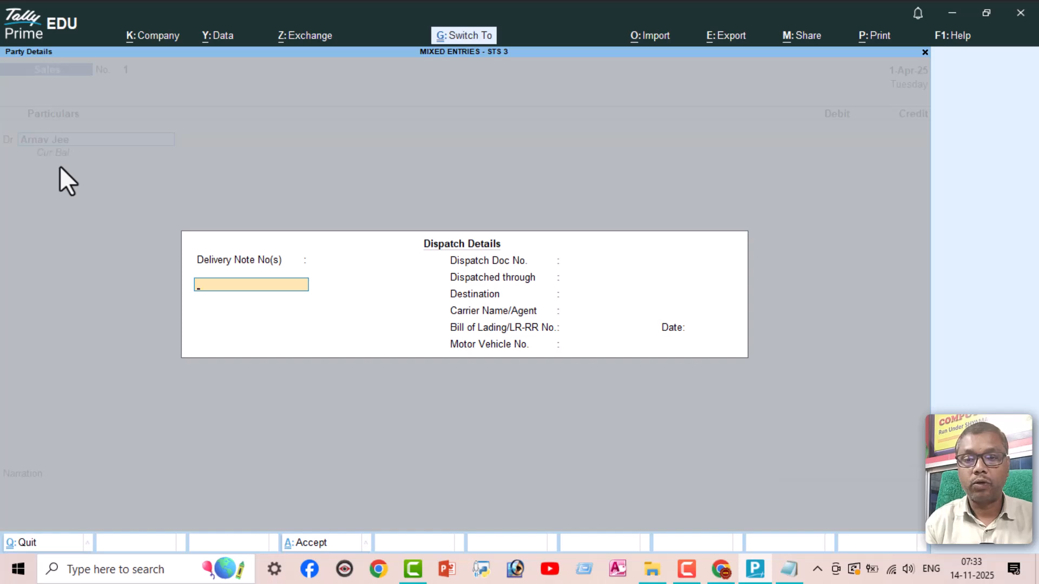
- Skip the dispatch and party details, check the sixth transaction's amount in the PDF, and debit the customer with 14000 in the TallyPrime sales voucher
key("Escape")
key("ctrl+a")
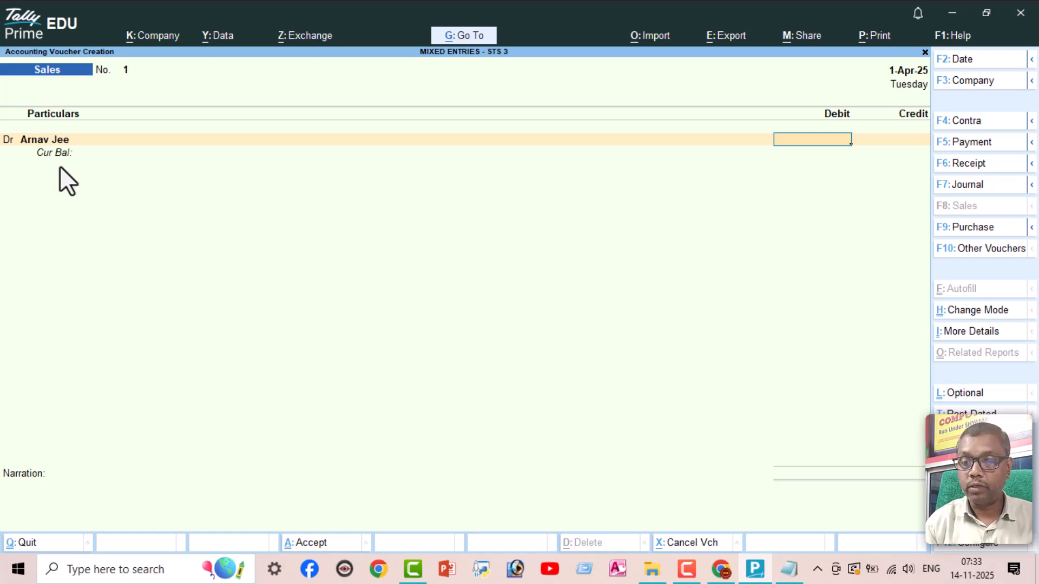
left_click(722, 570)
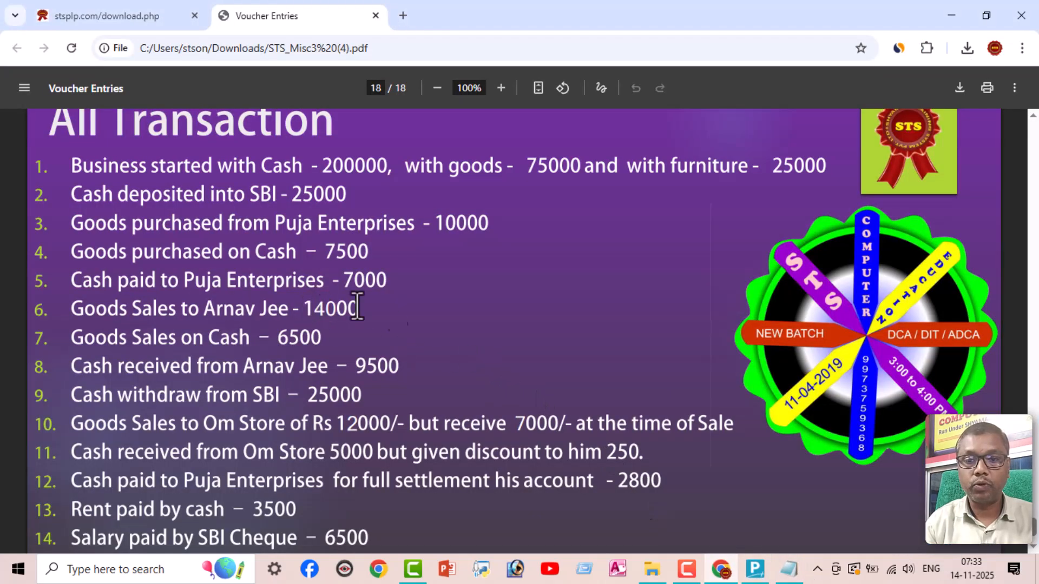
left_click(754, 569)
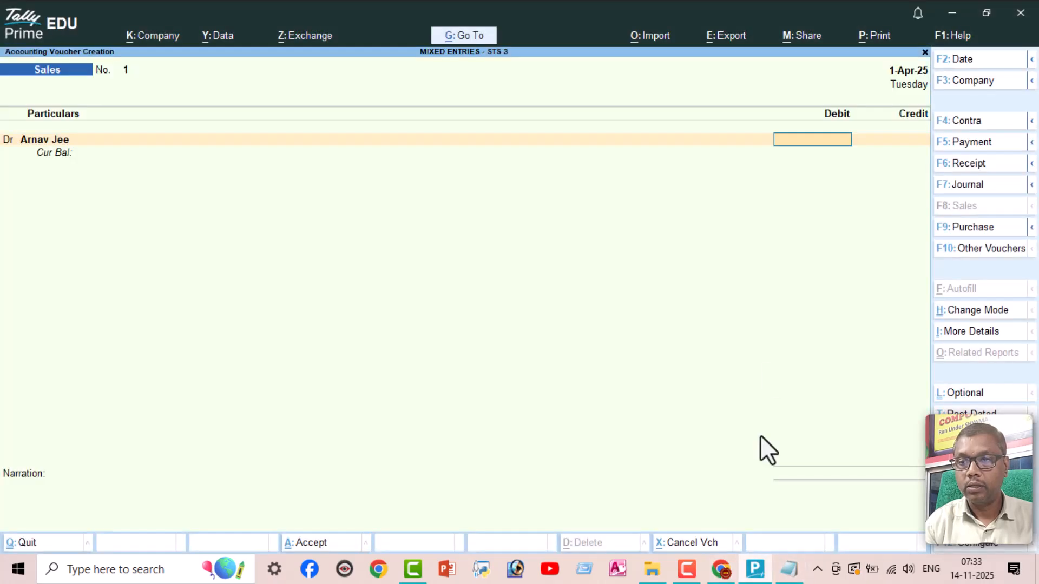
type("14000")
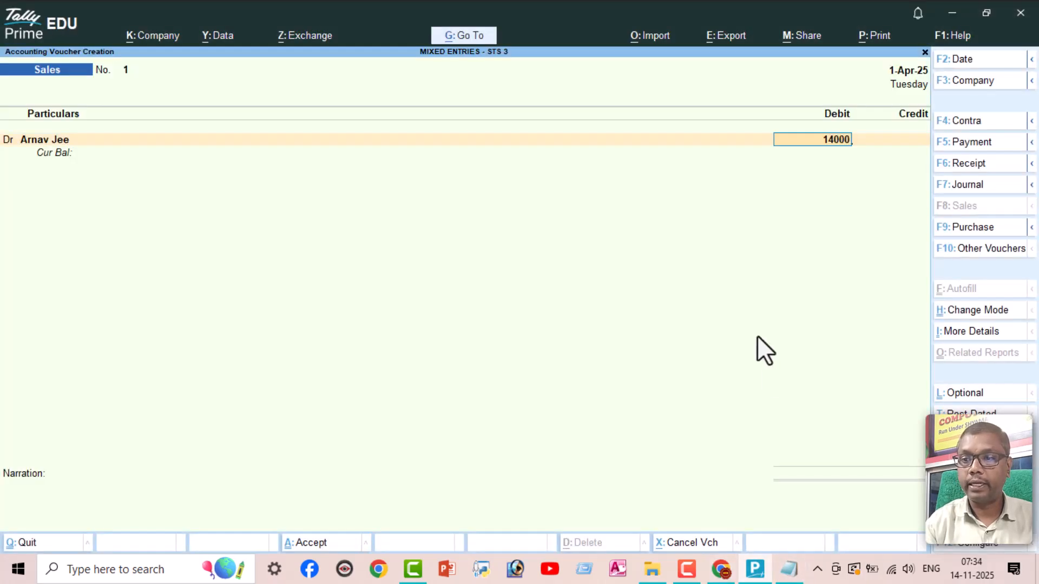
key("Return")
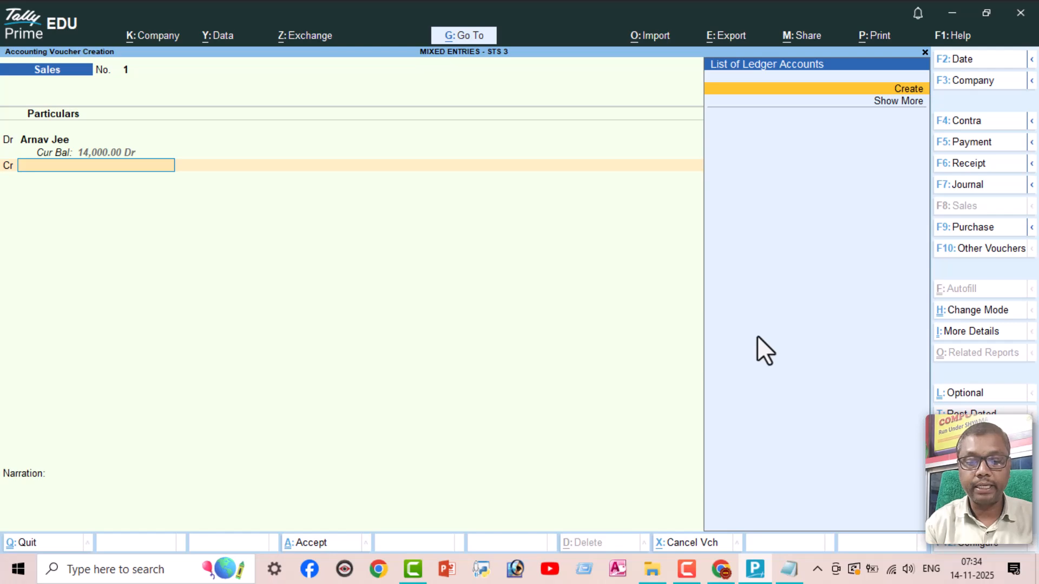
- Credit the 14000 to a new Sale A/c ledger created under Sales Accounts, and save the sales voucher without a narration
key("alt+c")
type("Sale A/c")
key("Return")
key("Return")
type("Sal")
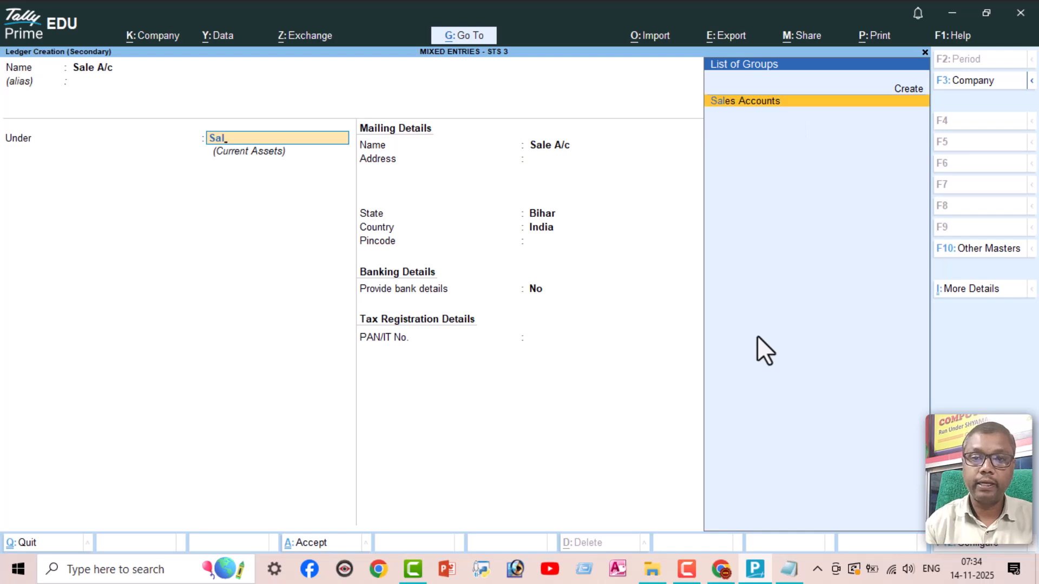
key("Return")
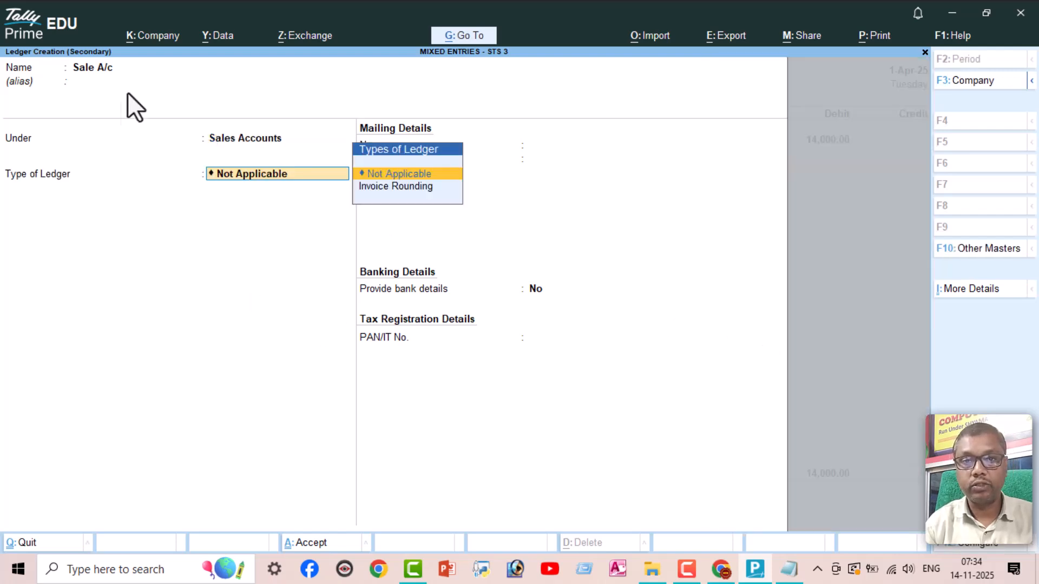
key("ctrl+a")
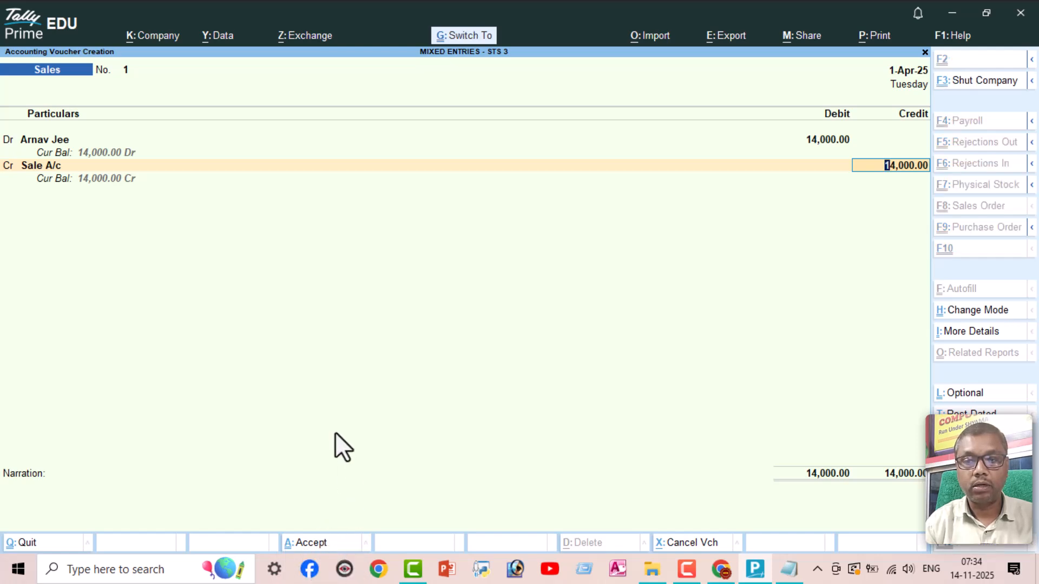
key("ctrl+a")
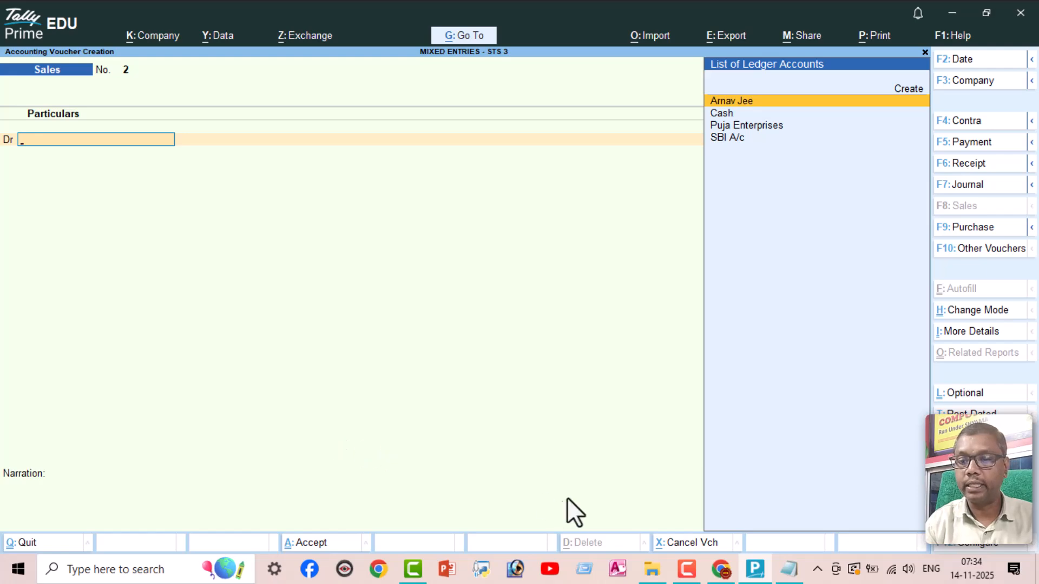
- Check the seventh transaction in the PDF, then credit Sale A/c with 6500 in a new TallyPrime receipt voucher
left_click(724, 569)
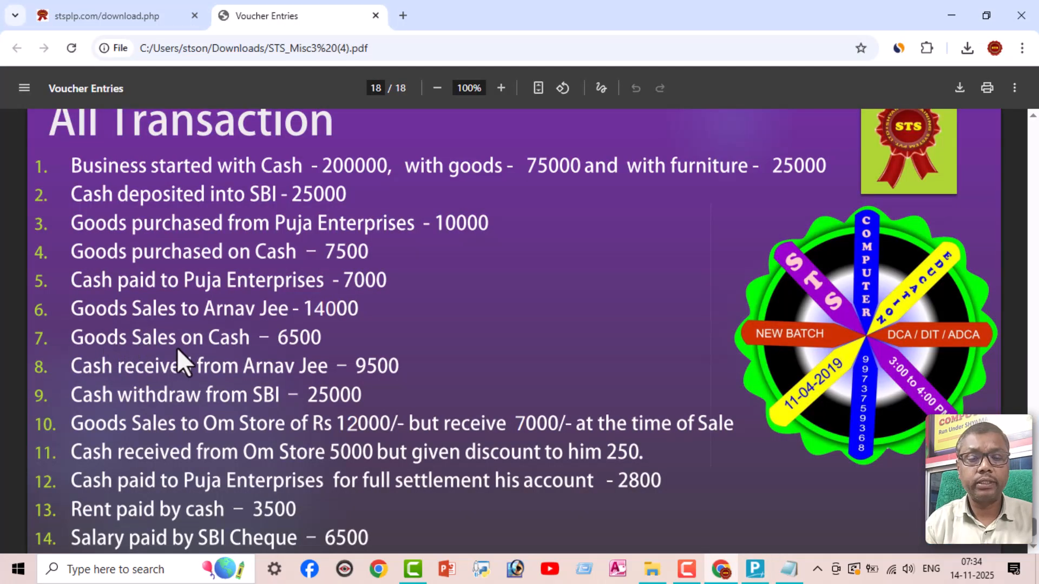
left_click(754, 569)
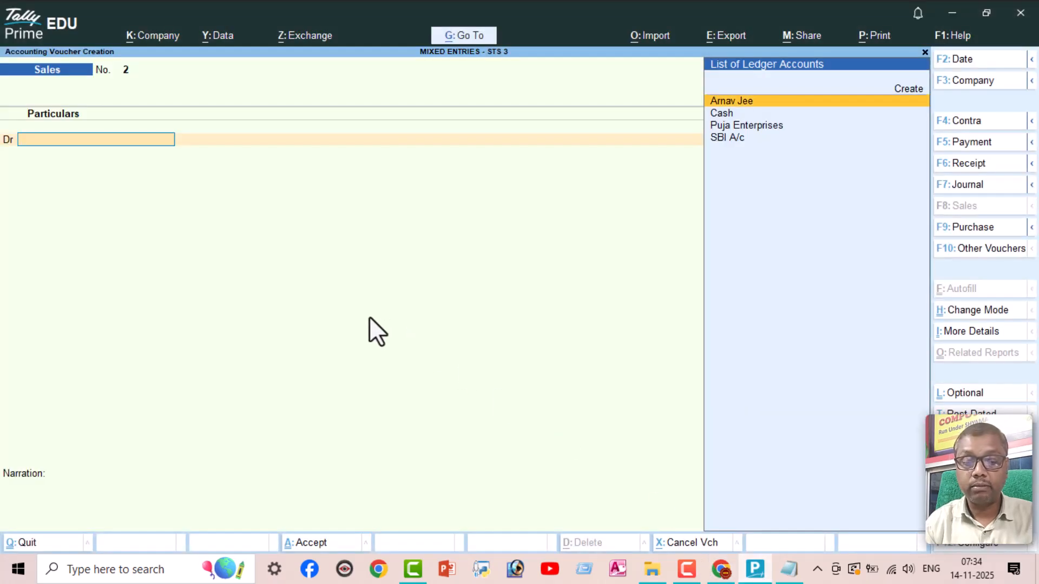
left_click(968, 163)
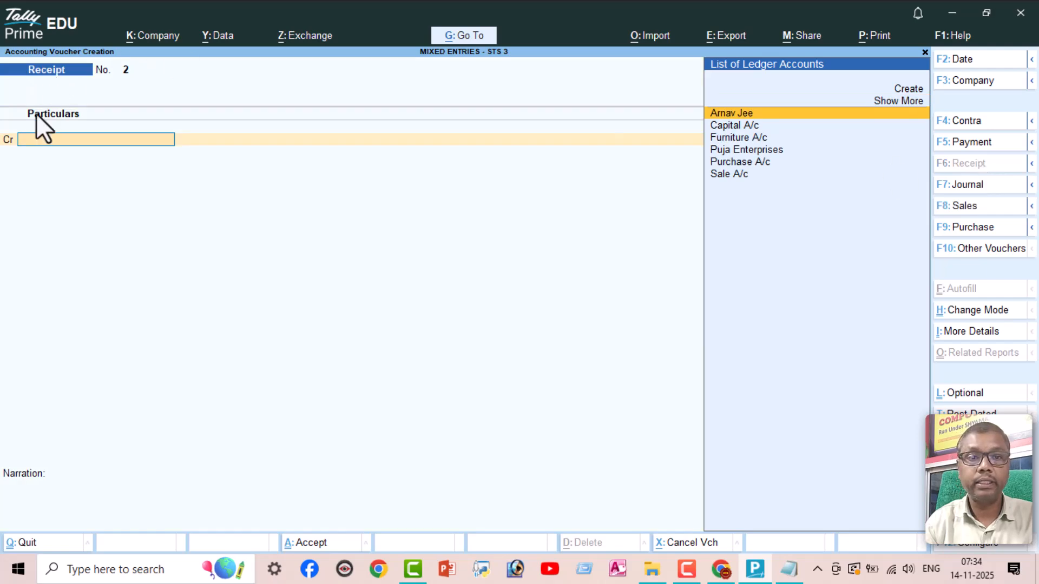
type("Sa")
key("Return")
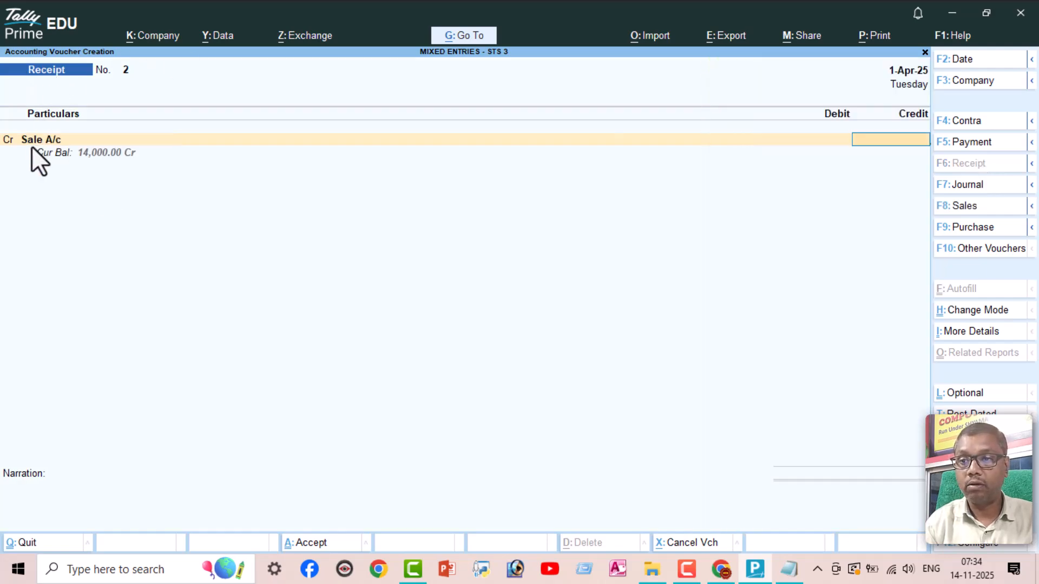
left_click(720, 569)
left_click(723, 569)
type("6")
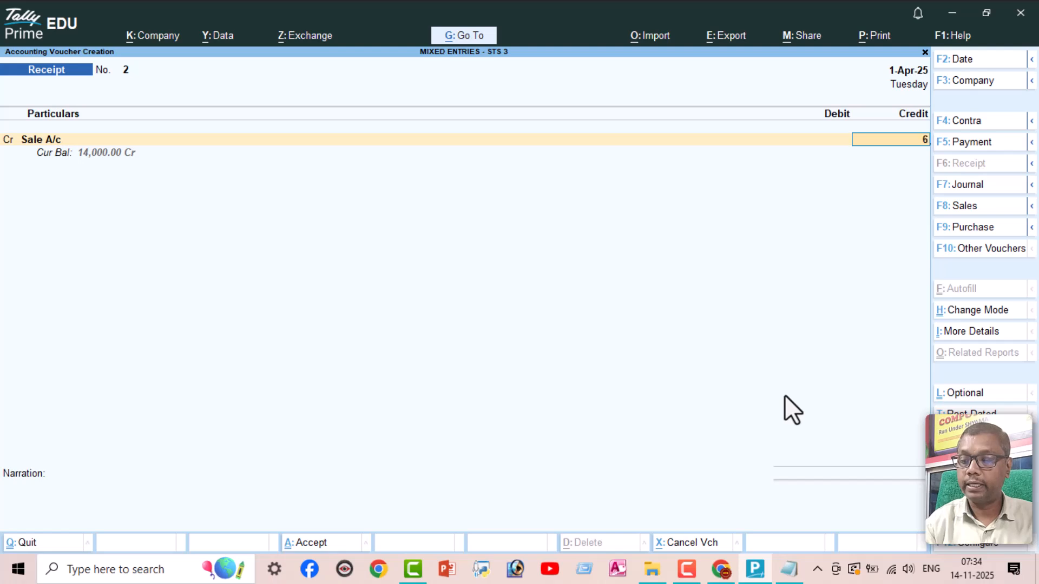
type("500")
key("Return")
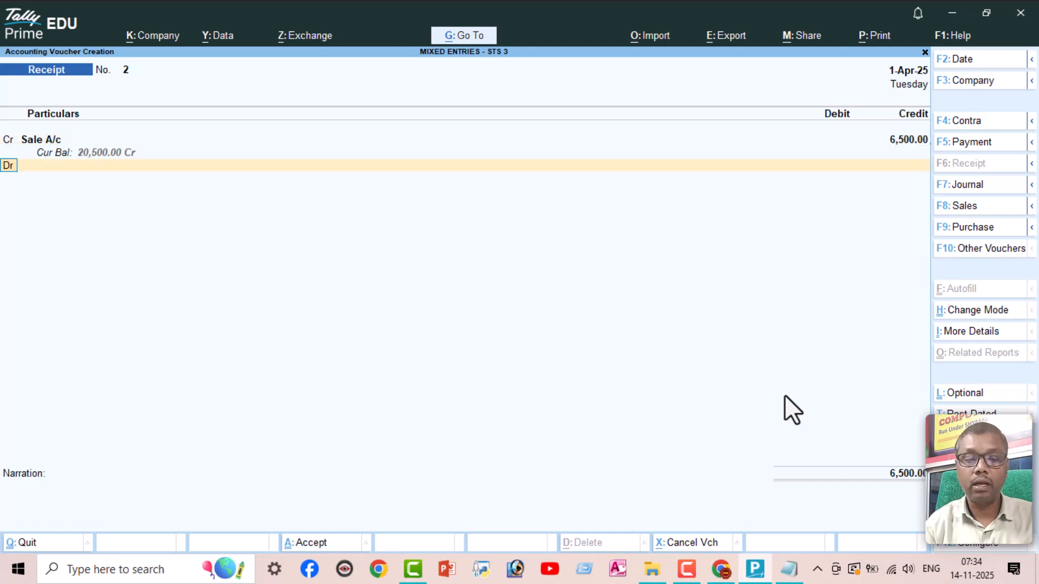
- Debit Cash with 6500 and save the cash sale receipt voucher without a narration
type("Cas")
key("Return")
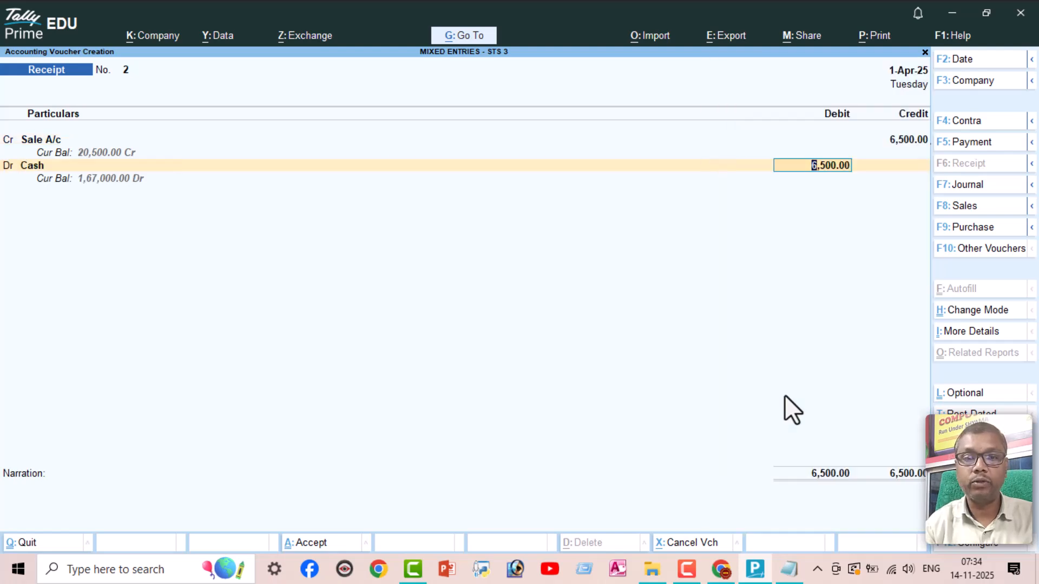
key("Return")
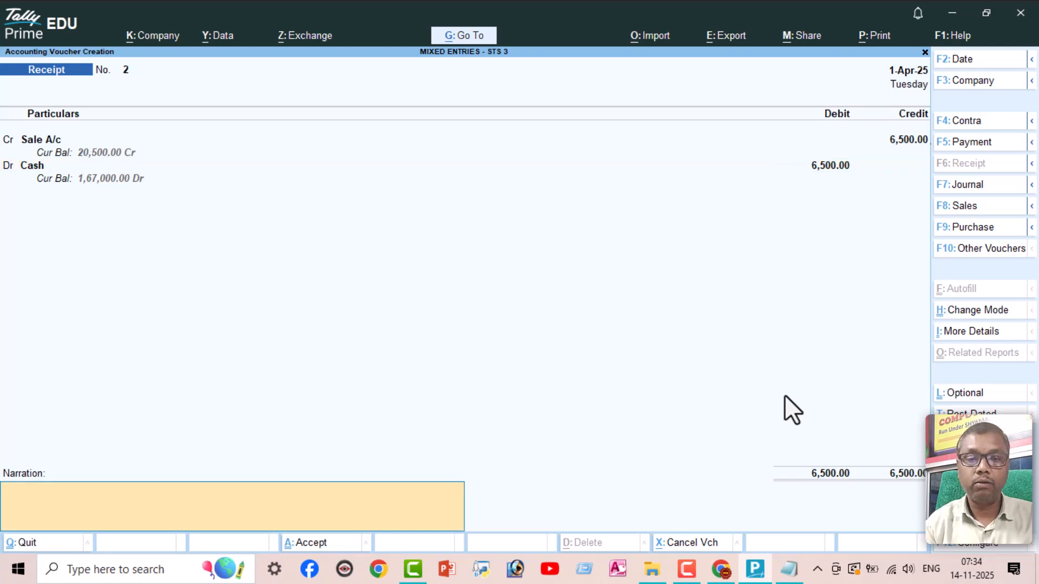
key("Return")
key("Return")
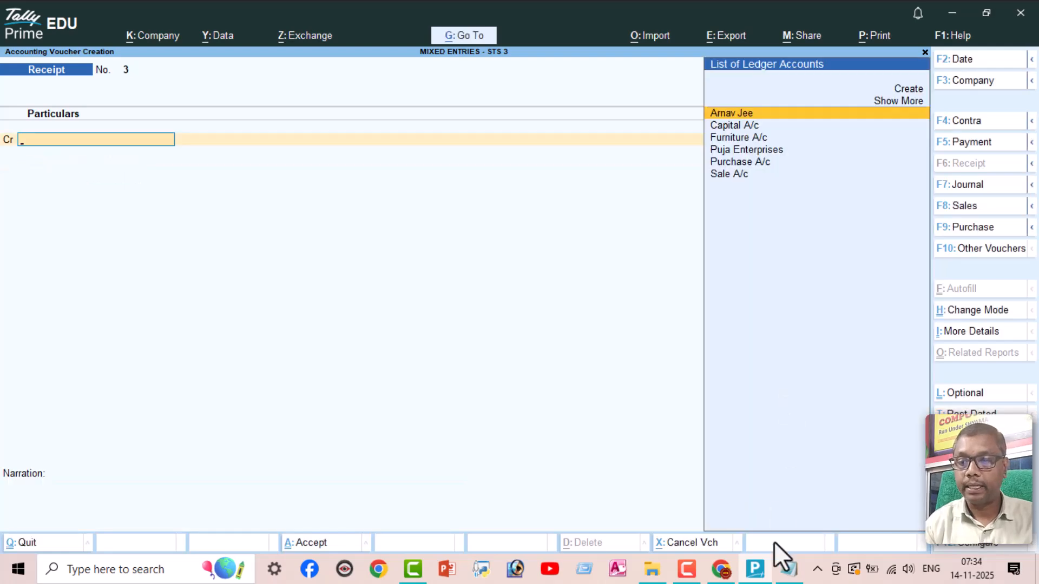
- Check the eighth transaction in the PDF, then credit the customer's ledger with 9500 in the new TallyPrime receipt voucher
left_click(722, 568)
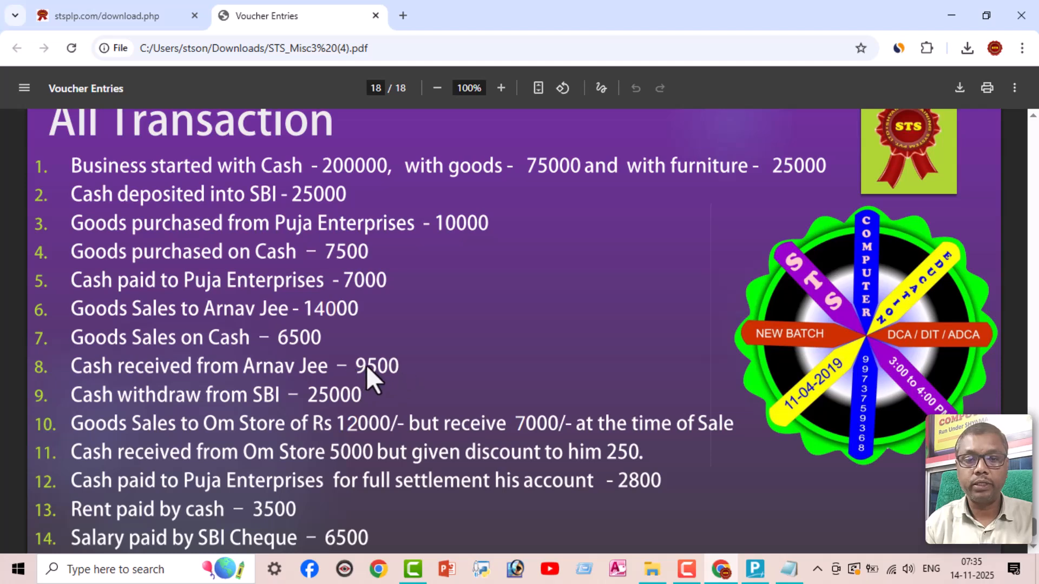
left_click(754, 568)
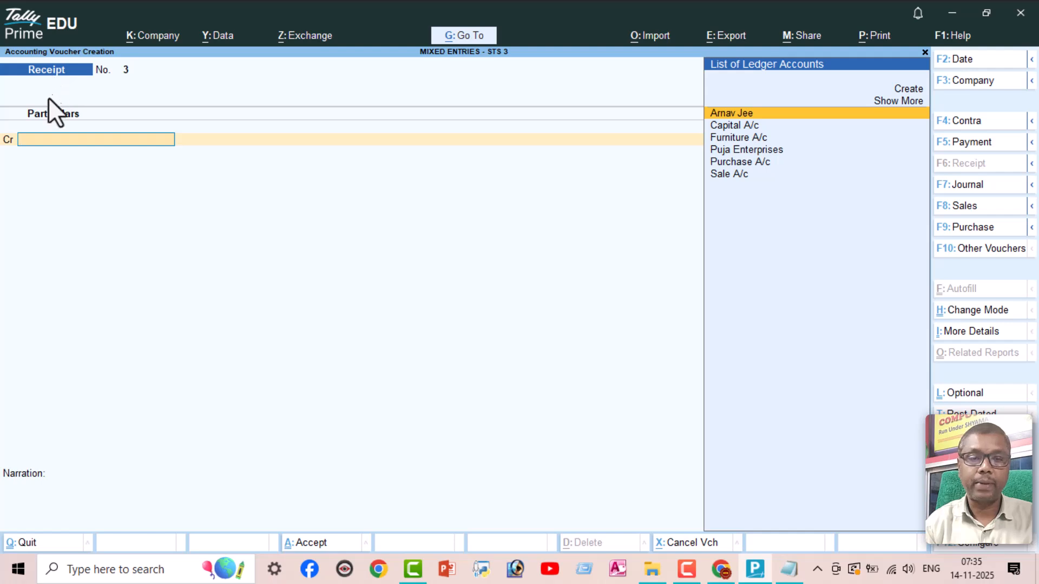
type("Ar")
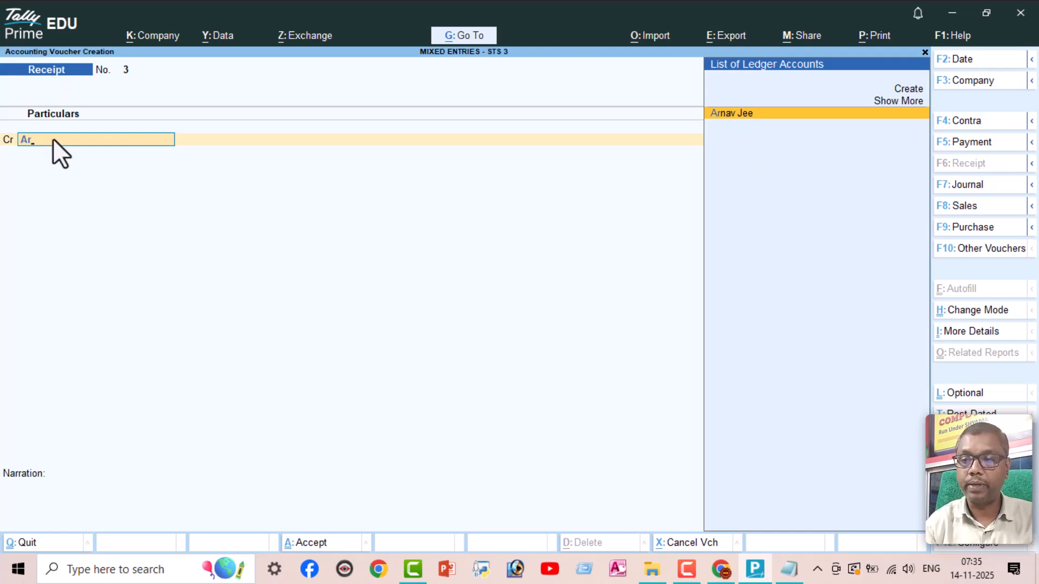
key("Return")
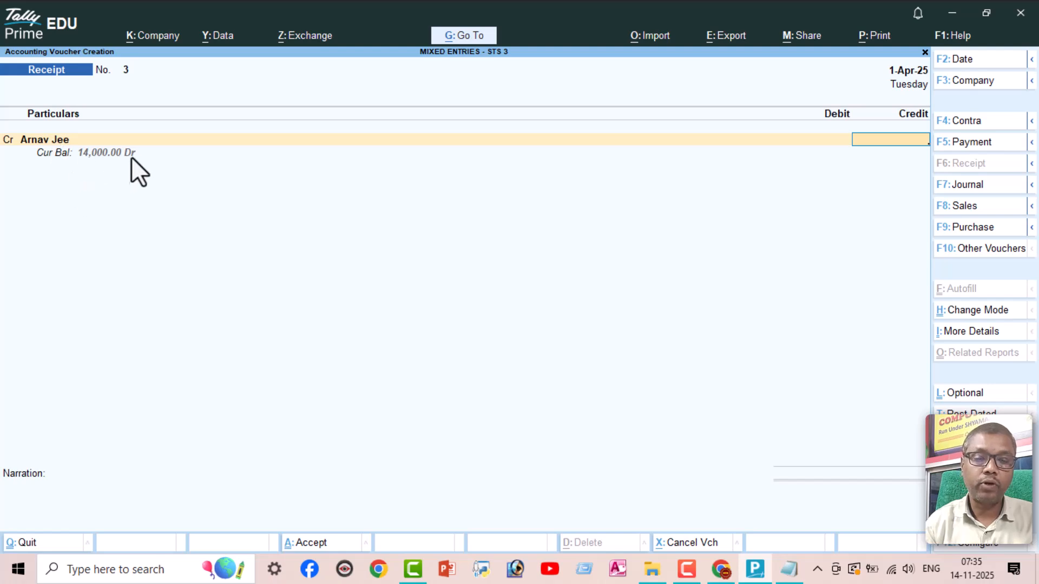
type("9500")
key("Return")
- Debit Cash with 9500 and save the customer's receipt voucher without a narration
key("d")
key("Return")
type("Cas")
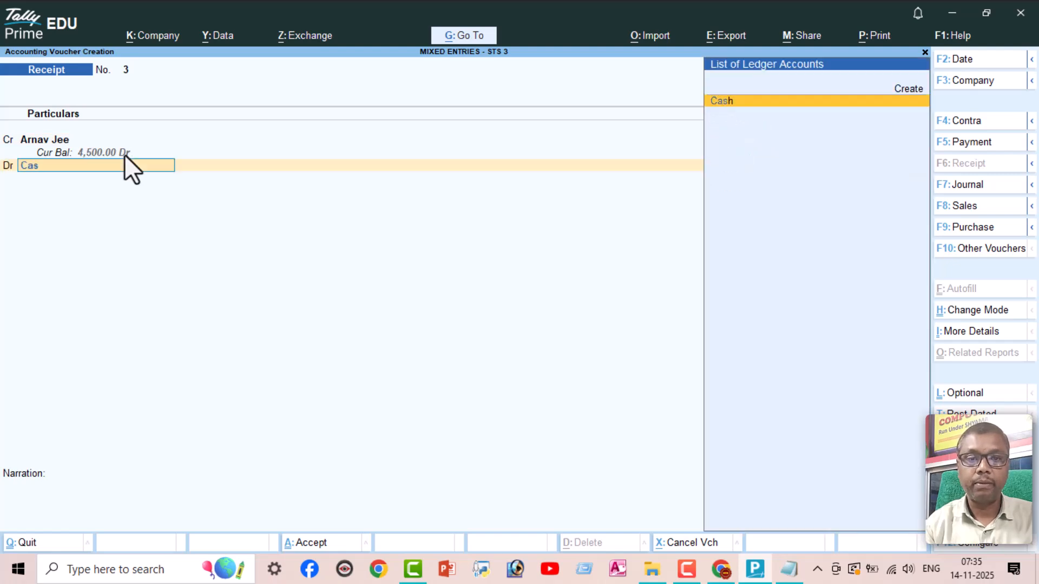
key("Return")
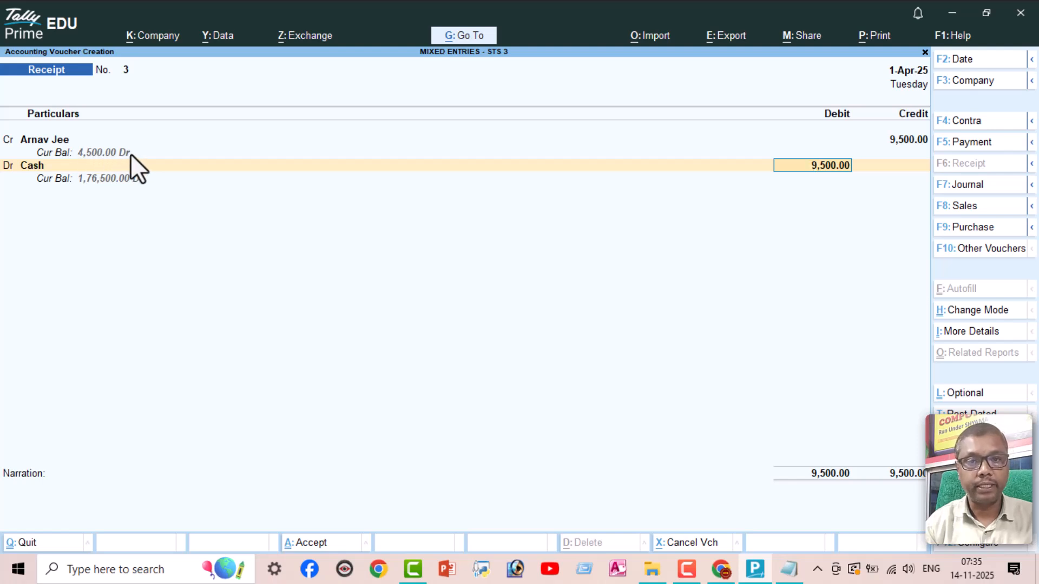
key("Return")
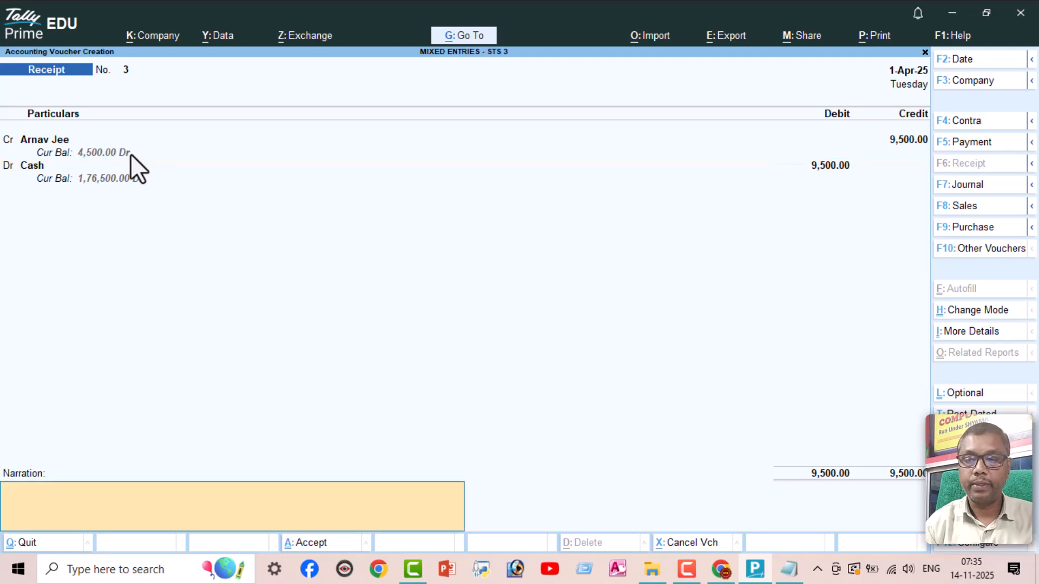
key("Return")
key("Return")
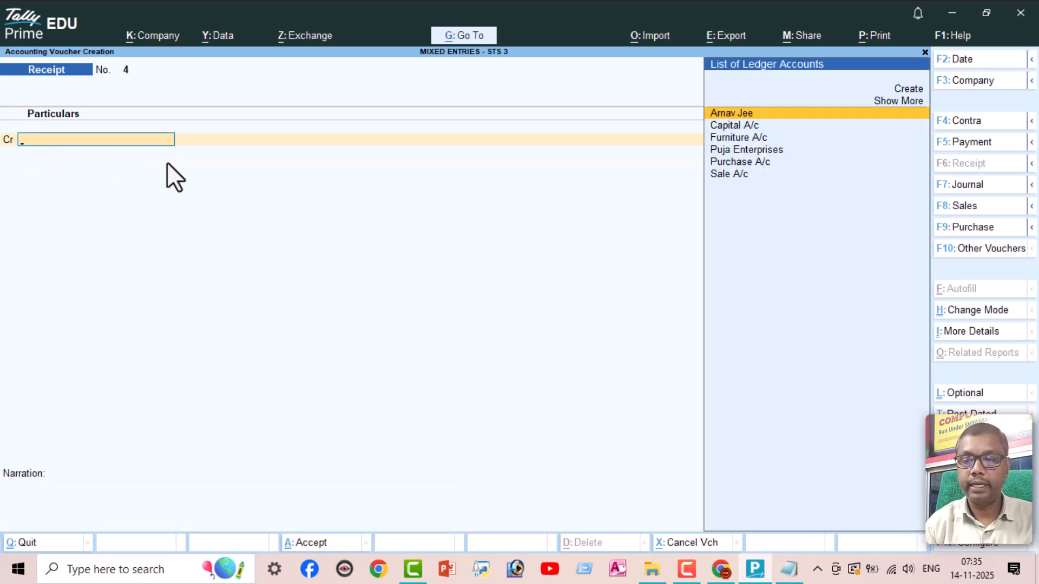
- Check the ninth transaction in the PDF, then open a contra voucher in TallyPrime and credit SBI A/c with 2500
left_click(721, 569)
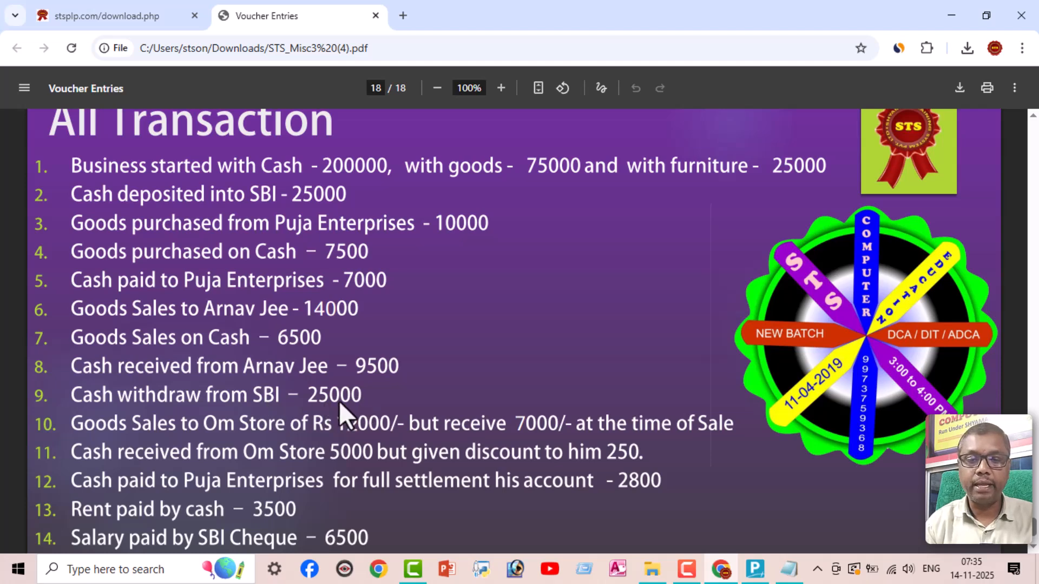
left_click(753, 566)
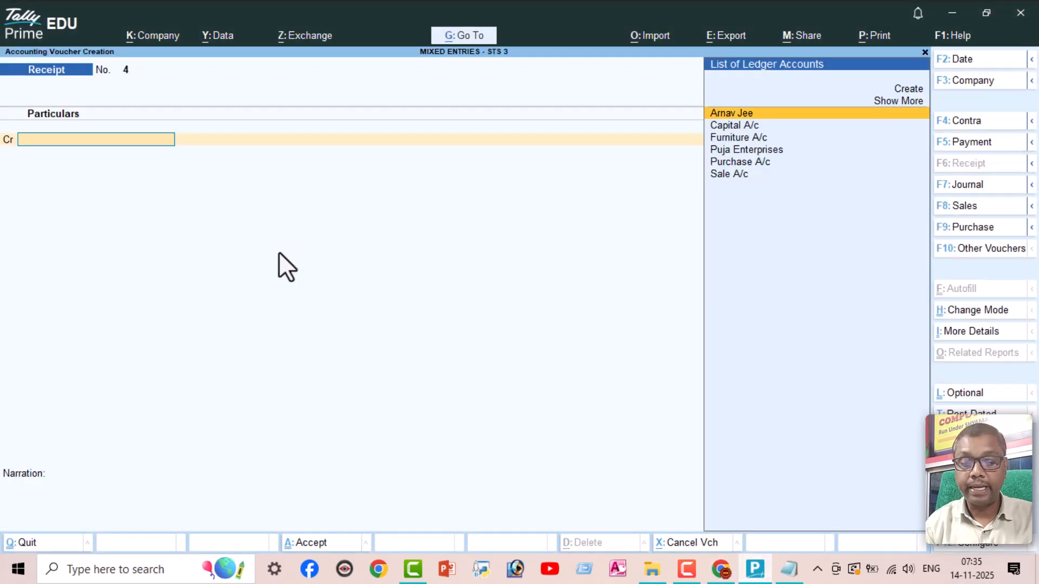
key("F4")
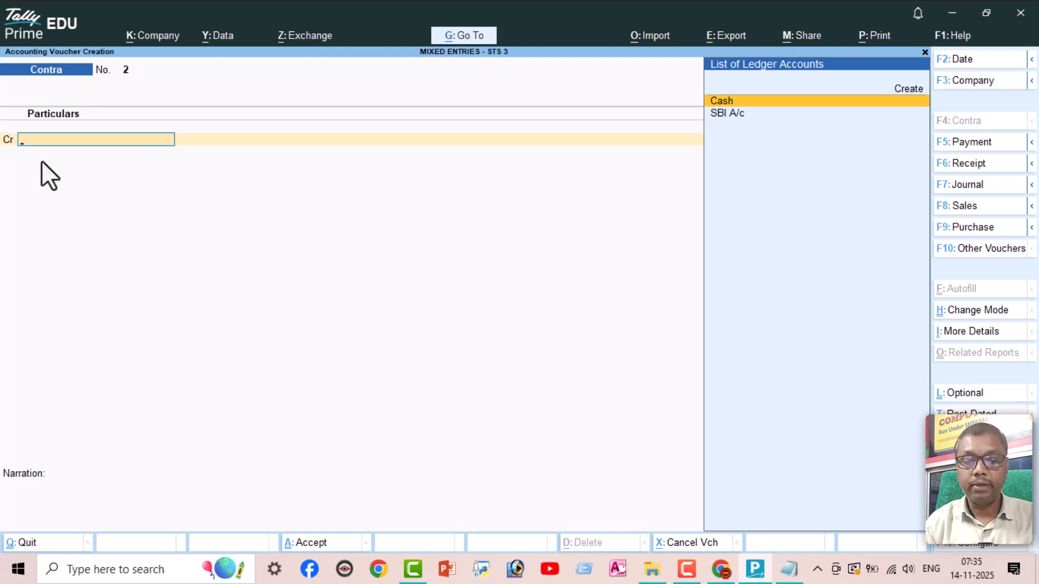
type("sb")
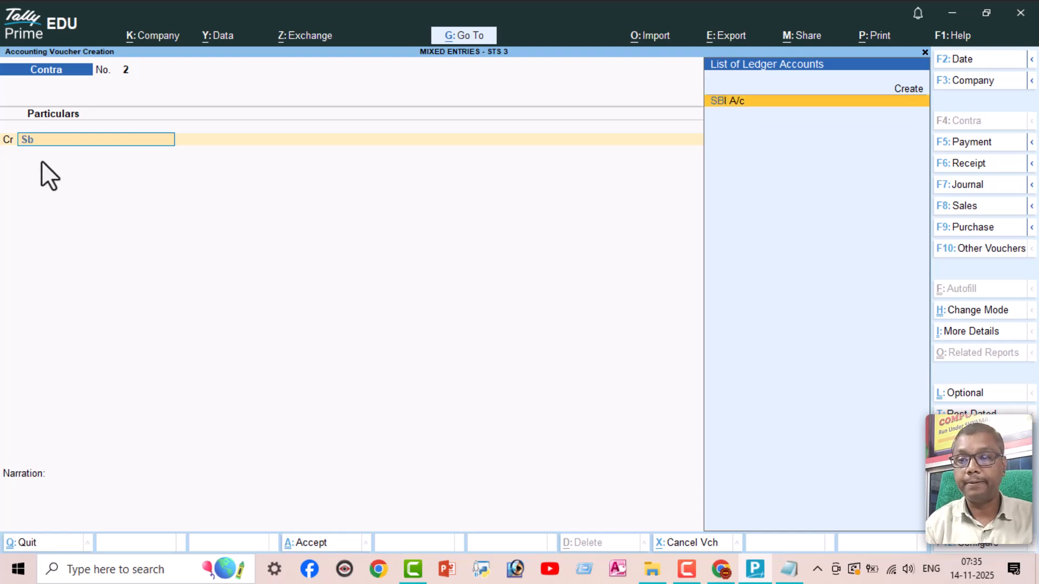
key("Return")
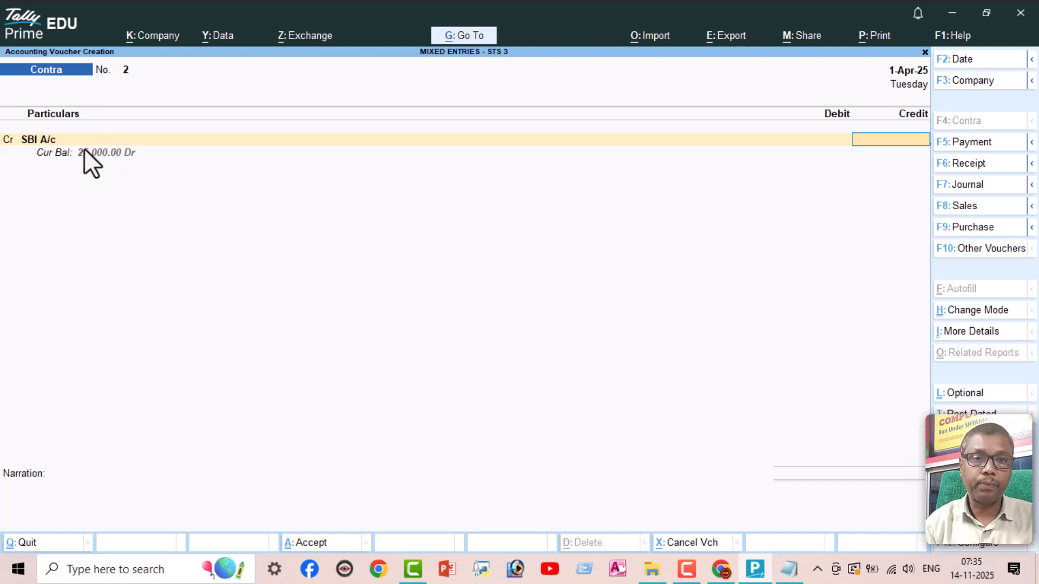
type("2500")
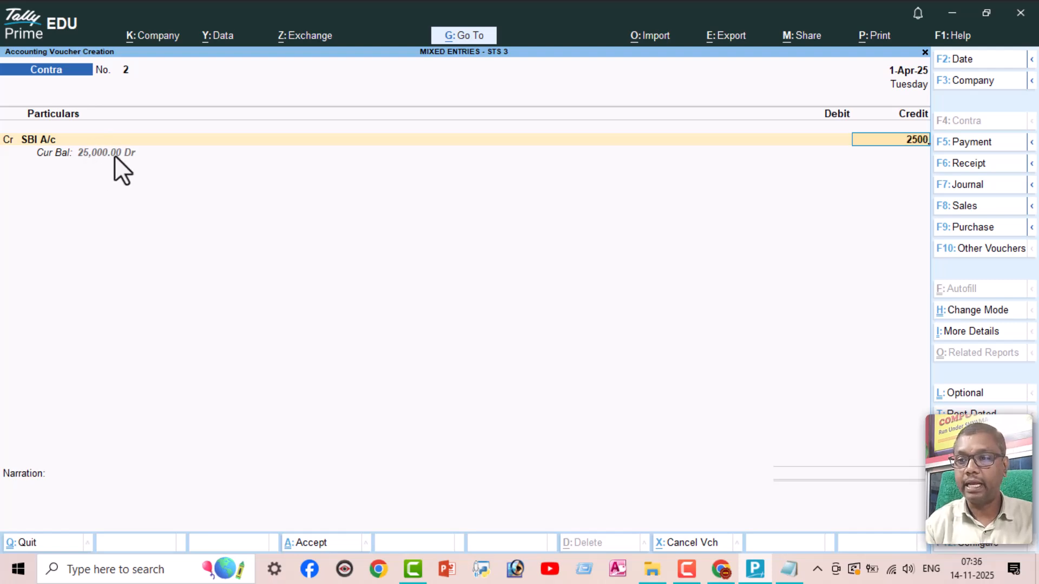
- Allocate the 2500 SBI A/c credit to a cheque with instrument number 154254, leaving the cheque range as Not Applicable
key("Return")
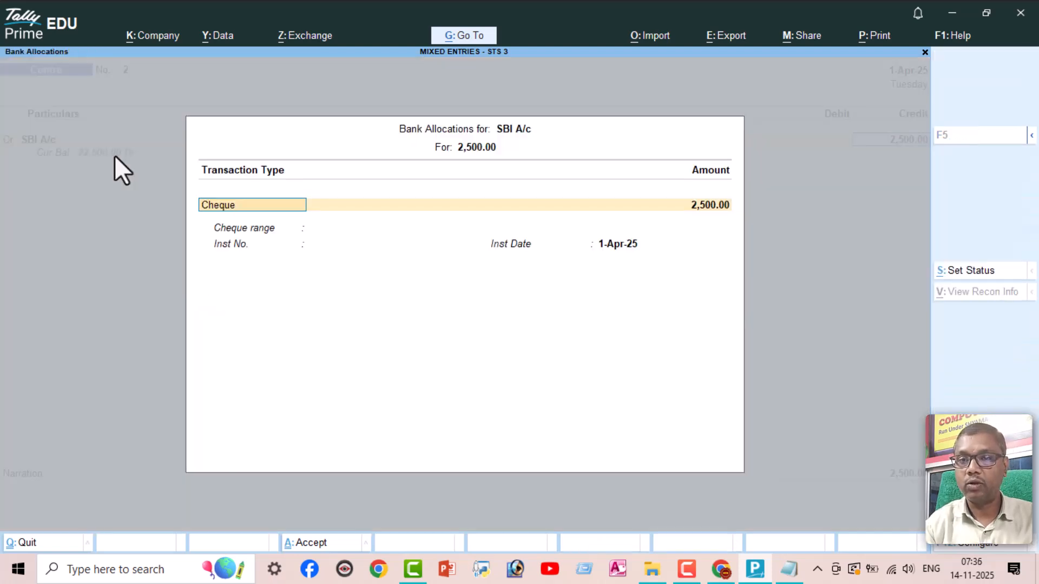
key("Return")
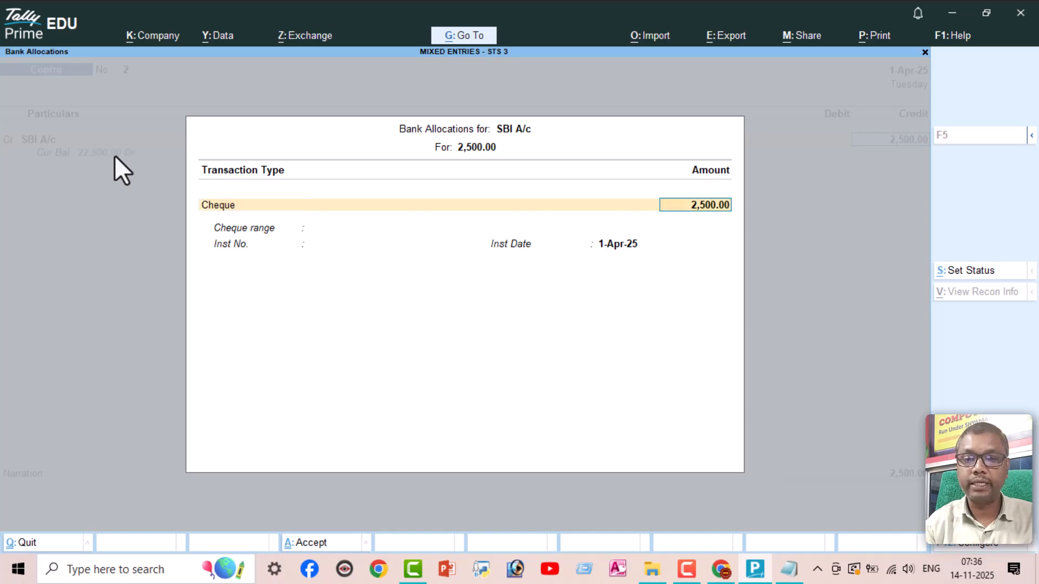
key("Return")
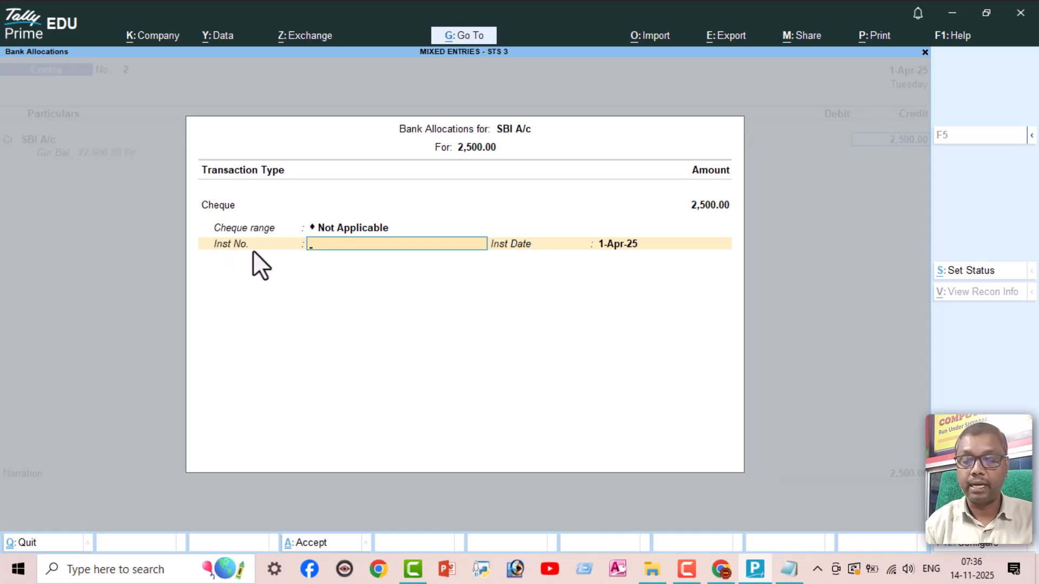
type("1")
type("254")
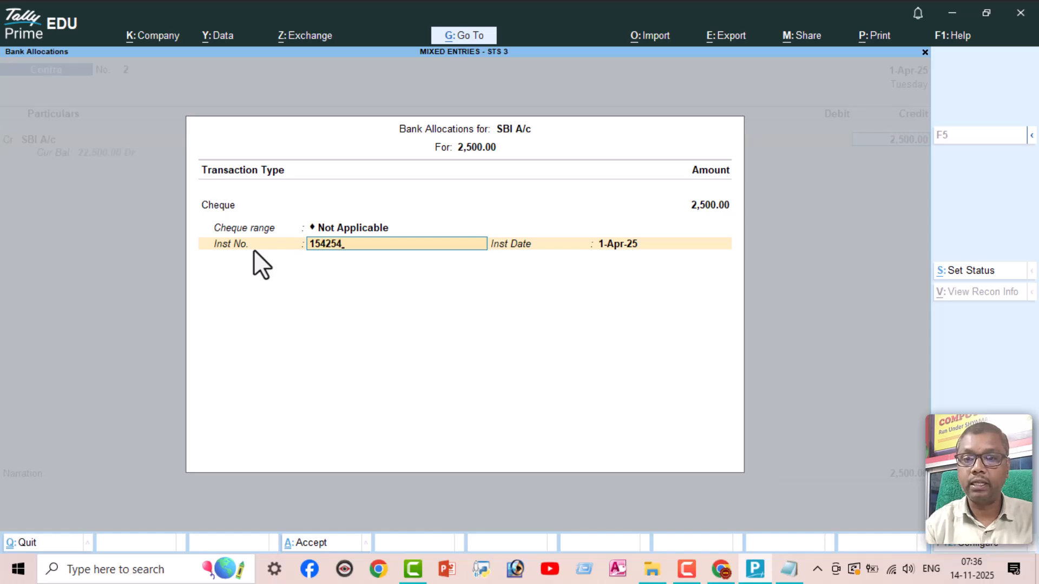
key("Return")
key("Return")
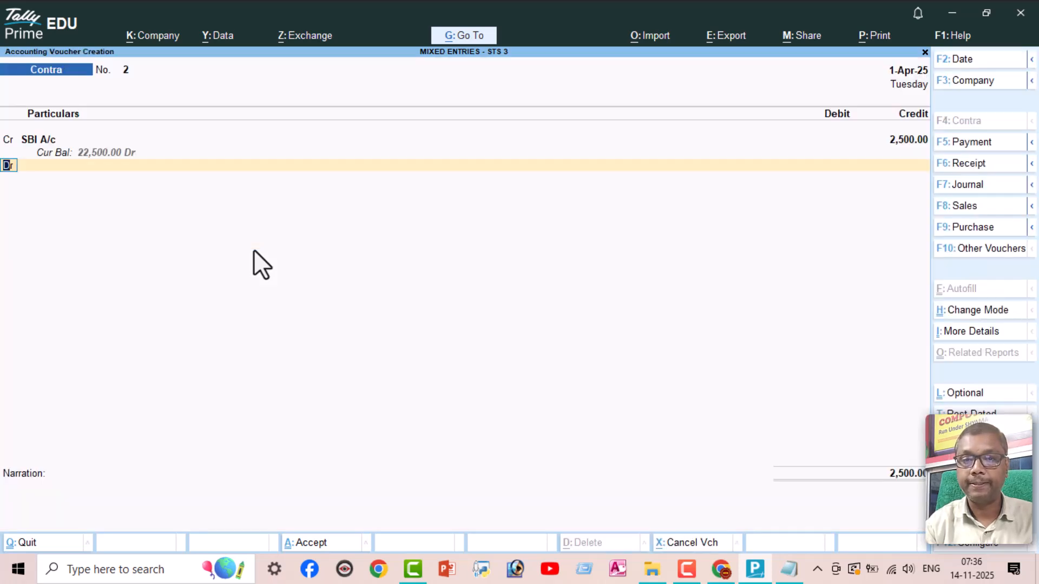
- Debit Cash with 2500 and save the contra voucher without a narration
type("Cas")
key("Return")
key("Return")
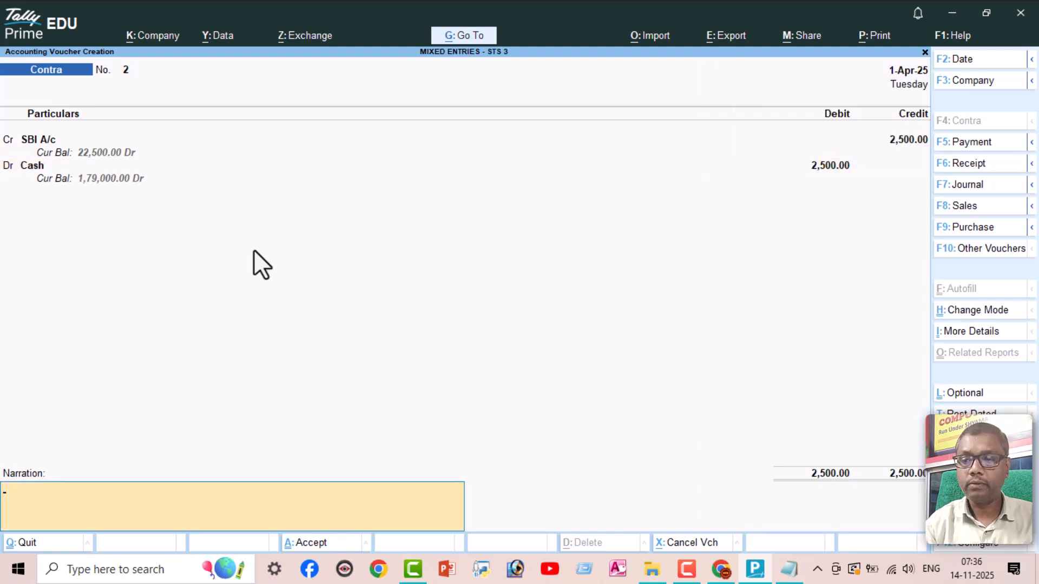
key("Return")
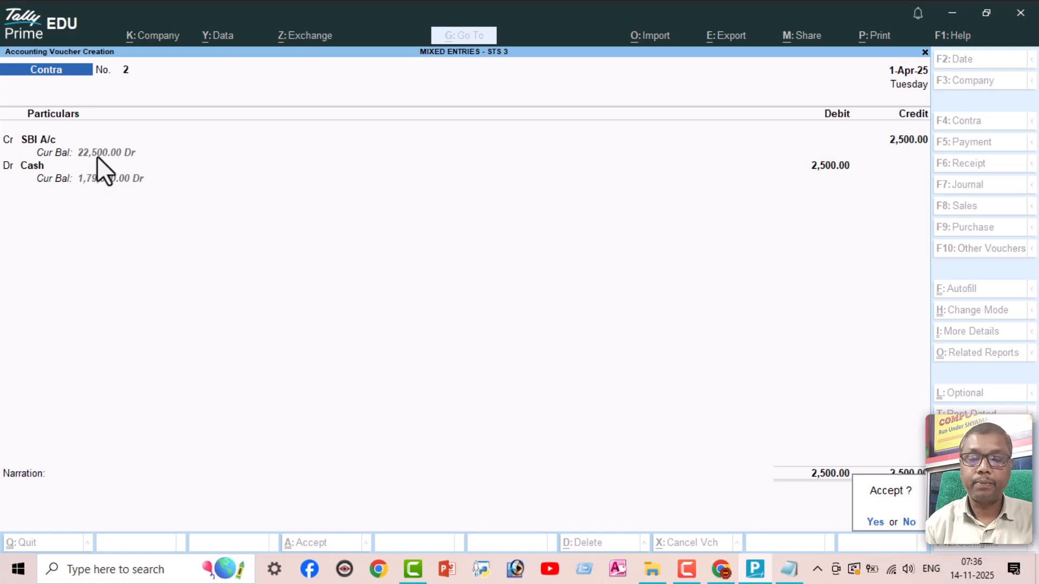
key("Return")
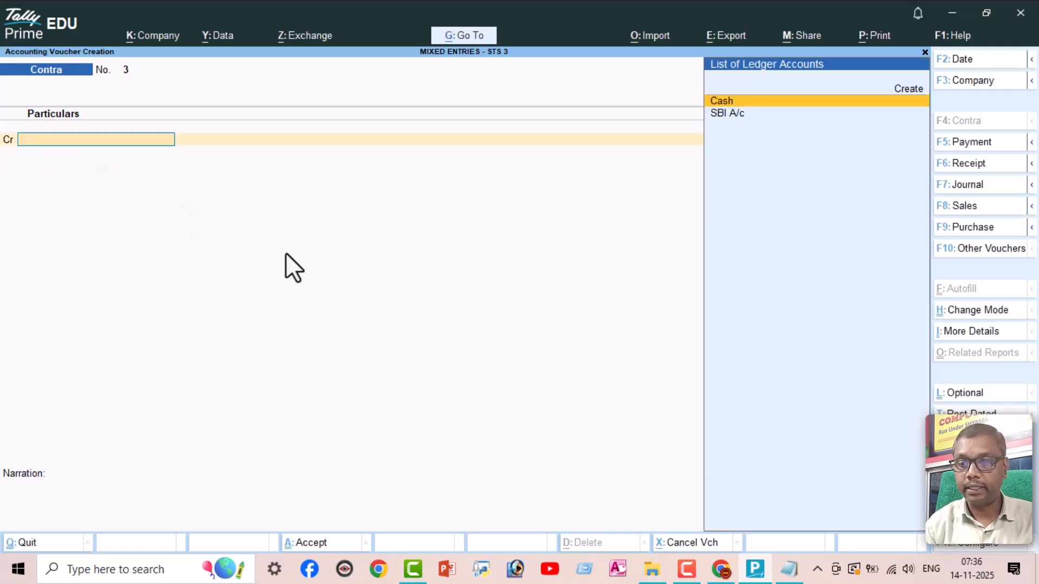
- Check the tenth transaction in the PDF, then open a receipt voucher in TallyPrime and credit Sale A/c with 12000
left_click(721, 569)
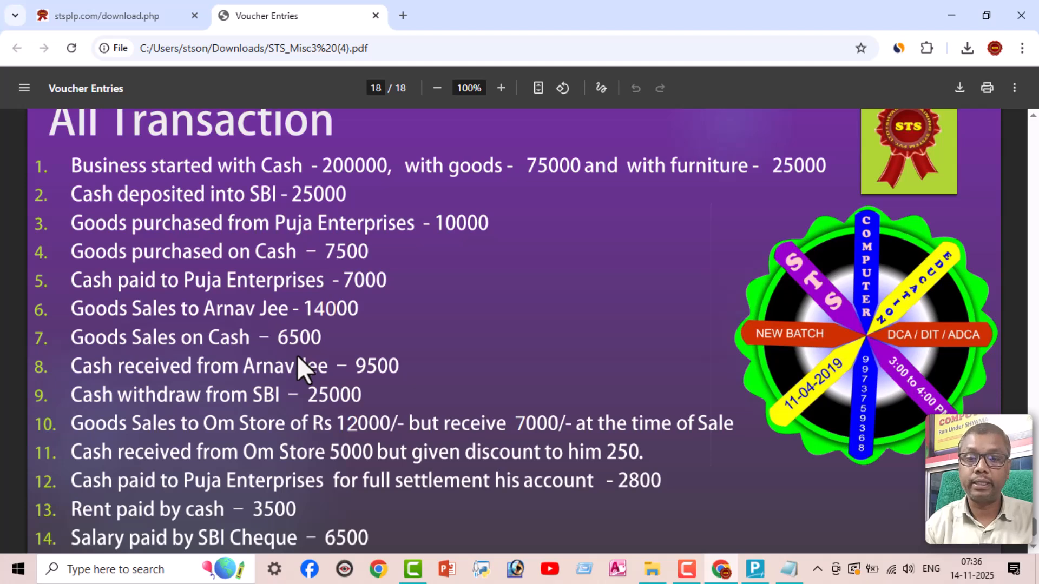
left_click_drag(345, 426, 370, 426)
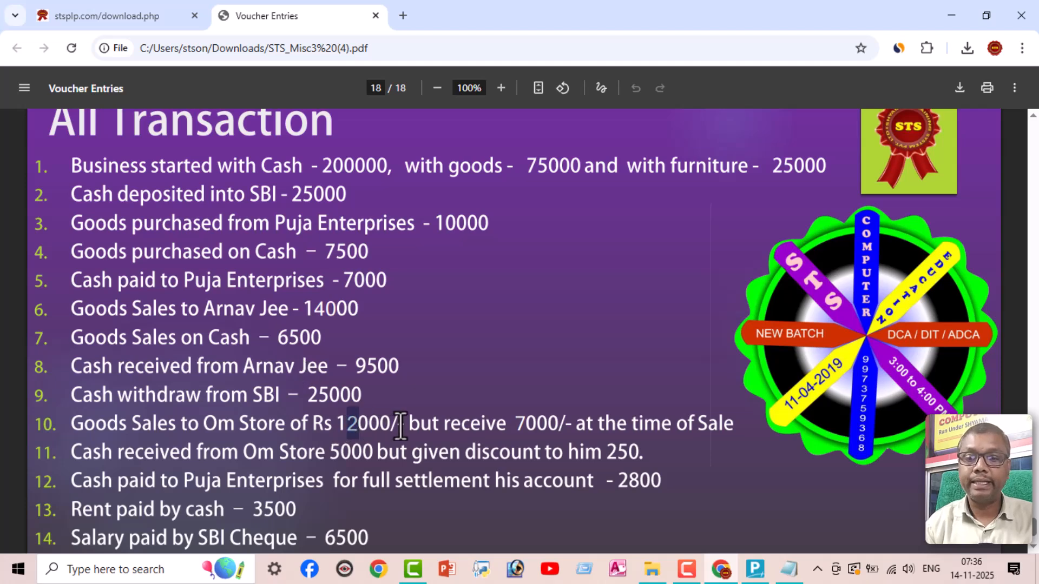
left_click(532, 427)
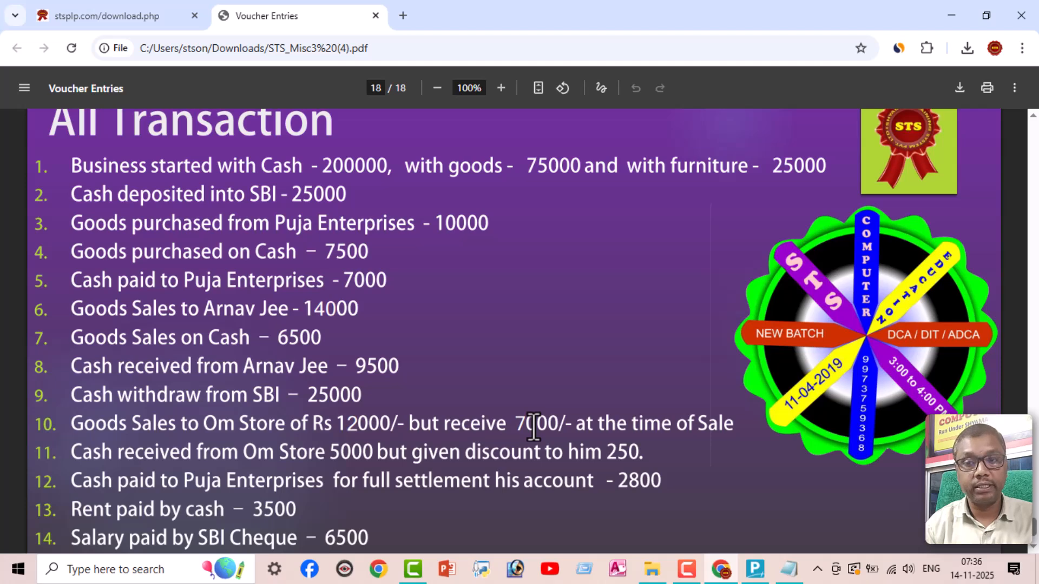
left_click(757, 573)
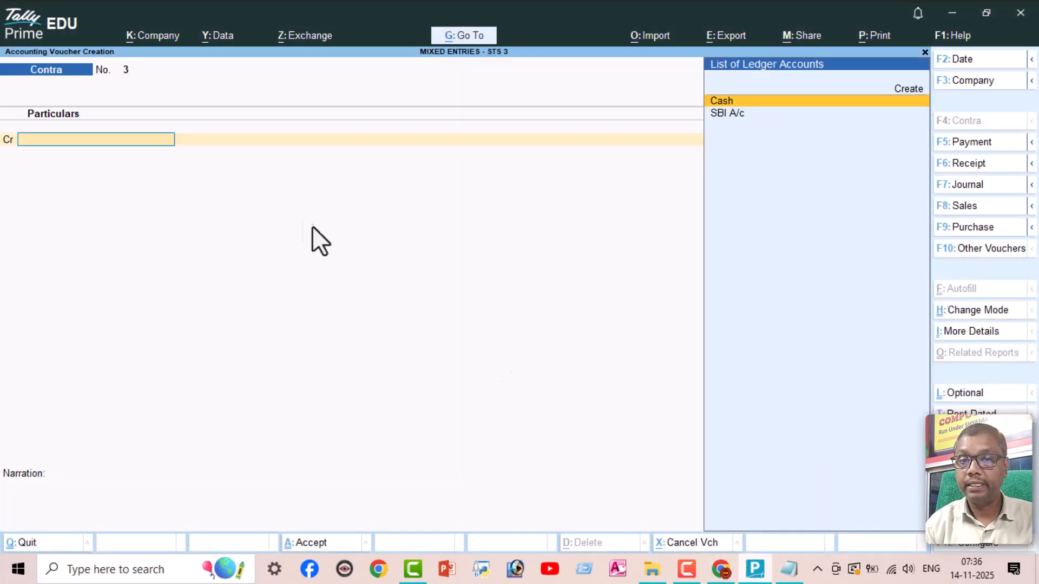
left_click(968, 163)
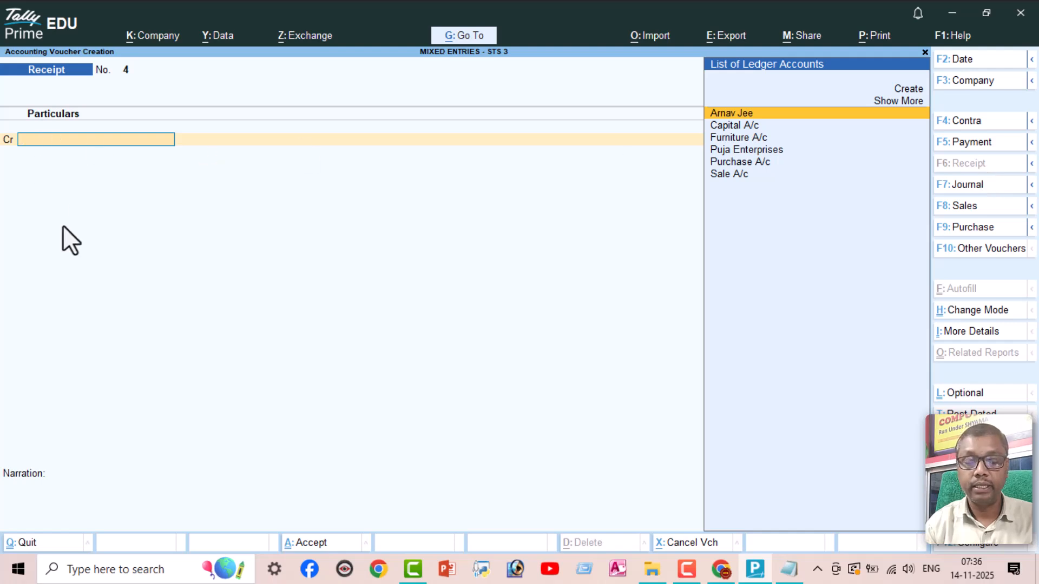
type("sa")
key("Return")
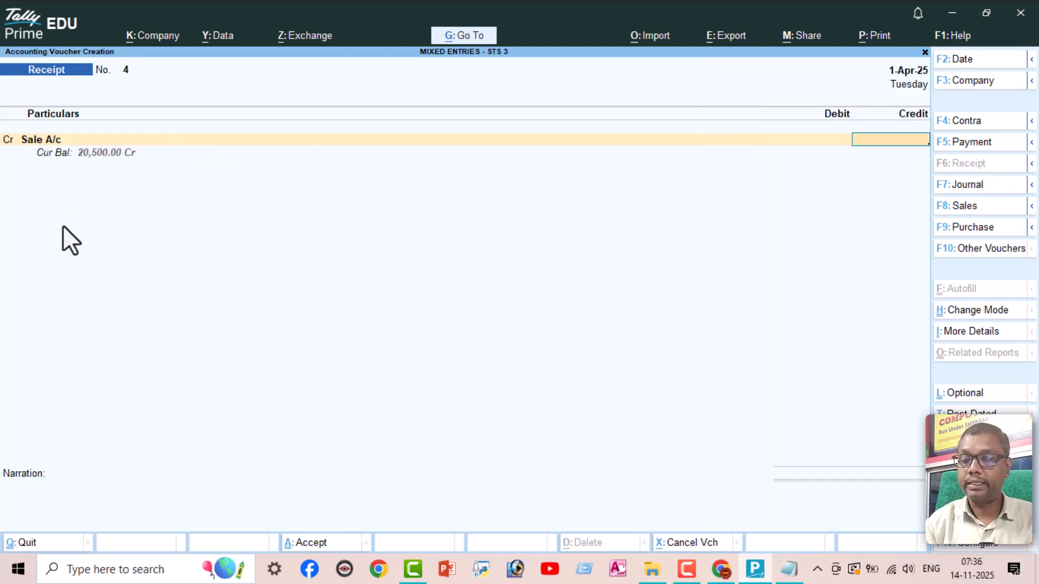
type("12000")
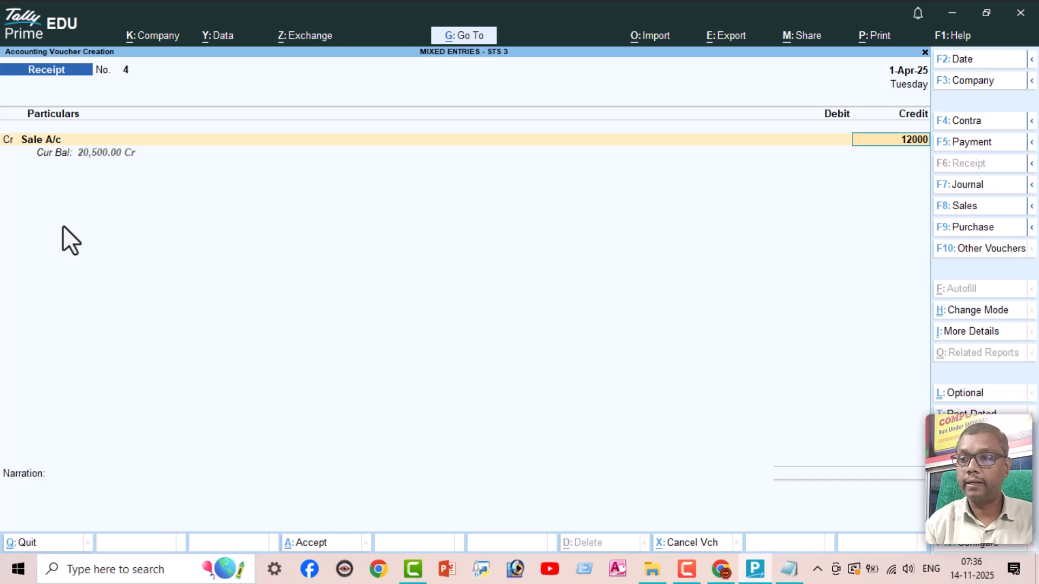
key("Return")
- Debit Cash with 7000 in the receipt voucher, rechecking the amount received in the PDF's tenth transaction
key("Return")
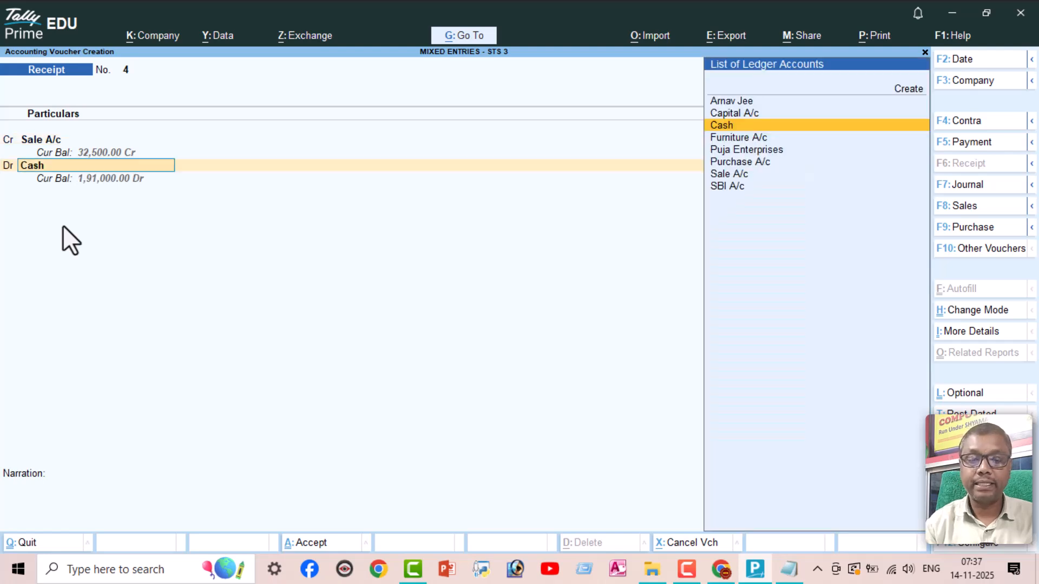
type("ca")
key("Return")
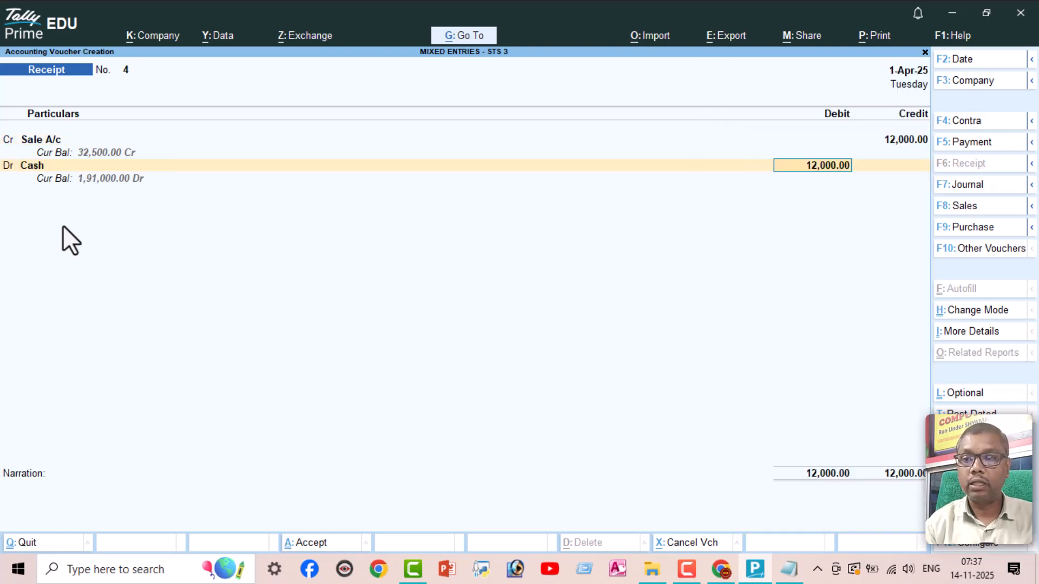
left_click(721, 568)
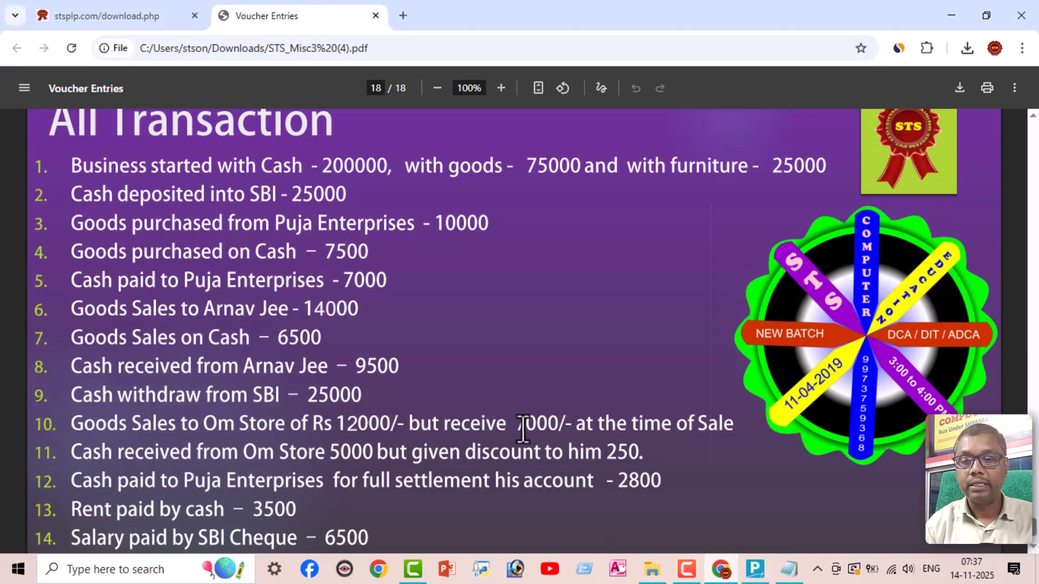
left_click(755, 568)
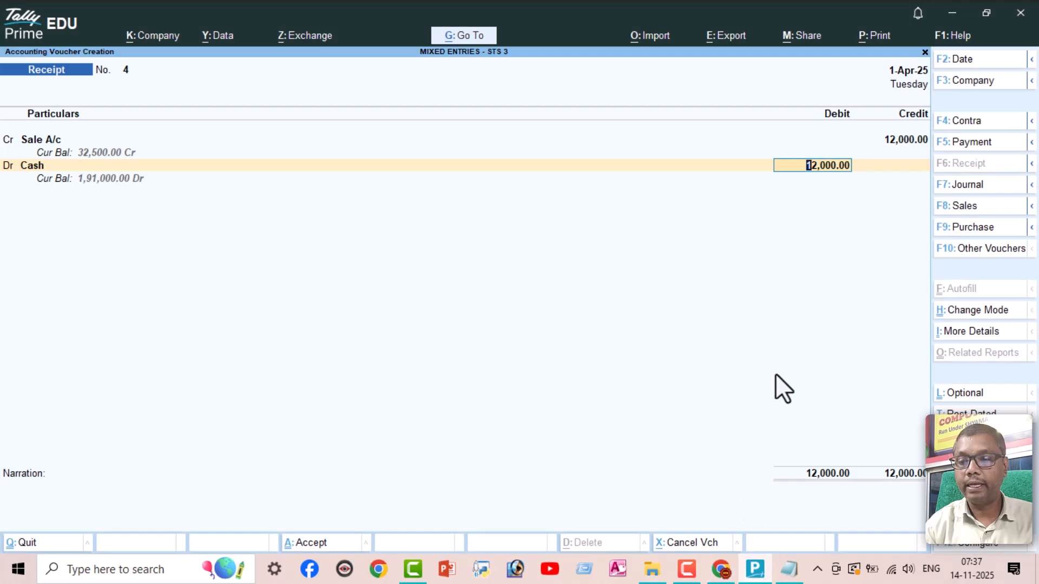
type("7000")
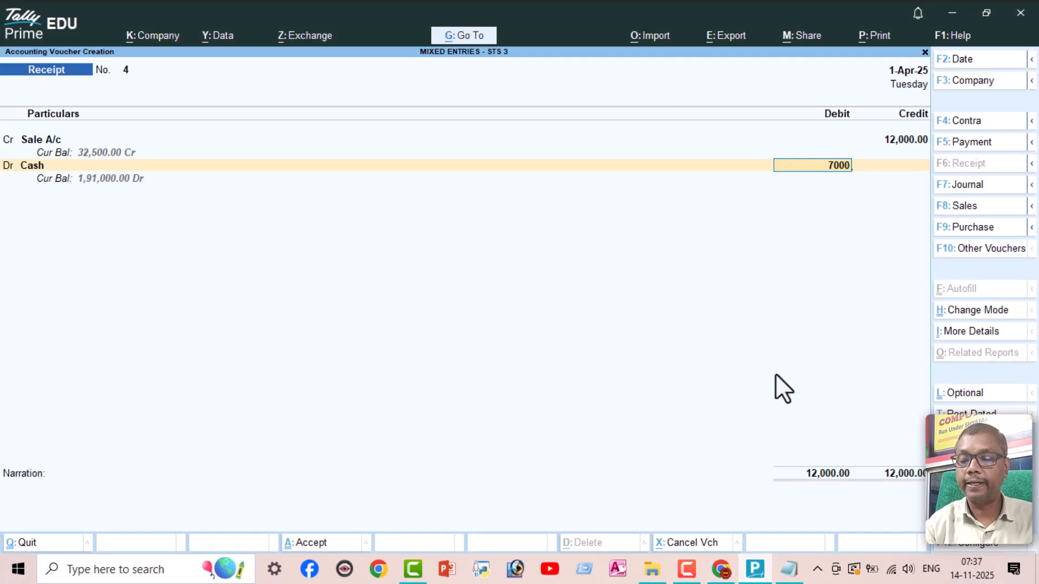
key("Return")
key("Return")
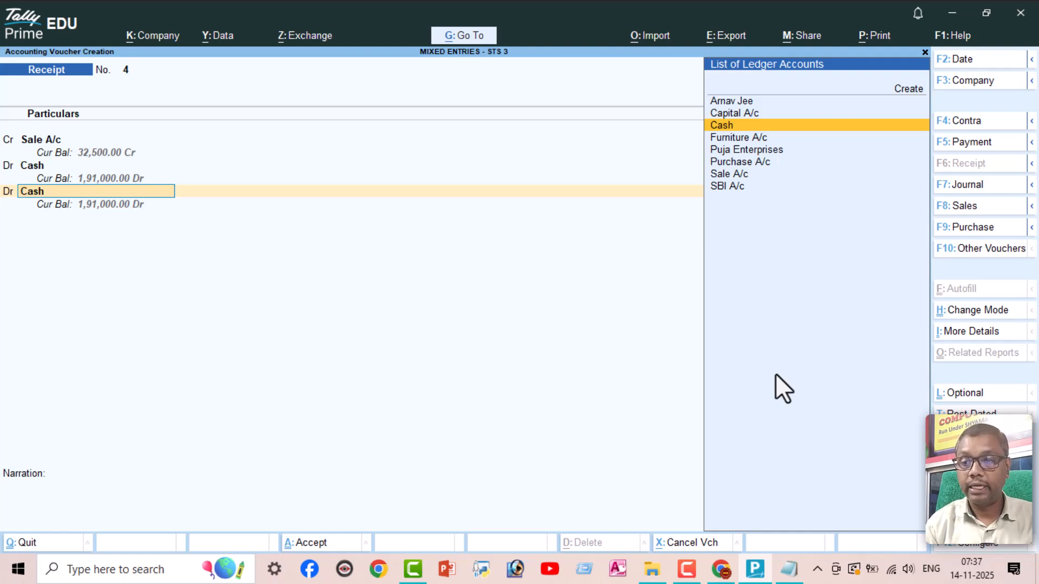
- Check the buyer in the PDF's tenth transaction, then create the ledger Om Store under Sundry Debtors for the second debit line
left_click(721, 568)
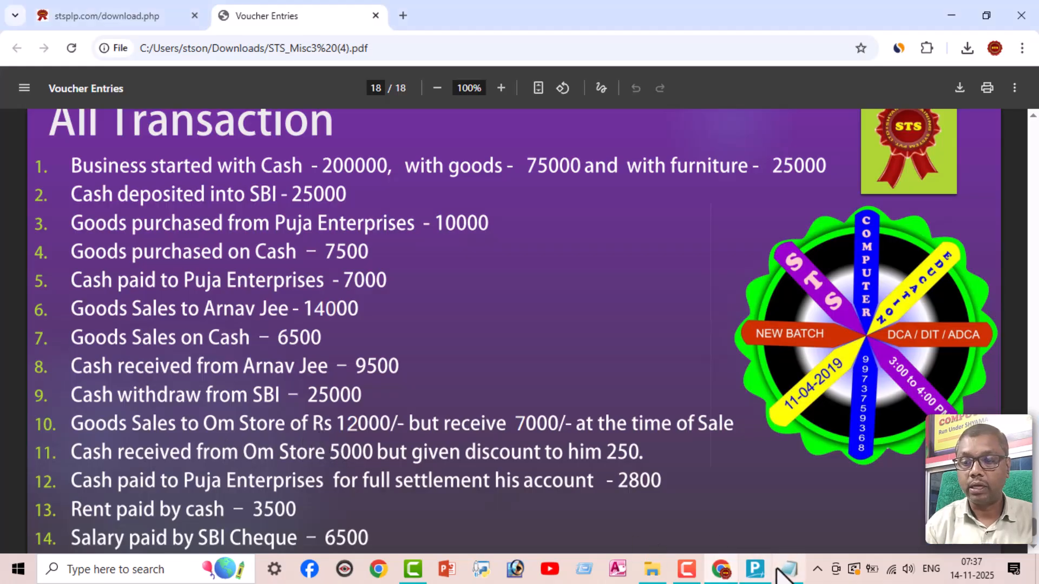
left_click(755, 568)
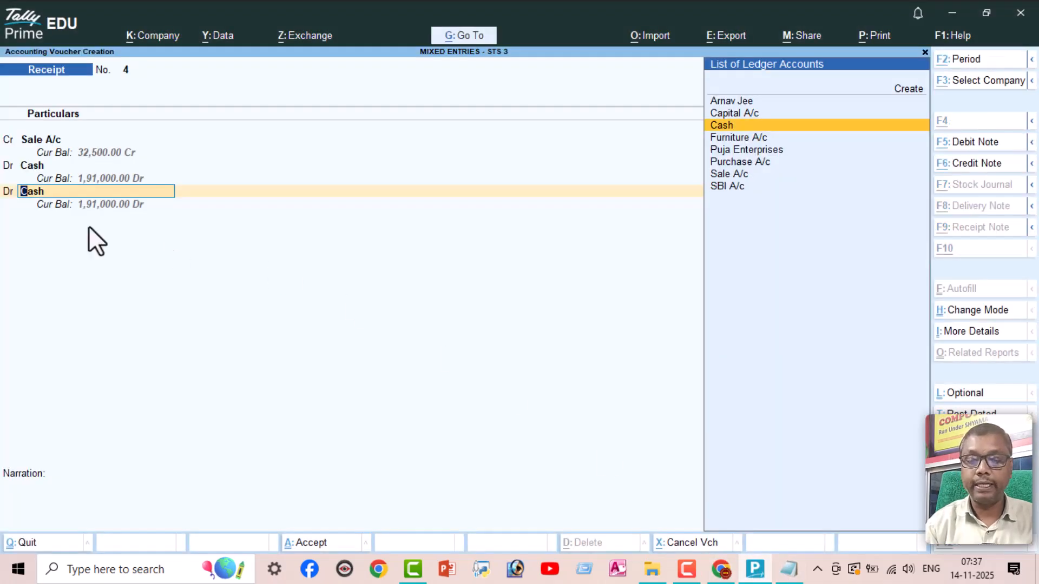
key("alt+c")
type("Om Store")
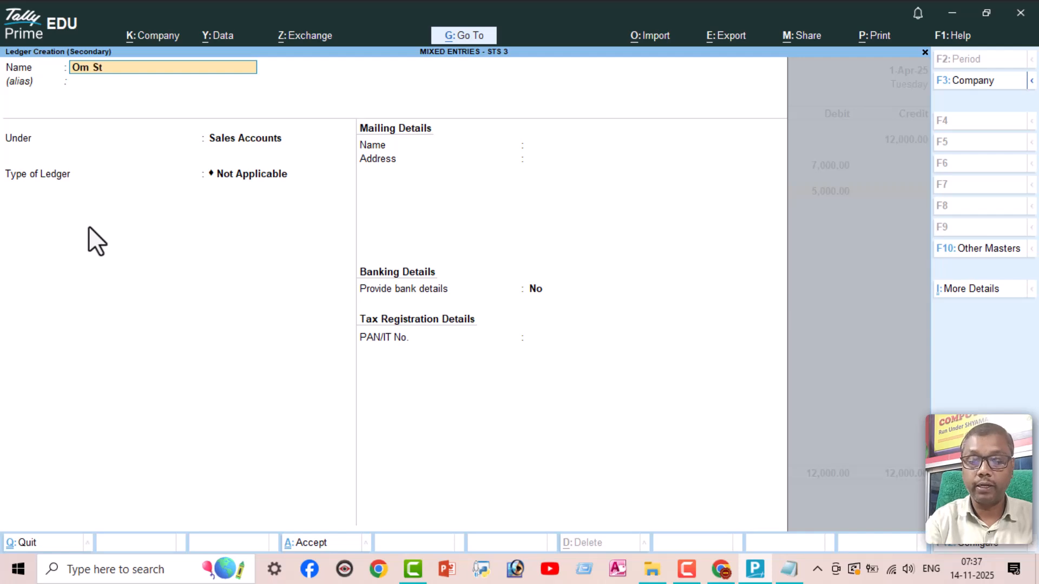
key("Return")
key("Return")
type("Sun")
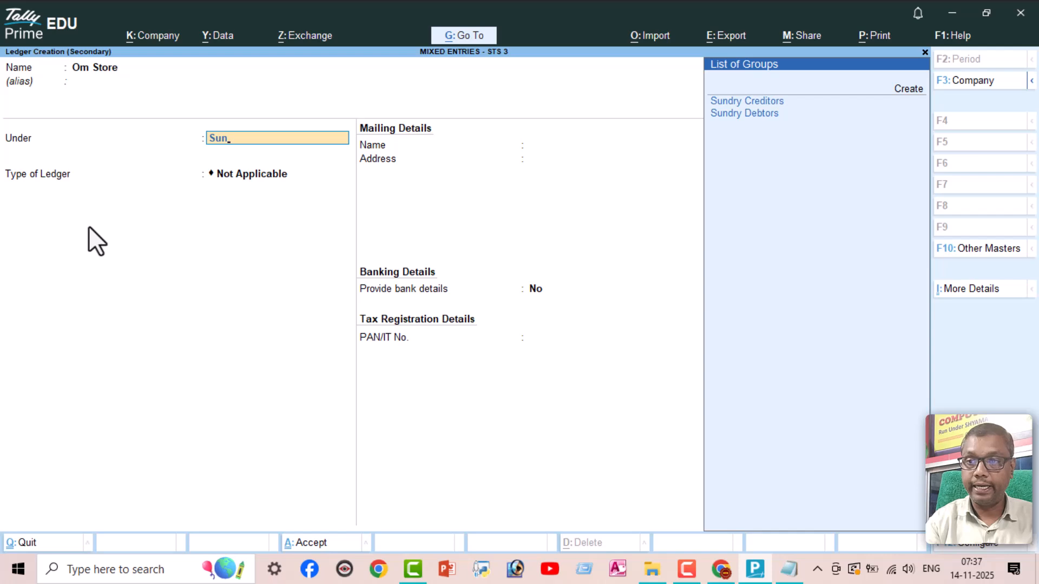
key("Down")
key("Return")
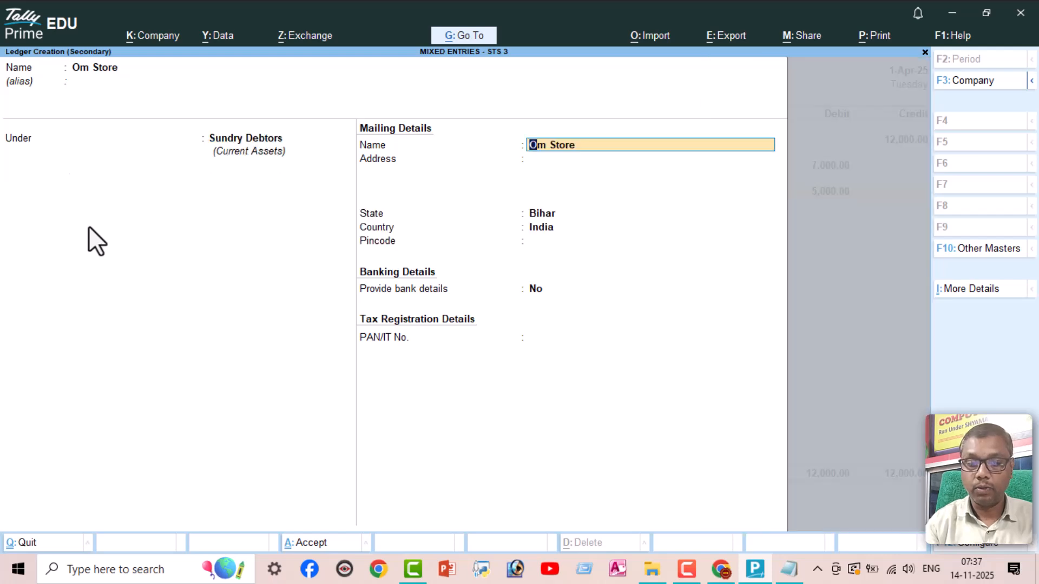
key("ctrl+a")
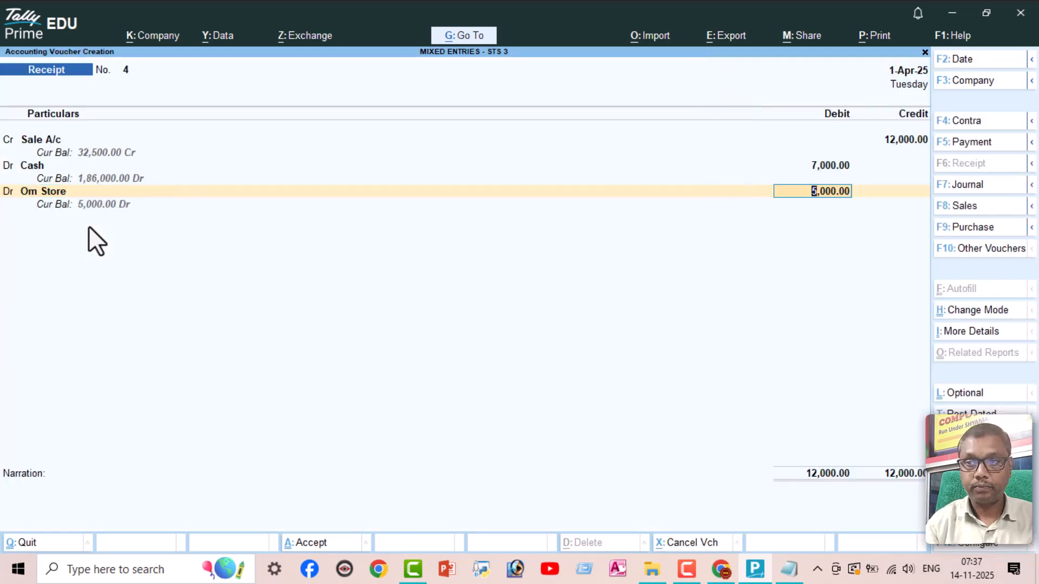
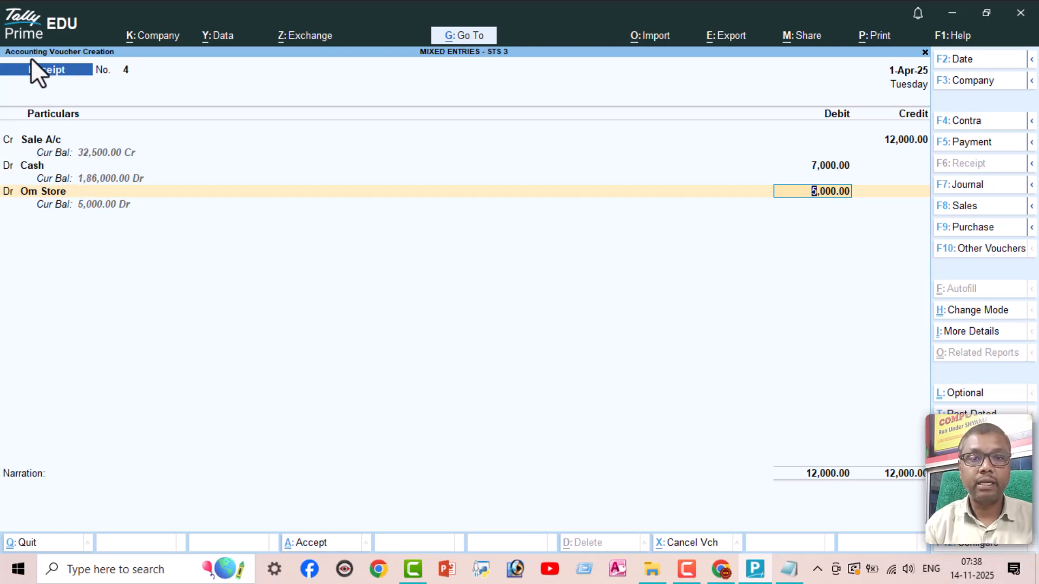
- Debit Om Store with 5000 and save the receipt voucher without a narration
key("Return")
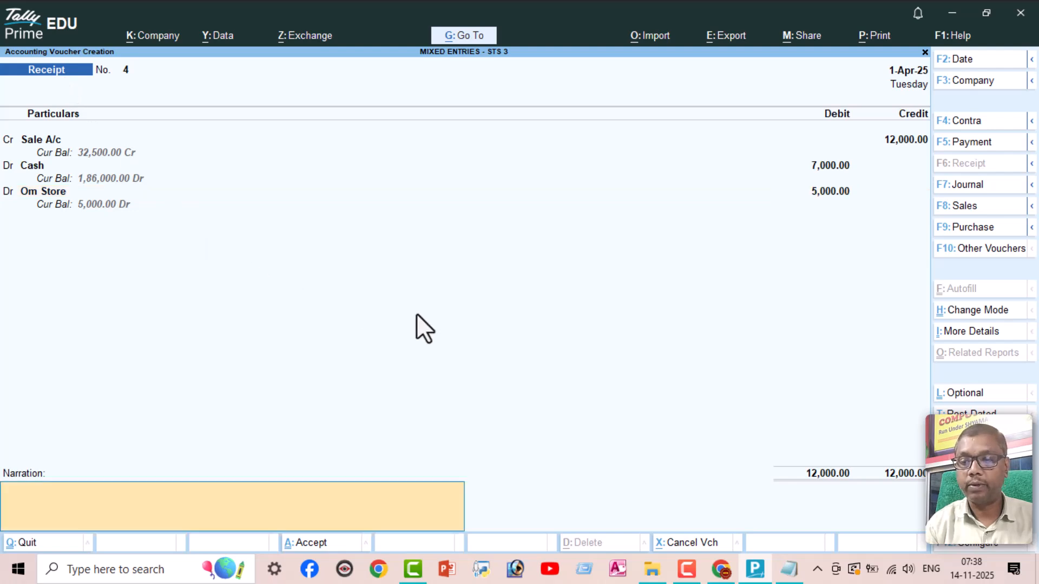
key("Return")
key("Return")
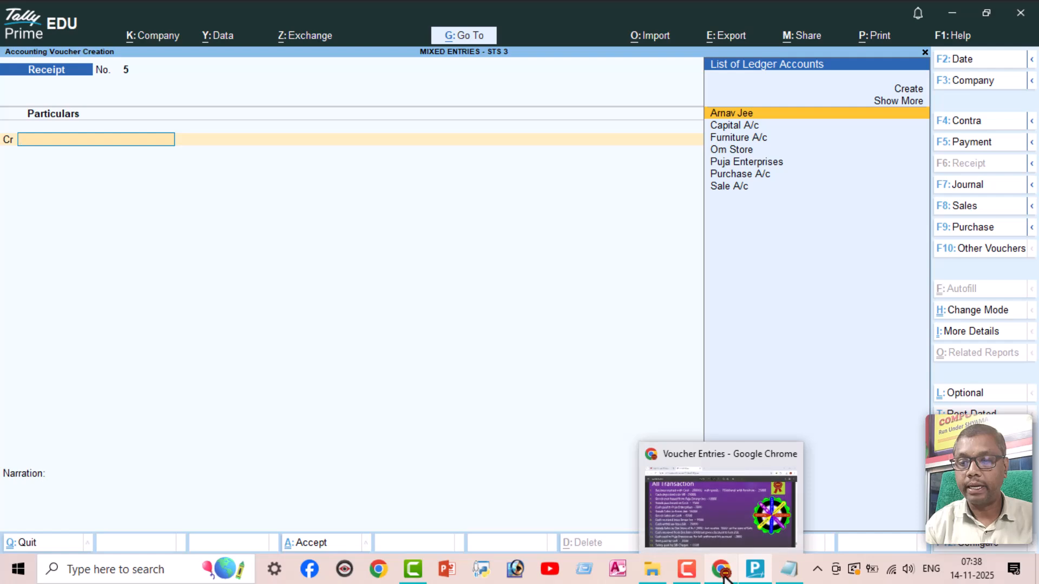
- Check the eleventh transaction in the PDF, then credit Om Store with 5000 in the TallyPrime receipt voucher
left_click(703, 509)
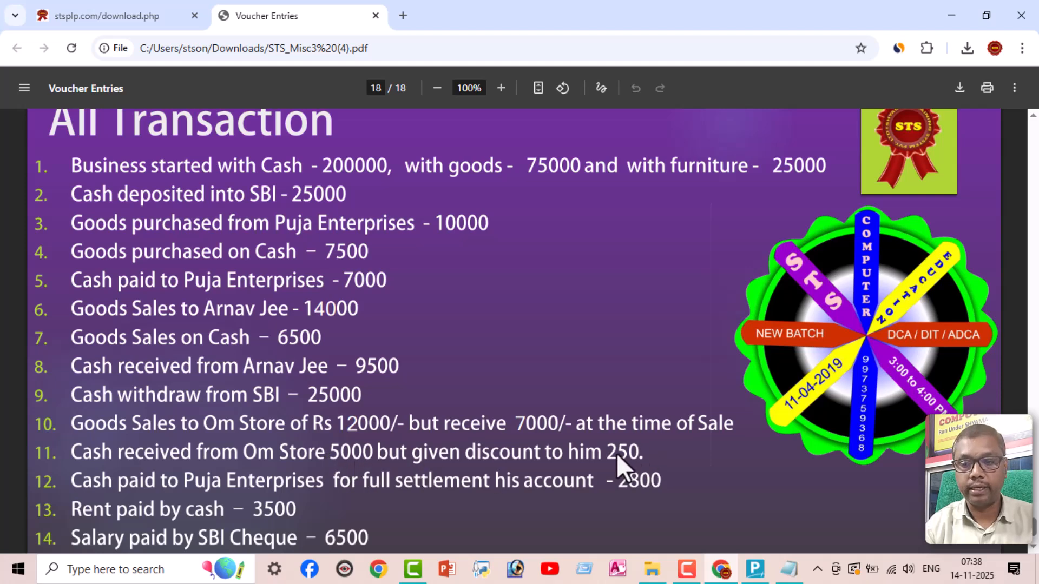
left_click(754, 569)
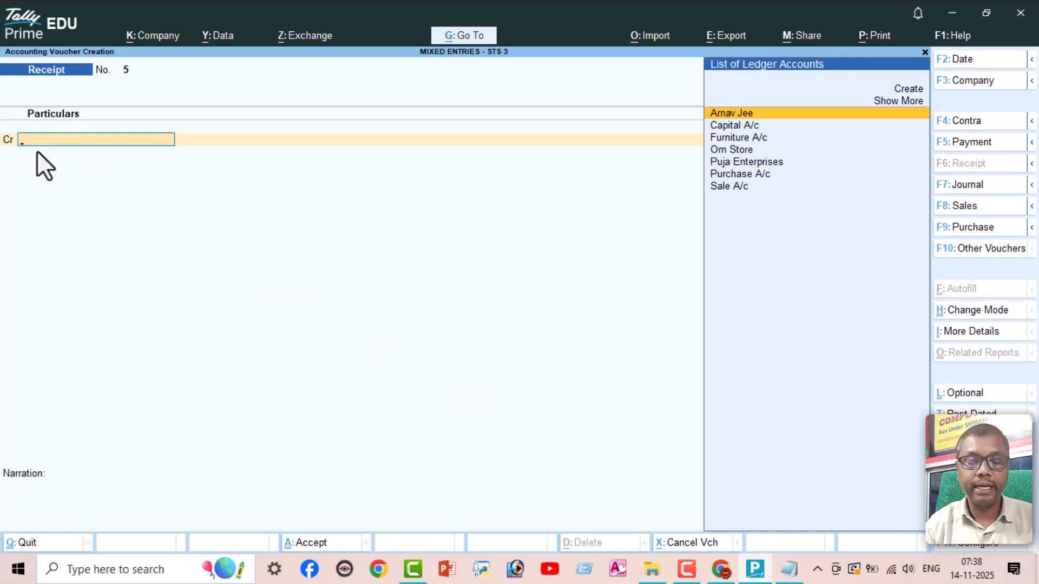
type("om")
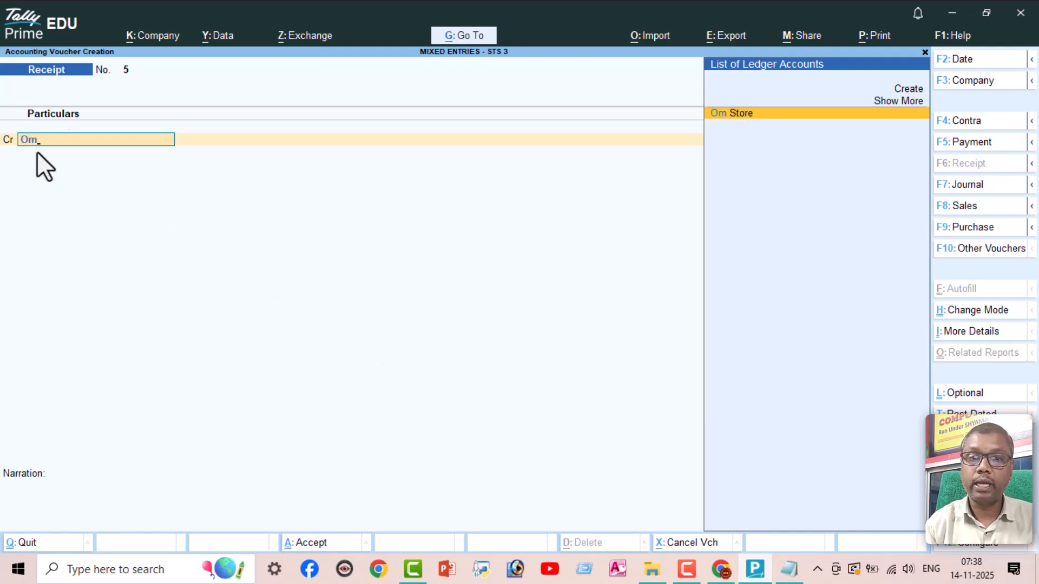
key("Return")
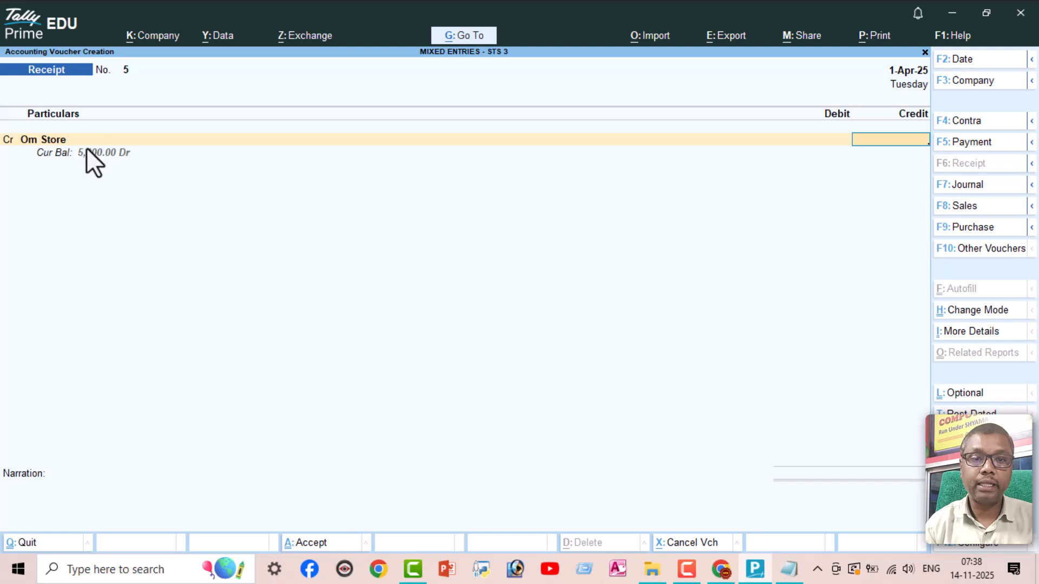
type("5000")
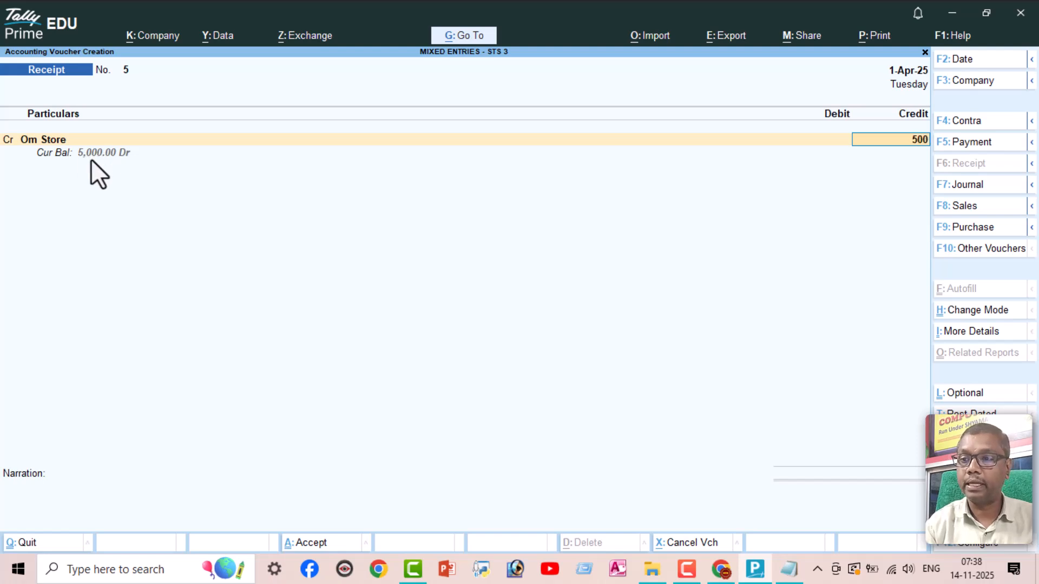
key("Return")
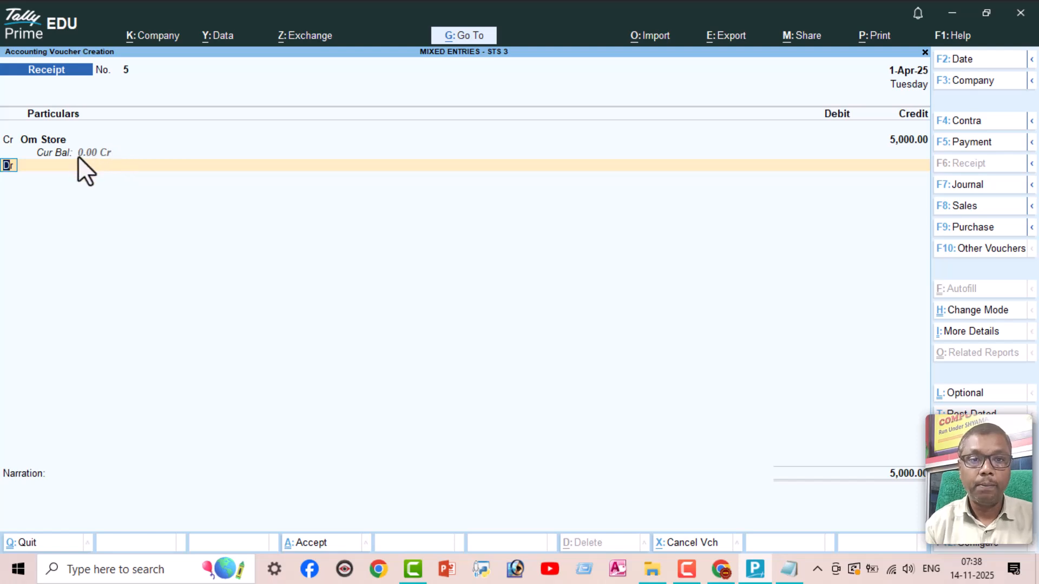
- Debit Cash with 4750 in the receipt voucher
key("Return")
type("Cas")
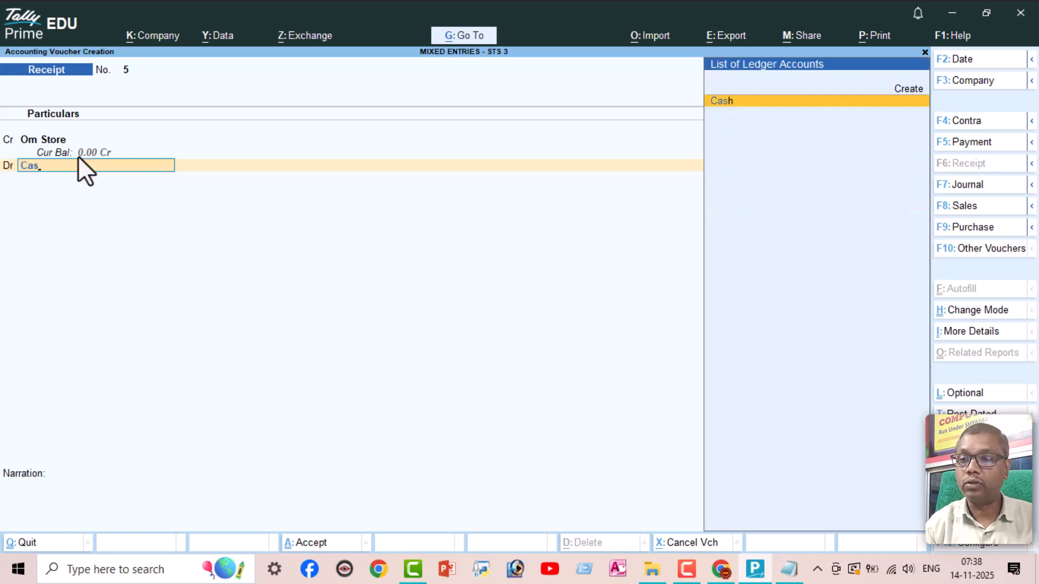
key("Return")
type("4750")
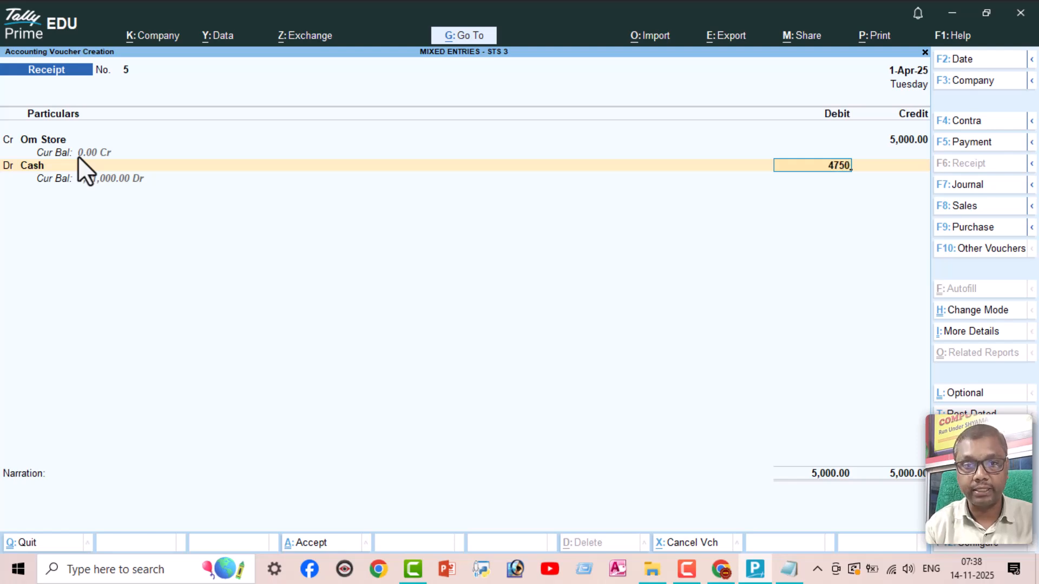
key("Return")
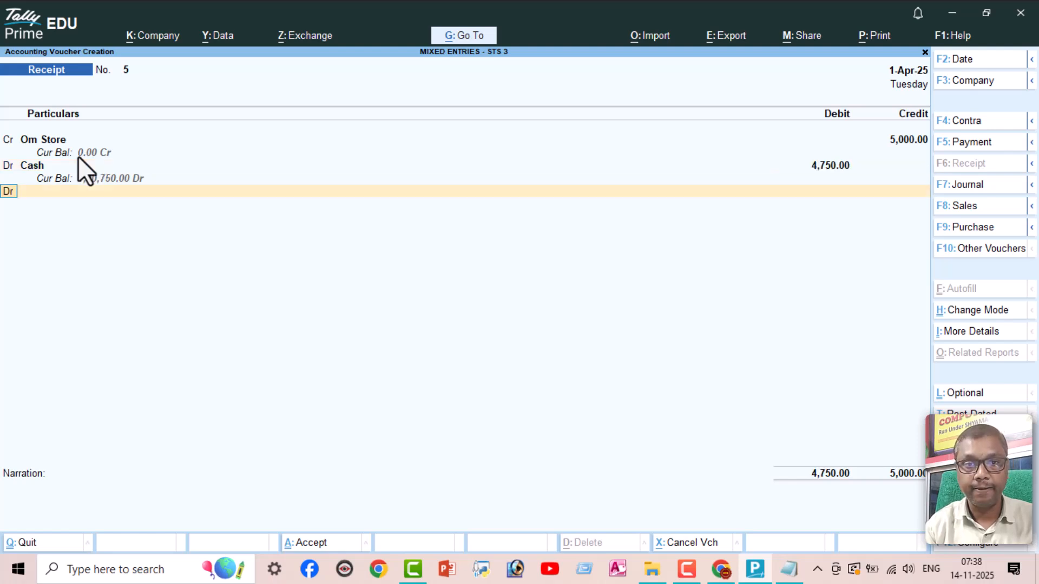
- Create the ledger Discount Allowed under Indirect Expenses for the second debit line of the receipt voucher
key("Return")
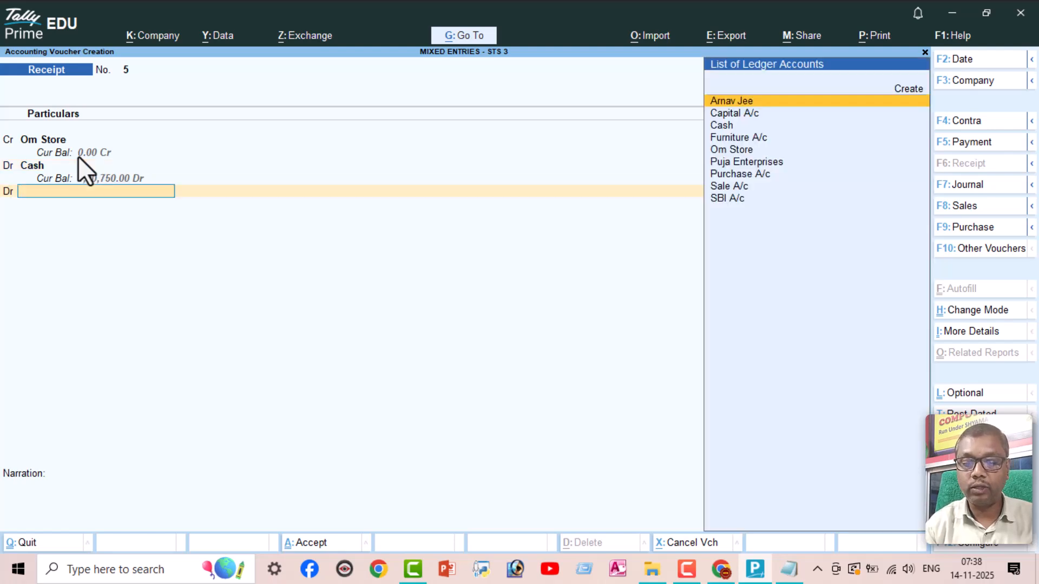
key("alt+c")
type("Disc")
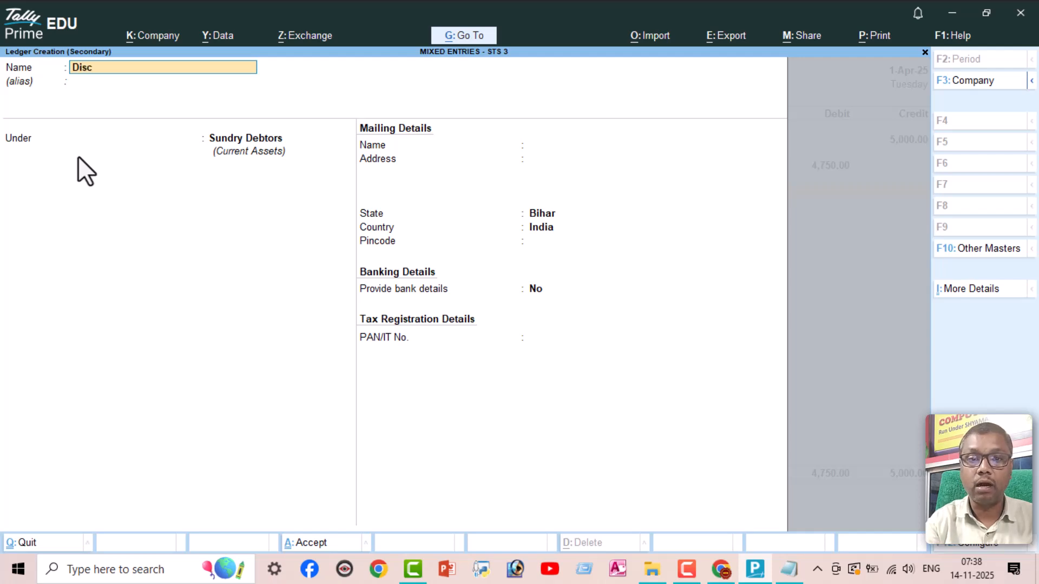
type("ount allowed")
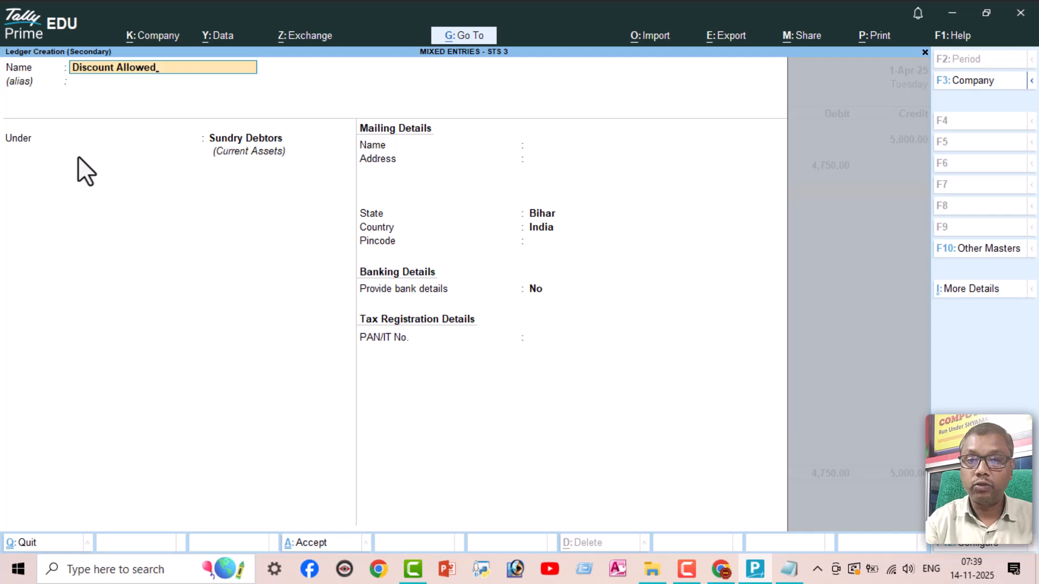
key("Return")
type("In")
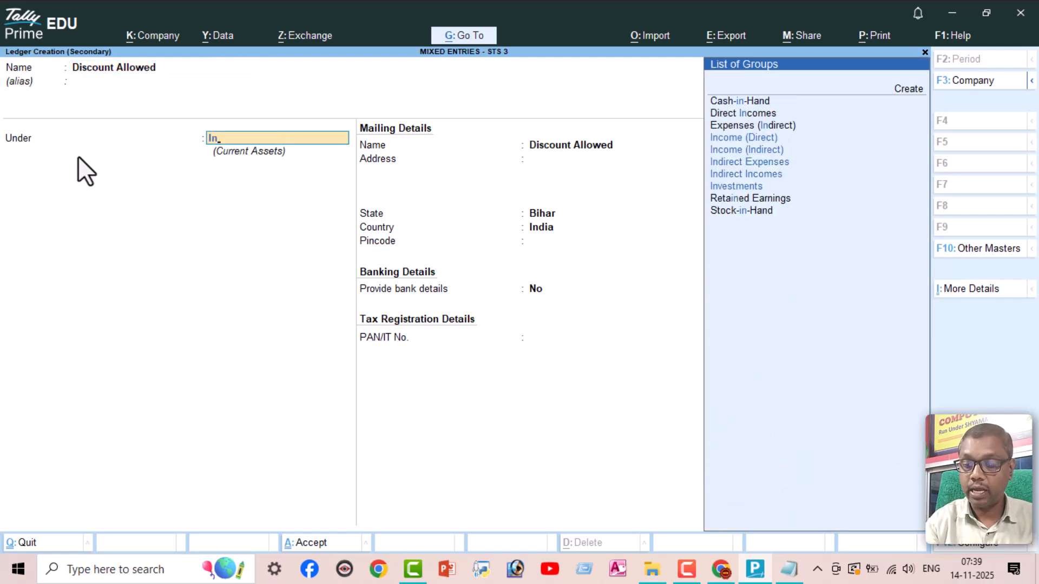
key("Down")
key("Down")
key("Down")
key("Down")
key("Up")
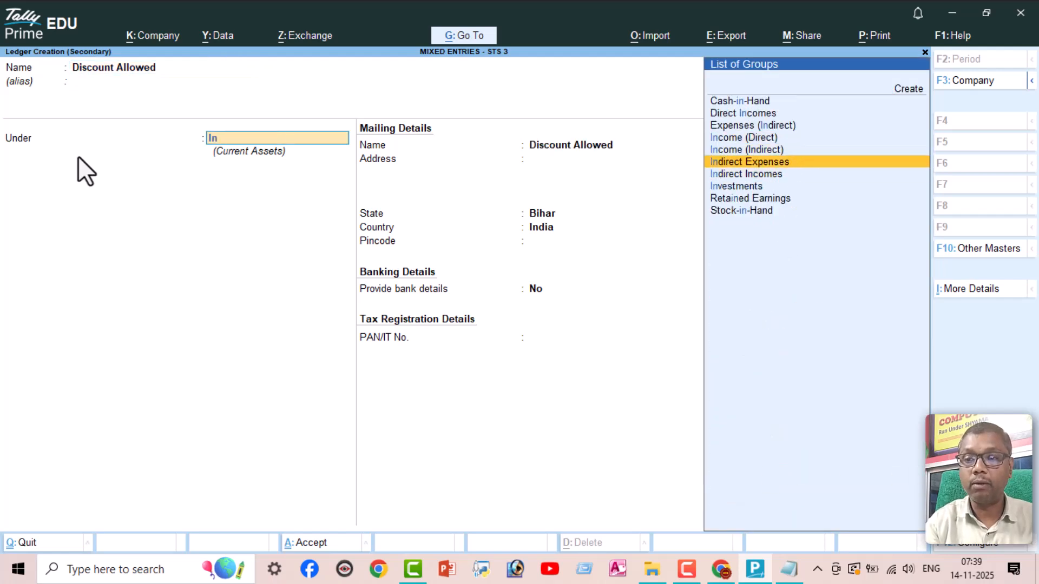
key("Return")
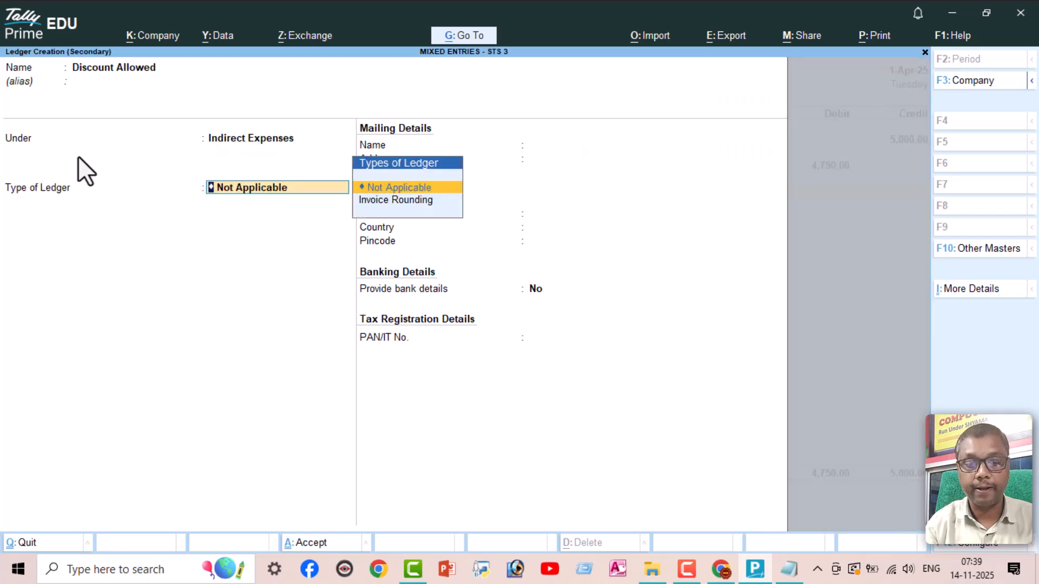
key("ctrl+a")
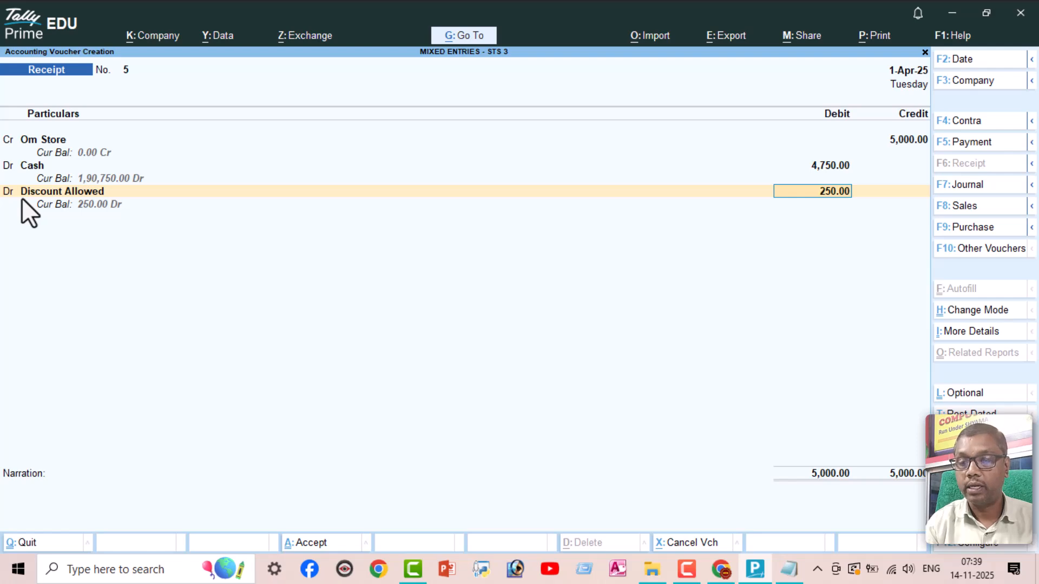
- Accept the 250 debit to Discount Allowed and save the receipt voucher without a narration
key("Return")
key("Return")
key("Return")
- Check the twelfth transaction in the PDF, then open a payment voucher in TallyPrime and debit Puja Enterprises with 3000
key("alt+Tab")
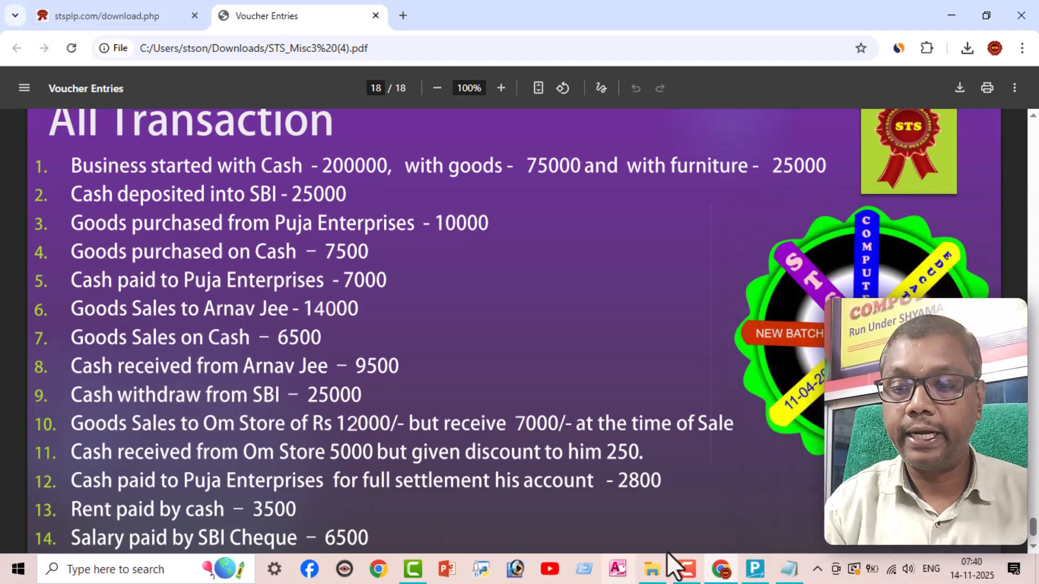
left_click(755, 568)
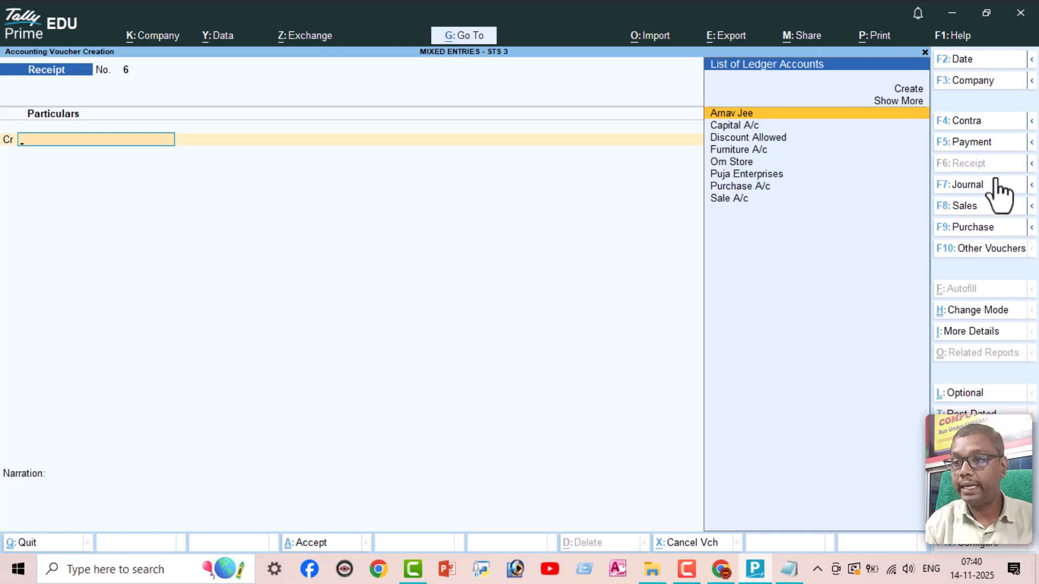
left_click(970, 143)
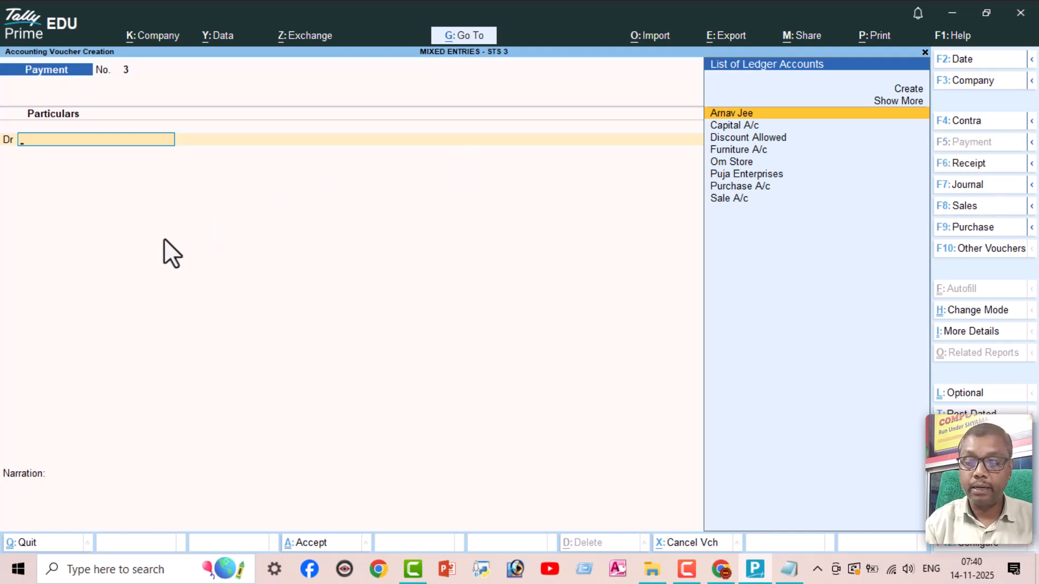
type("Pu")
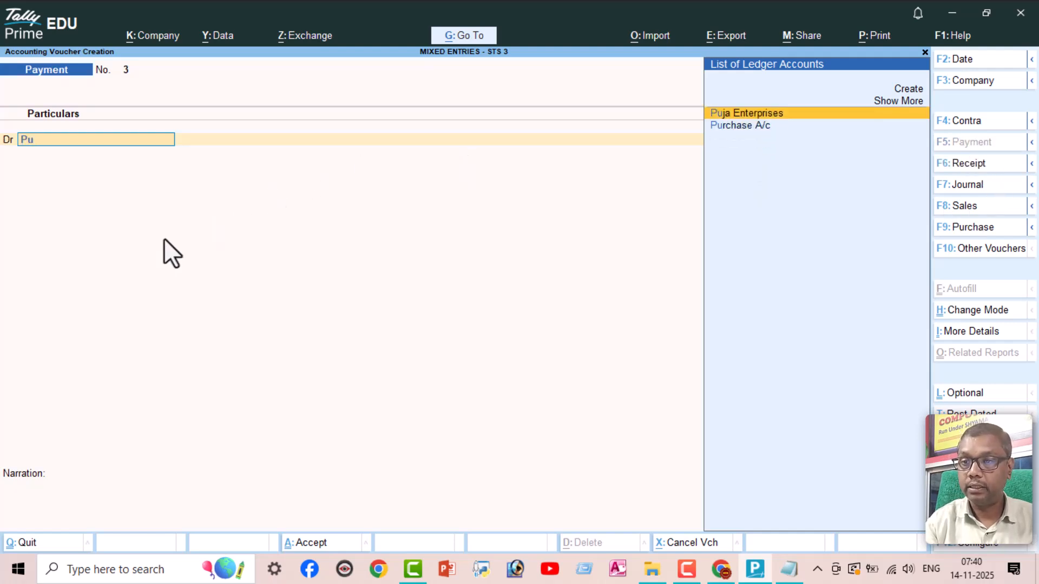
key("Return")
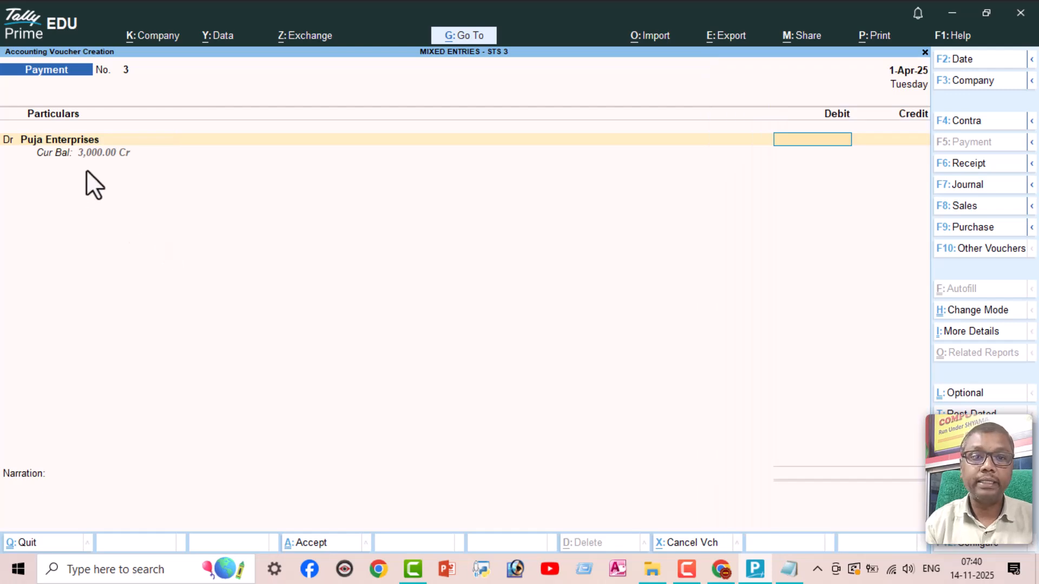
type("3,000")
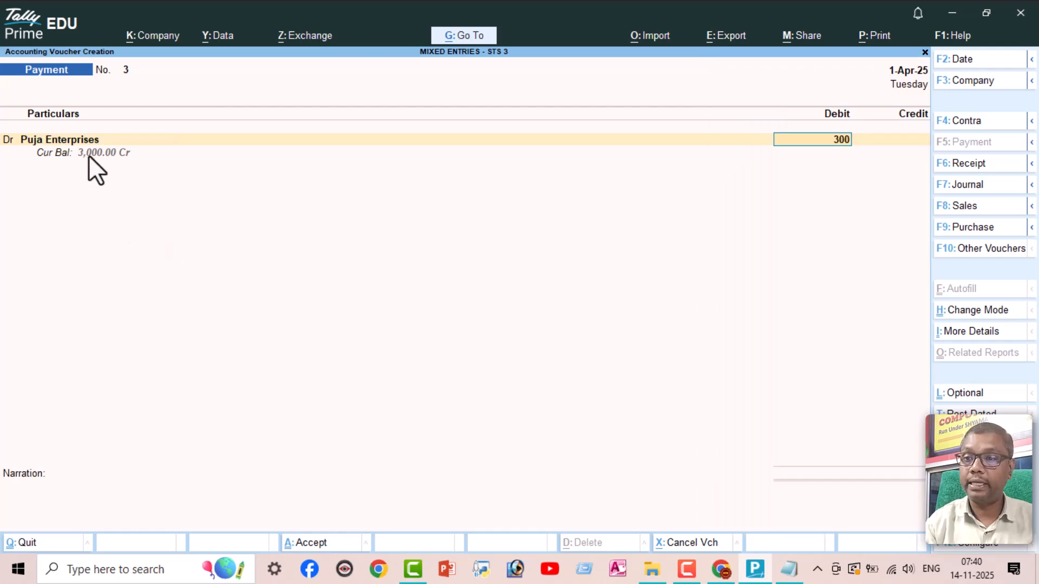
key("Return")
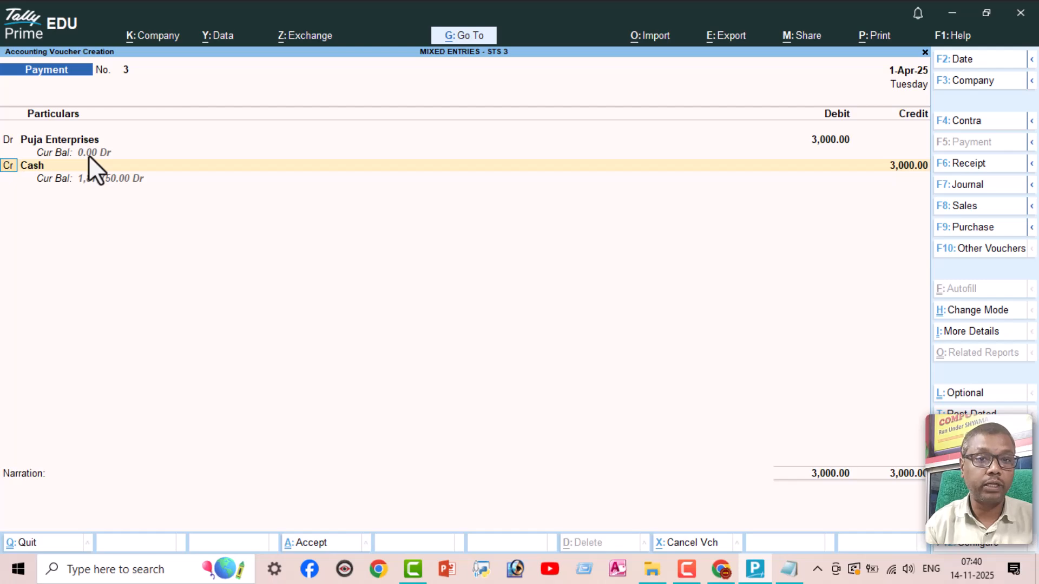
- Credit Cash with 2800 in the payment voucher and recheck the settlement amount in the PDF's twelfth transaction
key("Return")
key("Return")
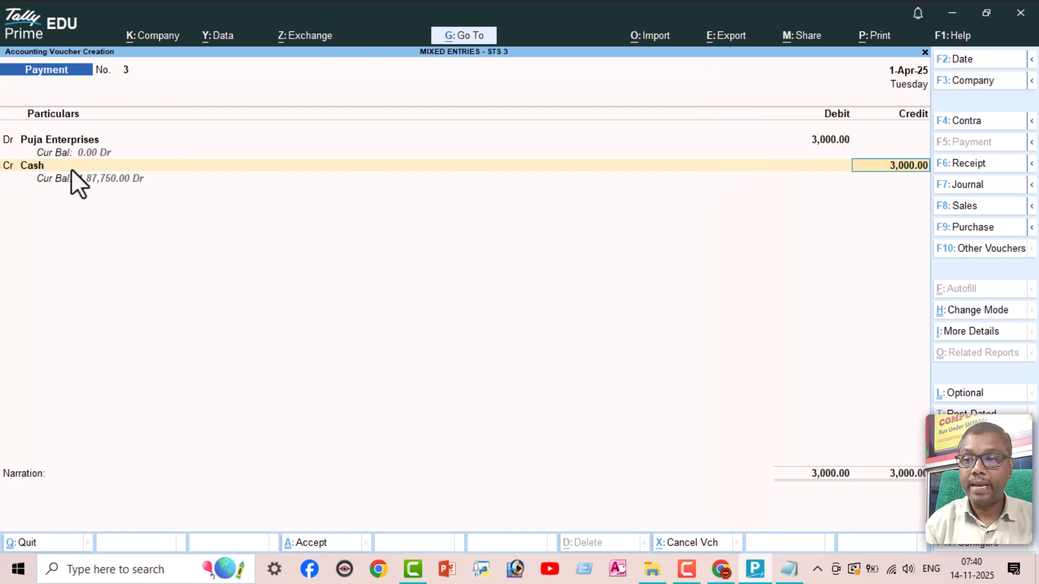
type("2800")
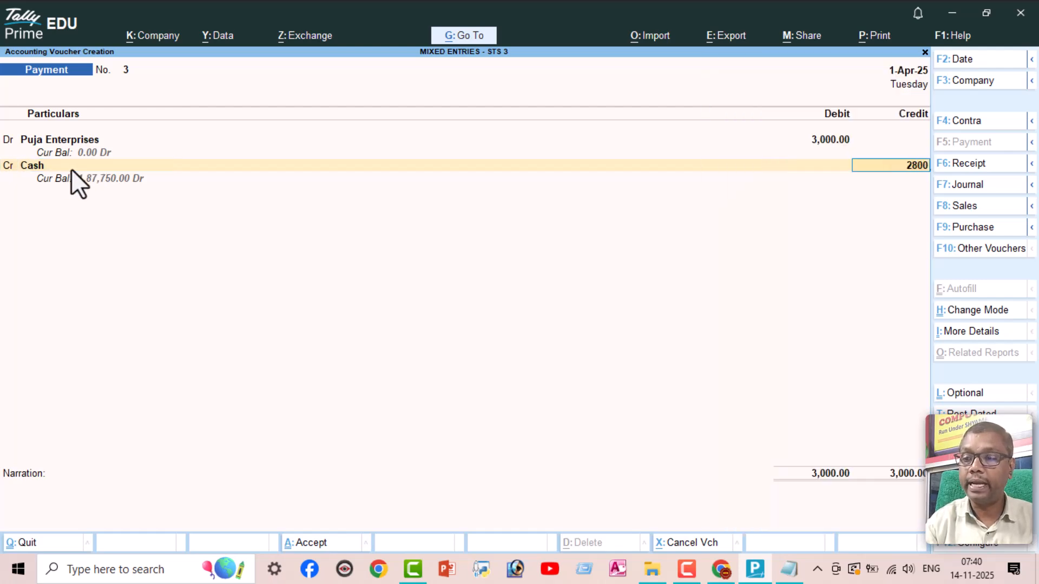
key("Return")
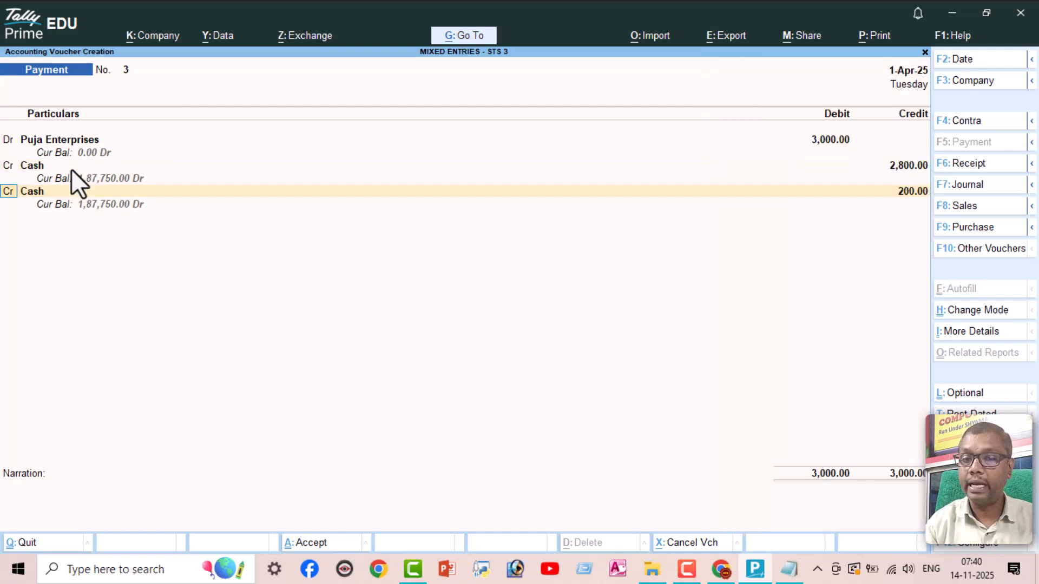
left_click(724, 565)
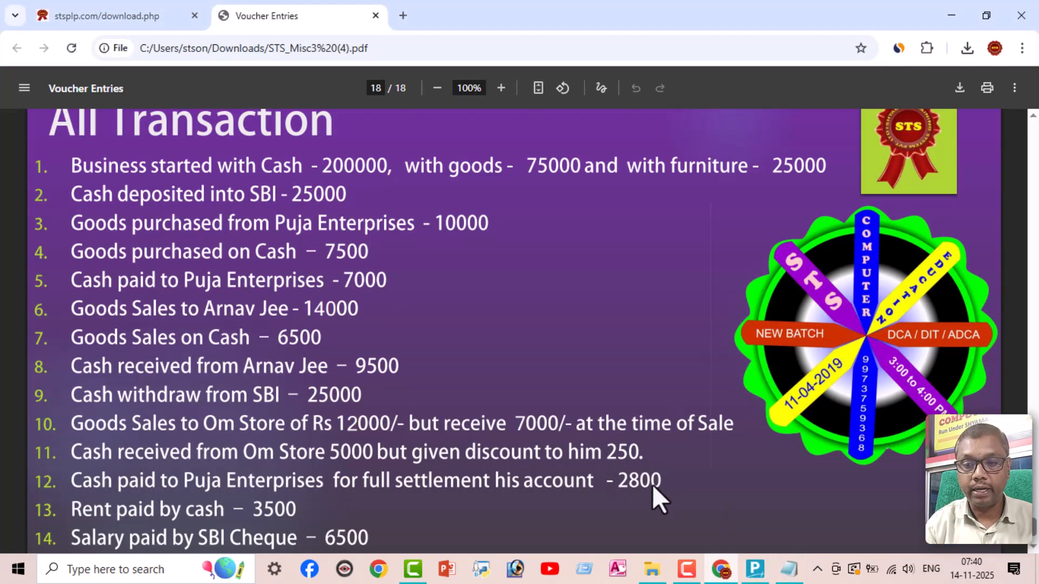
left_click(755, 569)
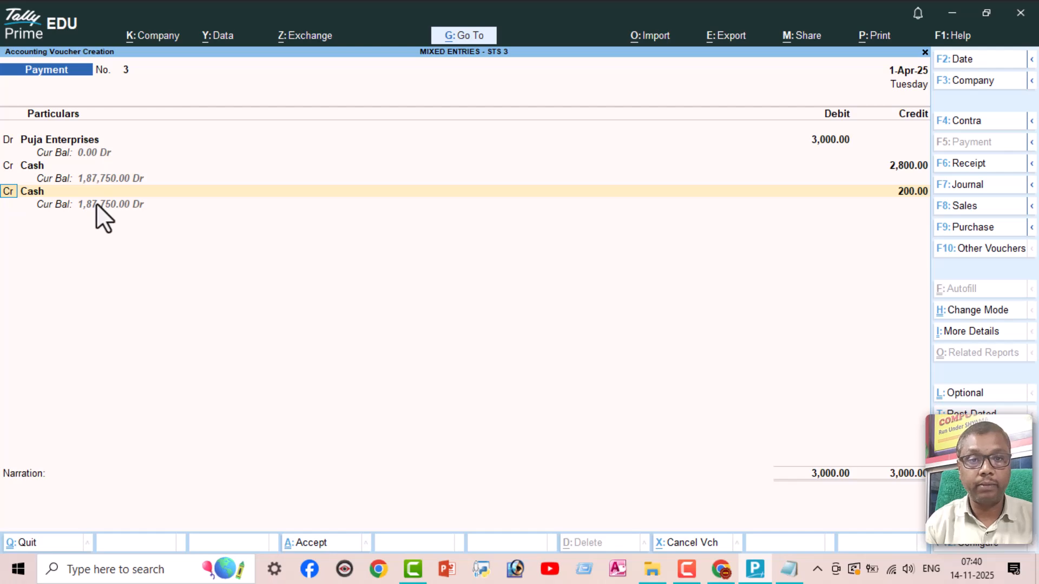
- Create the ledger Discount Receive under Indirect Incomes and credit it with the remaining 200 in the payment voucher
key("Return")
key("alt+c")
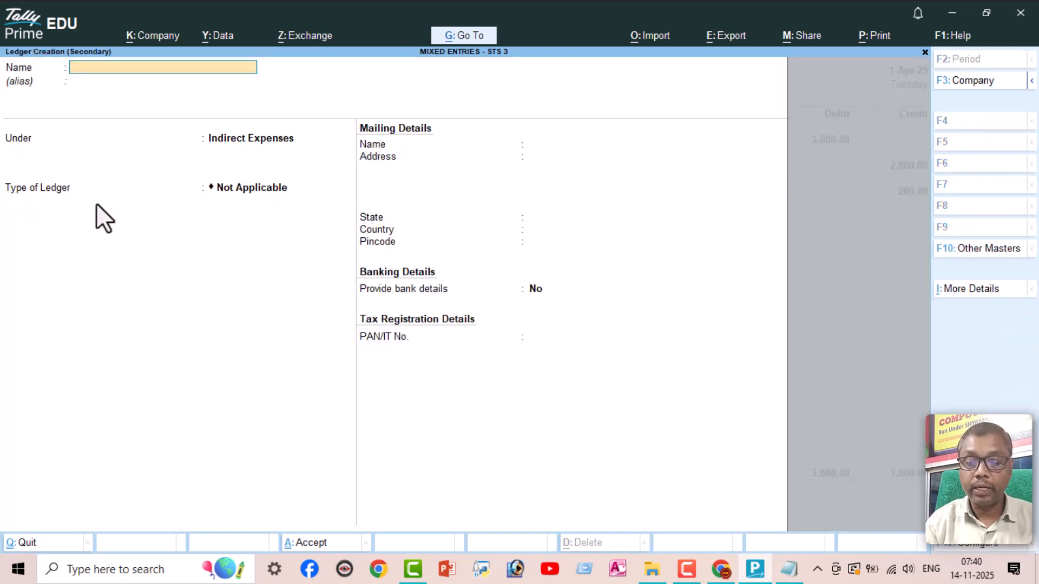
type("Discoun")
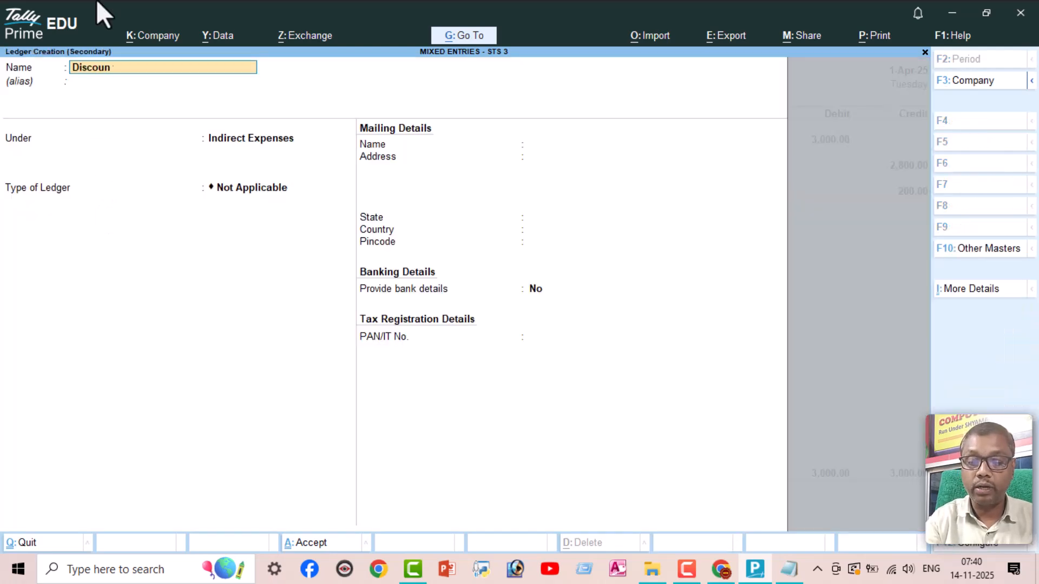
type("t Receive")
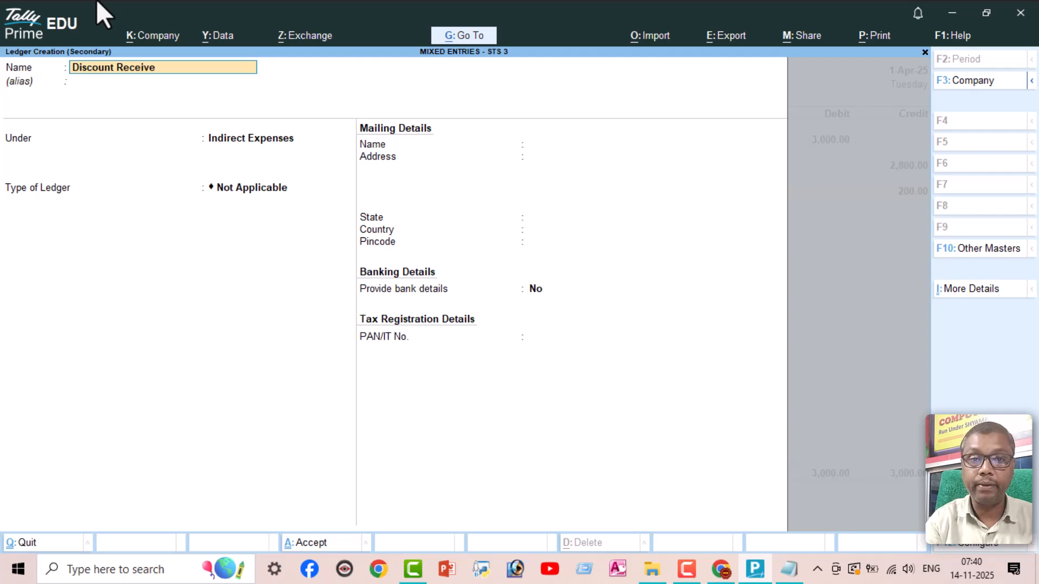
key("Return")
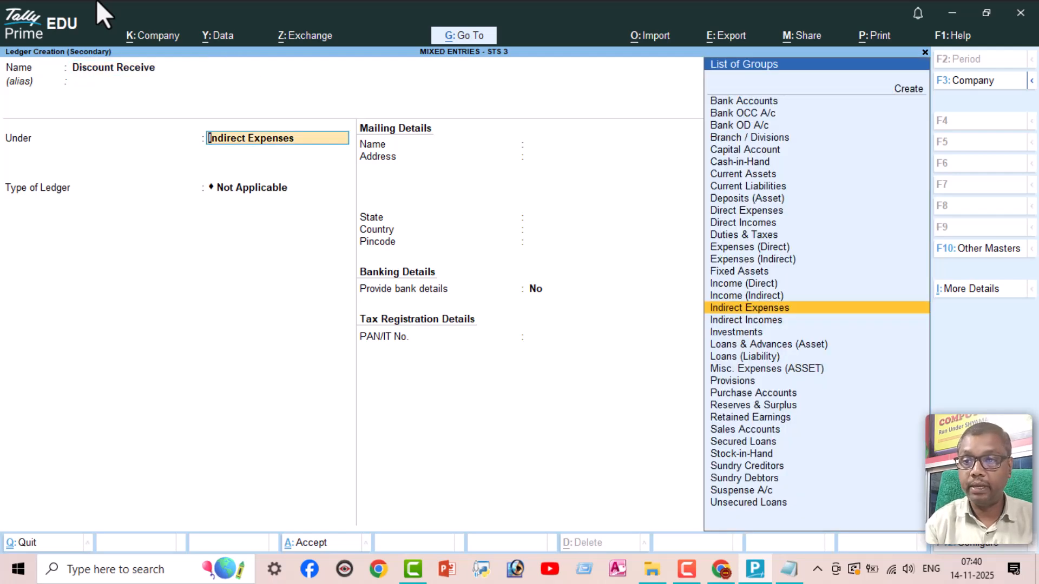
key("Down")
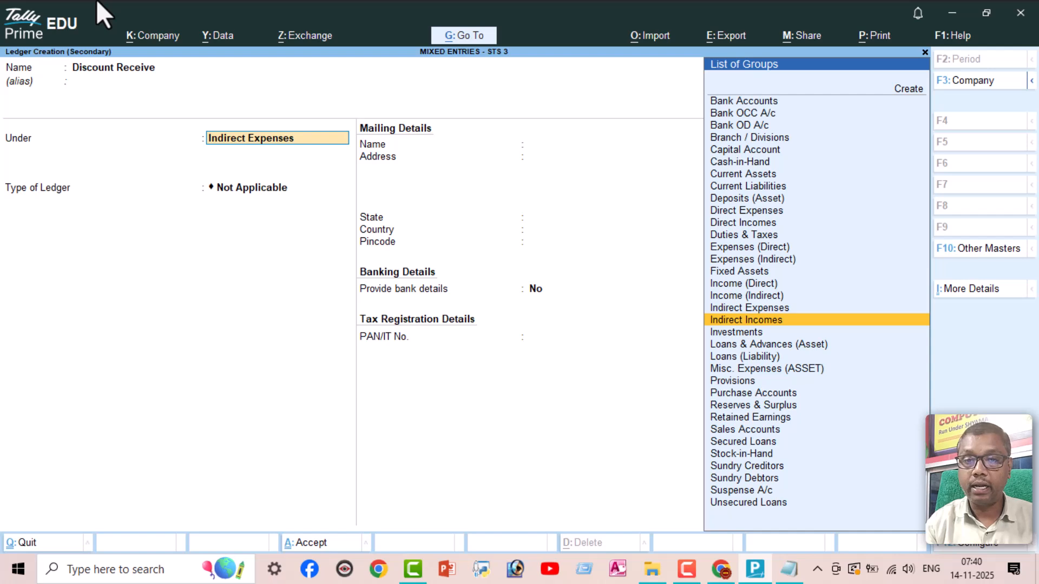
key("Return")
key("ctrl+a")
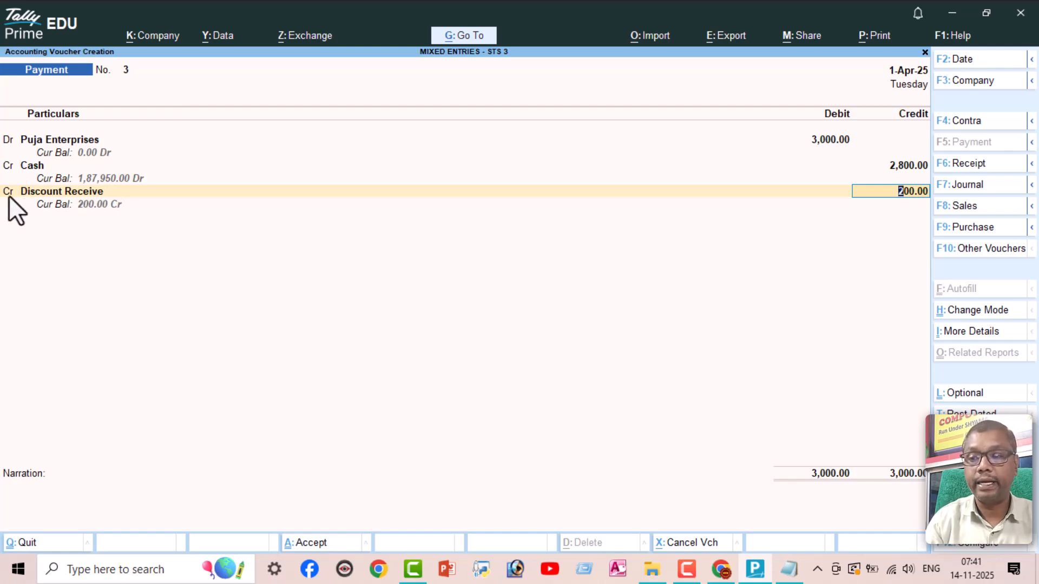
key("Return")
- Check the thirteenth transaction in the PDF, then create the ledger Rent A/c under Indirect Expenses from a new payment voucher in TallyPrime
key("alt+Tab")
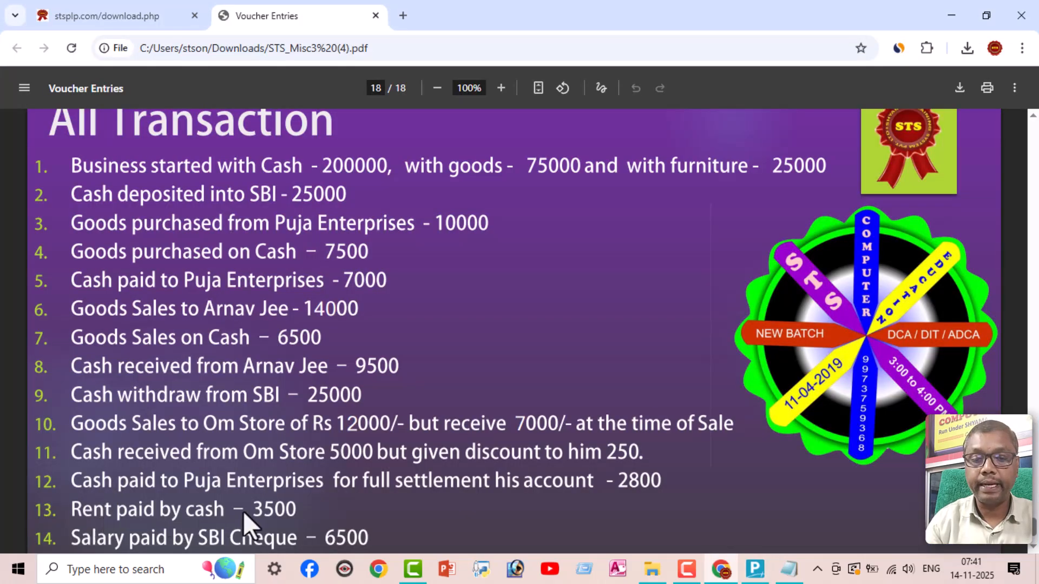
left_click(755, 569)
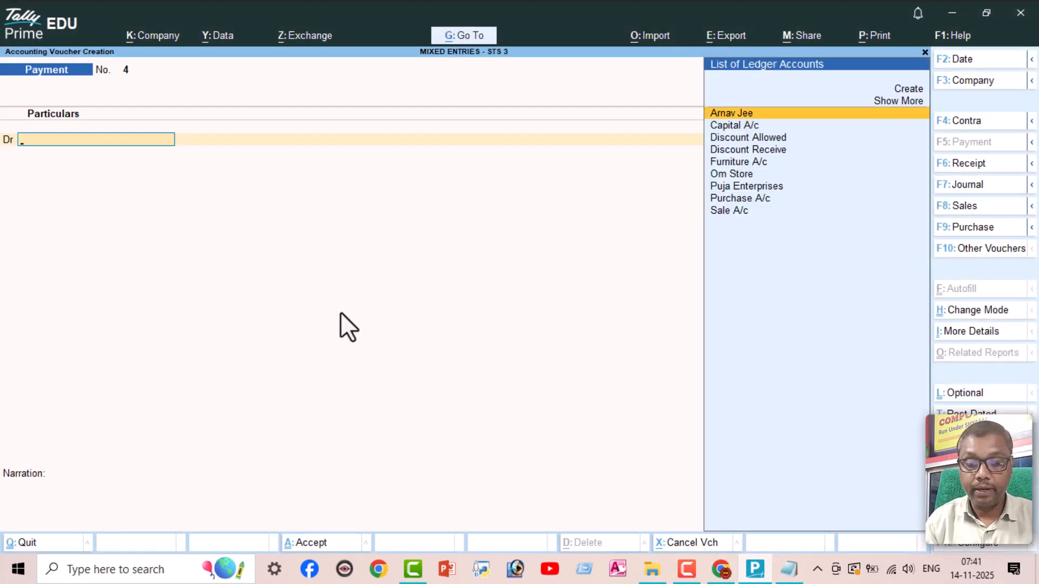
key("alt+c")
type("Rent")
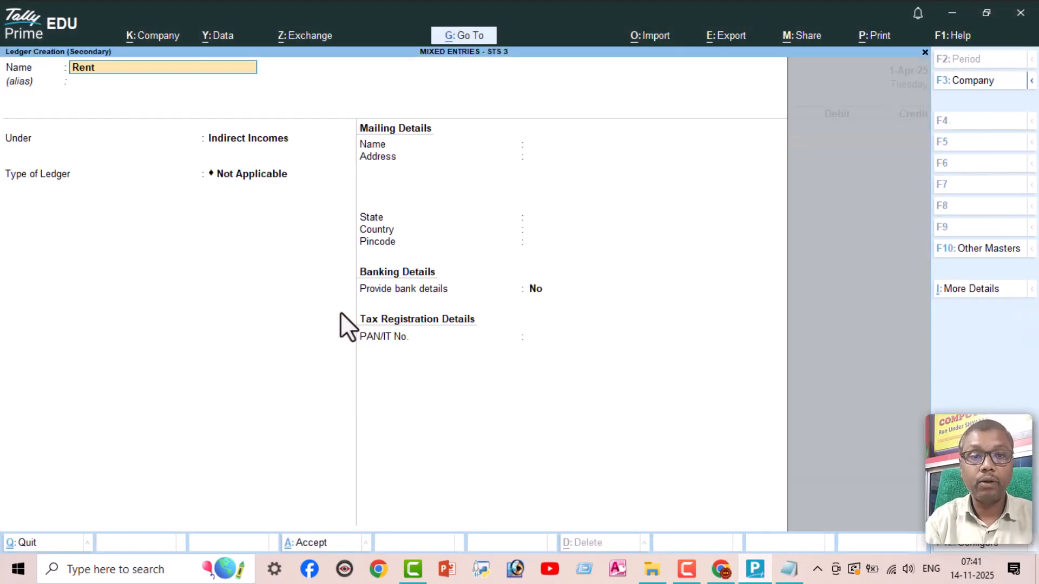
type(" a/c")
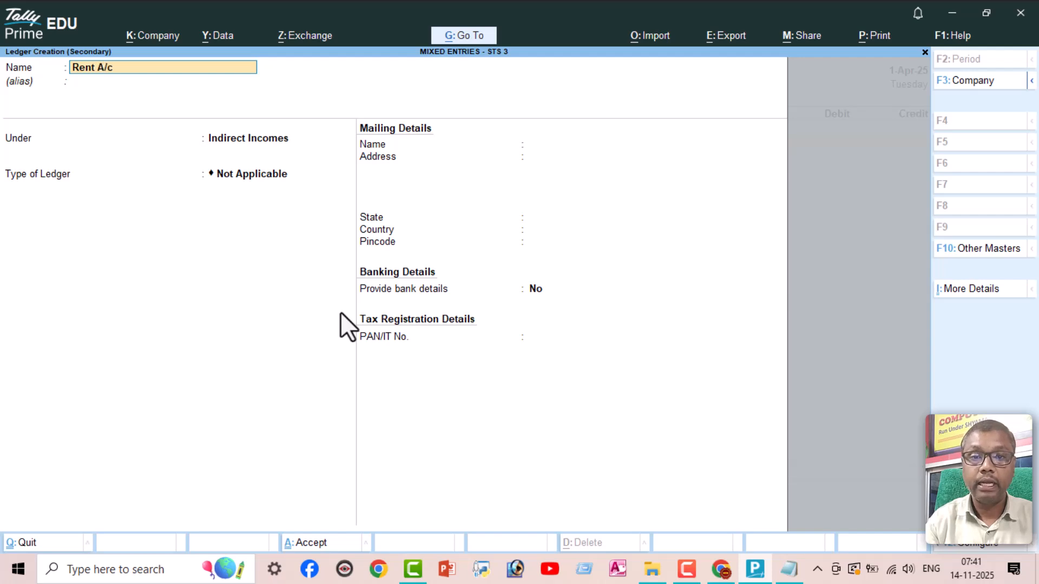
key("Return")
key("Down")
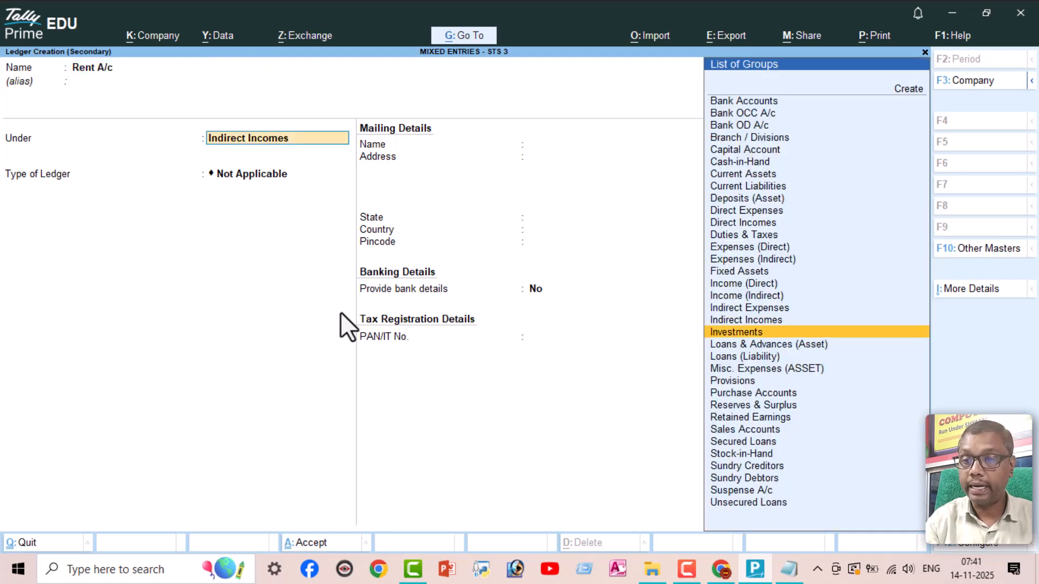
key("Up")
key("Up")
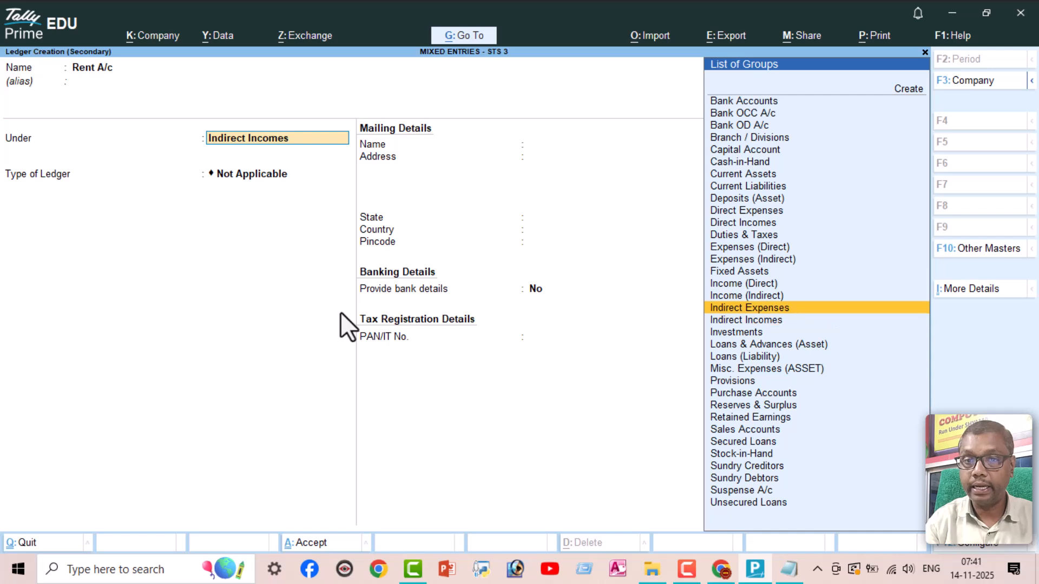
key("Return")
key("ctrl+a")
- Debit Rent A/c with 3500, credit Cash with the same amount, and save the payment voucher without a narration
type("3,500")
key("Return")
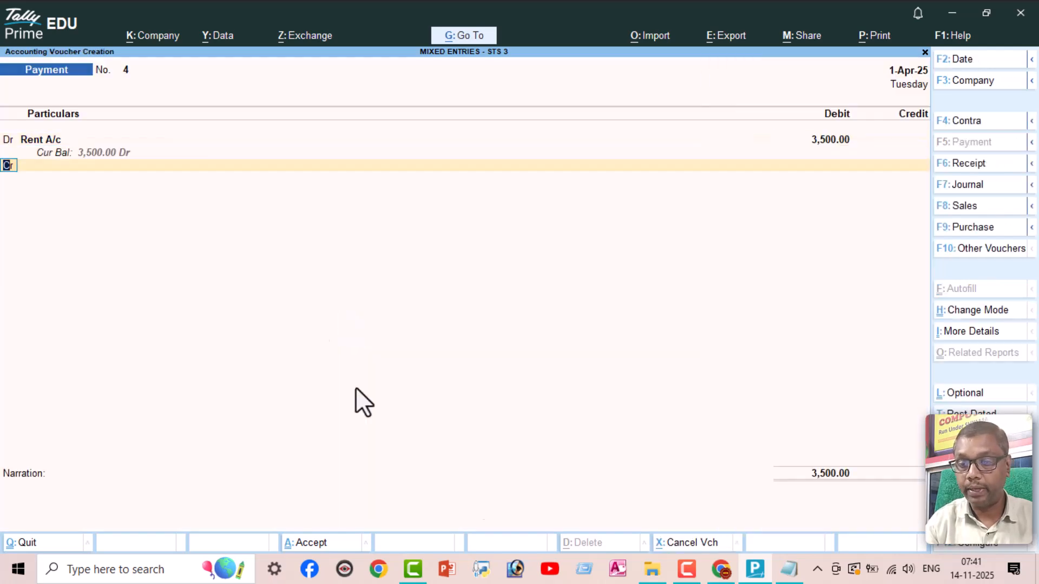
key("Return")
type("Cas")
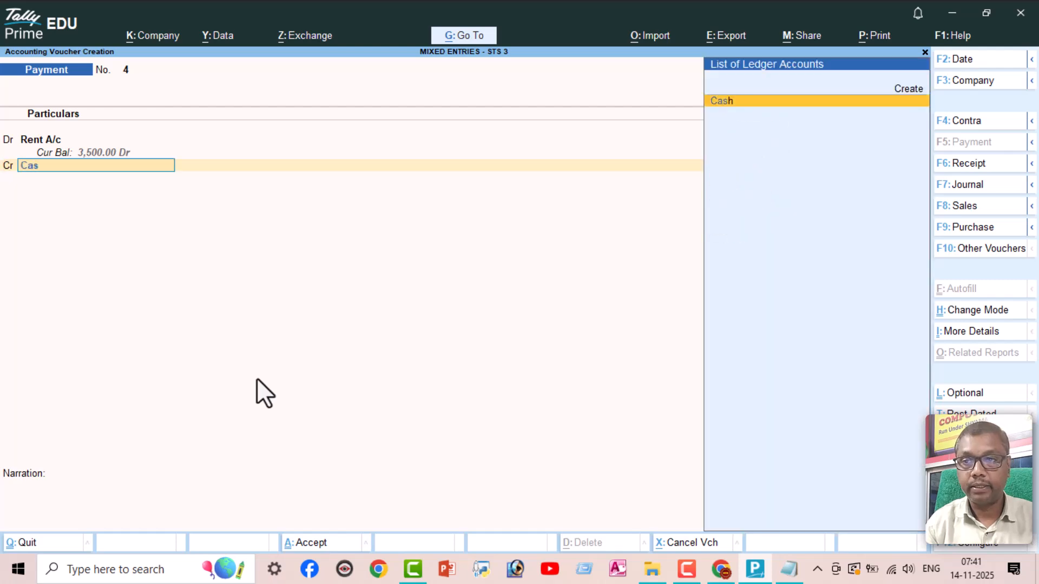
key("Return")
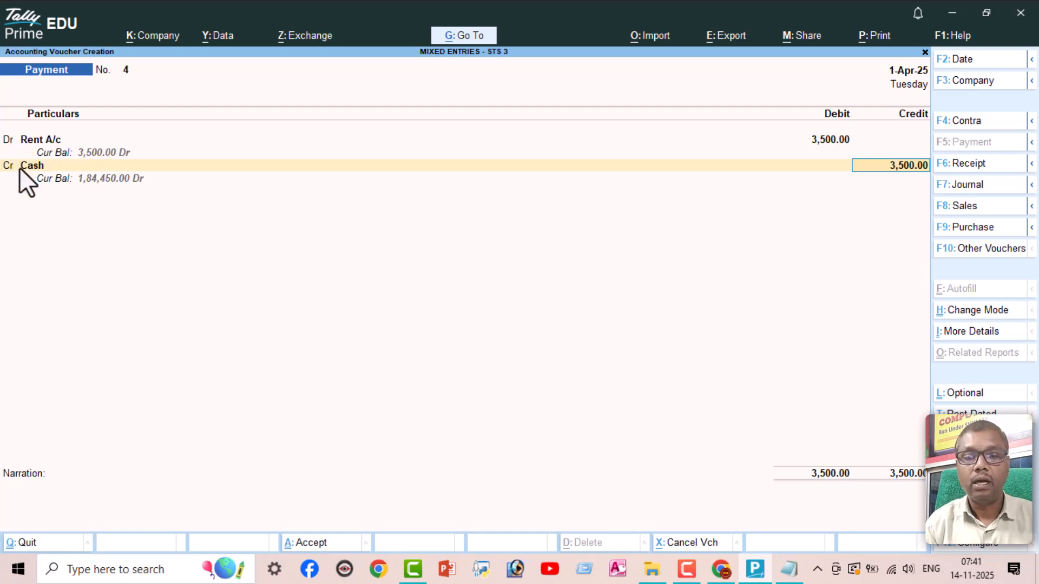
key("Return")
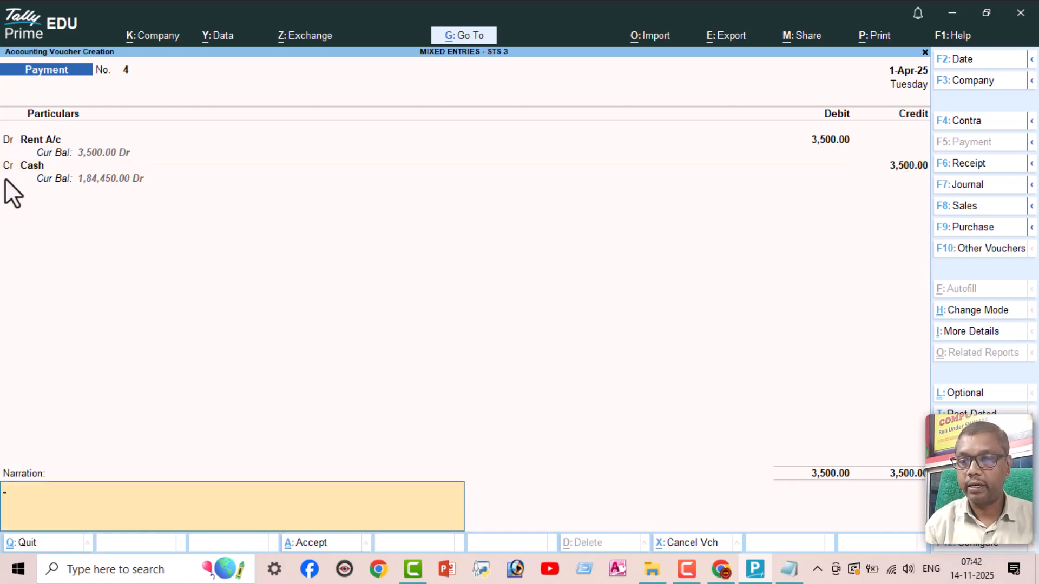
- Check the fourteenth transaction in the PDF, then create the ledger Salary A/c under Indirect Expenses from a new payment voucher in TallyPrime
key("alt+Tab")
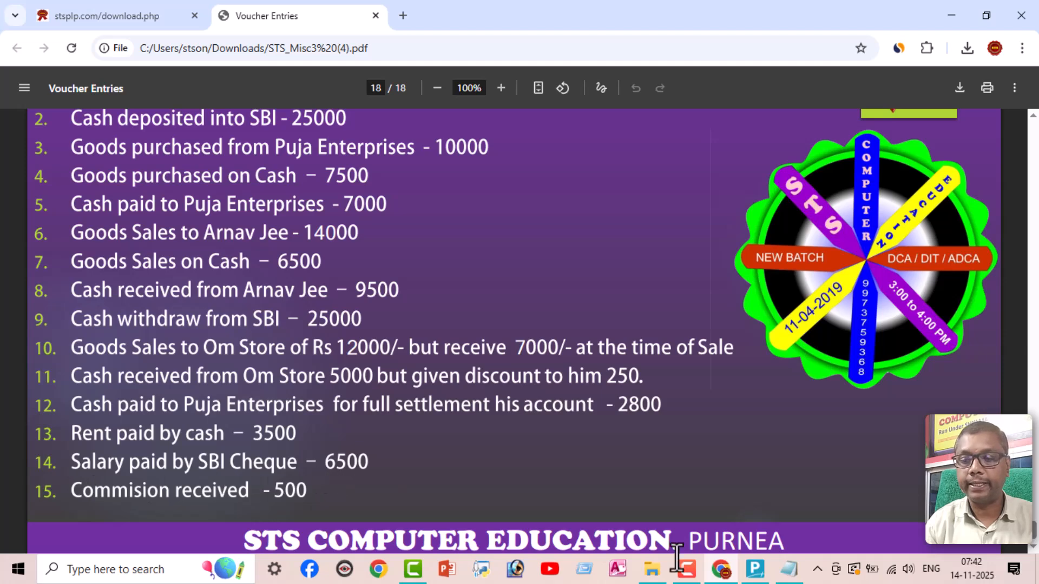
left_click(756, 568)
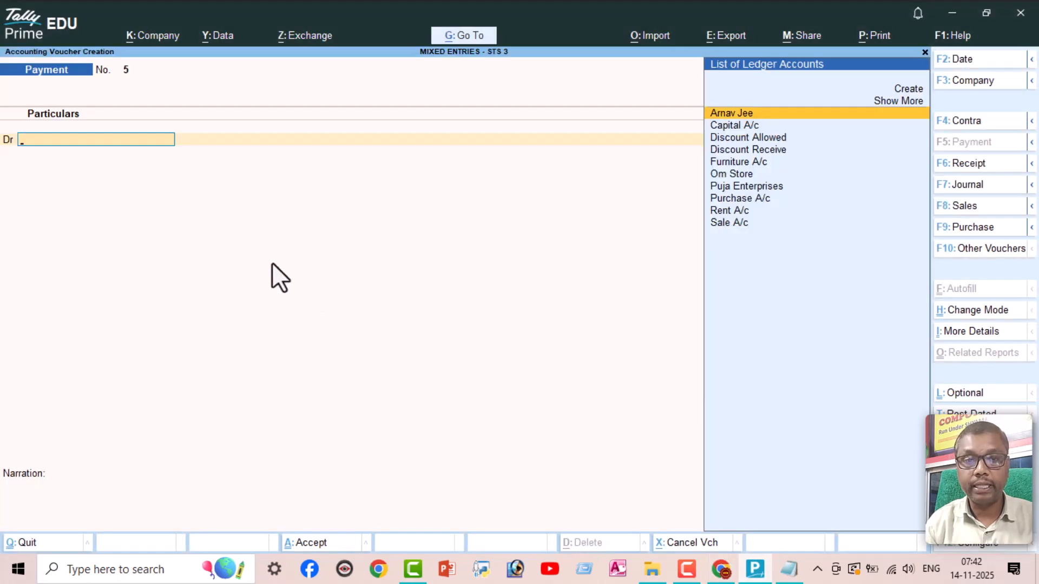
key("alt+c")
type("Salary a/c")
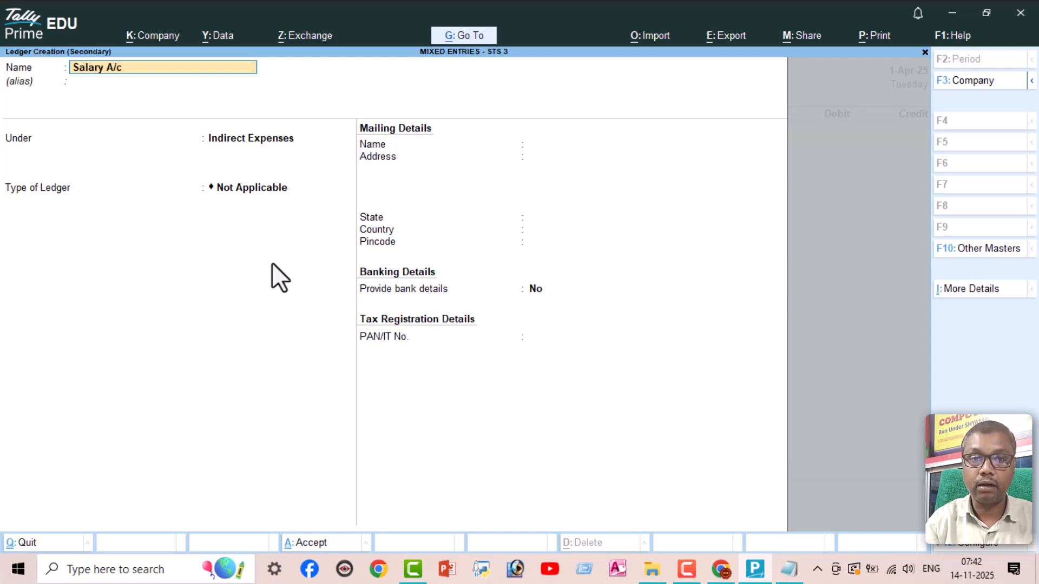
key("Return")
key("Return")
key("ctrl+a")
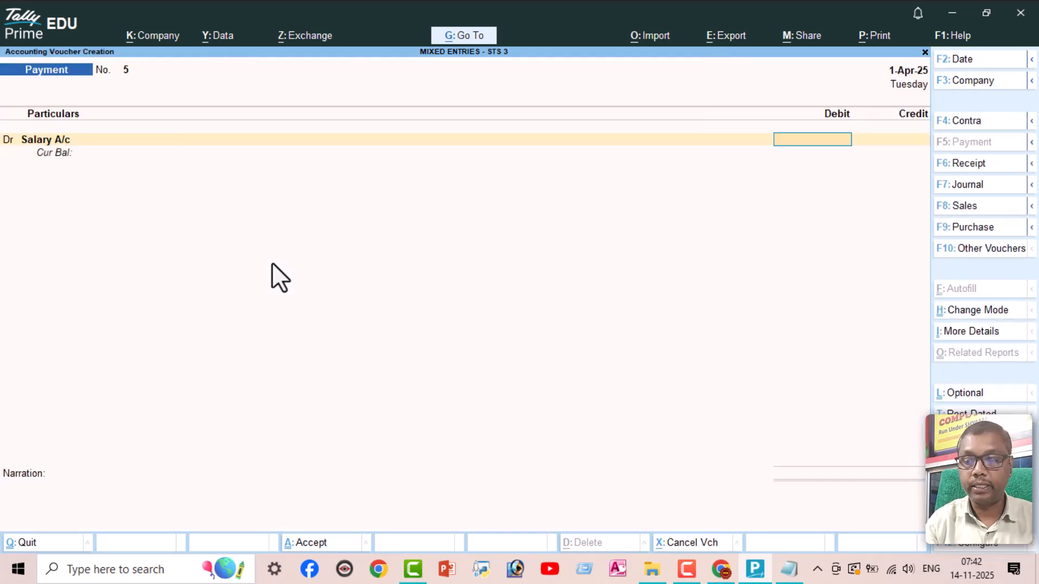
- Debit Salary A/c with 6500 and credit SBI A/c with the same amount in the payment voucher
type("6500")
key("Return")
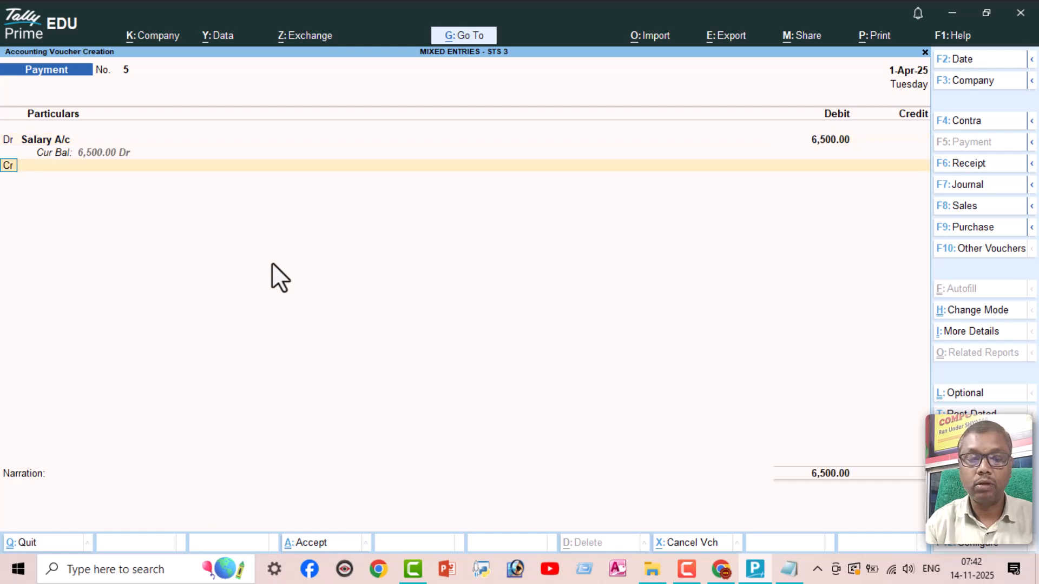
type("Sb")
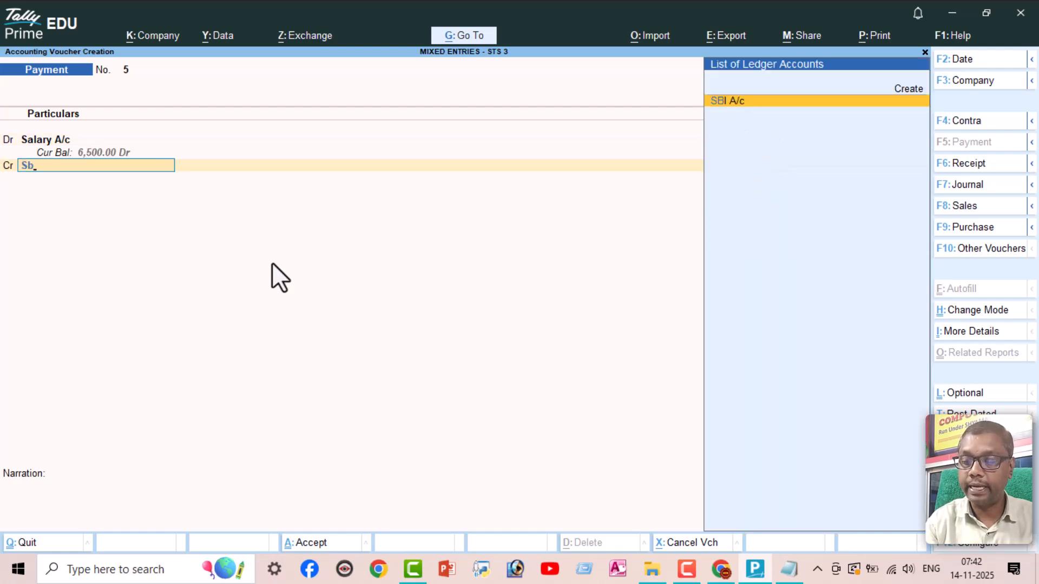
key("Return")
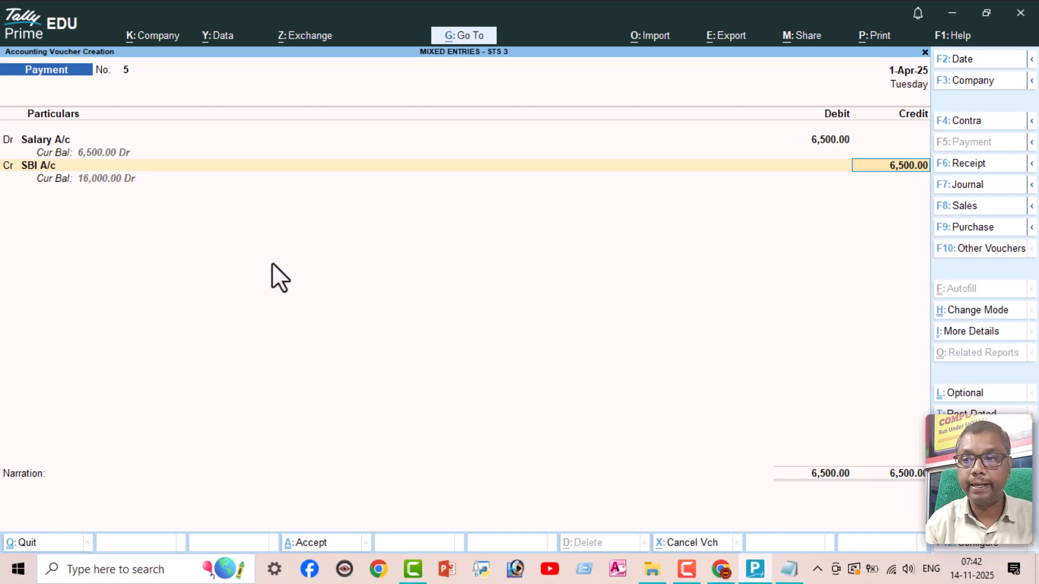
key("Return")
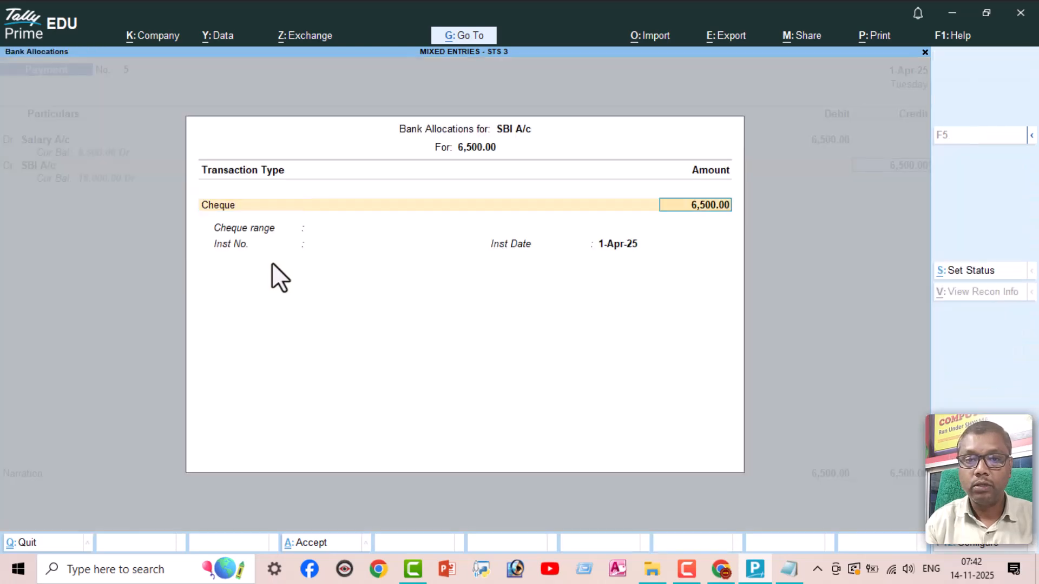
- Enter the cheque's instrument number in the SBI A/c bank allocation and save the salary payment voucher without a narration
key("Return")
type("25")
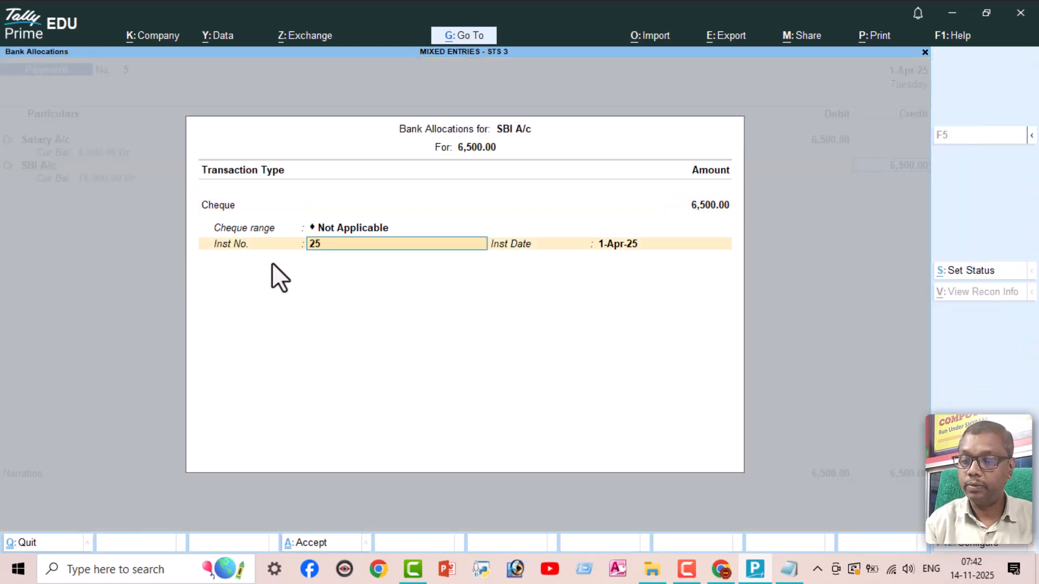
type("4856")
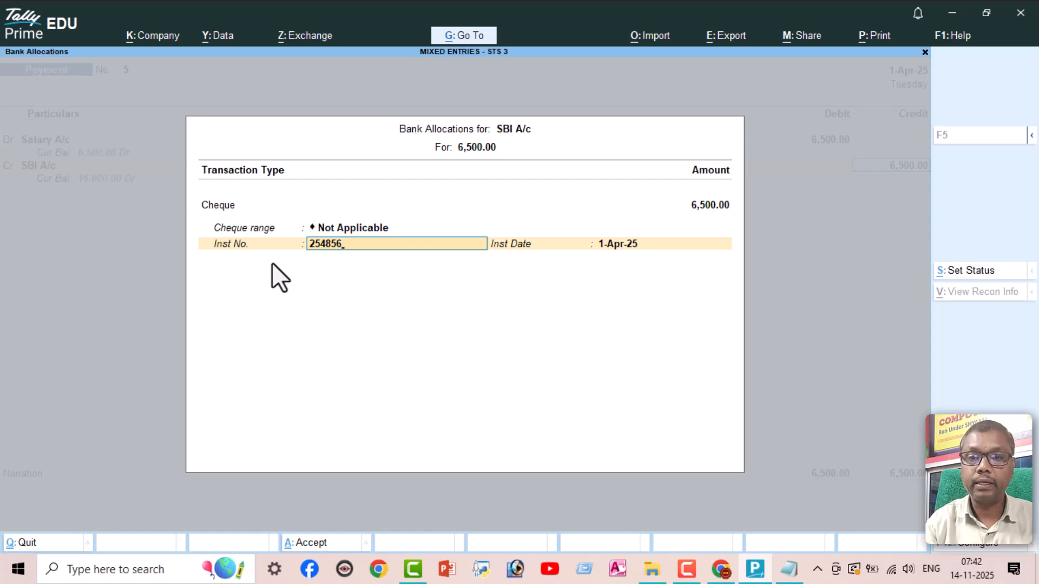
key("Return")
key("Return")
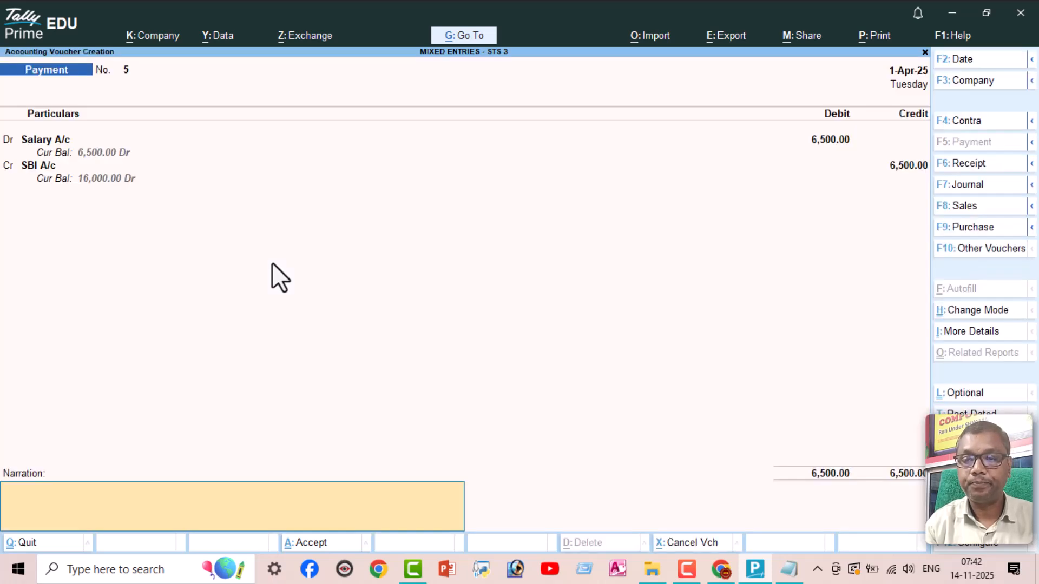
key("Return")
key("Return")
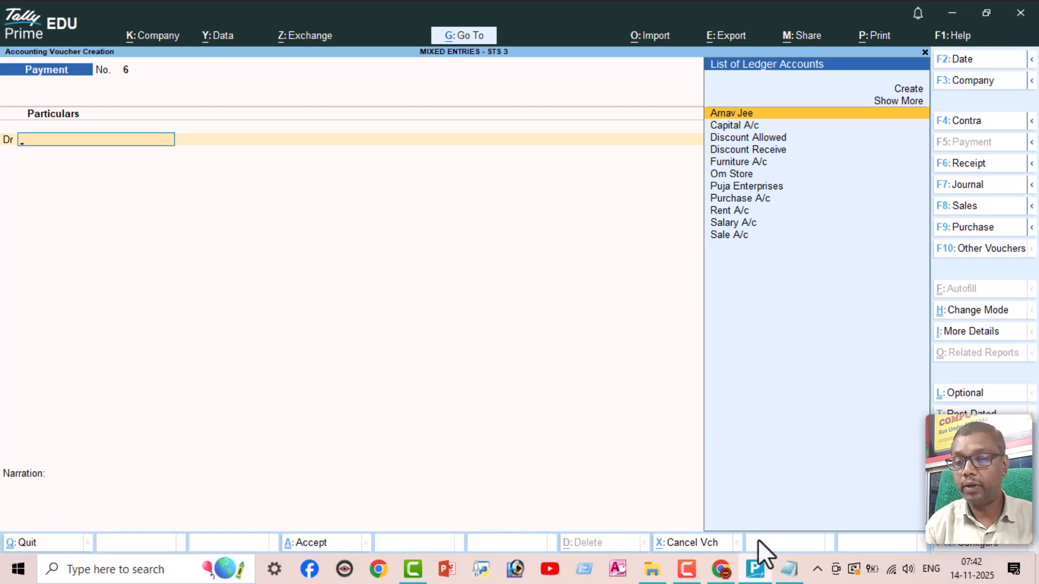
- Check the fifteenth transaction in the PDF, then switch to a receipt voucher in TallyPrime
mouse_move(725, 577)
left_click(689, 533)
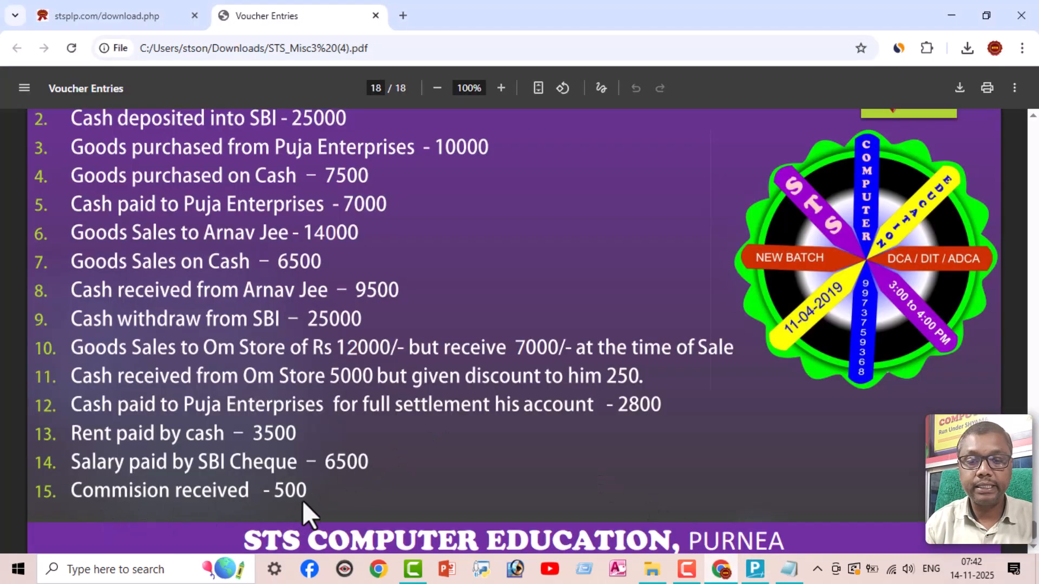
left_click(754, 568)
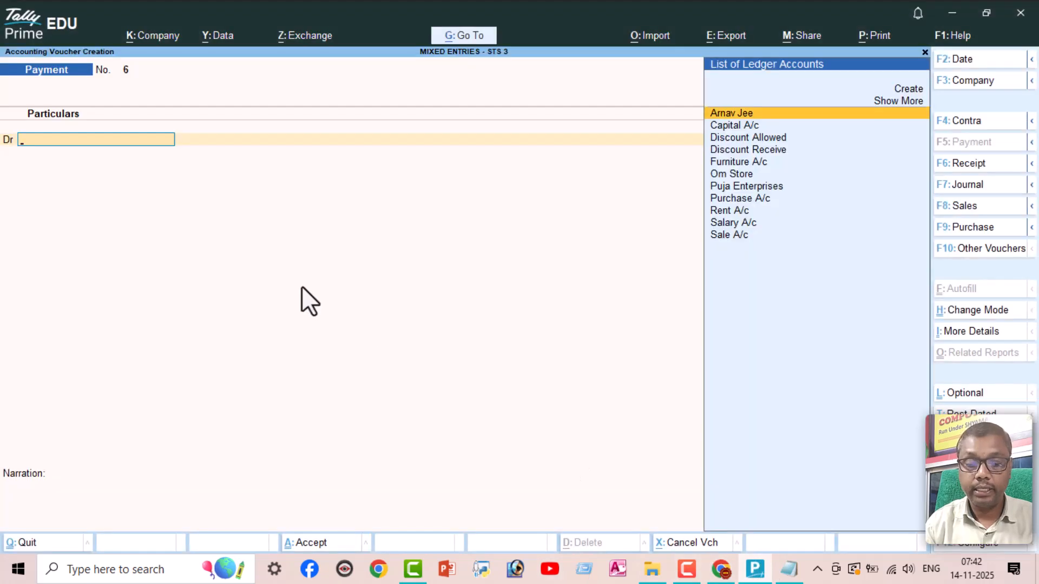
left_click(967, 163)
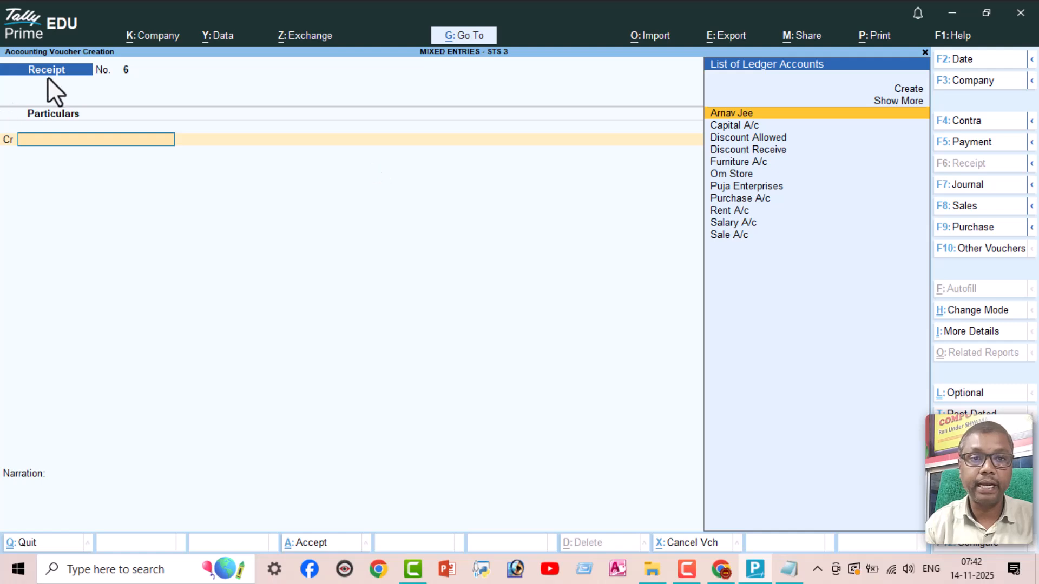
- Create the ledger Comm Rec under Indirect Incomes from the receipt voucher's credit line
key("alt+c")
type("C")
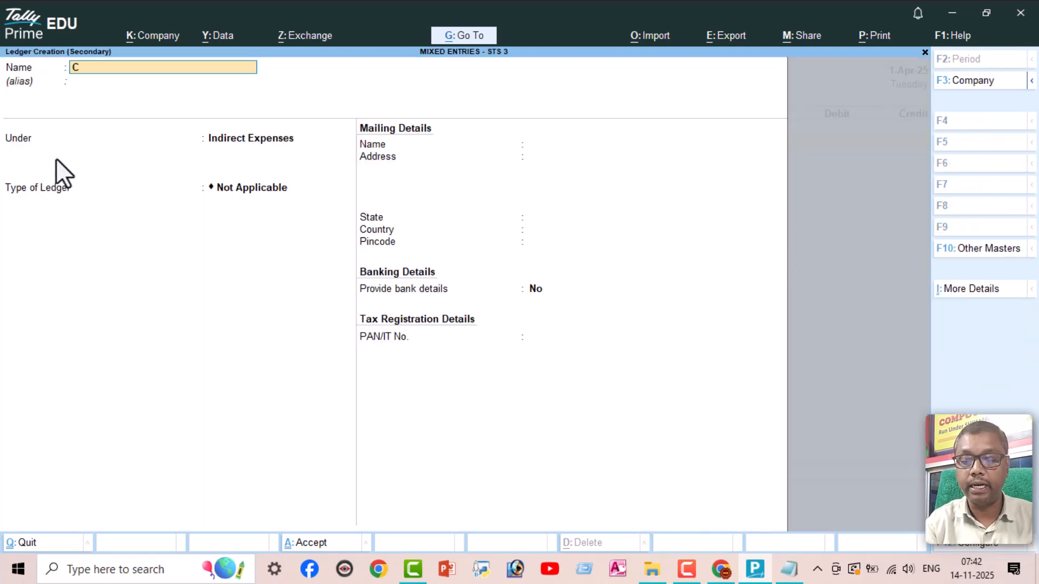
type("omm Re")
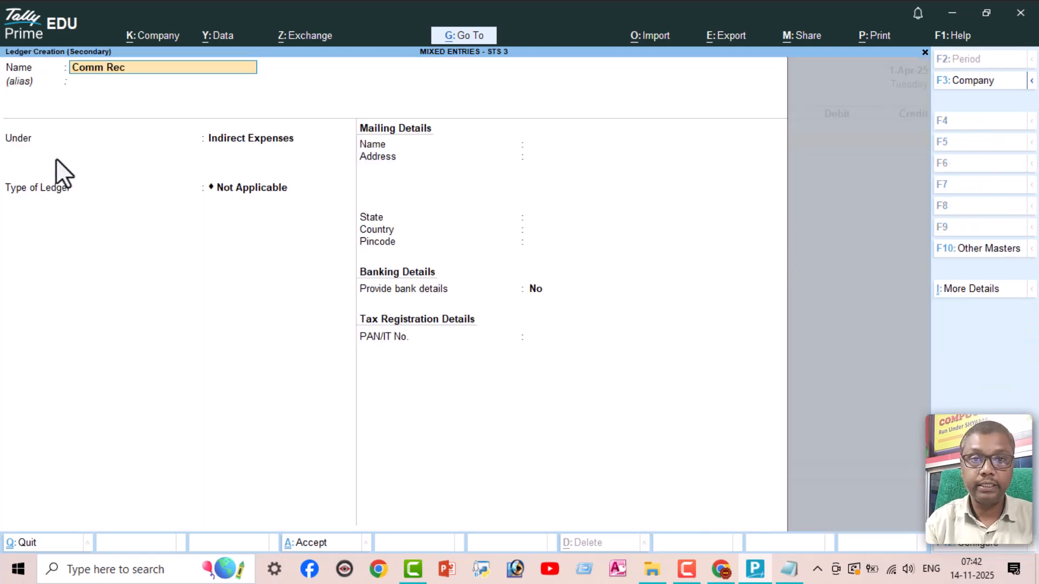
type("c")
key("Return")
key("Return")
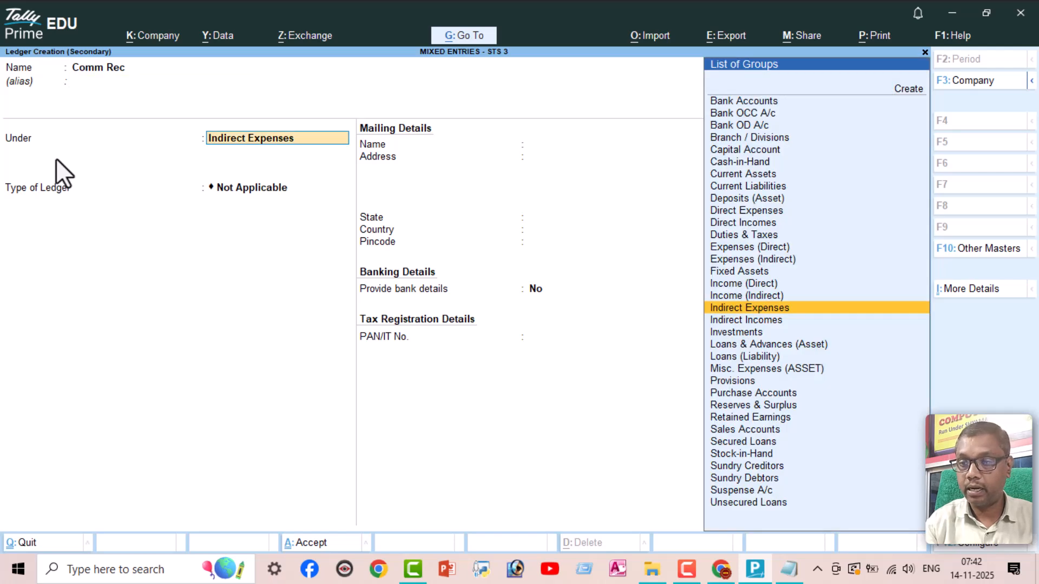
key("Down")
key("Return")
key("ctrl+a")
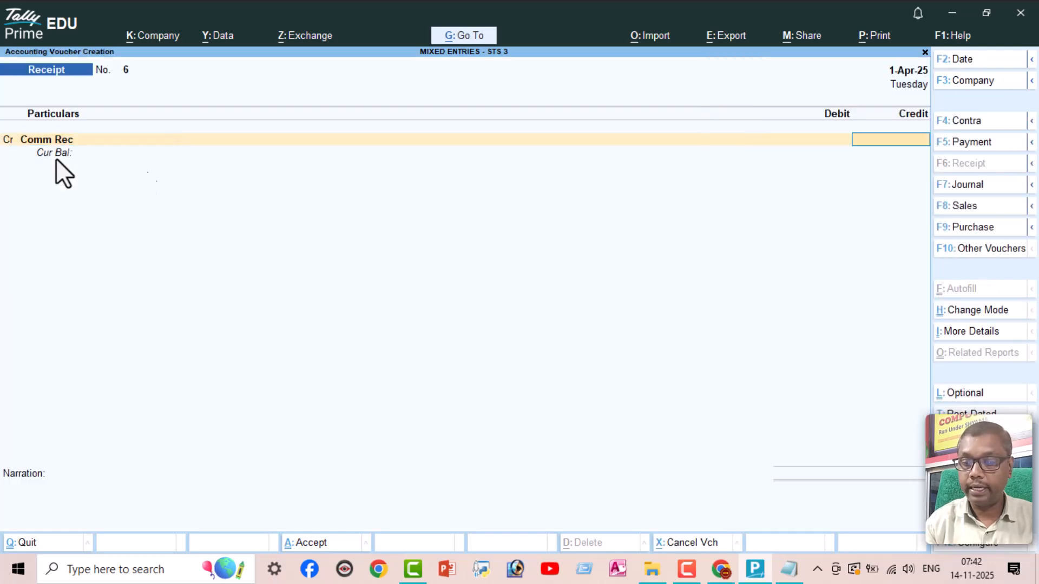
- Credit Comm Rec with 500, debit Cash with the same amount, and save the receipt voucher without a narration
key("Return")
type("500")
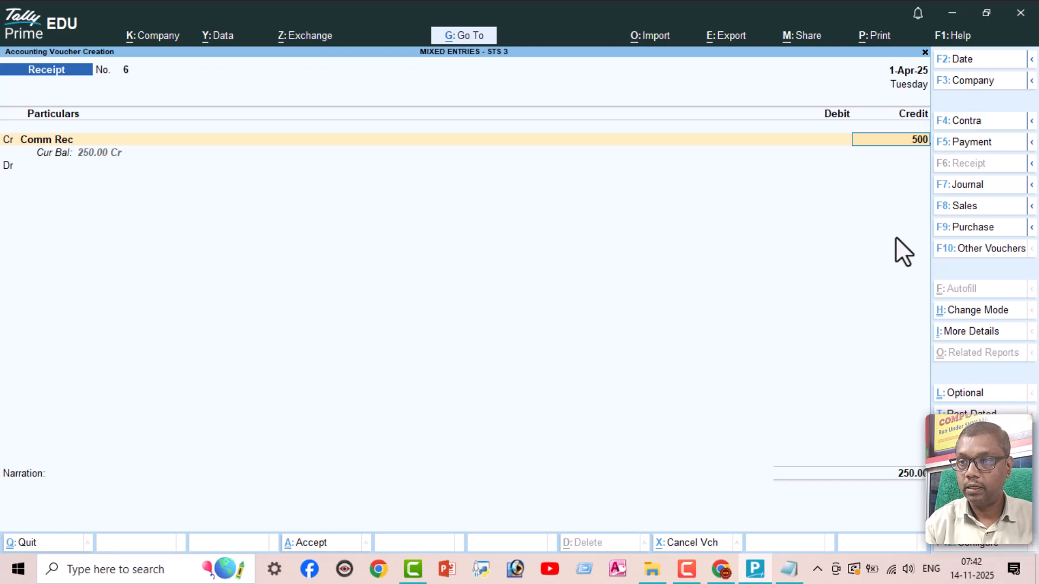
key("Return")
type("Cas")
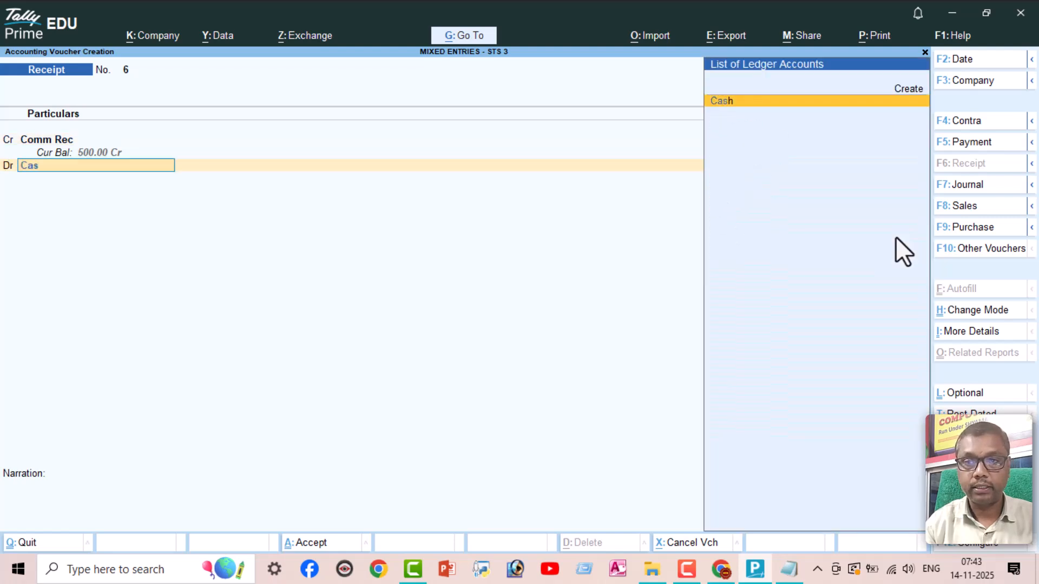
key("Return")
key("Return")
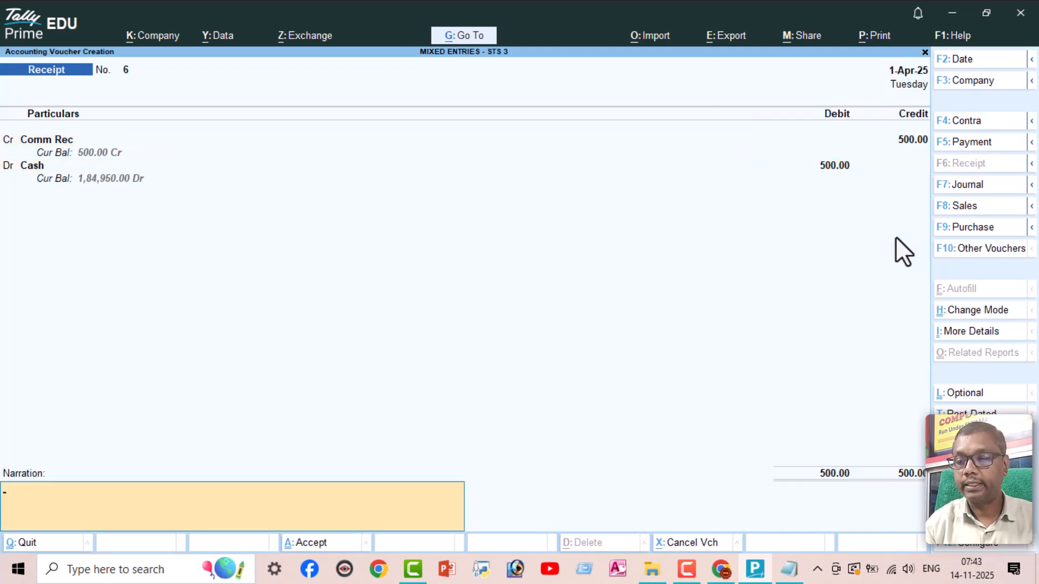
key("Return")
key("Return")
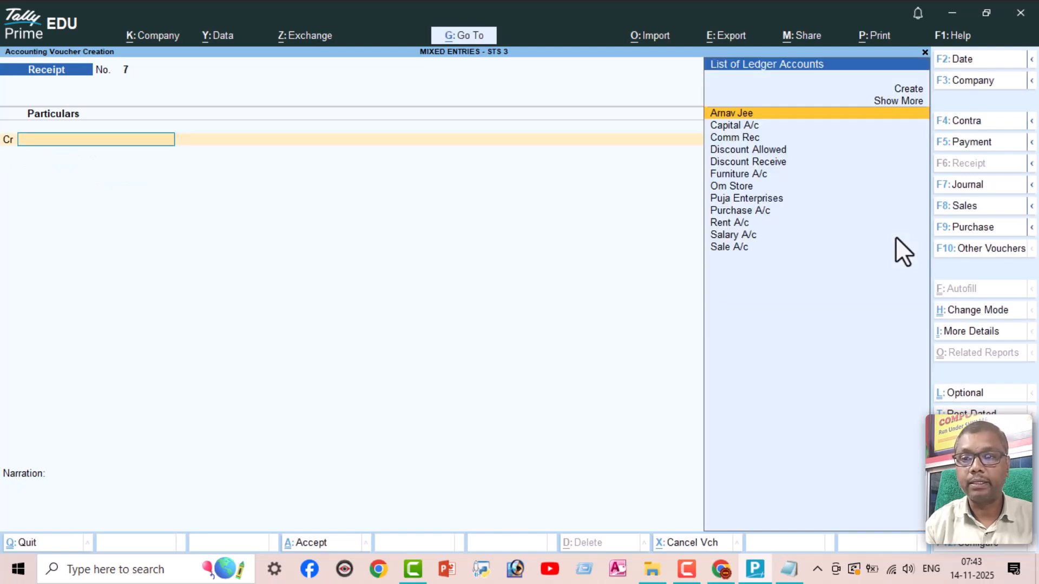
- Leave voucher creation and open the Day Book for the company's recorded vouchers
key("Escape")
key("Return")
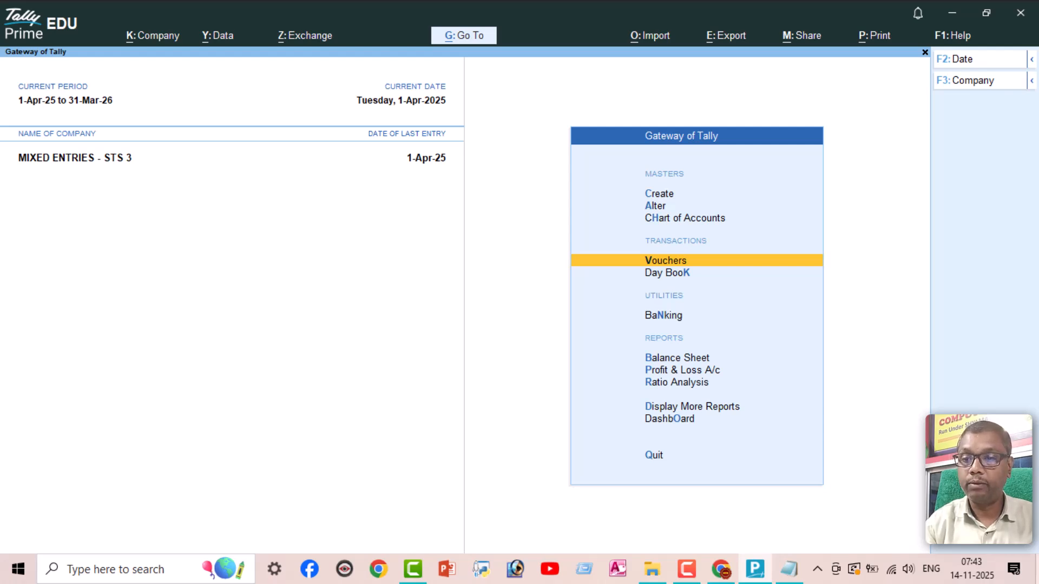
key("Down")
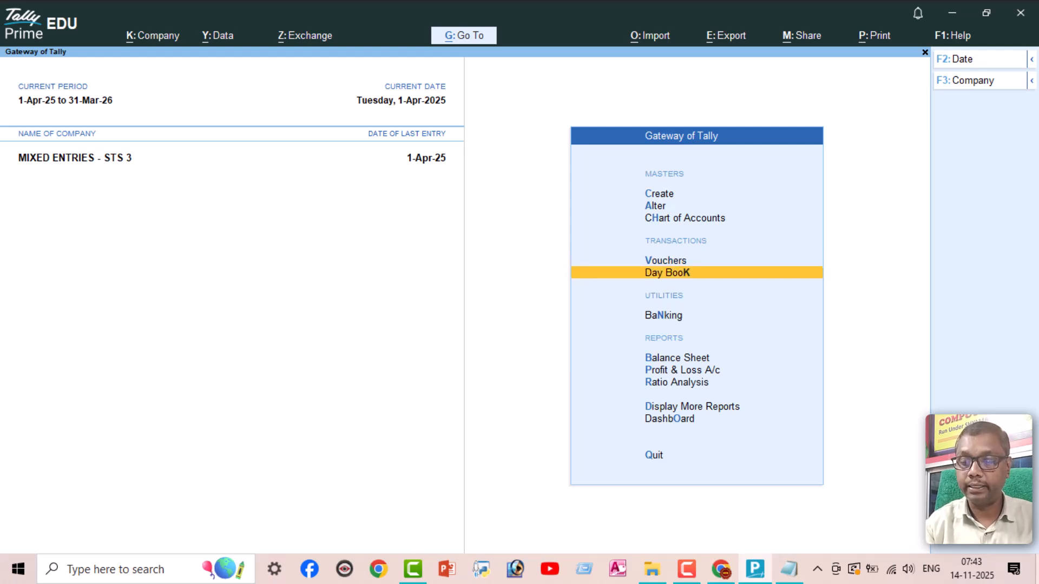
key("Return")
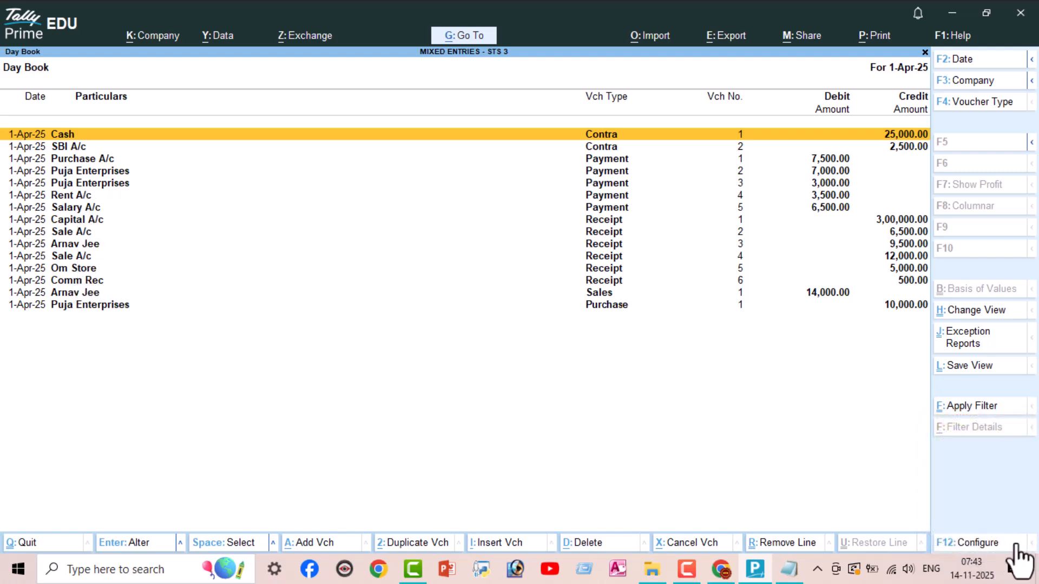
- Configure the Day Book's sorting method as In Sequence of Entry
left_click(1004, 545)
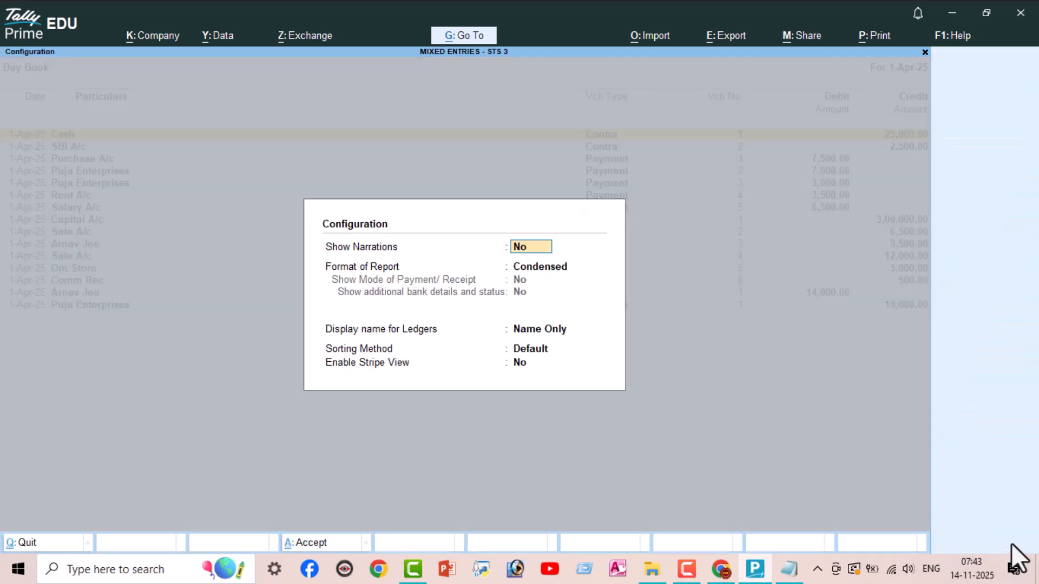
key("Return")
key("Return")
key("Return")
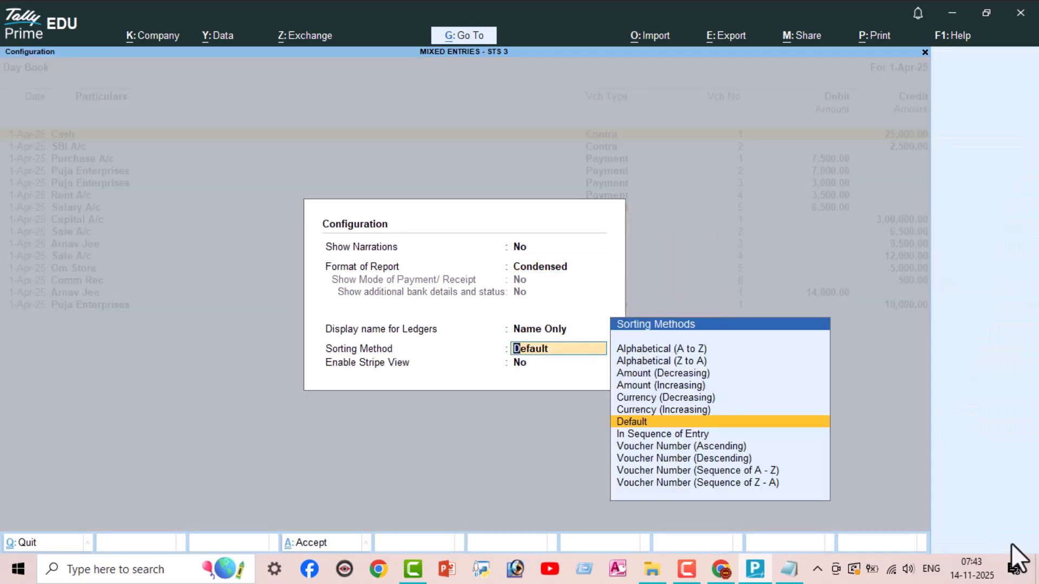
key("Down")
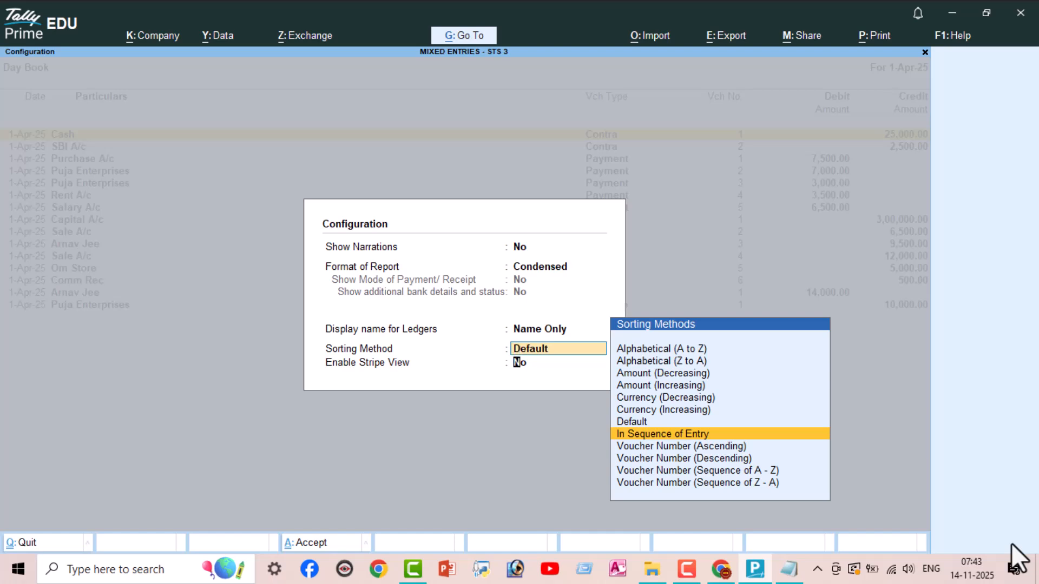
key("Return")
key("Return")
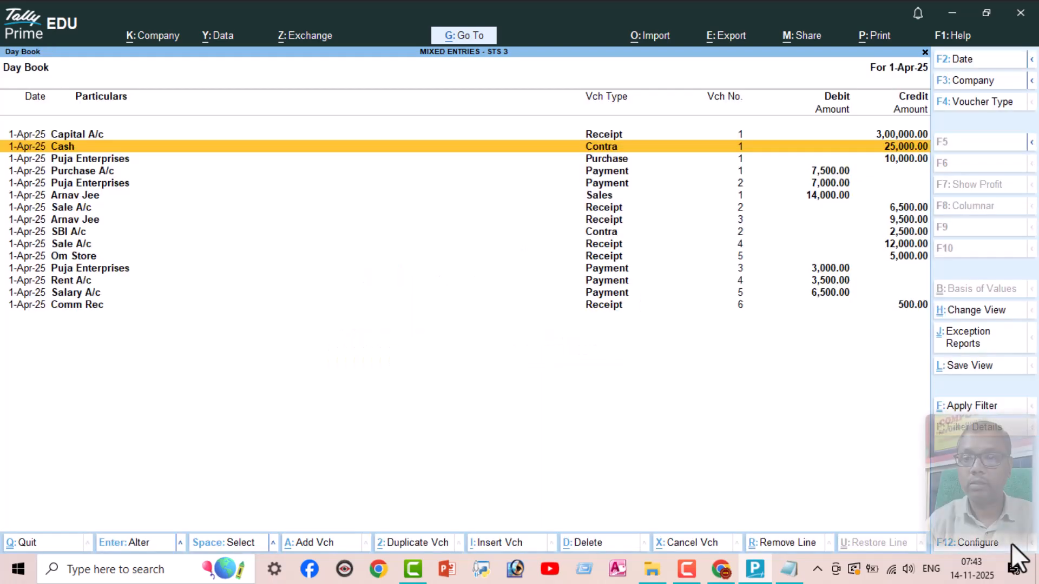
- Go through all the Day Book vouchers to check them in their order of entry
key("Up")
key("Down")
key("Down")
key("Down")
key("Down")
key("Down")
key("Down")
key("Down")
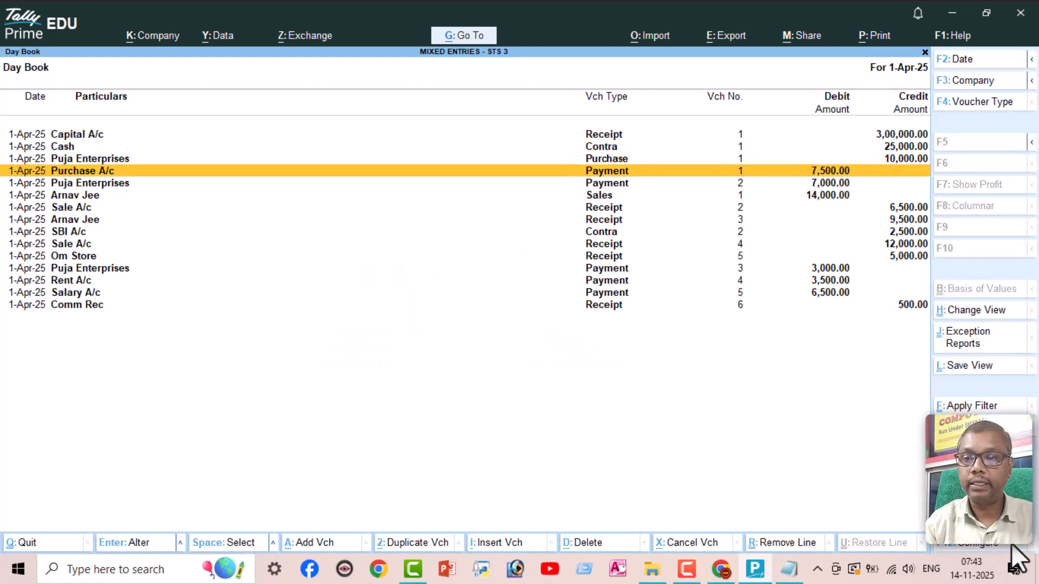
key("Down")
key("Down")
key("Down")
key("Down")
key("Down")
key("Up")
key("Down")
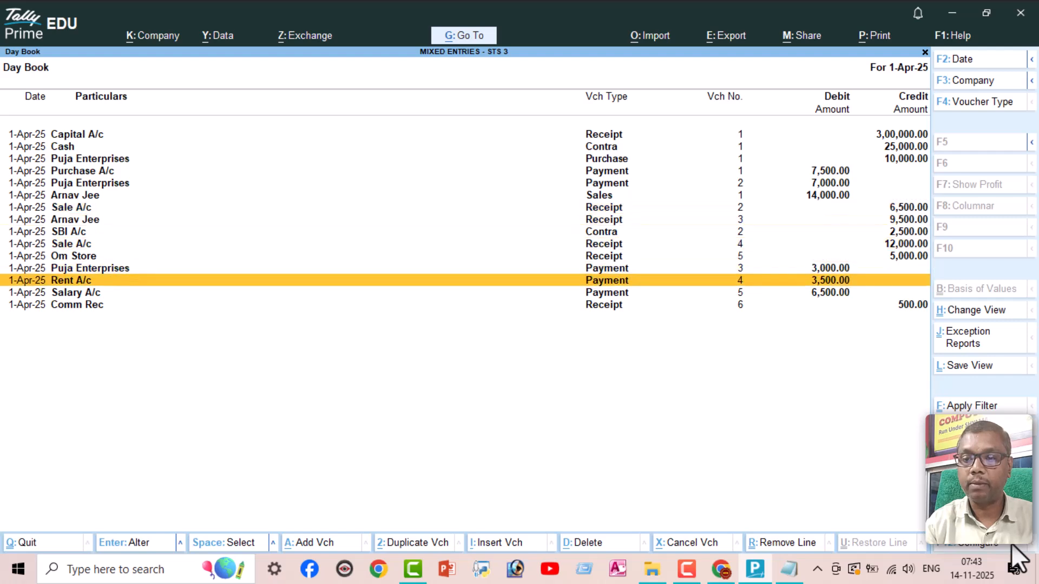
key("Down")
key("Down")
key("Up")
key("Up")
key("Up")
key("Up")
key("Up")
key("Up")
key("Up")
key("Up")
key("Up")
key("Up")
key("Up")
key("Up")
key("Up")
key("Up")
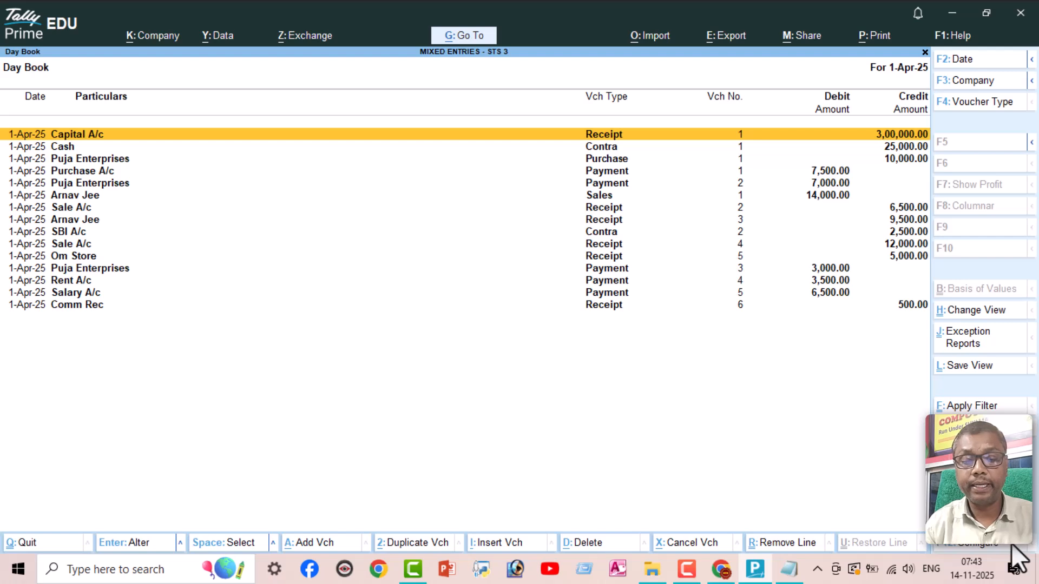
- Compare the detailed and condensed views of the Day Book, and return to the Gateway of Tally
key("alt")
key("alt+F5")
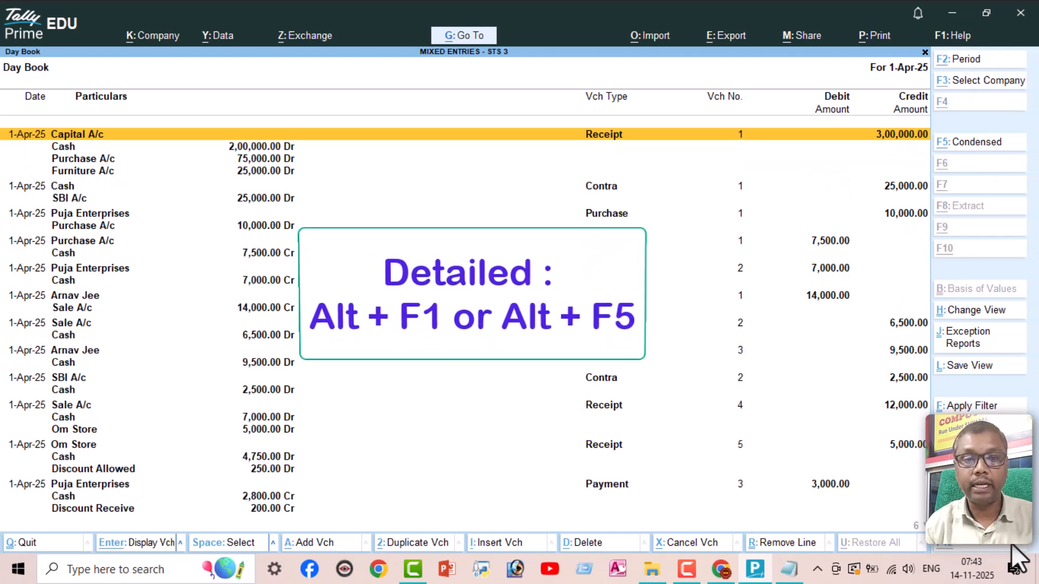
key("alt+F5")
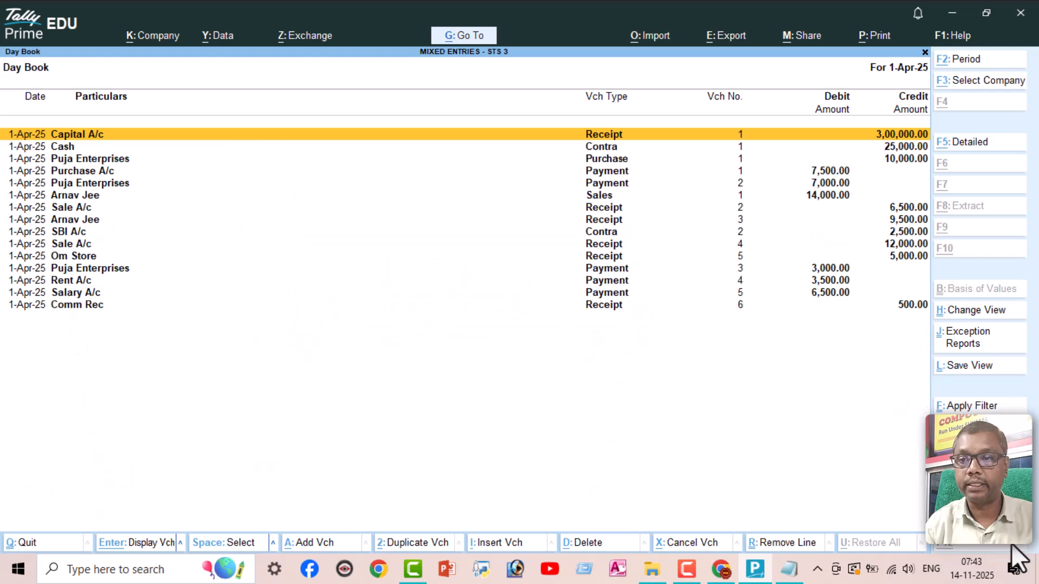
key("alt+F5")
key("alt+F5")
key("alt+F5")
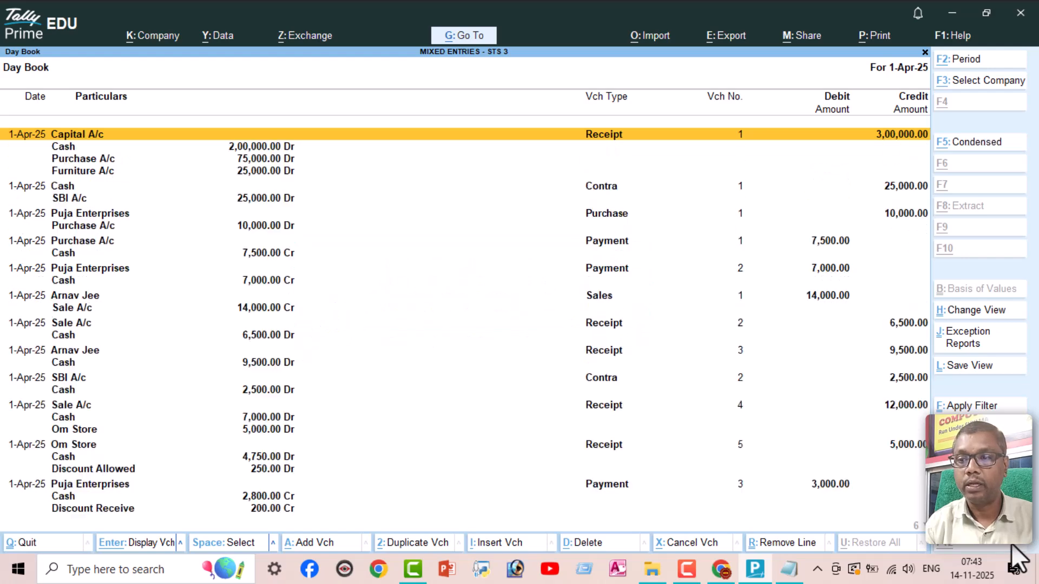
key("alt+F5")
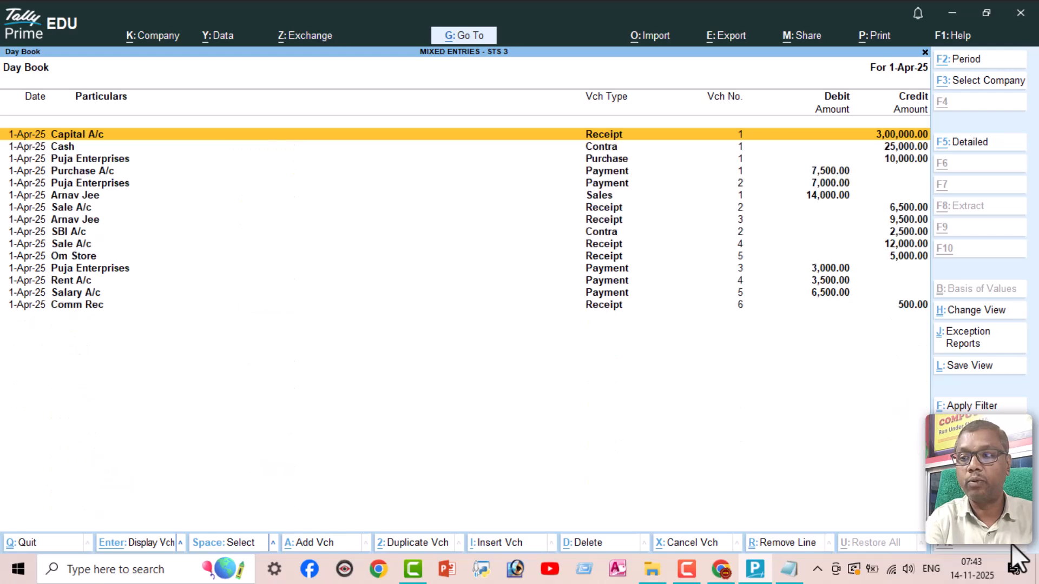
key("alt+F5")
key("alt+F5")
key("alt+F5")
key("alt+F5")
key("Escape")
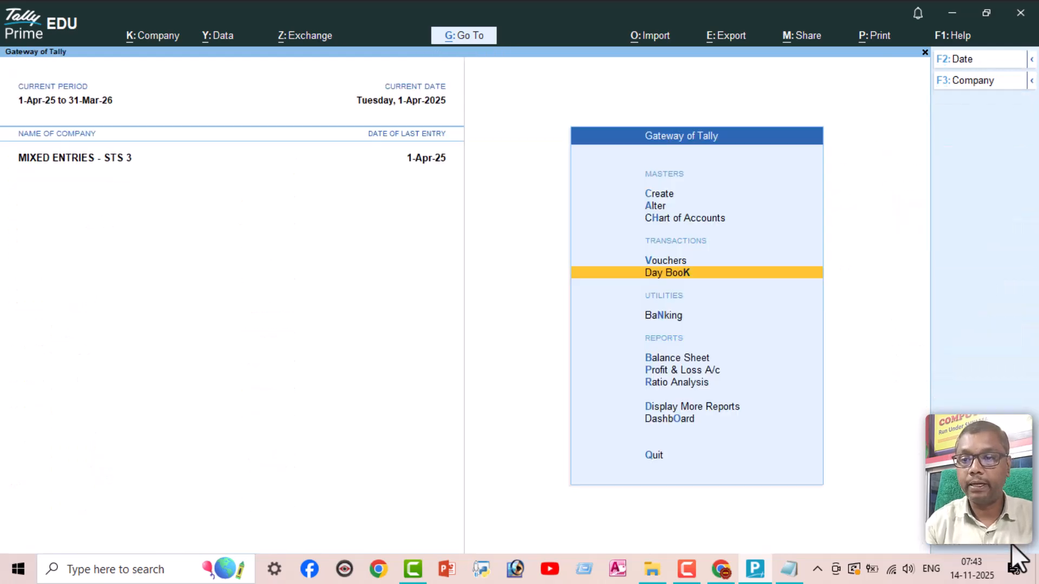
- Open the Balance Sheet and expand it to the detailed view
key("Down")
key("Down")
key("Return")
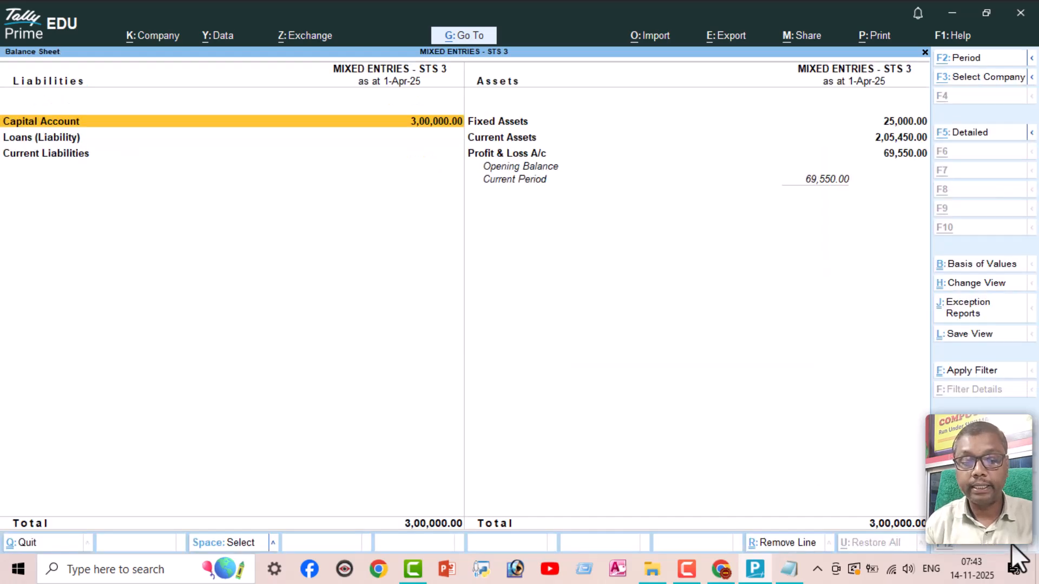
key("alt+F5")
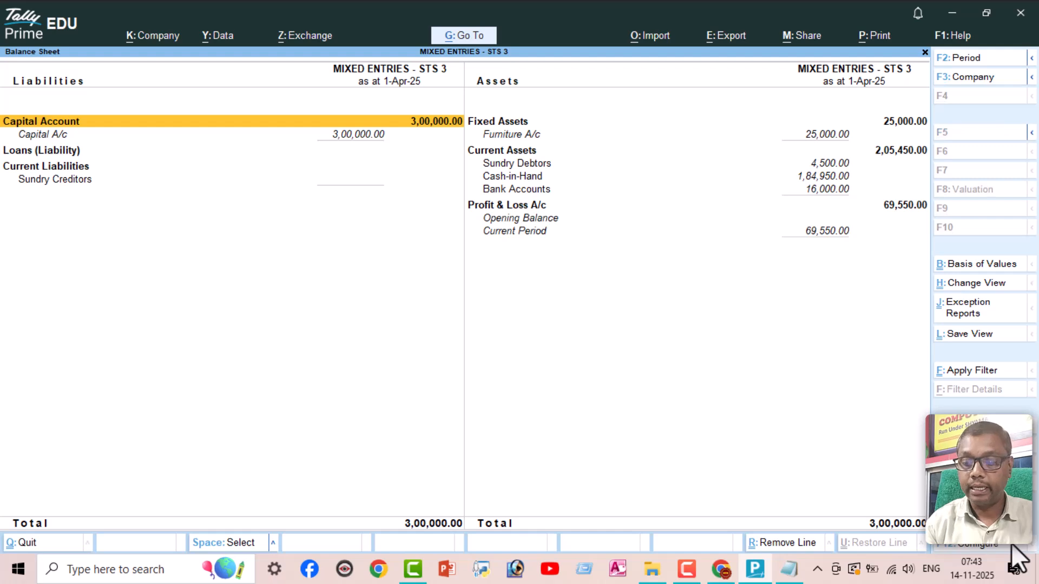
- Drill down from Furniture A/c under Fixed Assets to the receipt voucher behind its balance
key("Down")
key("Up")
key("Right")
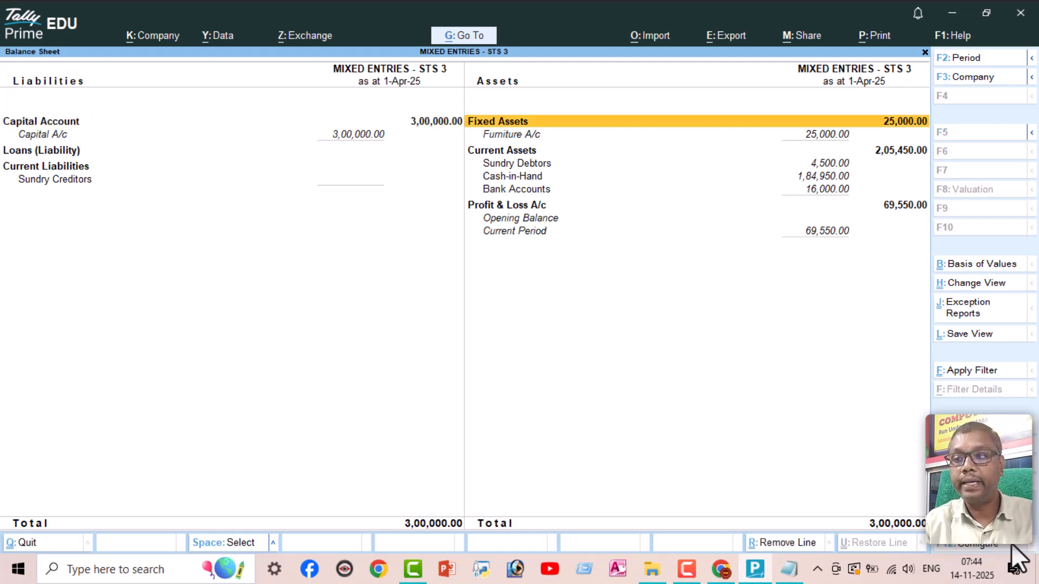
key("Down")
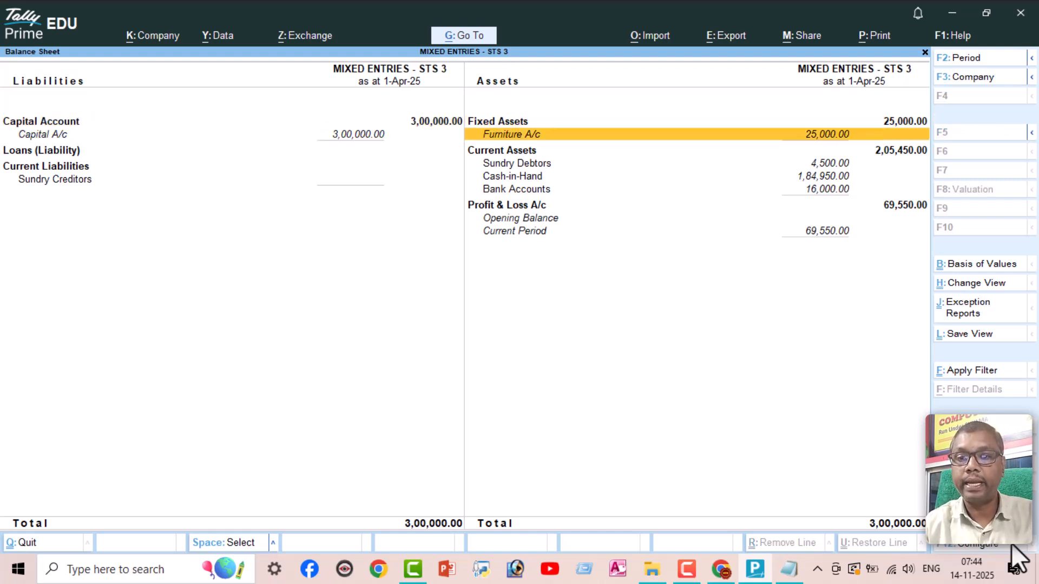
key("Return")
key("Return")
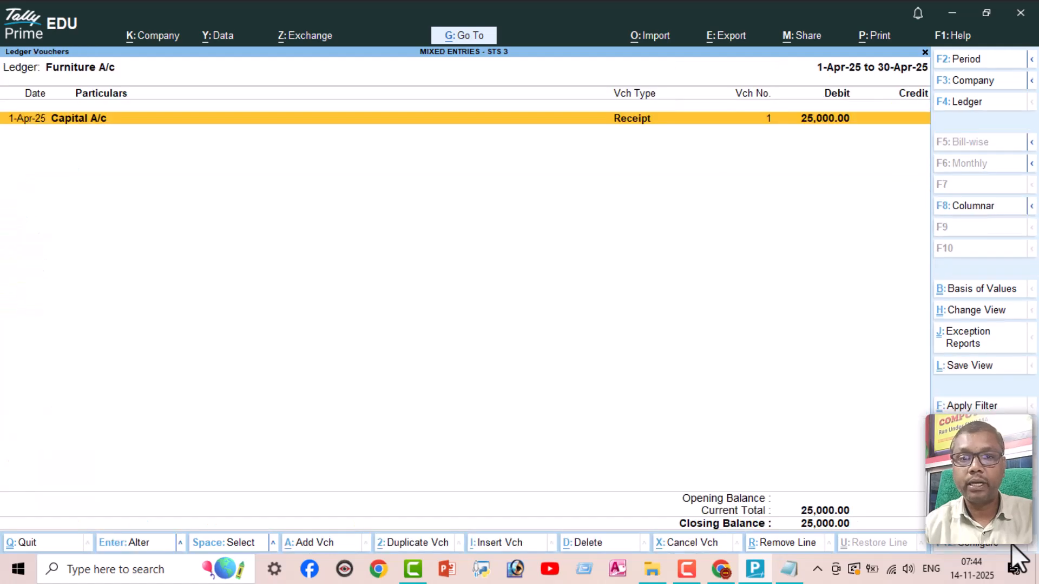
key("Return")
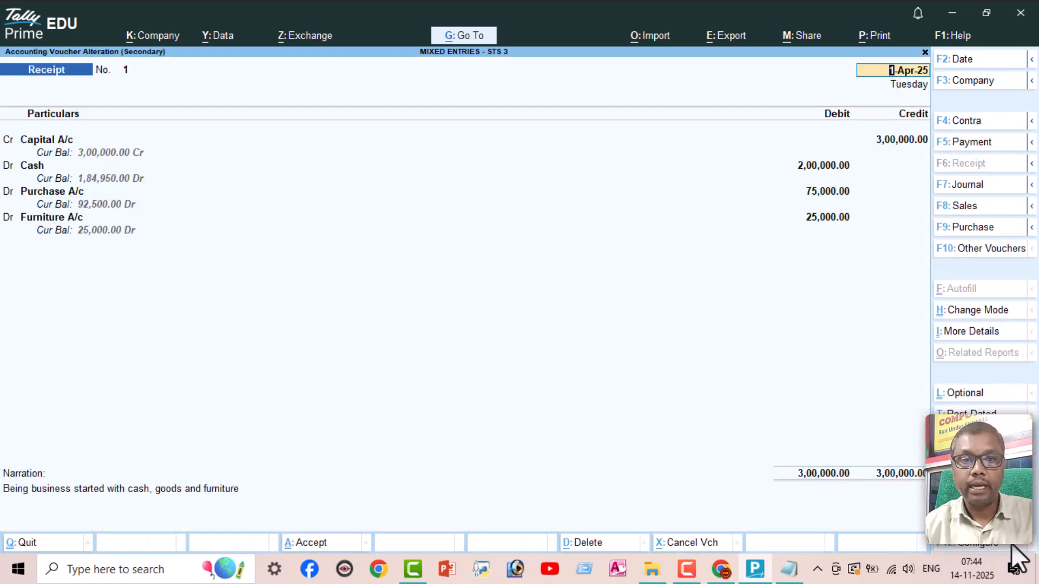
- Look over the receipt voucher's ledger lines, quit it without saving, and return to the Balance Sheet
key("Return")
key("Down")
key("Down")
key("Down")
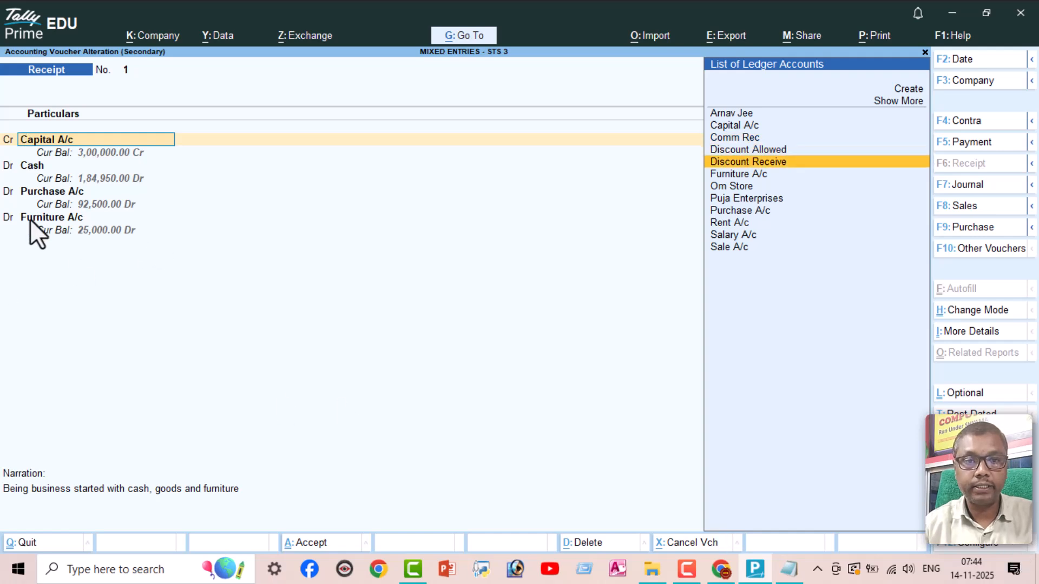
key("BackSpace")
key("Escape")
key("y")
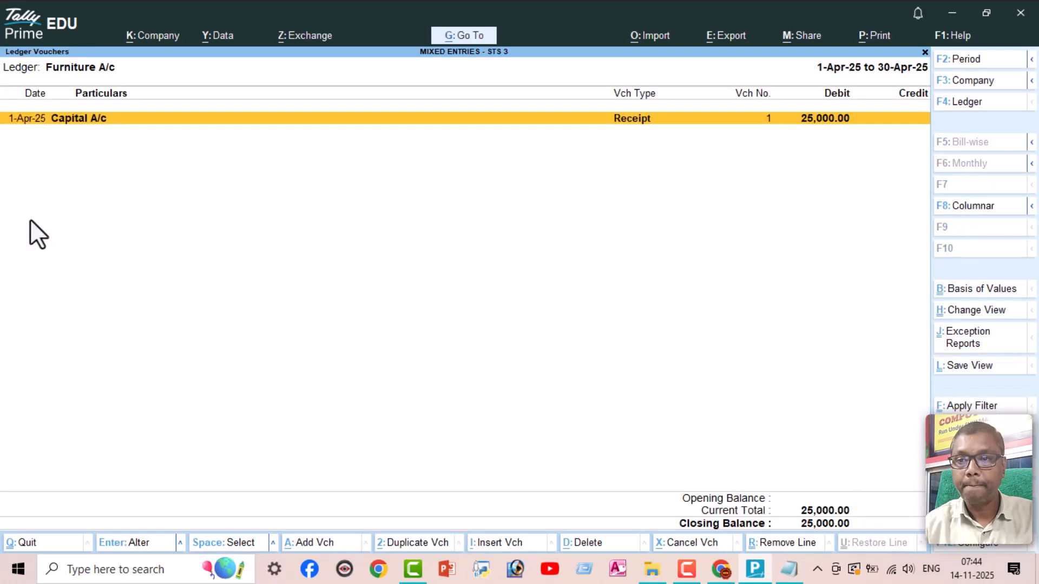
key("Escape")
key("Escape")
- View the Sundry Debtors group summary under Current Assets, and return to the Balance Sheet
key("Down")
key("Down")
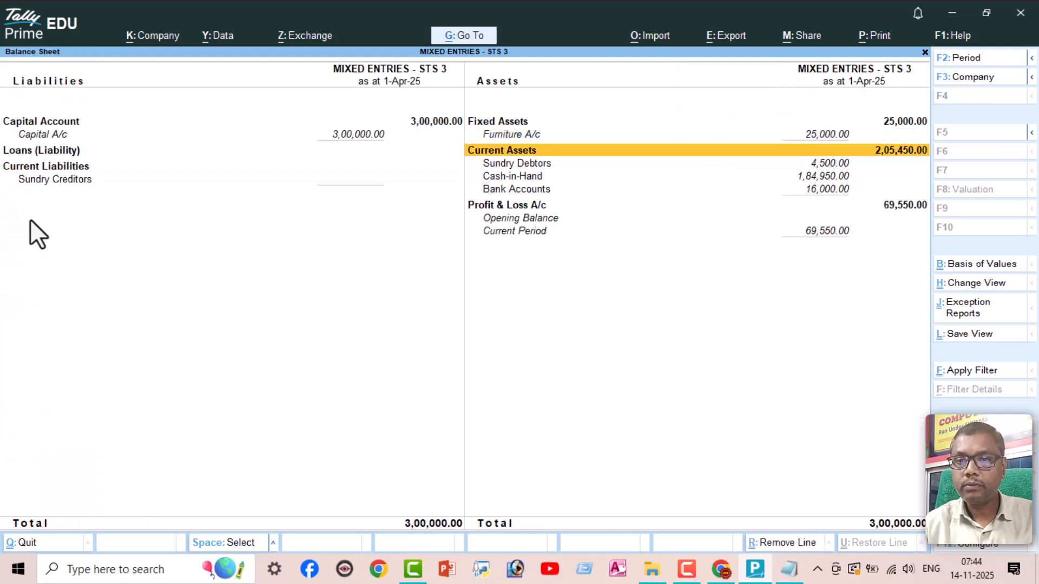
key("Up")
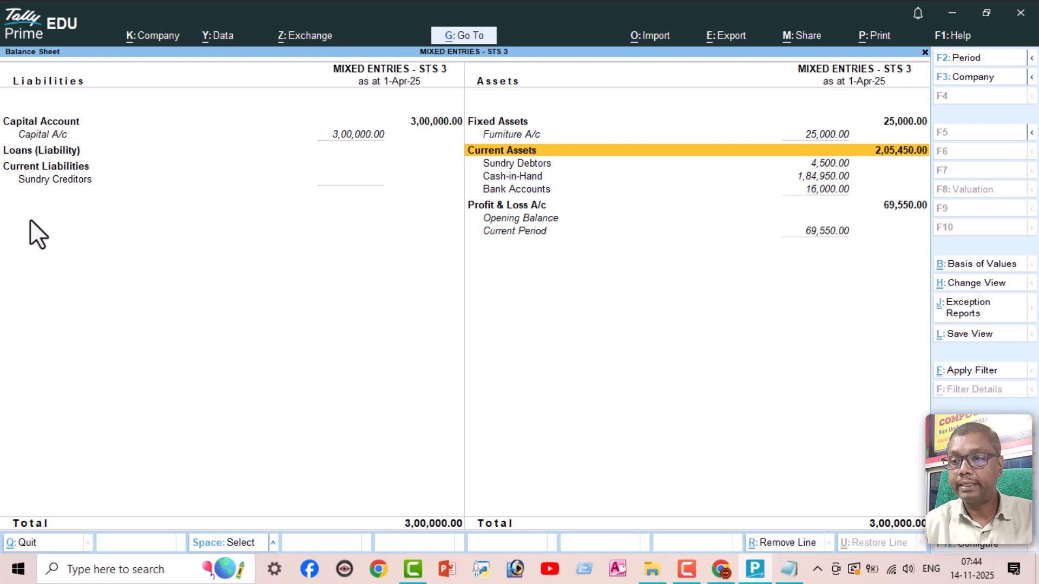
key("Down")
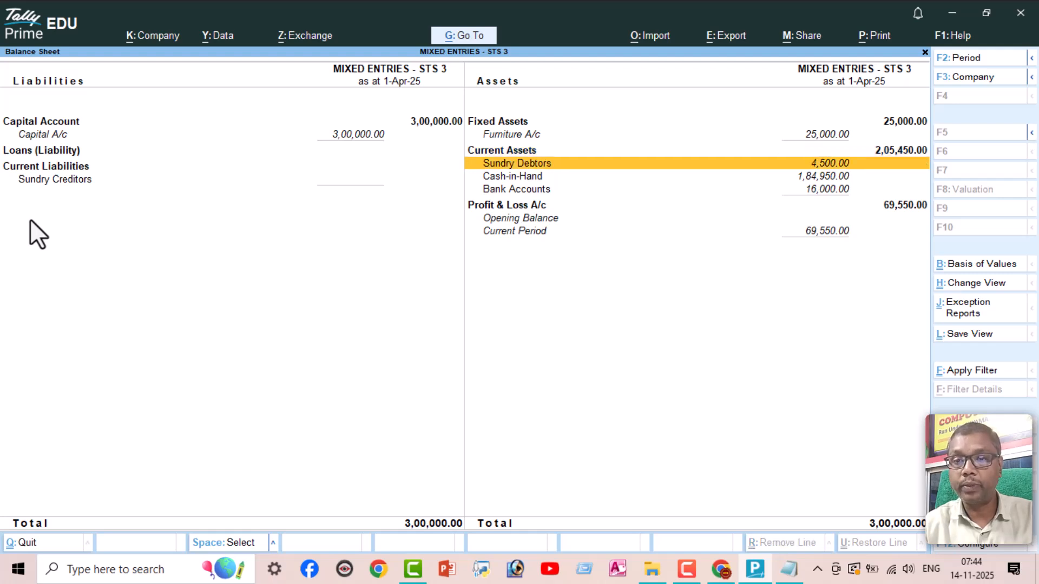
key("Return")
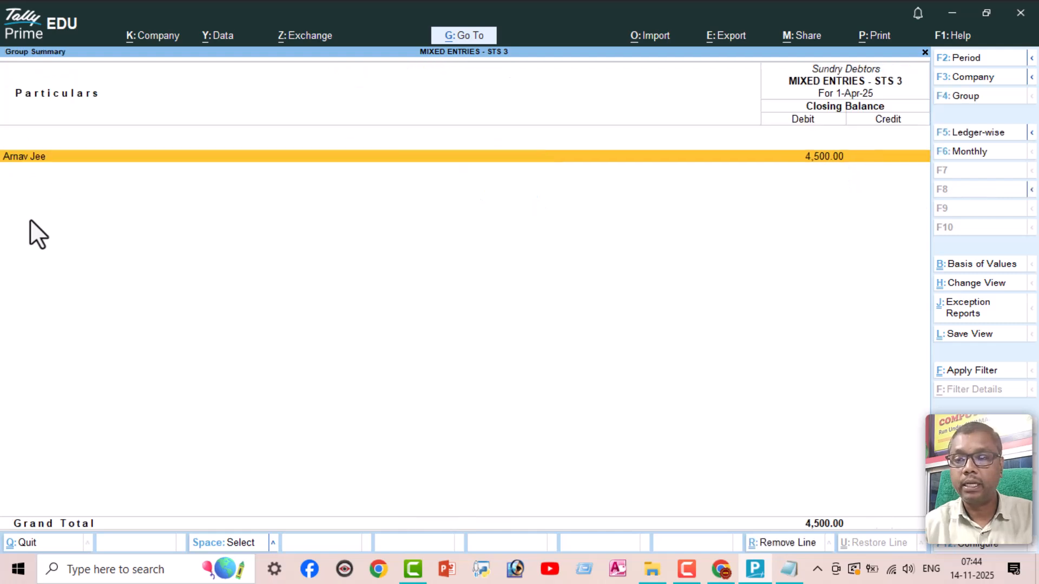
key("Escape")
- Check the Cash-in-Hand and Bank Accounts balances, and examine the Profit & Loss A/c breakdown from the Balance Sheet
key("Down")
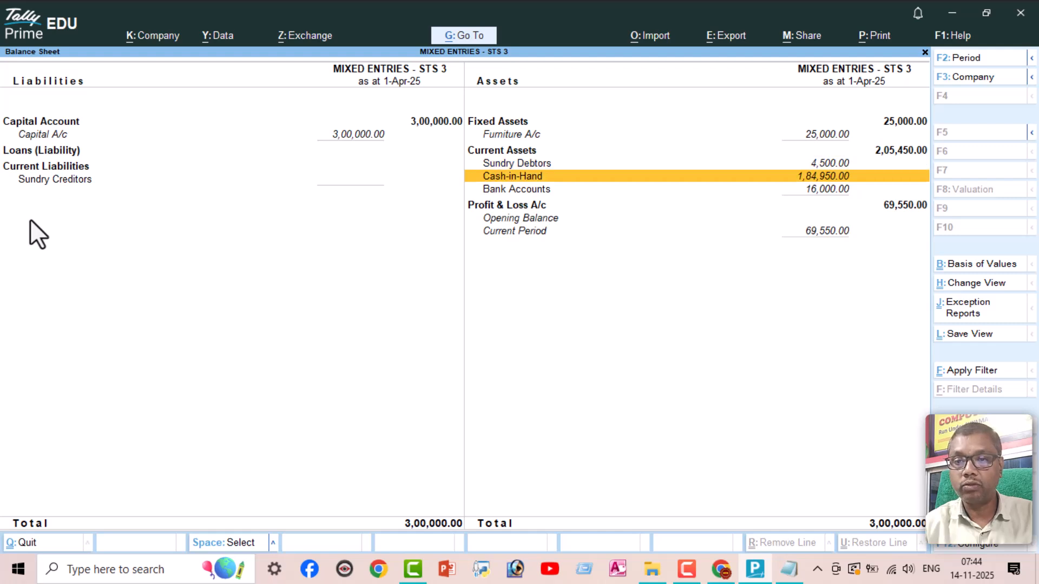
key("Down")
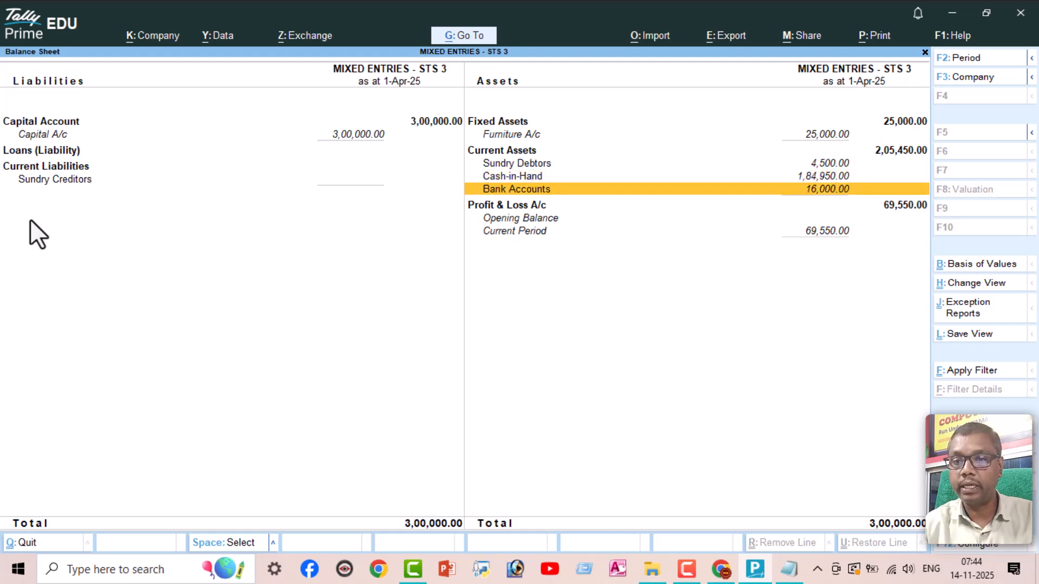
key("Down")
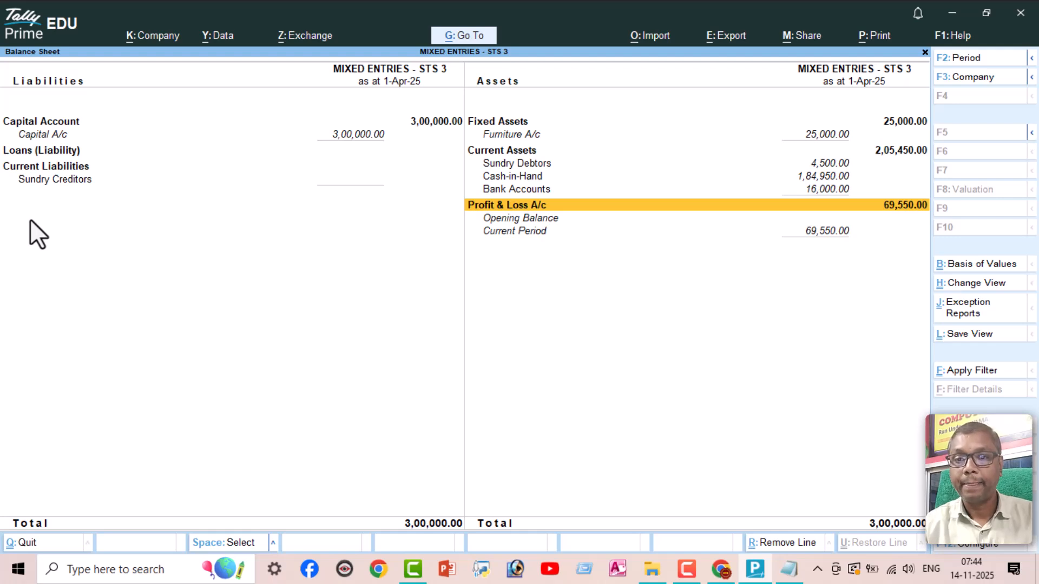
key("Return")
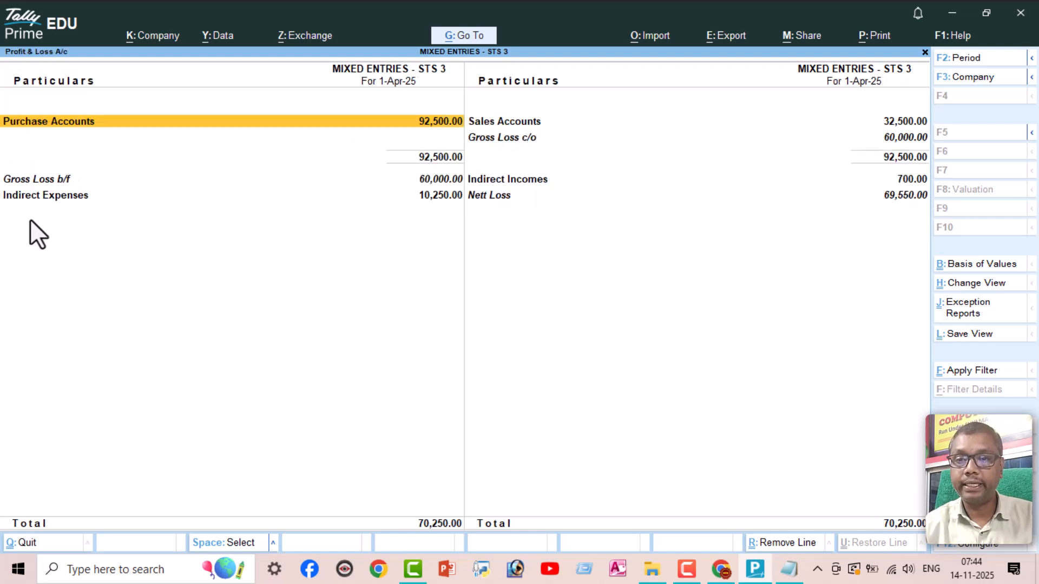
key("Right")
key("Left")
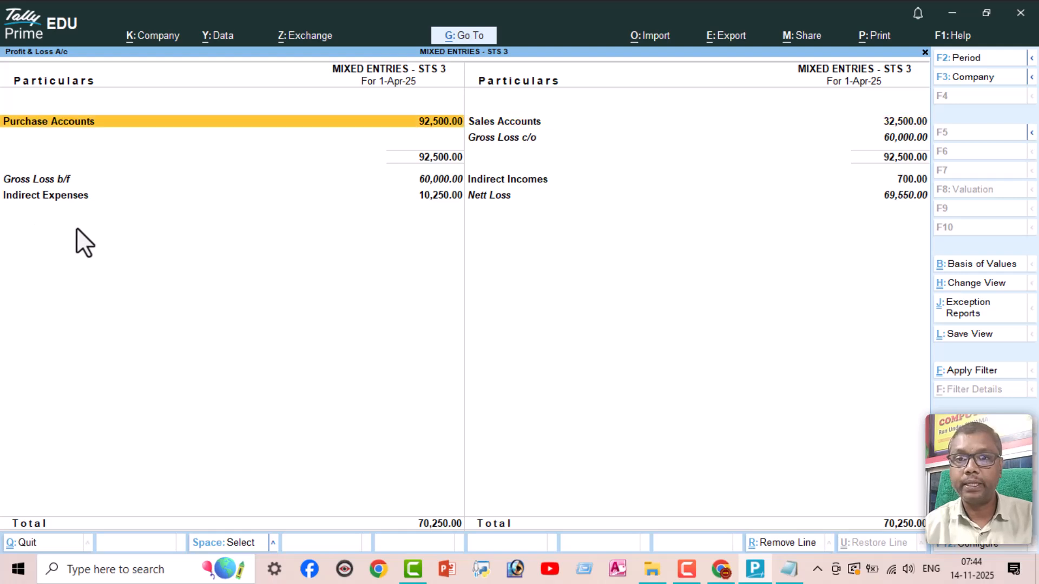
key("Right")
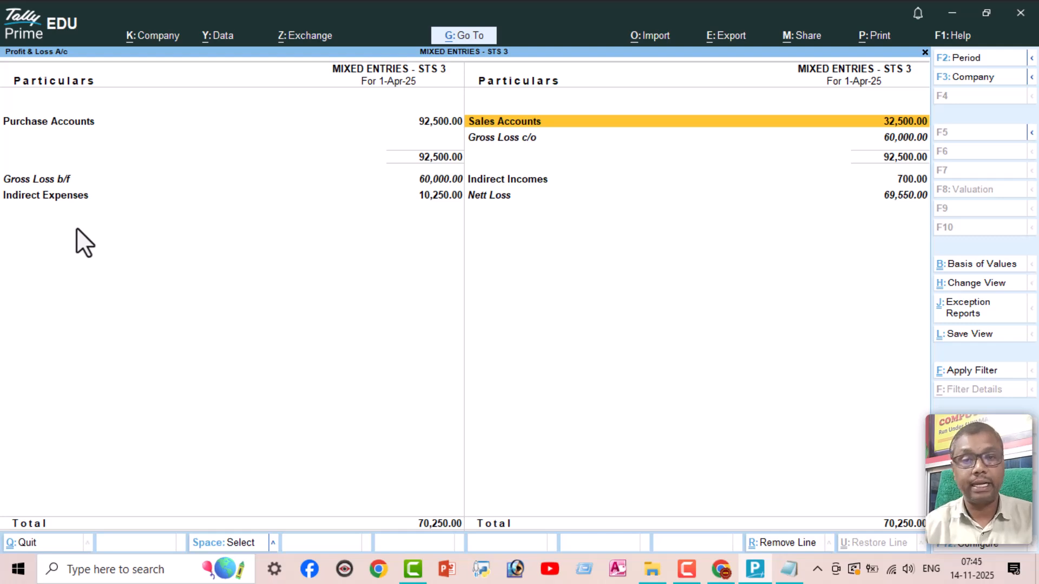
key("Escape")
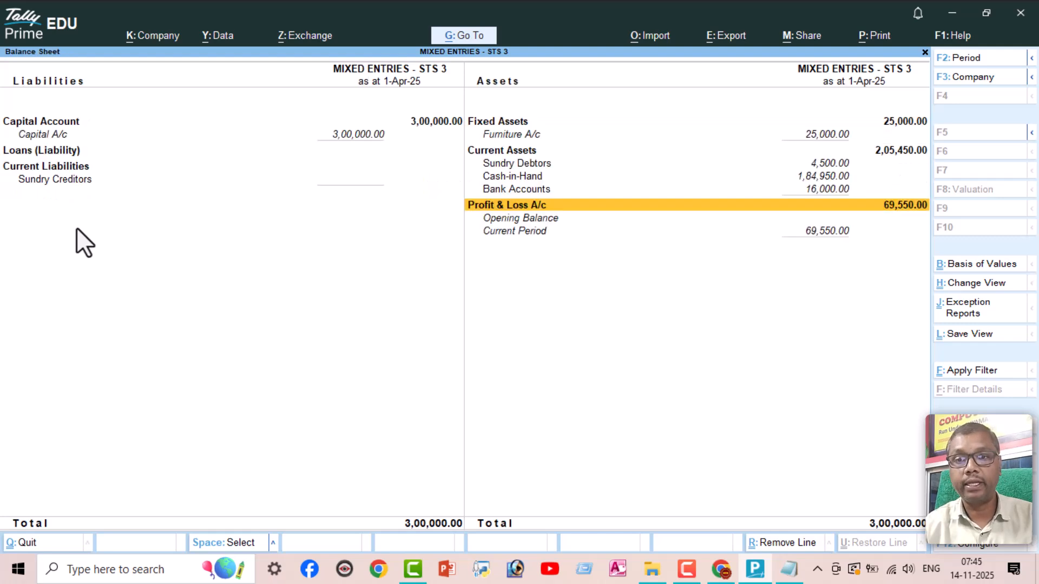
- Close the Balance Sheet and switch to the Chrome window
key("Escape")
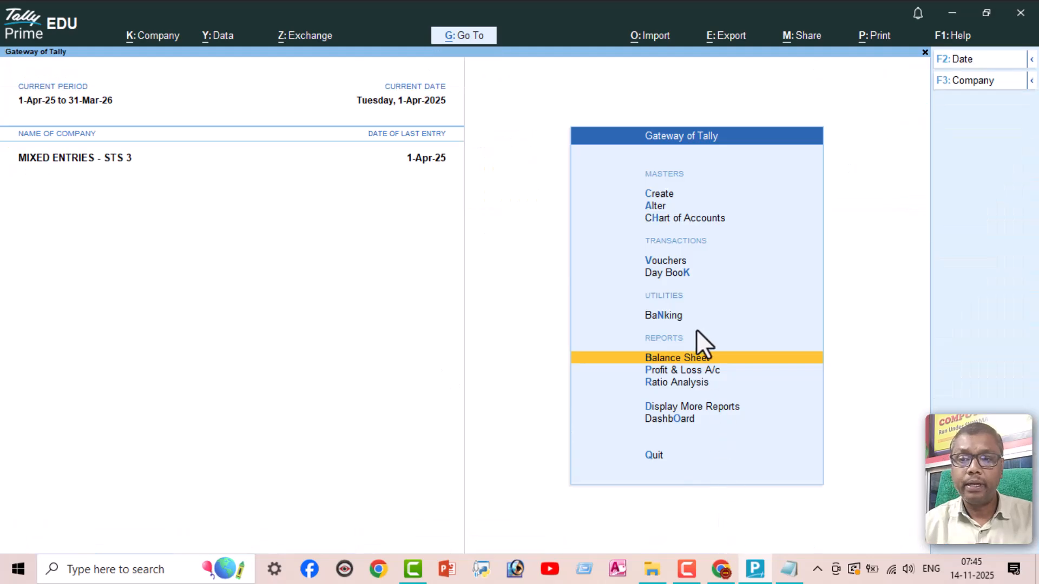
left_click(722, 570)
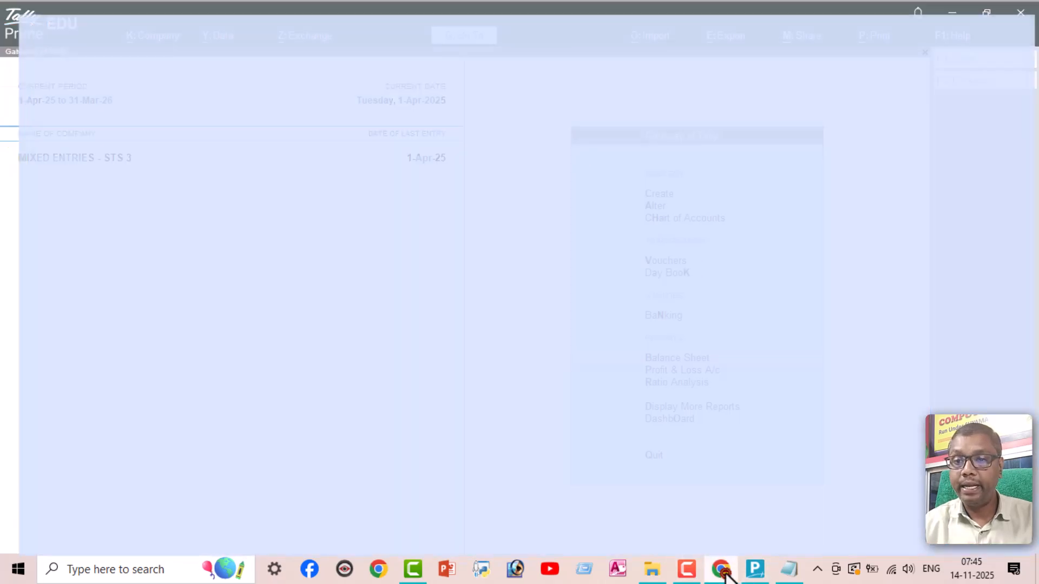